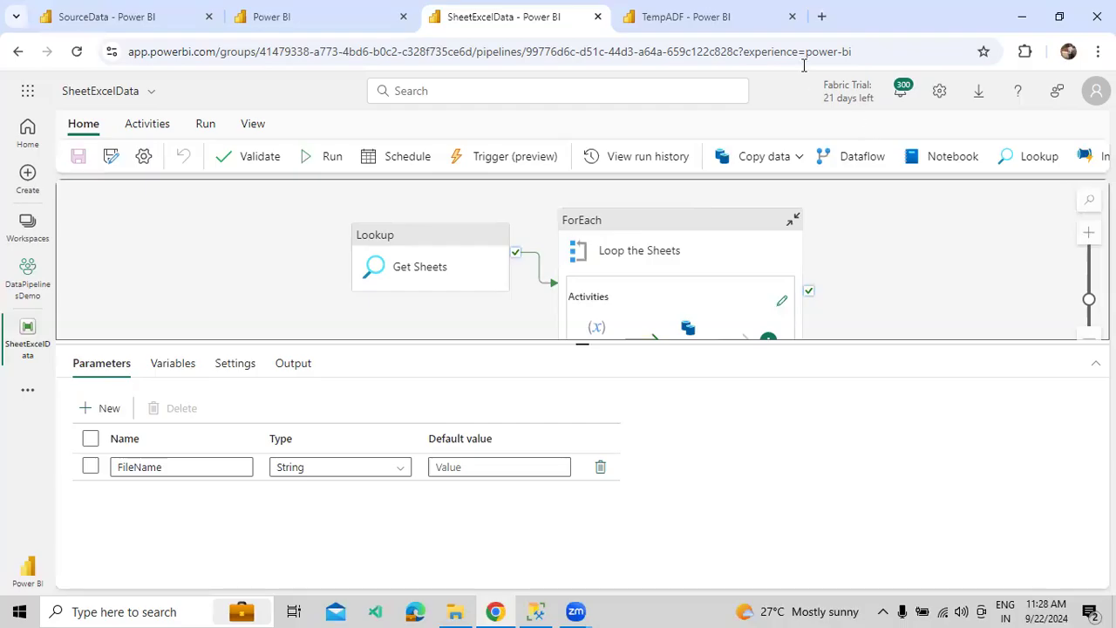
# - Compare the SheetExcelData pipeline with the TempADF pipeline, moving the SheetExcelData browser tab next to the SourceData one
pyautogui.click(747, 27)
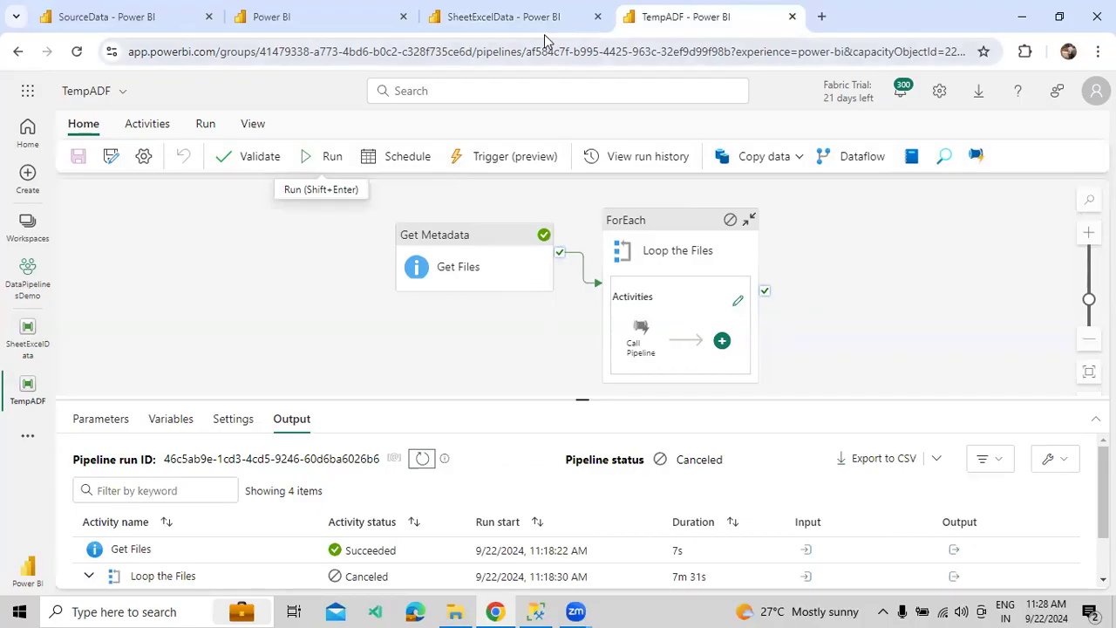
pyautogui.click(523, 17)
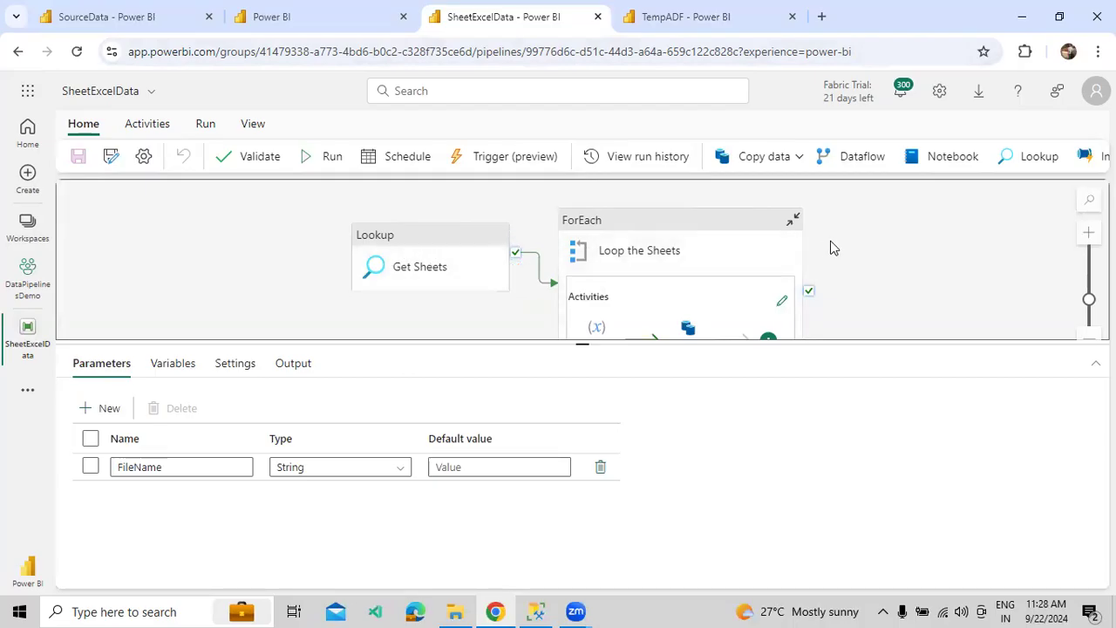
pyautogui.click(708, 21)
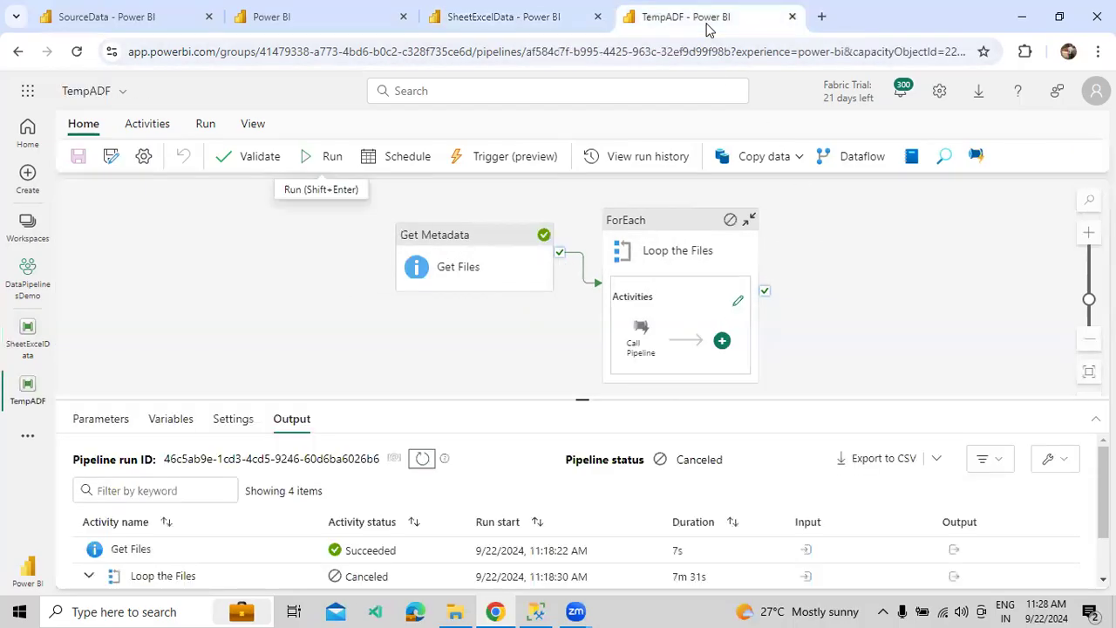
pyautogui.click(516, 24)
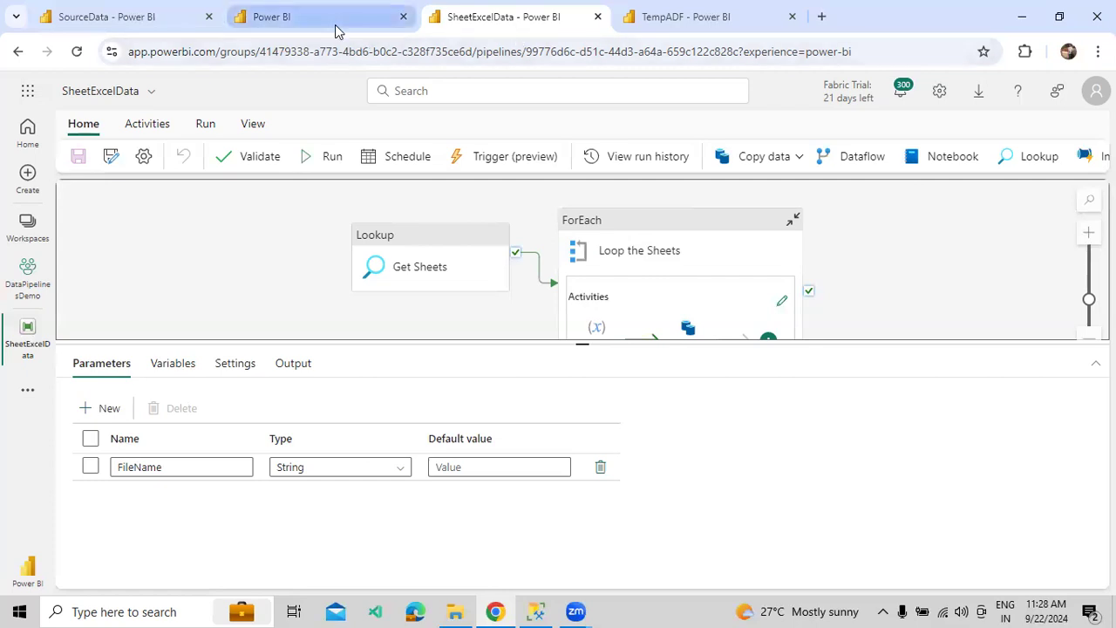
pyautogui.moveTo(327, 26); pyautogui.dragTo(418, 31)
pyautogui.click(299, 26)
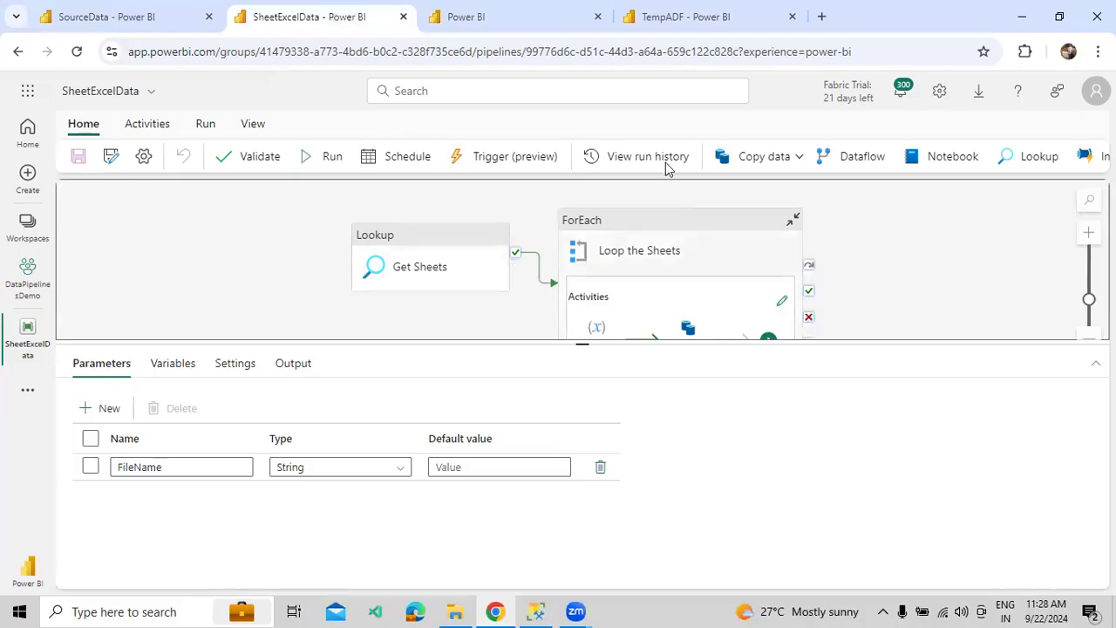
pyautogui.click(721, 26)
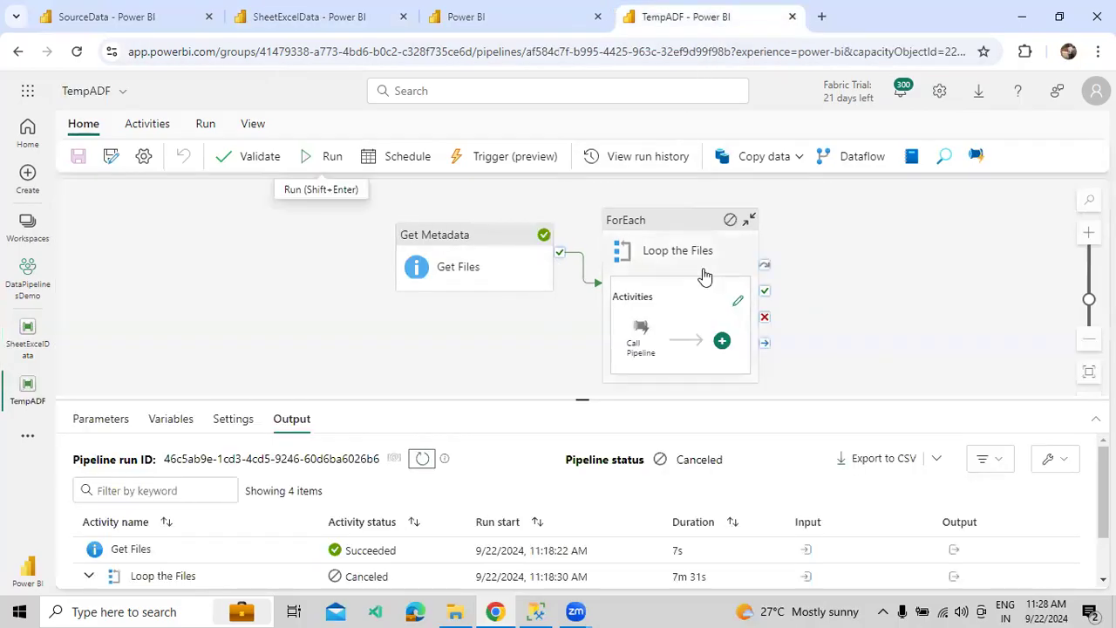
pyautogui.click(307, 32)
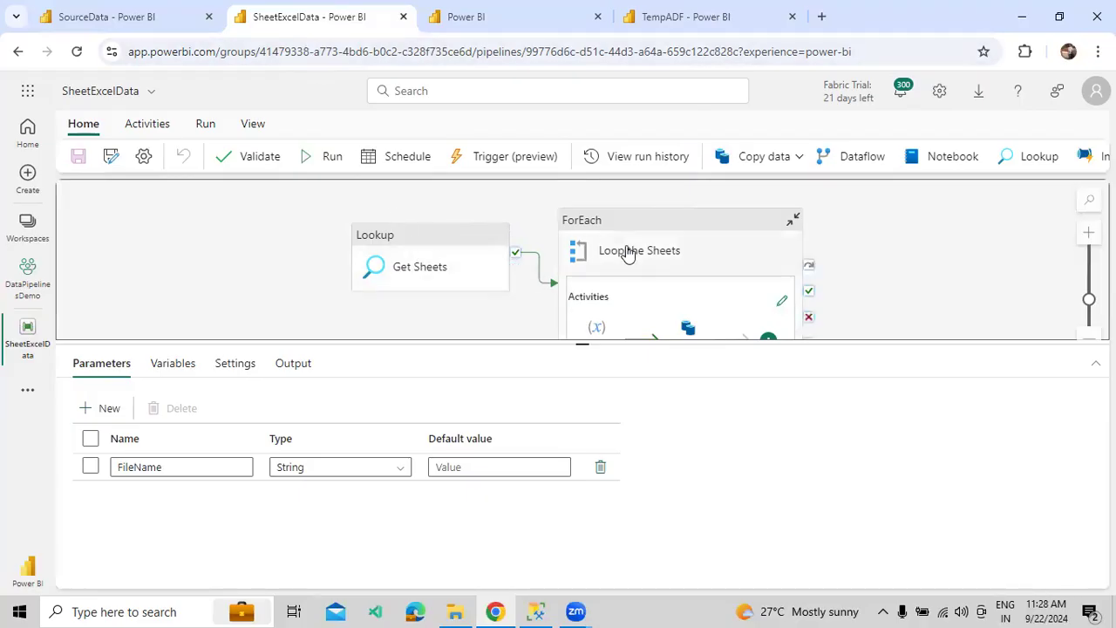
# - Open the inner activities of the Loop the Sheets ForEach and review the Update Sheet Info and Data Load Process activities
pyautogui.click(628, 253)
pyautogui.click(220, 363)
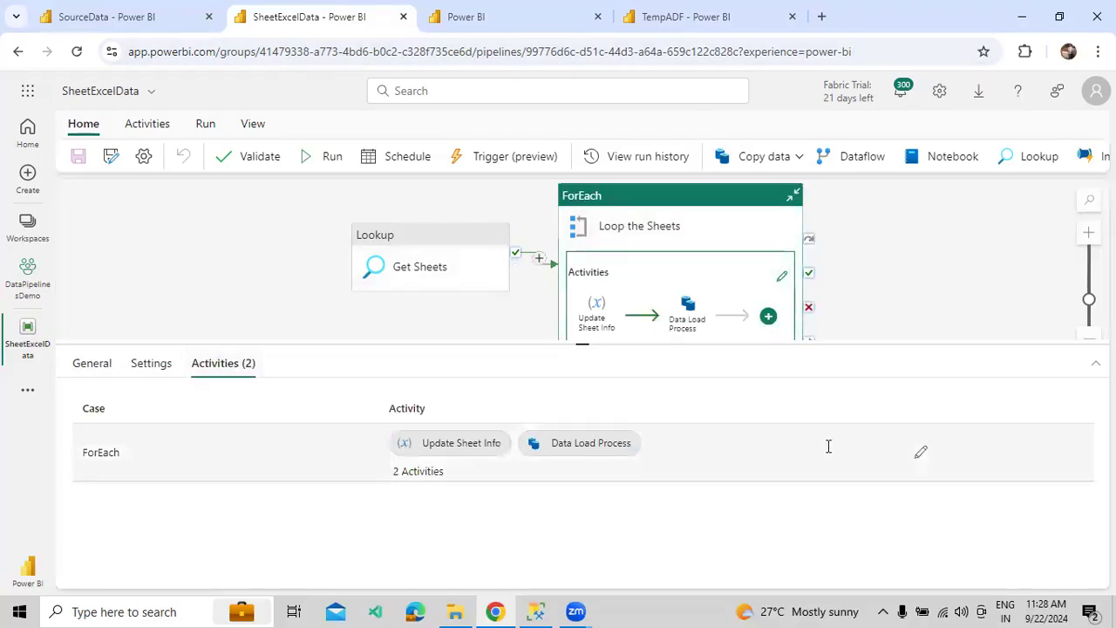
pyautogui.click(921, 452)
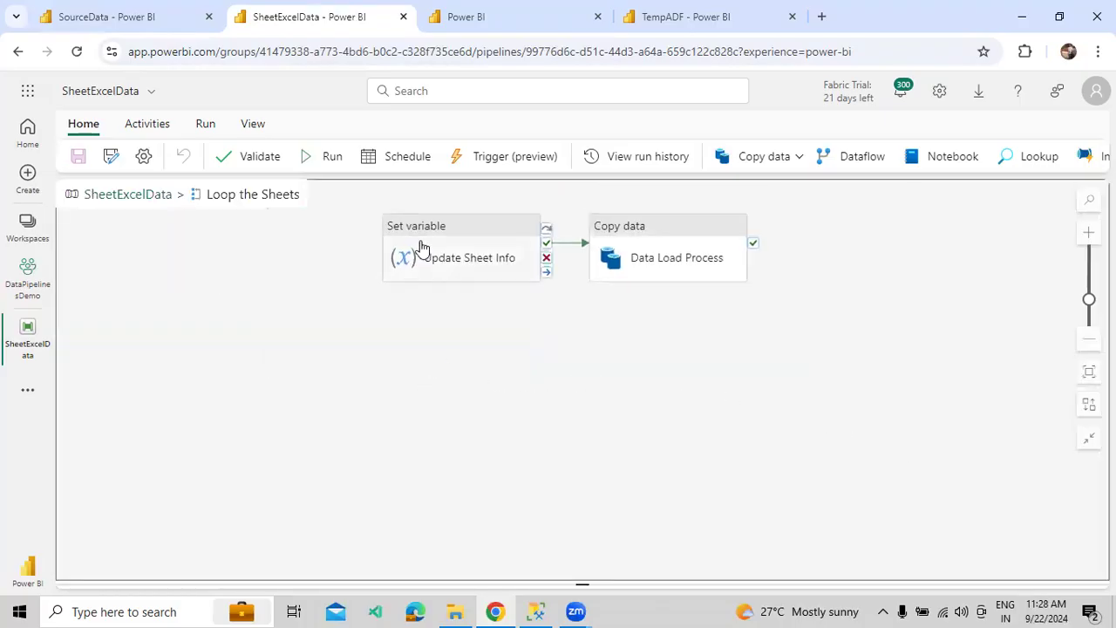
pyautogui.click(422, 248)
pyautogui.click(652, 247)
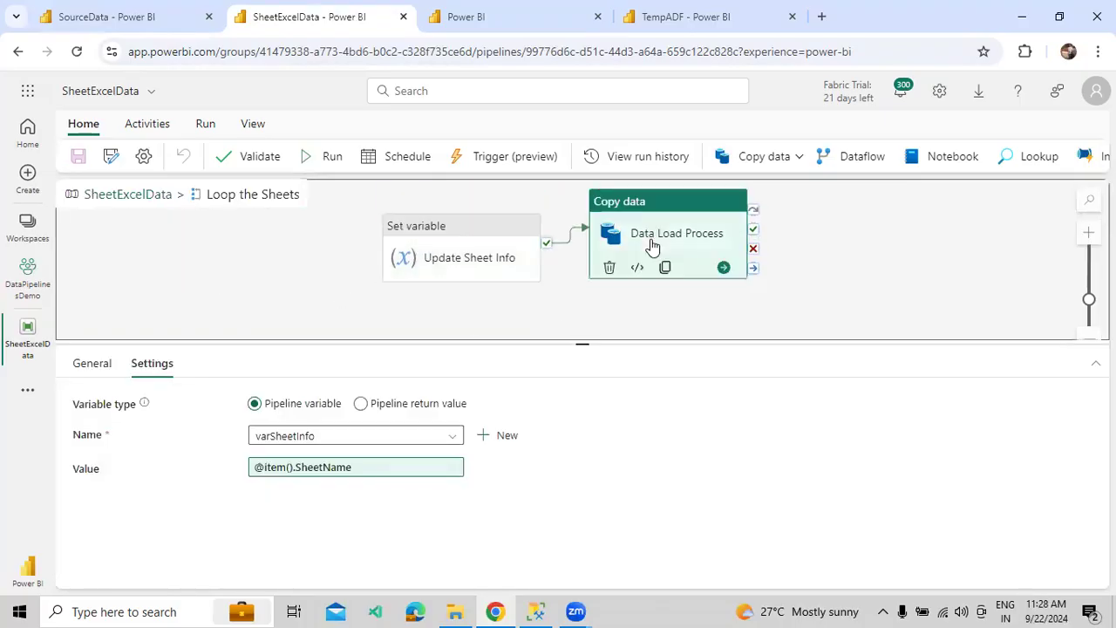
pyautogui.click(831, 276)
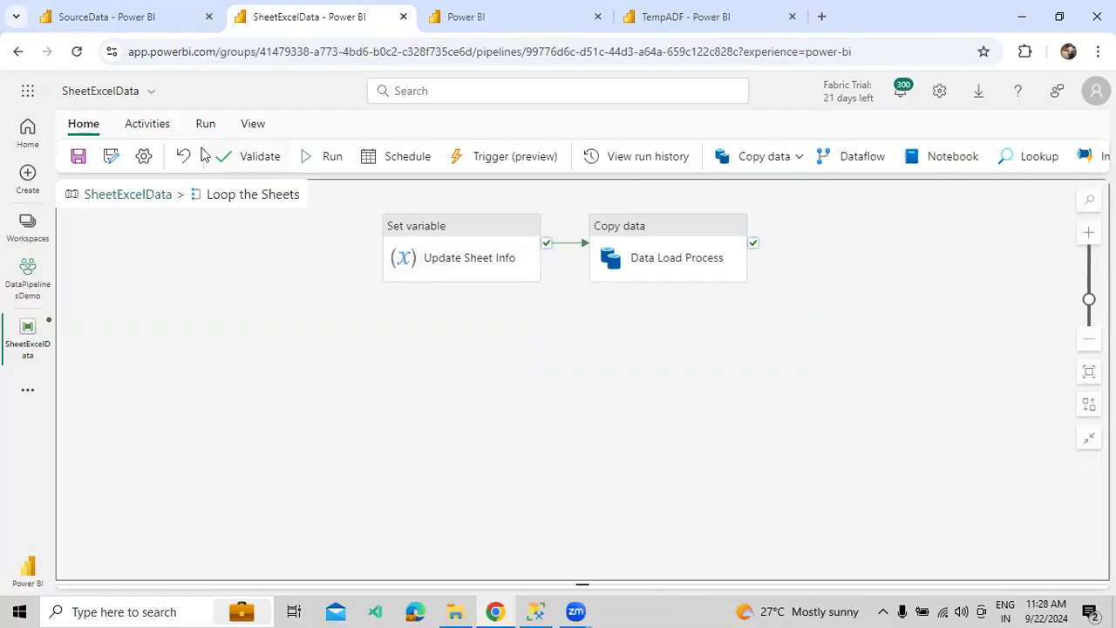
# - Examine the Excel files in the TestExcel folder of the SourceData lakehouse and the TempADF pipeline that loops over files
pyautogui.click(162, 128)
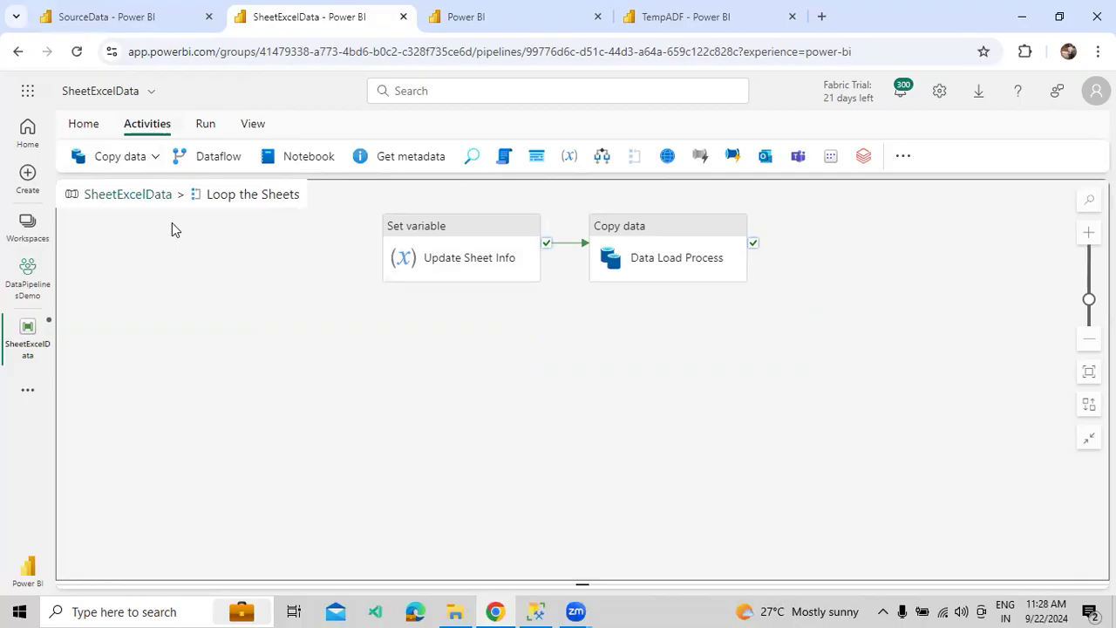
pyautogui.click(137, 21)
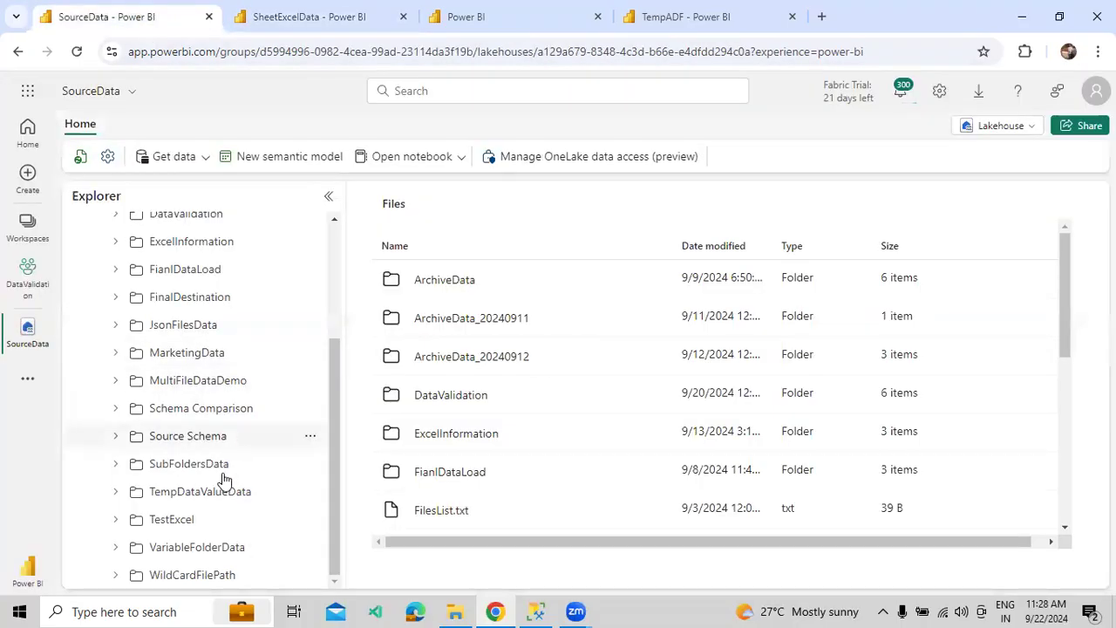
pyautogui.click(199, 519)
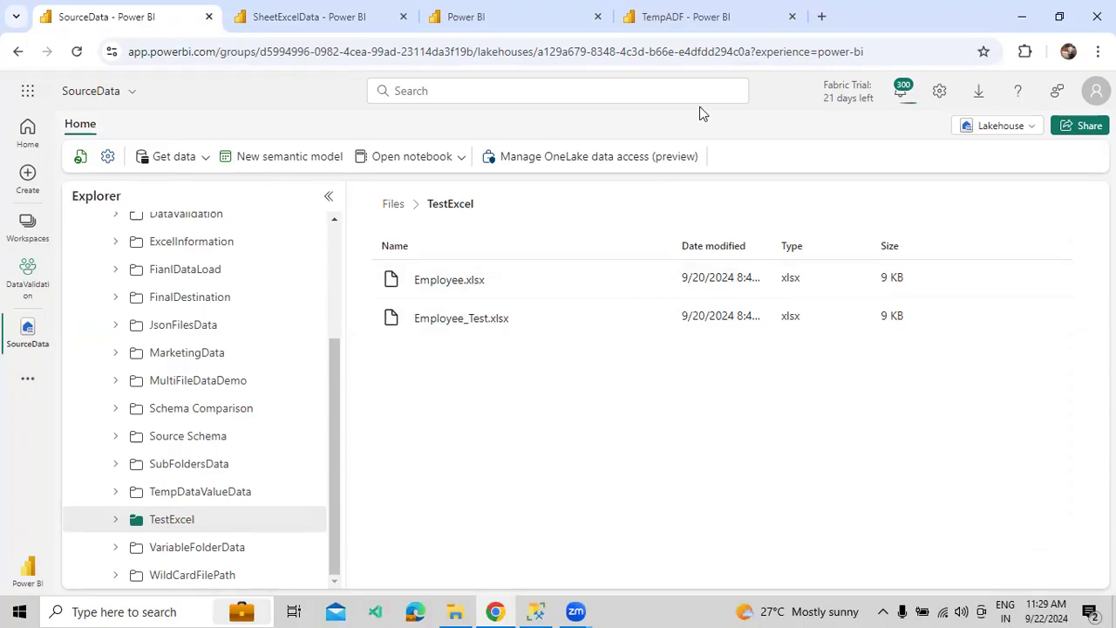
pyautogui.click(735, 34)
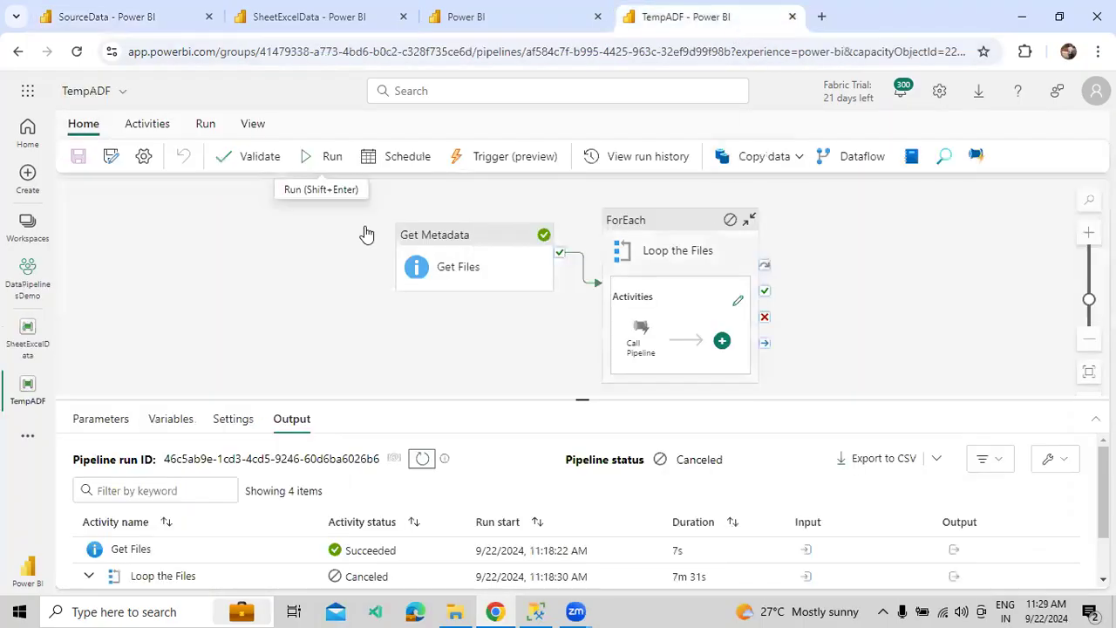
# - Add a Copy data activity inside Loop the Sheets in SheetExcelData and connect it to the success output of Data Load Process
pyautogui.click(306, 37)
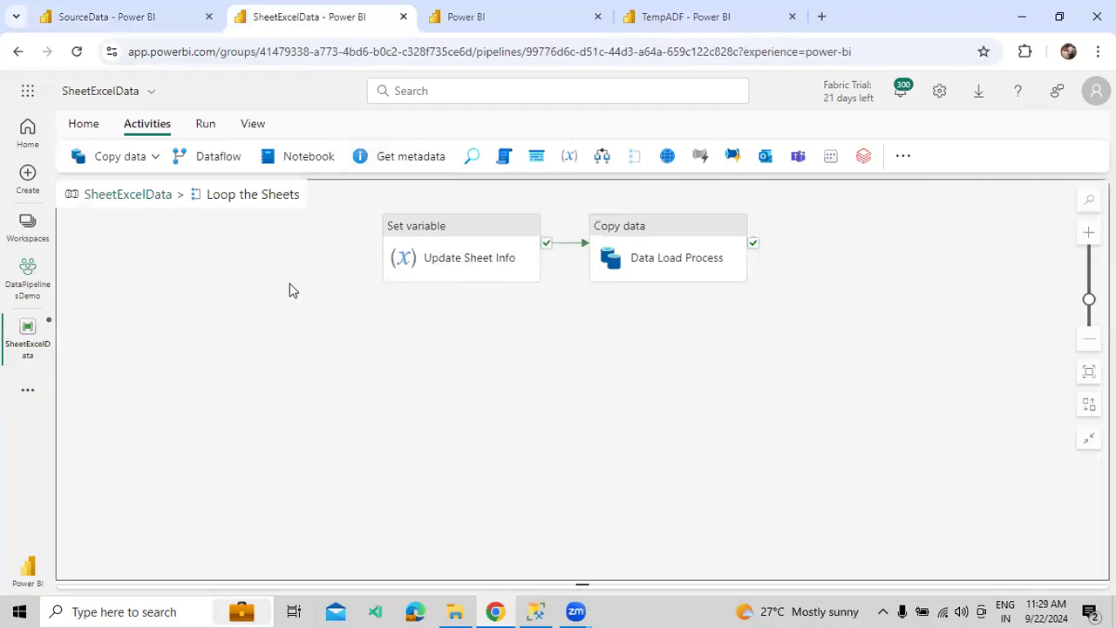
pyautogui.click(153, 160)
pyautogui.click(125, 192)
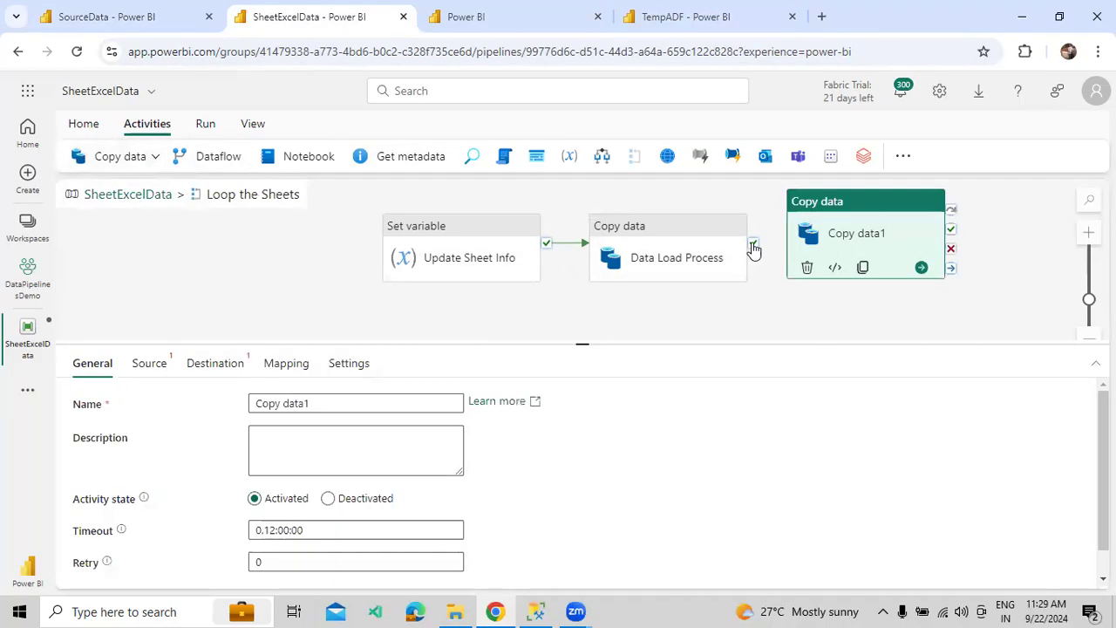
pyautogui.click(741, 257)
pyautogui.moveTo(754, 229); pyautogui.dragTo(822, 252)
pyautogui.click(822, 252)
# - Rename the new Copy data activity as CSV File Generate
pyautogui.moveTo(324, 394); pyautogui.dragTo(222, 394)
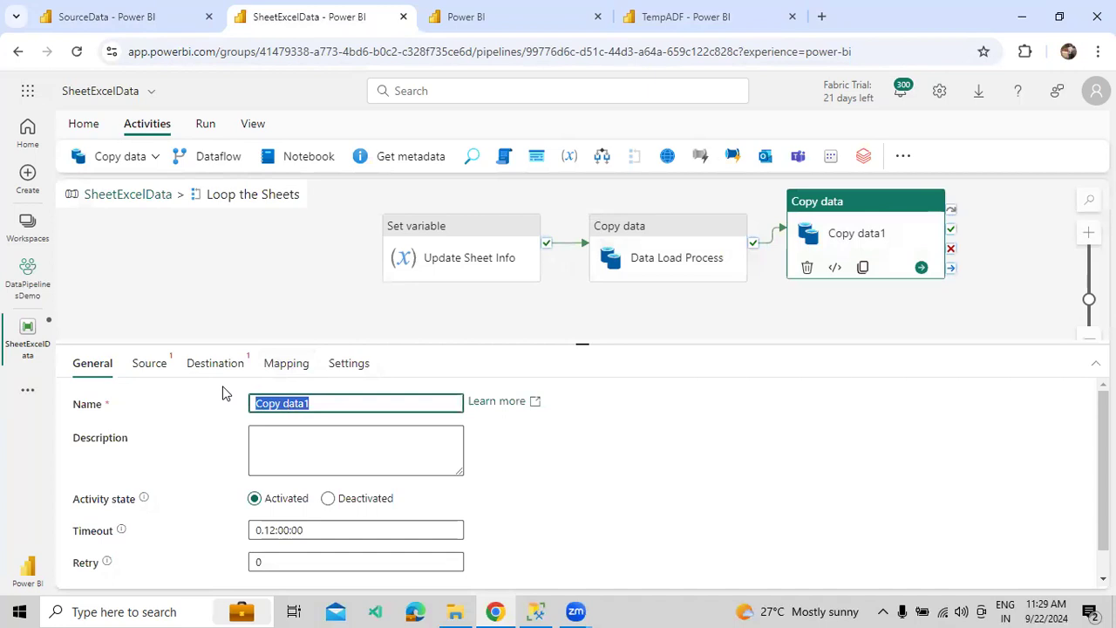
pyautogui.write('CSV File')
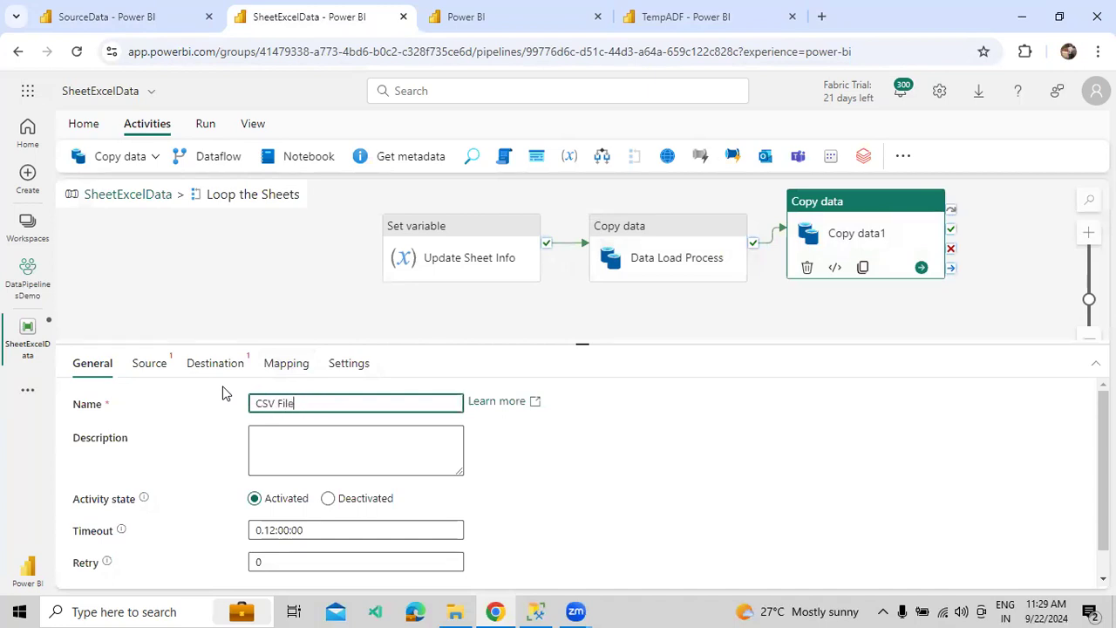
pyautogui.write(' Generate')
# - Set the CSV File Generate source connection to SourceData (DataValidation) with Files as the root folder
pyautogui.click(157, 365)
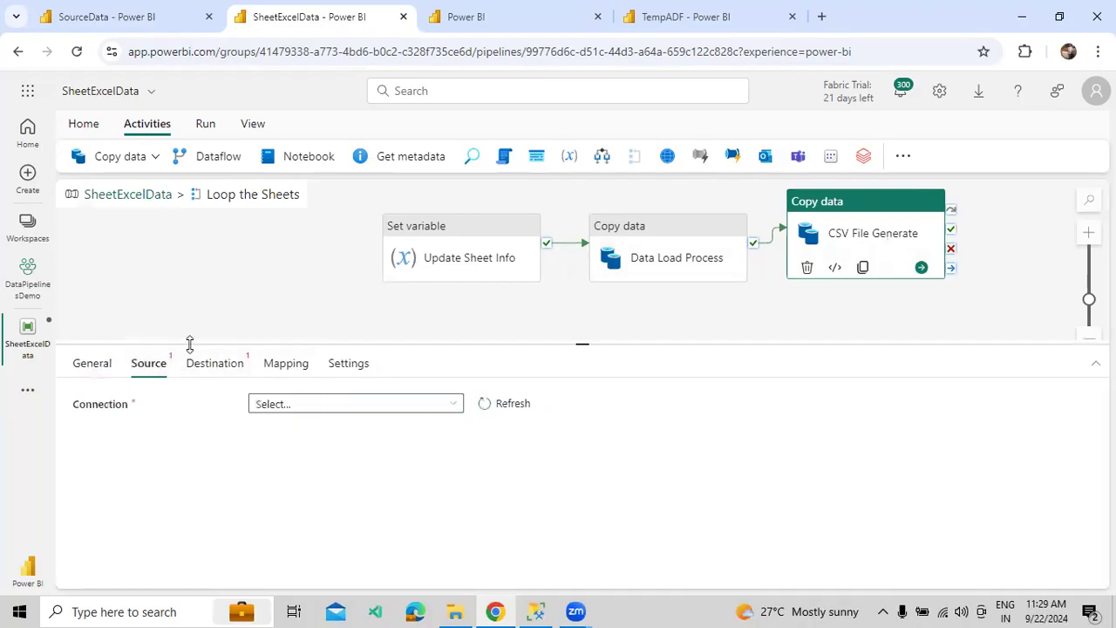
pyautogui.moveTo(189, 342); pyautogui.dragTo(199, 293)
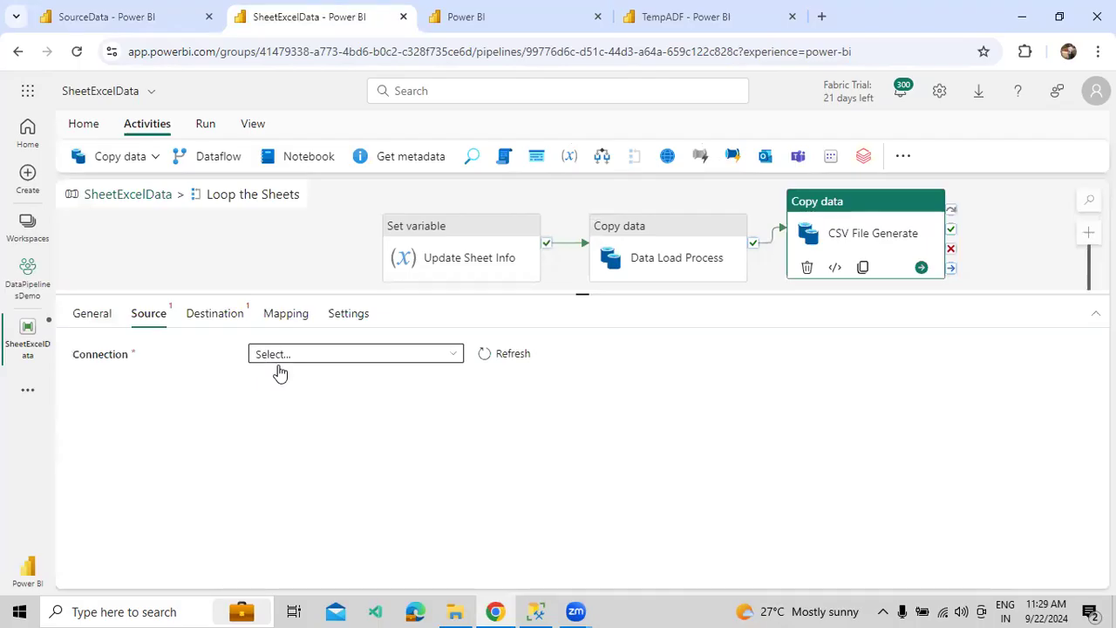
pyautogui.click(314, 361)
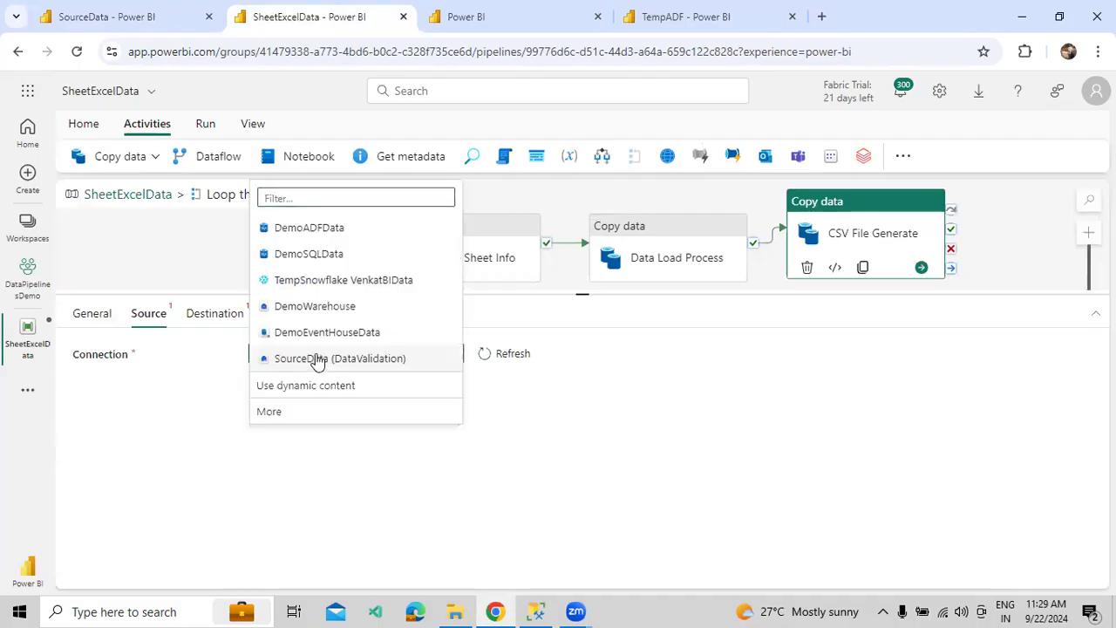
pyautogui.click(314, 359)
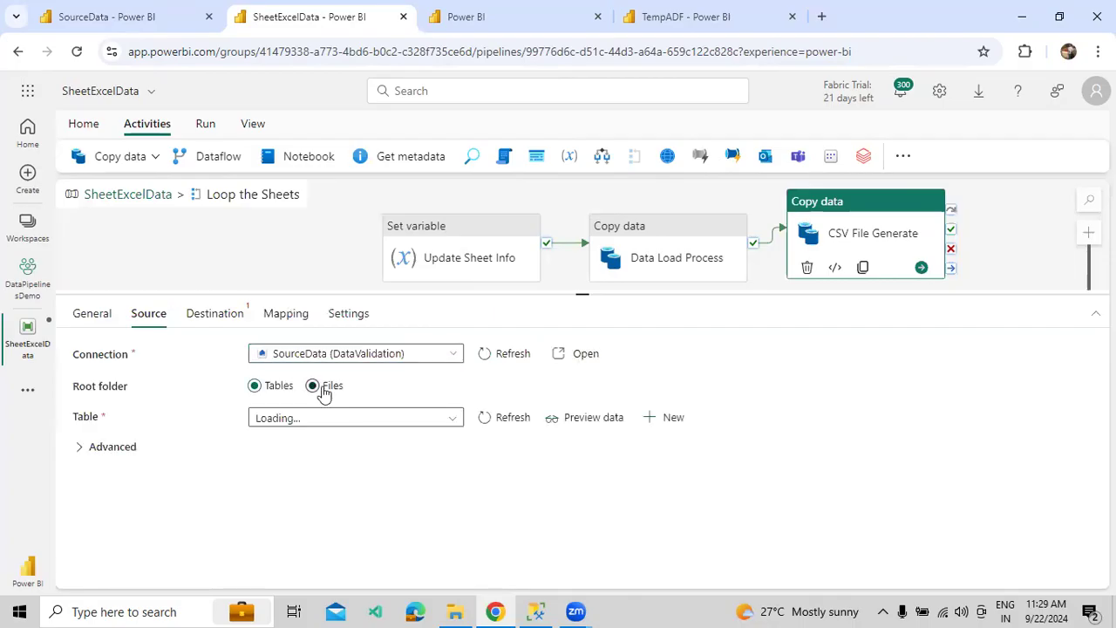
pyautogui.click(335, 387)
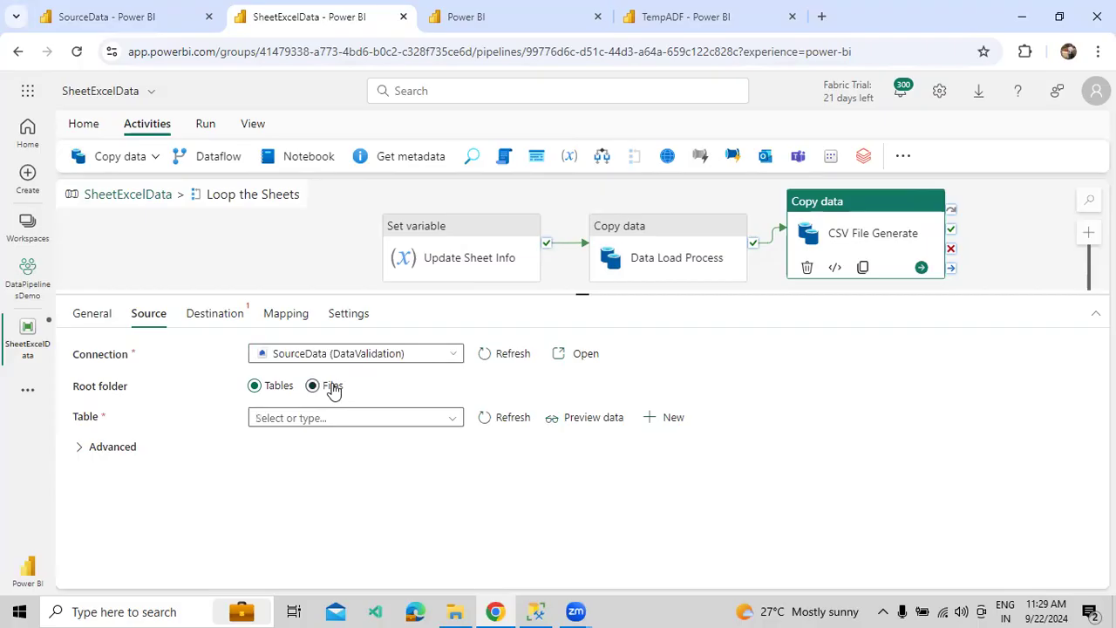
# - Copy the TestExcel folder name from the SourceData lakehouse without renaming it, and paste it as the source file path's folder
pyautogui.click(321, 447)
pyautogui.click(164, 21)
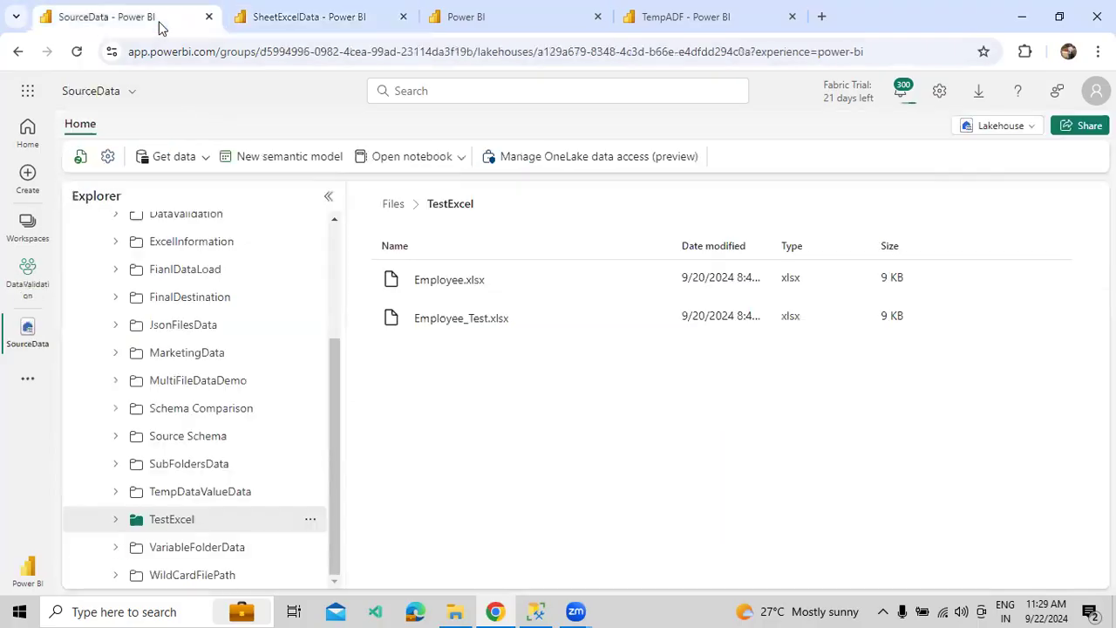
pyautogui.click(312, 523)
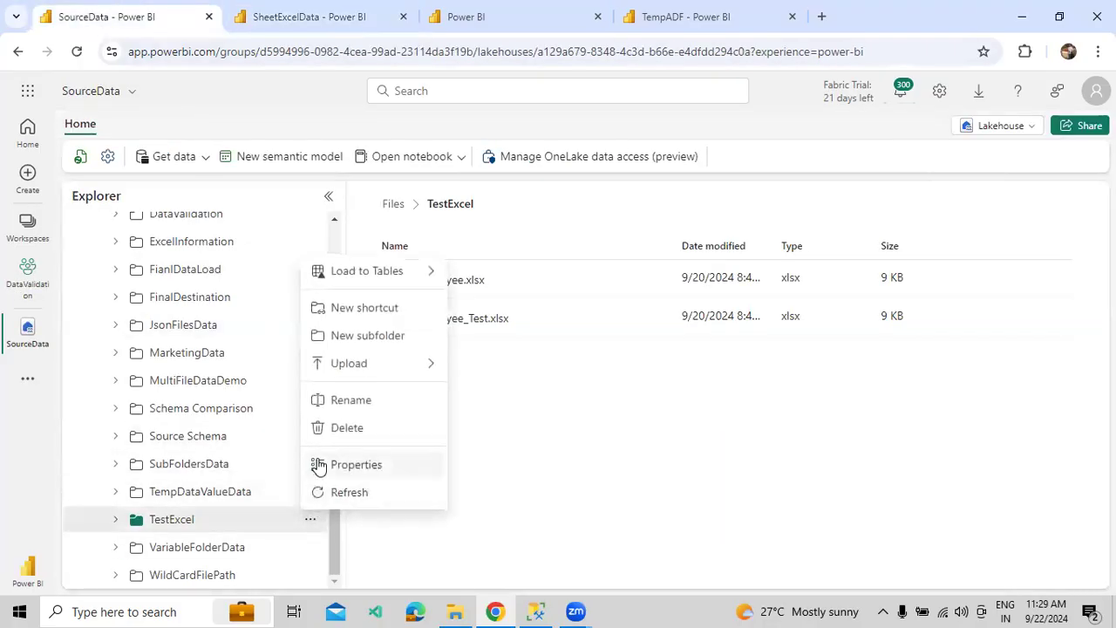
pyautogui.click(348, 401)
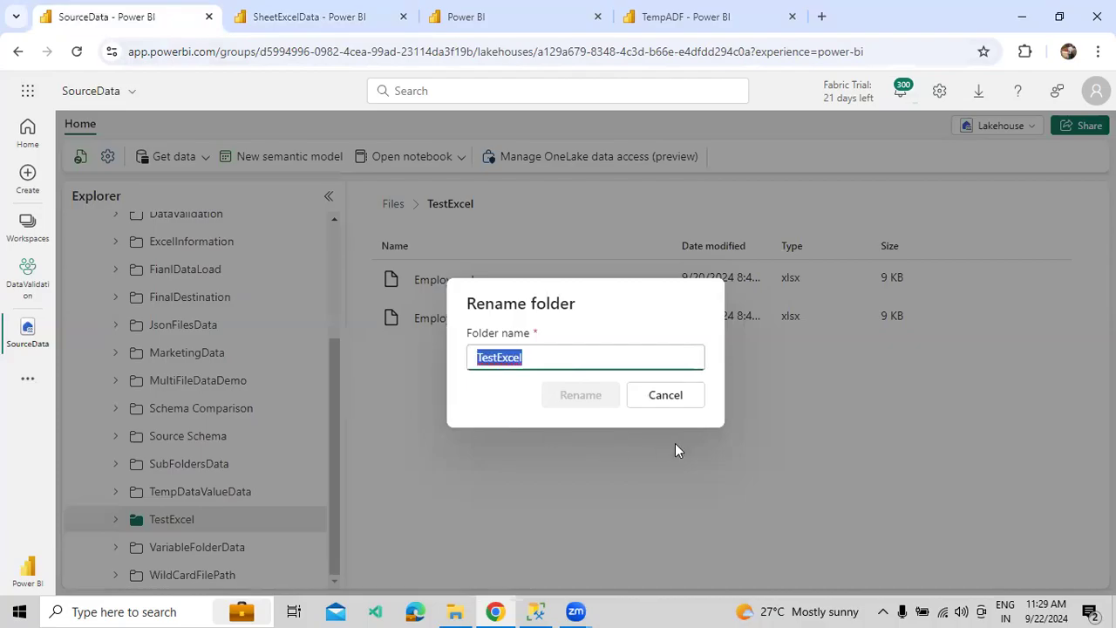
pyautogui.click(688, 401)
pyautogui.click(768, 33)
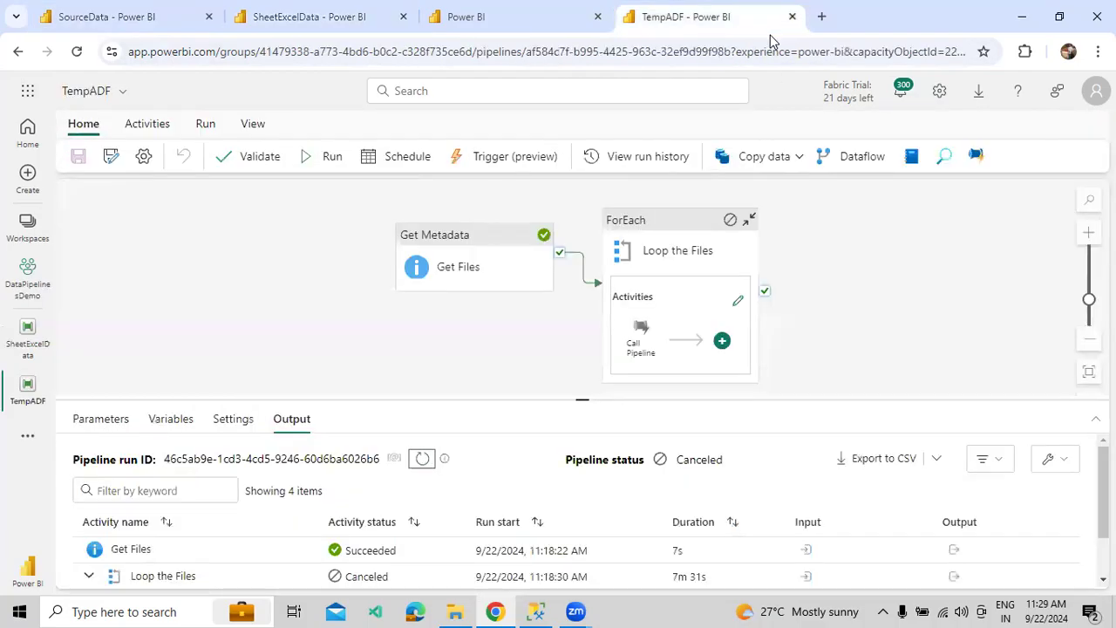
pyautogui.click(287, 18)
pyautogui.click(320, 447)
pyautogui.hotkey('ctrl', 'v')
pyautogui.click(505, 452)
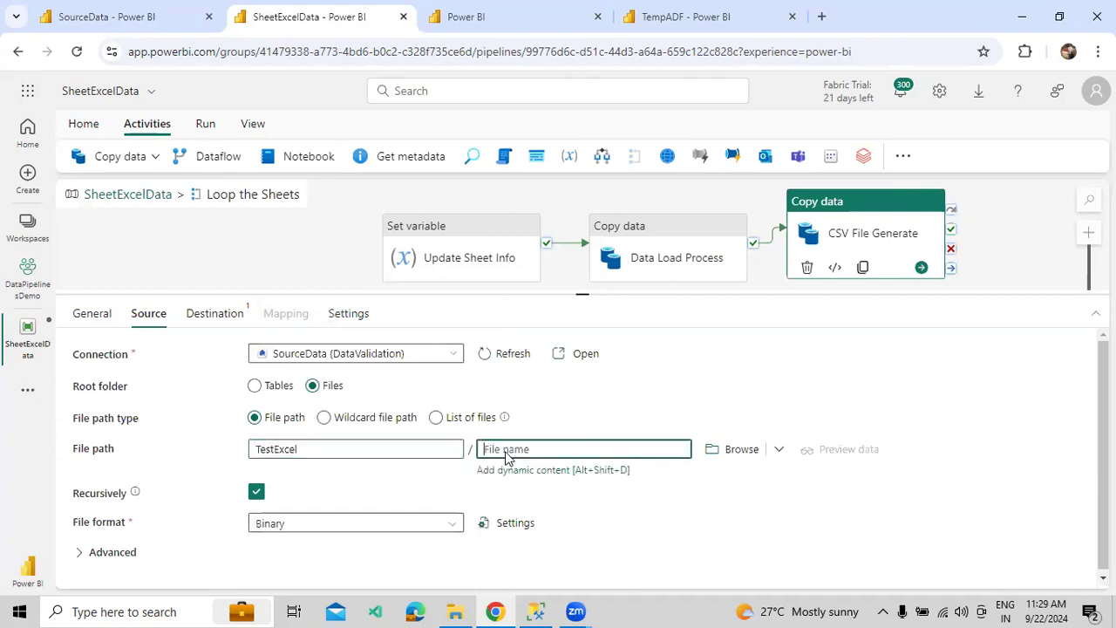
pyautogui.click(382, 447)
pyautogui.click(493, 451)
pyautogui.click(723, 25)
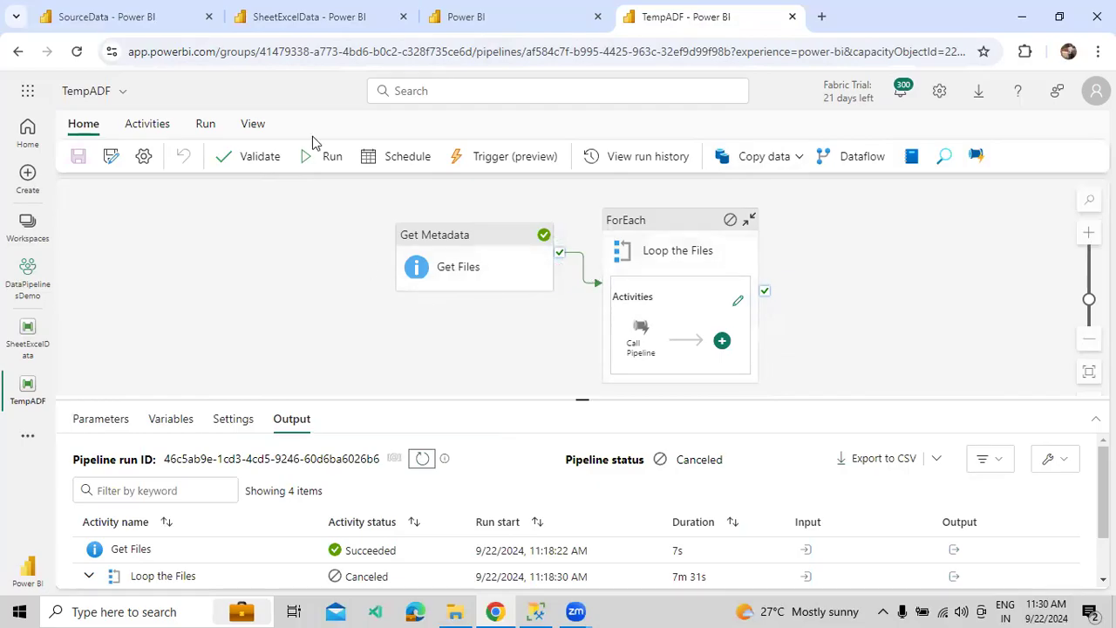
pyautogui.click(269, 26)
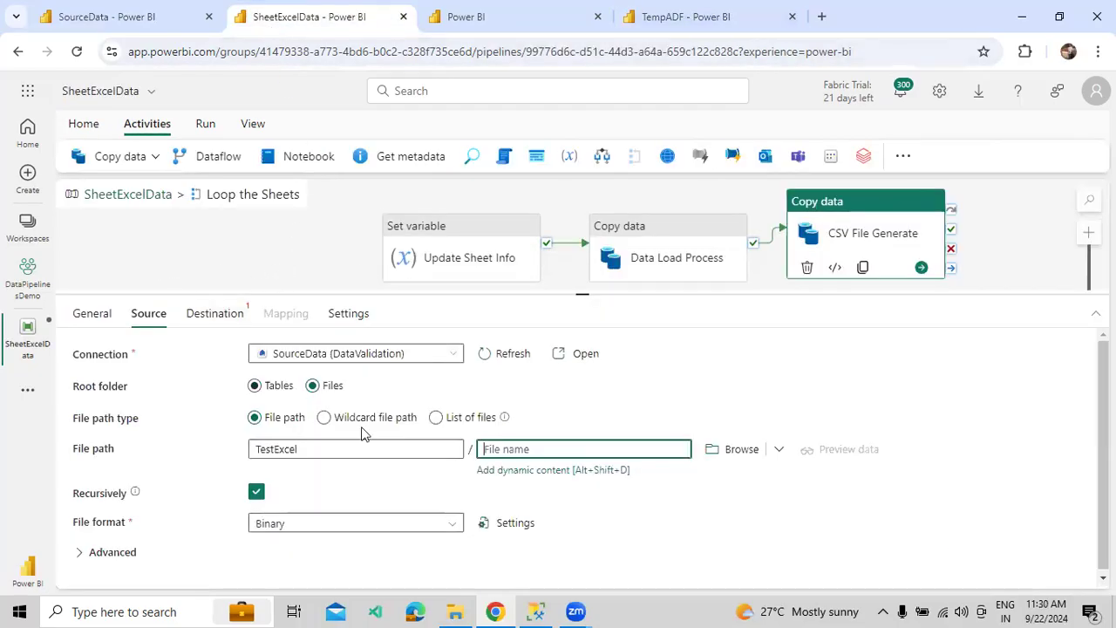
pyautogui.click(534, 473)
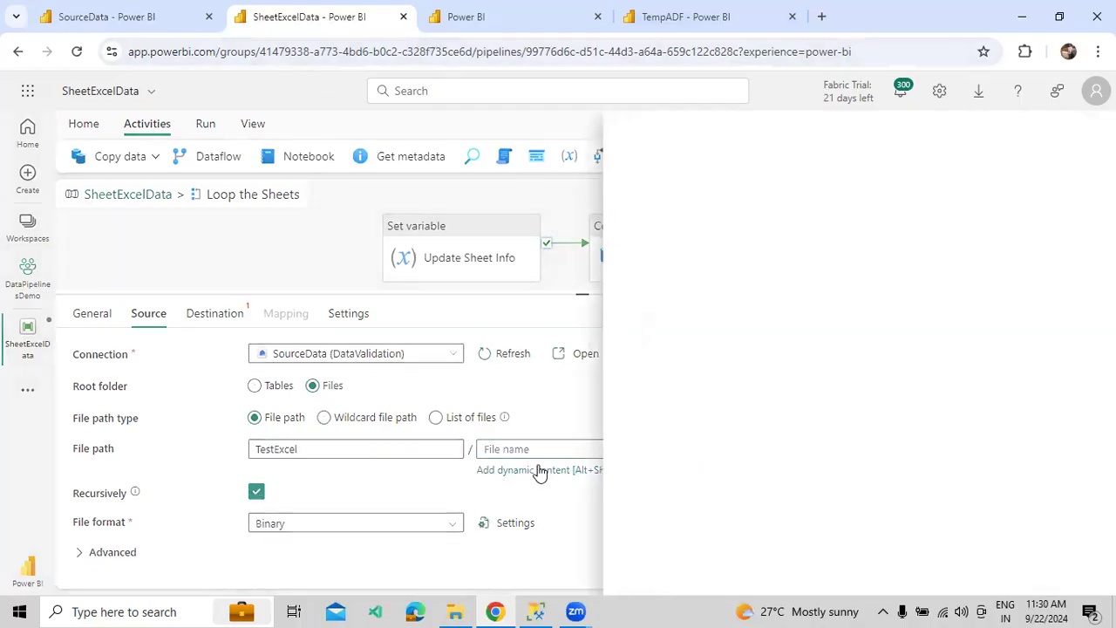
pyautogui.click(863, 375)
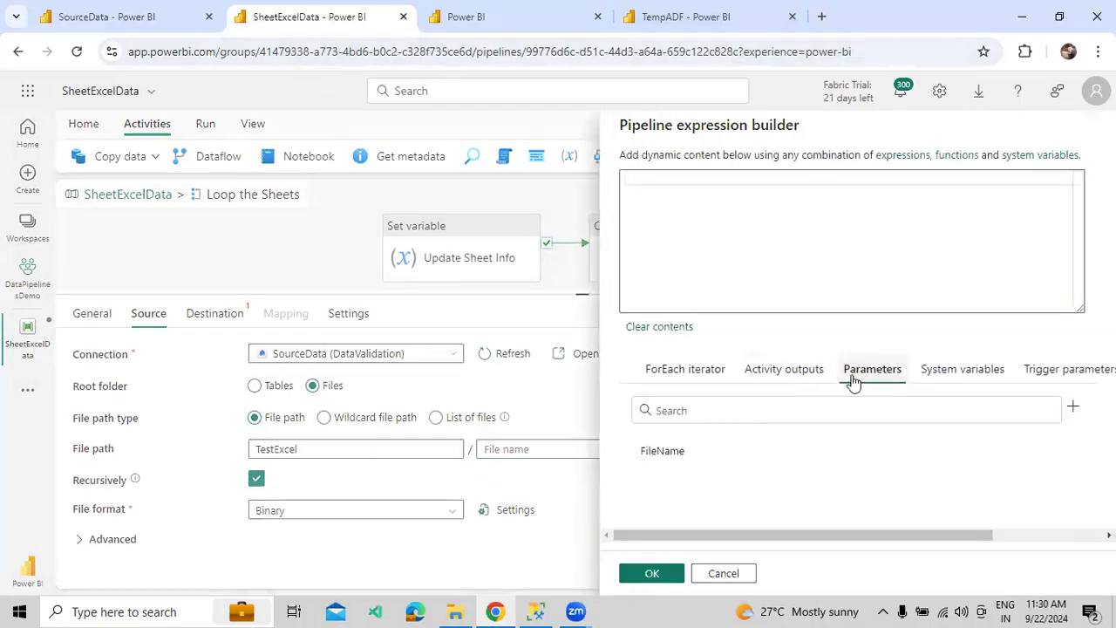
pyautogui.click(642, 452)
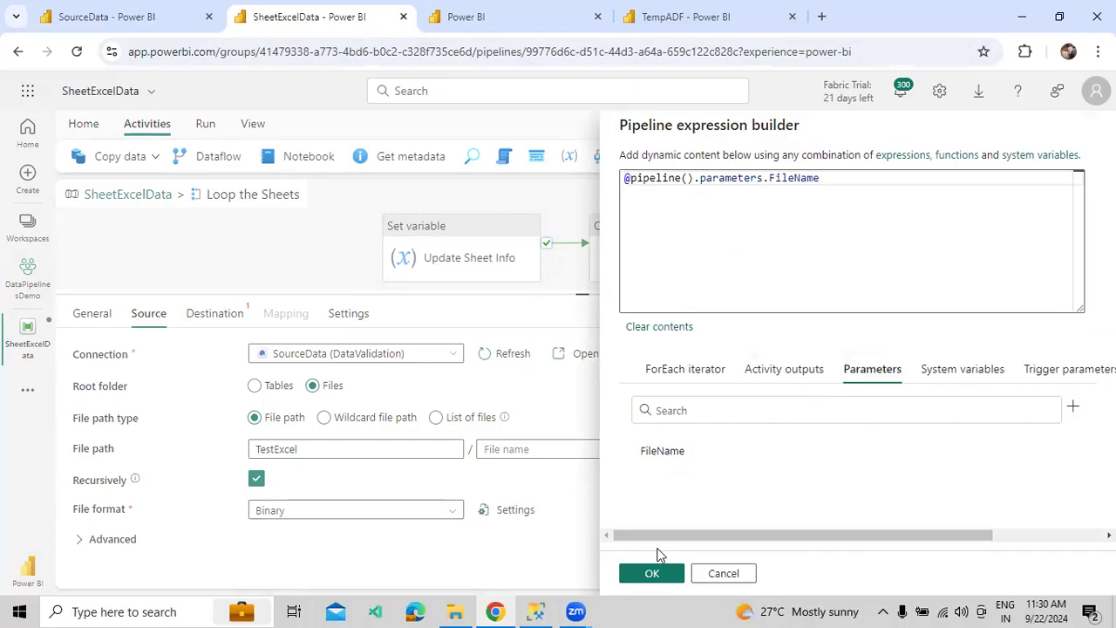
pyautogui.click(650, 574)
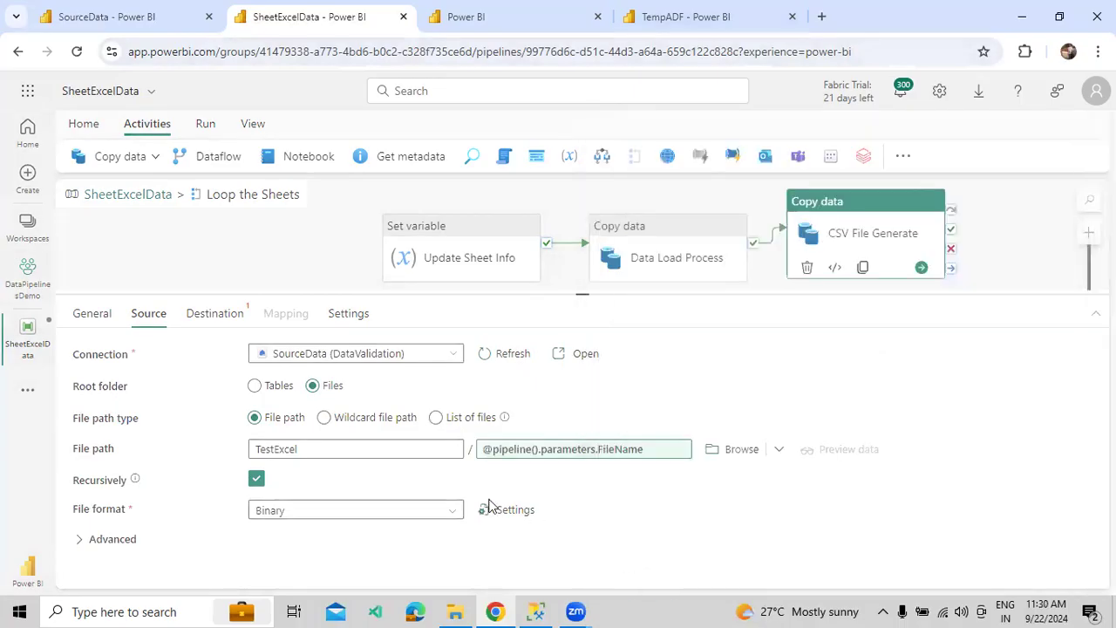
# - Set the source file format to Excel and enable First row as header in its format settings
pyautogui.click(403, 511)
pyautogui.write('Ex')
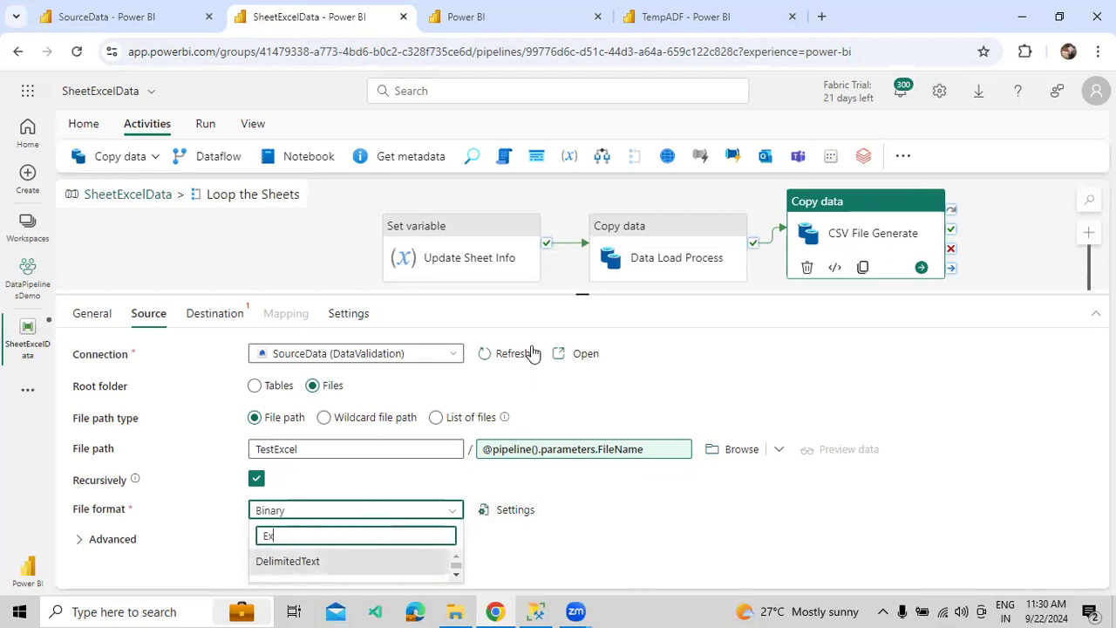
pyautogui.scroll(-1, 479, 401)
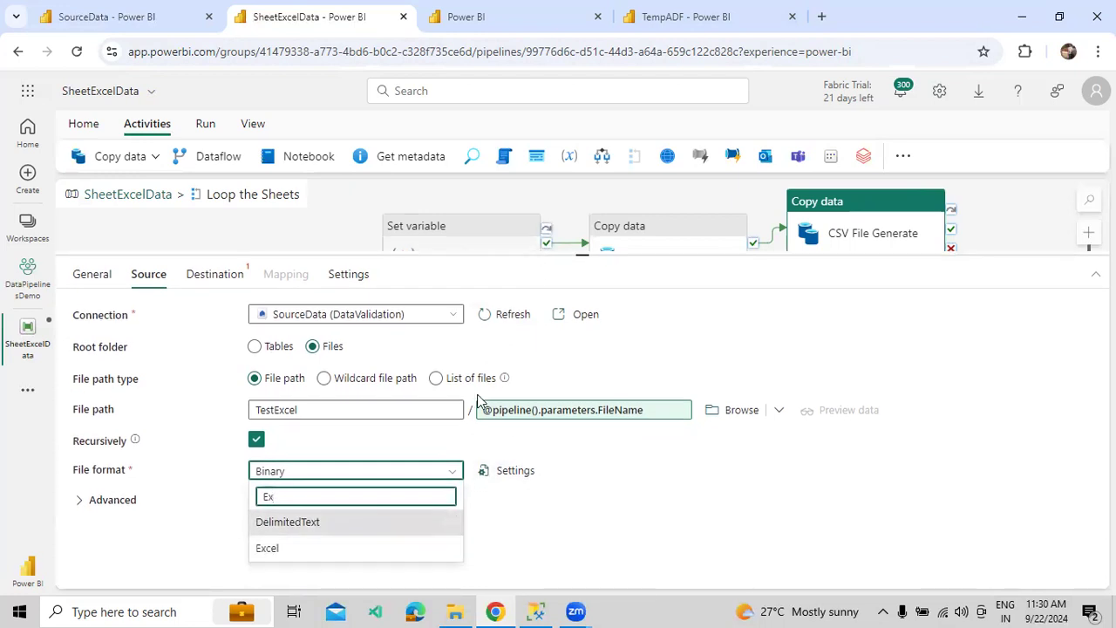
pyautogui.click(271, 547)
pyautogui.click(513, 470)
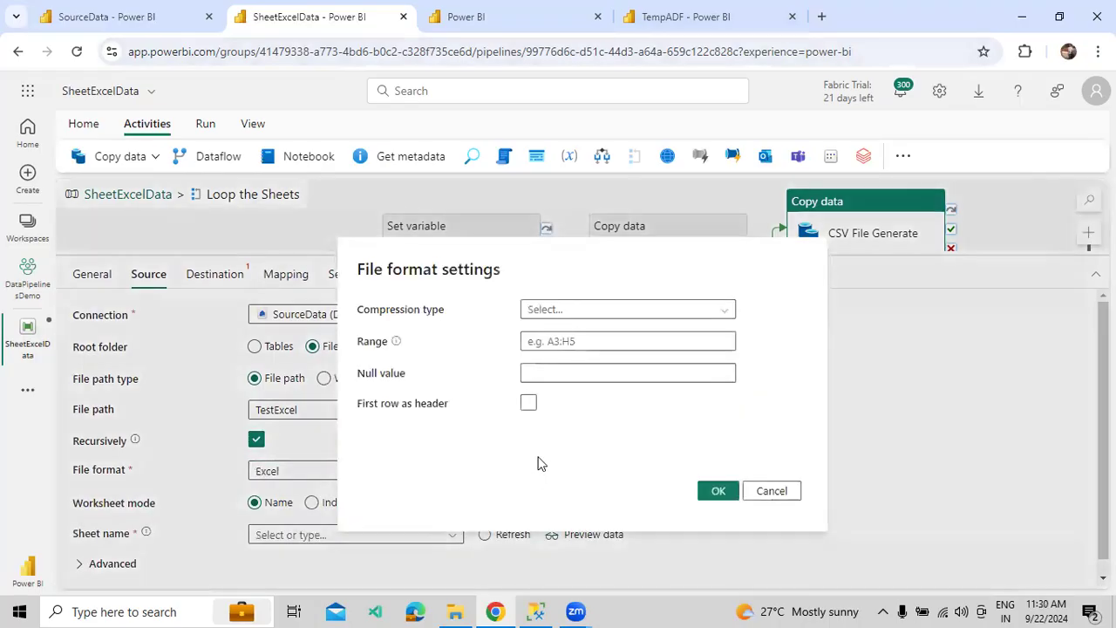
pyautogui.click(528, 403)
pyautogui.click(719, 491)
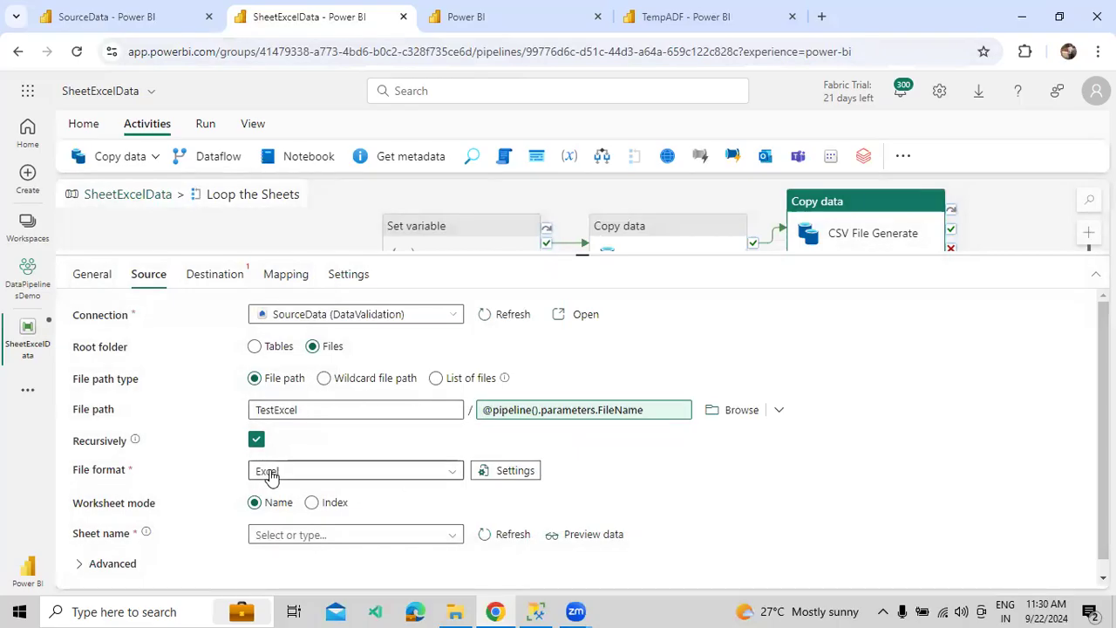
pyautogui.click(493, 470)
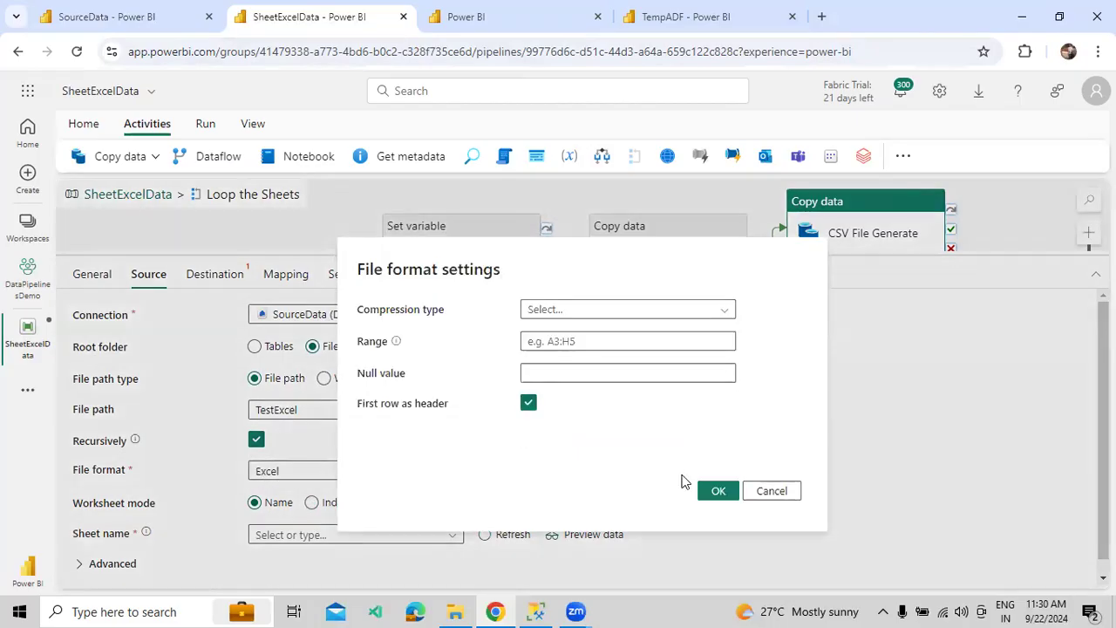
pyautogui.click(710, 493)
pyautogui.click(335, 535)
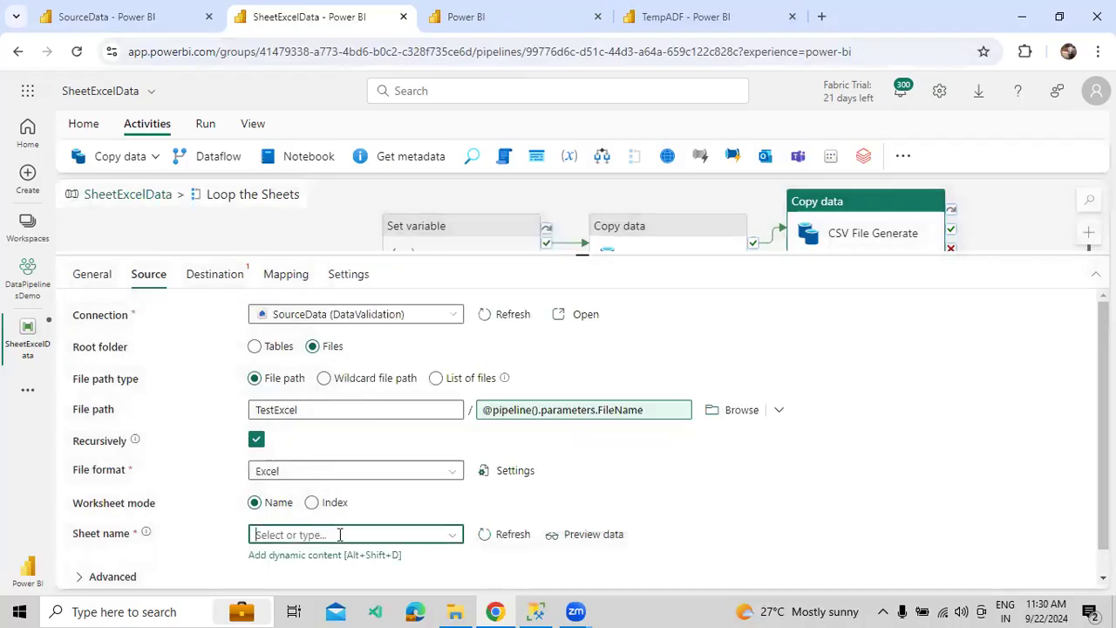
pyautogui.click(324, 554)
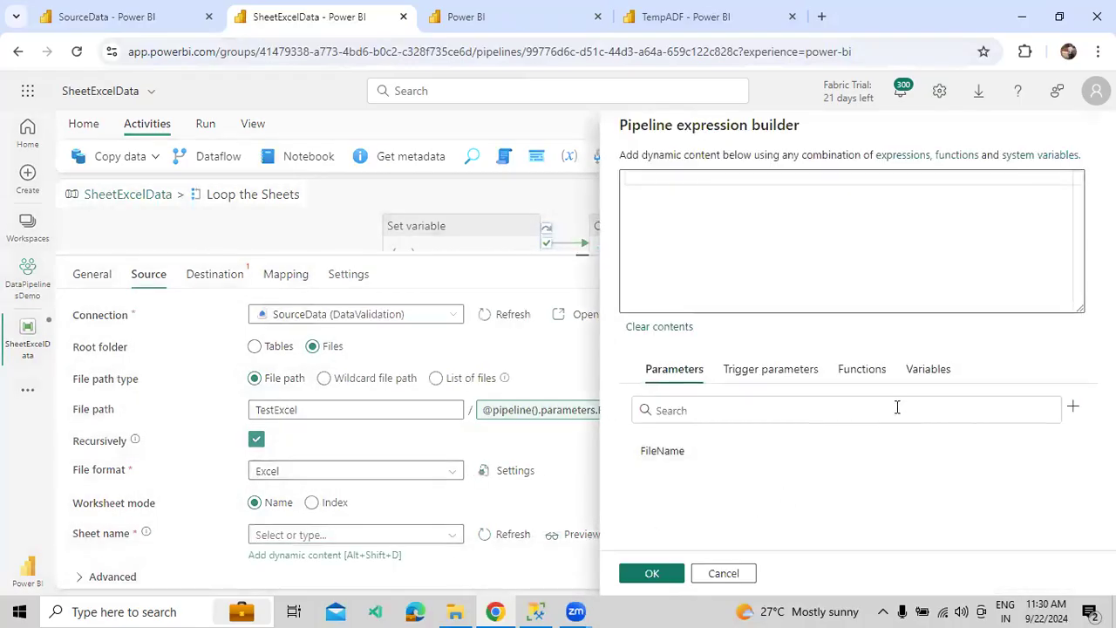
pyautogui.click(925, 369)
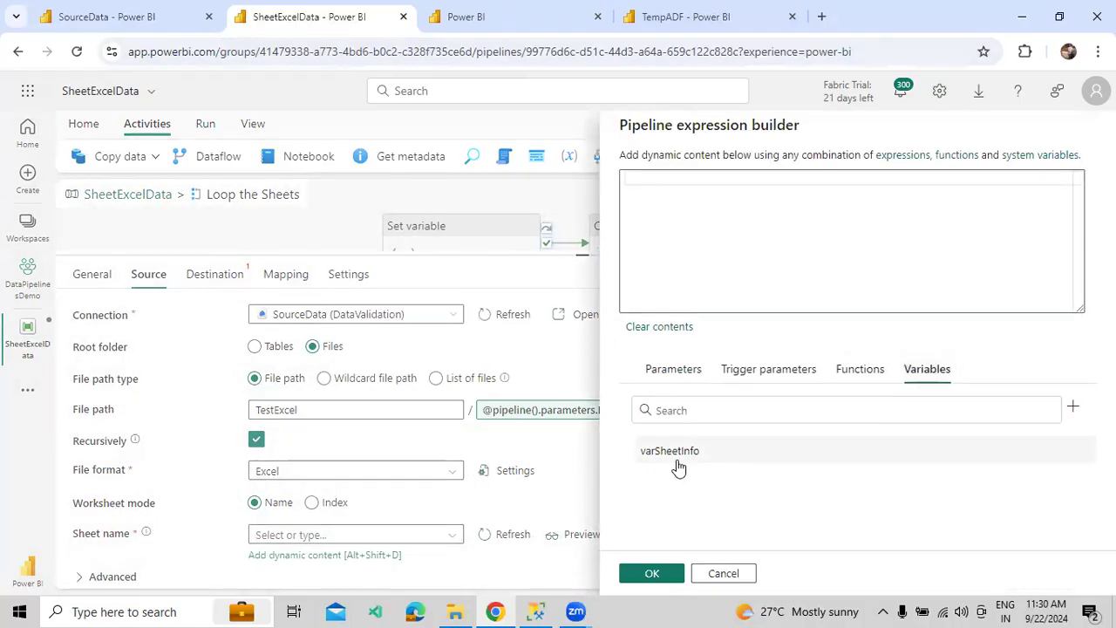
pyautogui.click(672, 452)
pyautogui.click(646, 572)
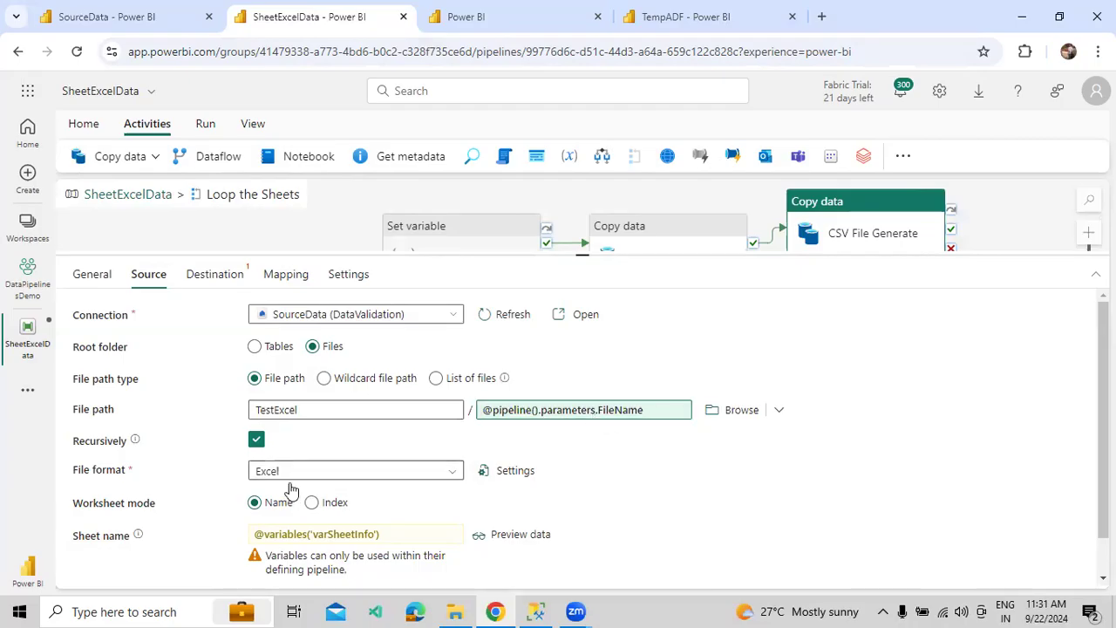
pyautogui.scroll(-1, 306, 502)
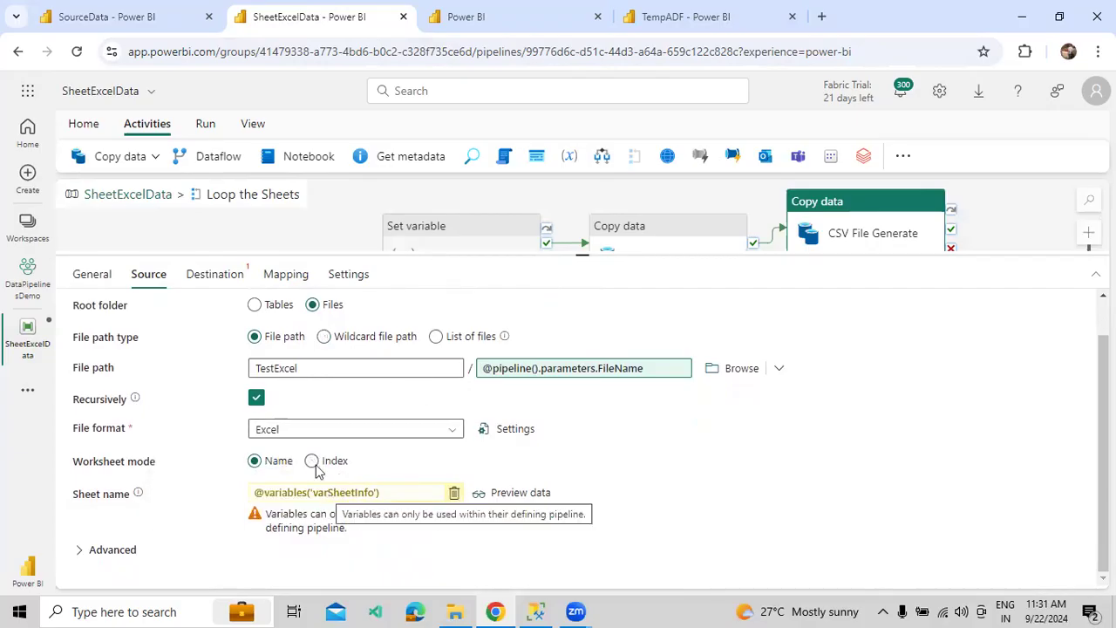
# - Set the CSV File Generate destination to SourceData (DataValidation) with Files as the root folder and TempCSVData as the directory
pyautogui.click(214, 278)
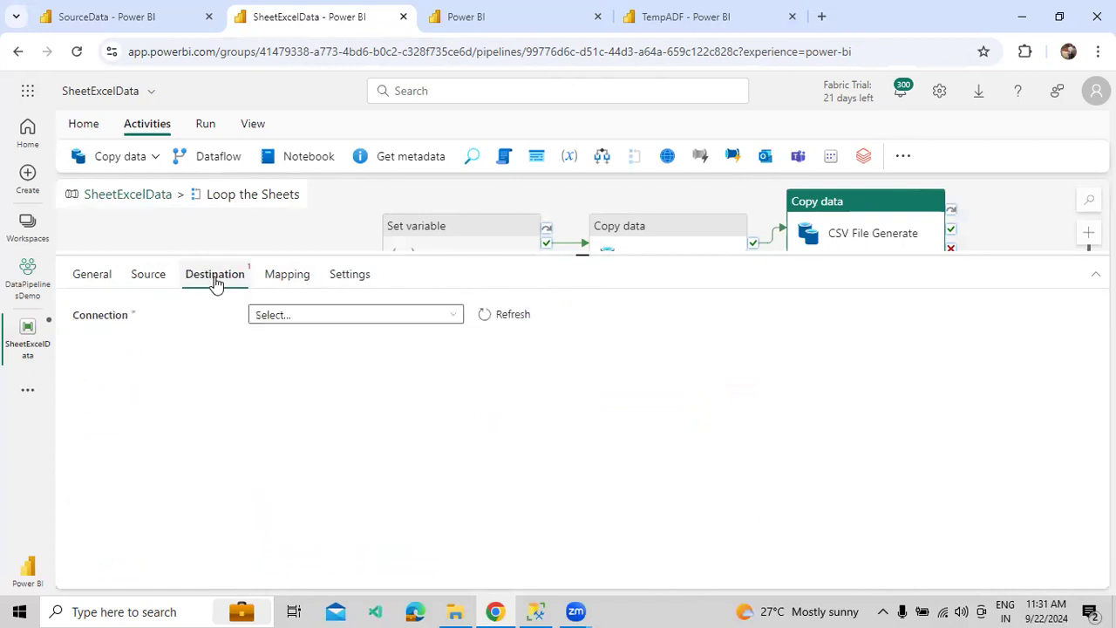
pyautogui.click(301, 318)
pyautogui.click(306, 503)
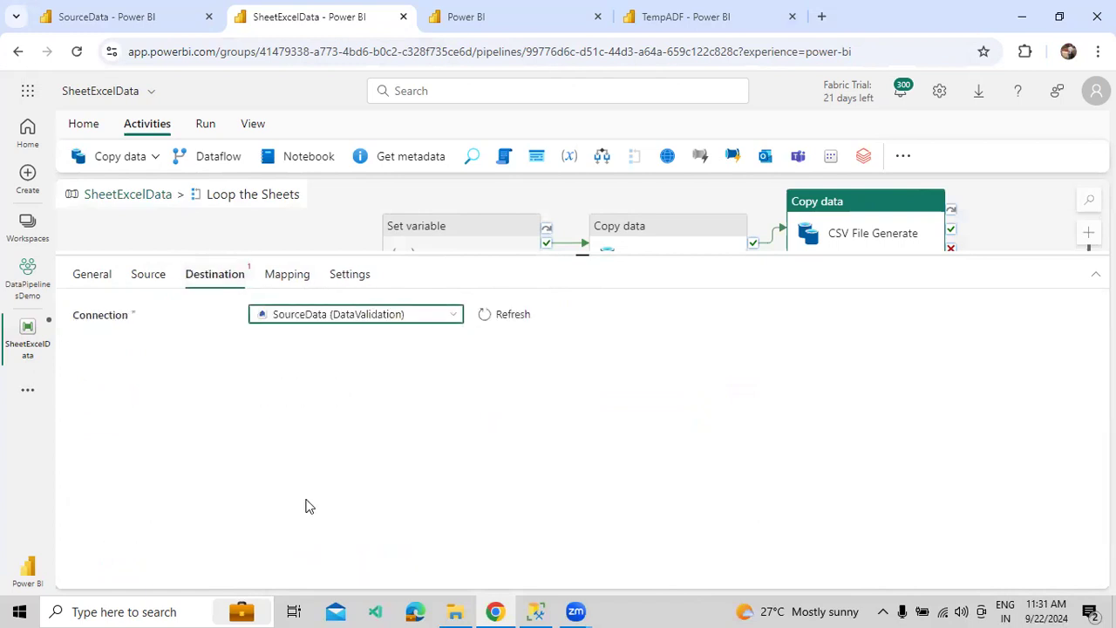
pyautogui.click(331, 347)
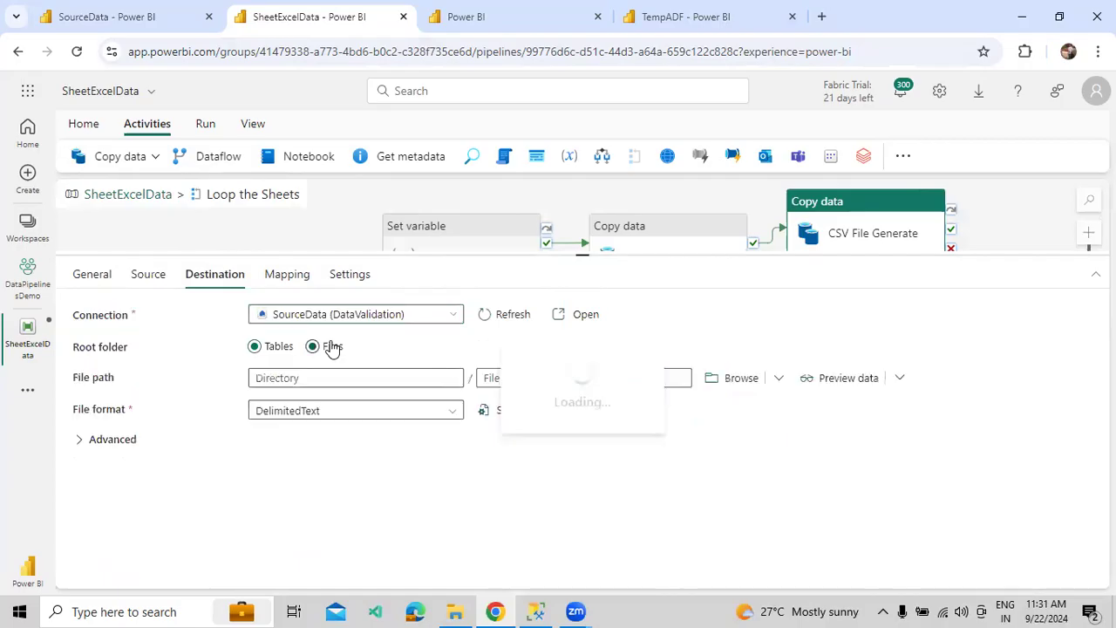
pyautogui.click(335, 384)
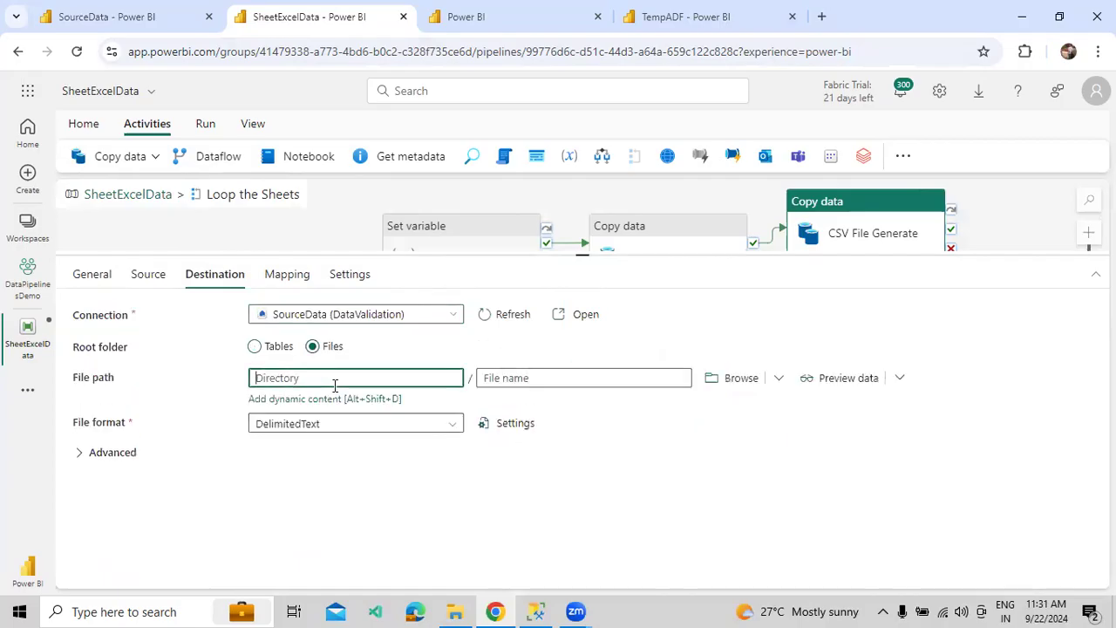
pyautogui.write('TempCSVData')
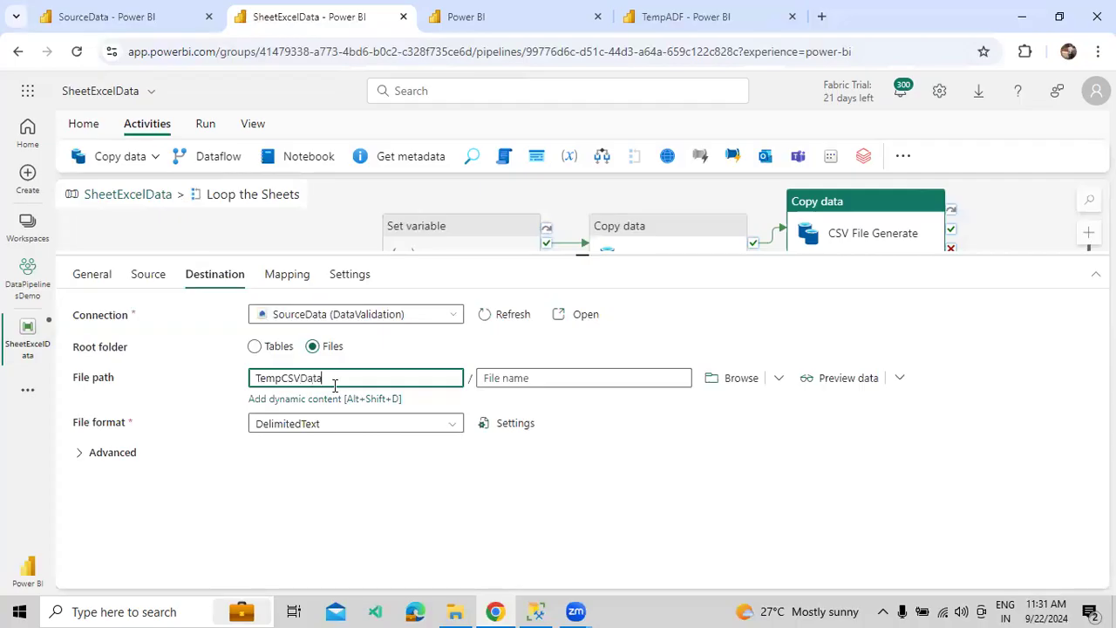
# - Set the quote character of the destination's DelimitedText format to No quote character
pyautogui.click(486, 424)
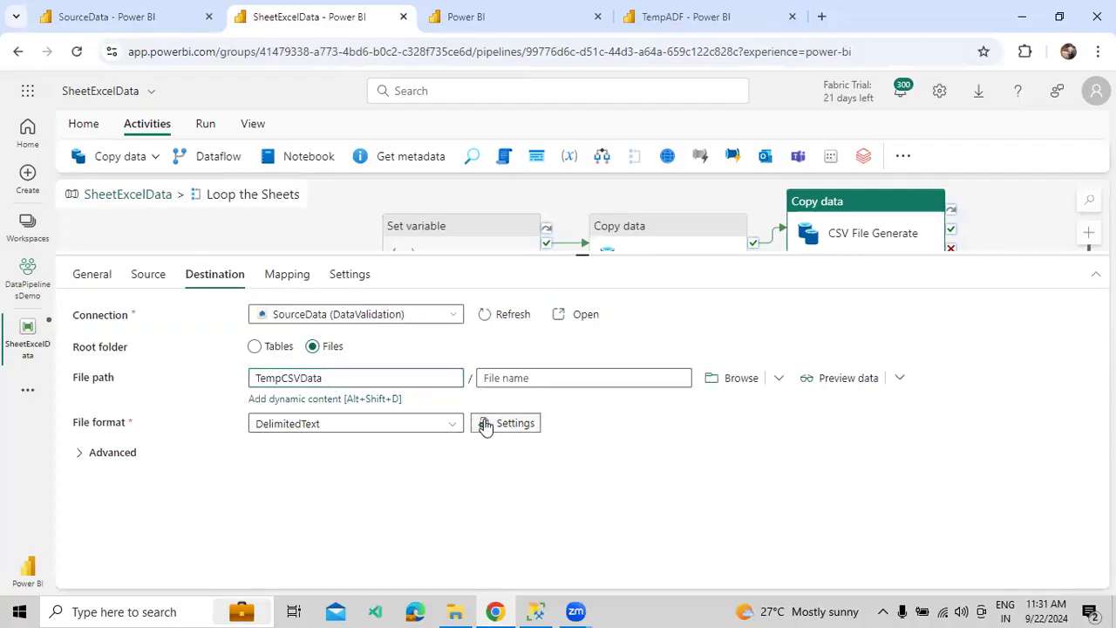
pyautogui.click(723, 380)
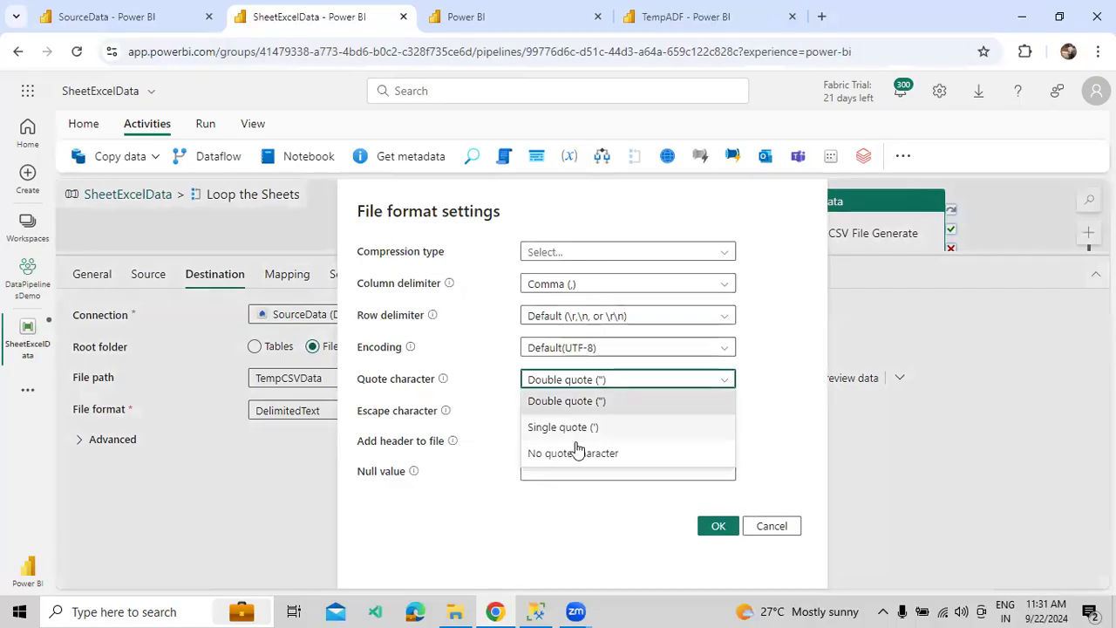
pyautogui.click(577, 452)
pyautogui.click(711, 525)
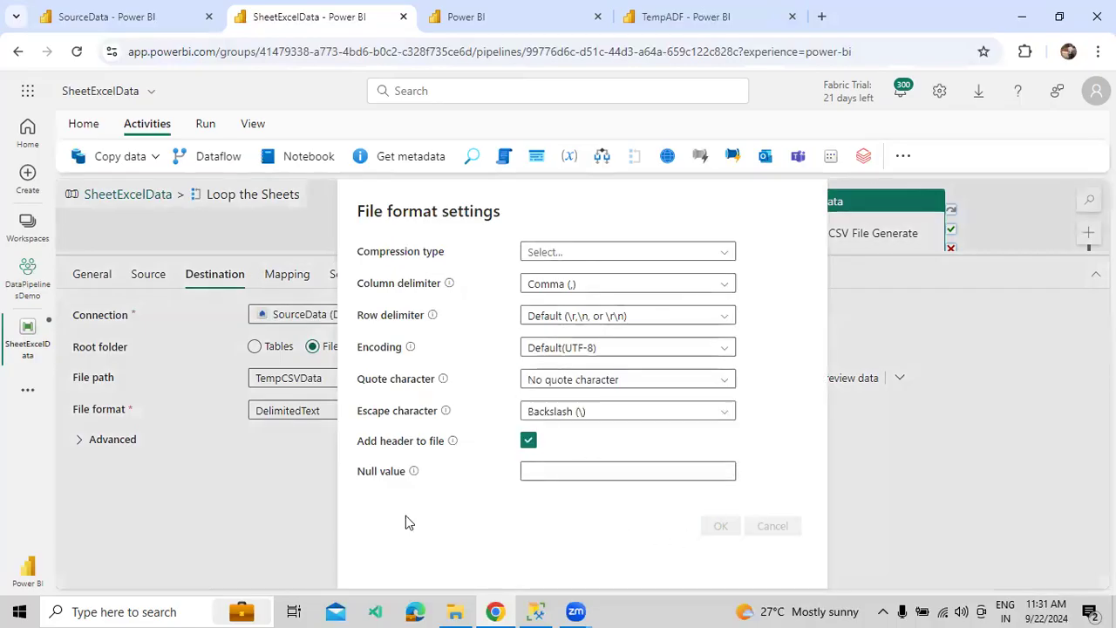
# - Switch to SQL Server Management Studio and add the note line Employeee == Sales,Dept,Employe below the query
pyautogui.click(547, 376)
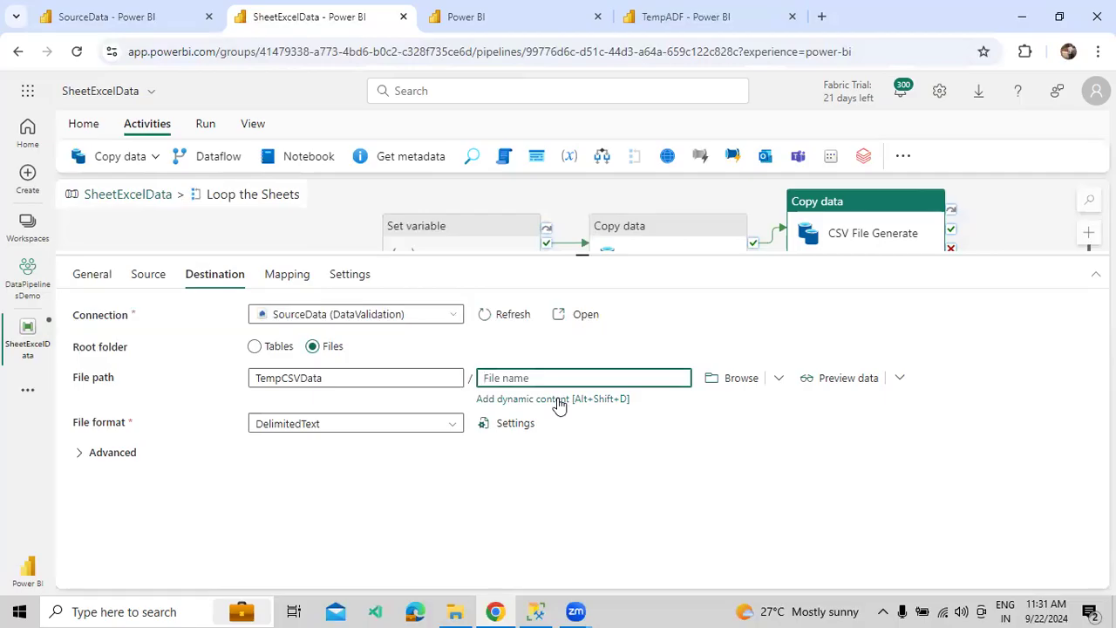
pyautogui.click(535, 612)
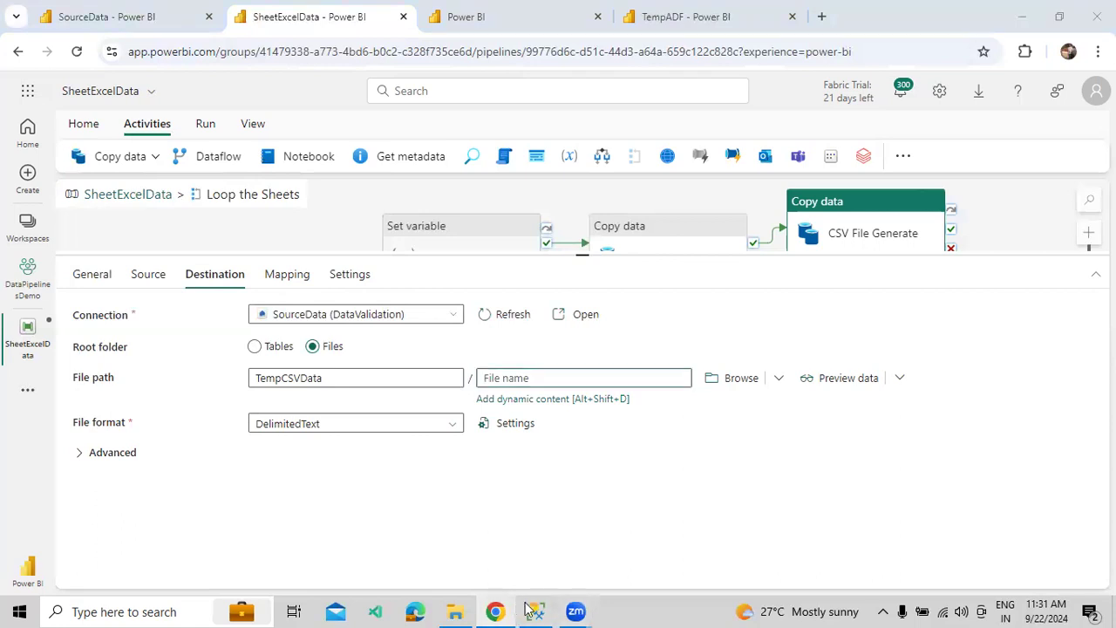
pyautogui.press('Return')
pyautogui.press('Return')
pyautogui.write('Emply')
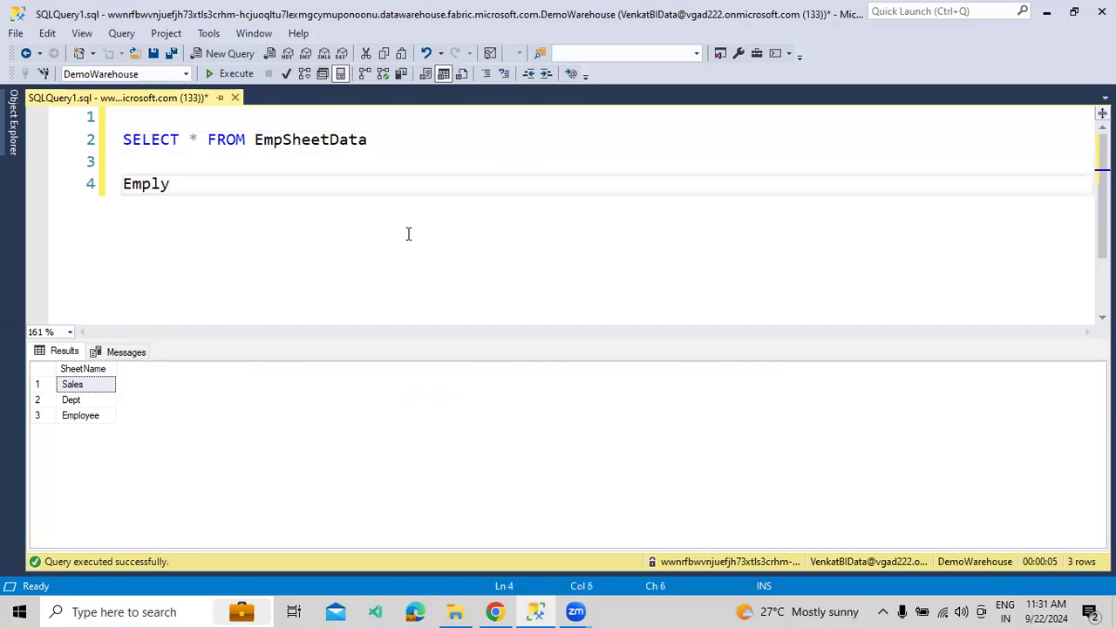
pyautogui.press('BackSpace')
pyautogui.write('oyeee == Sales')
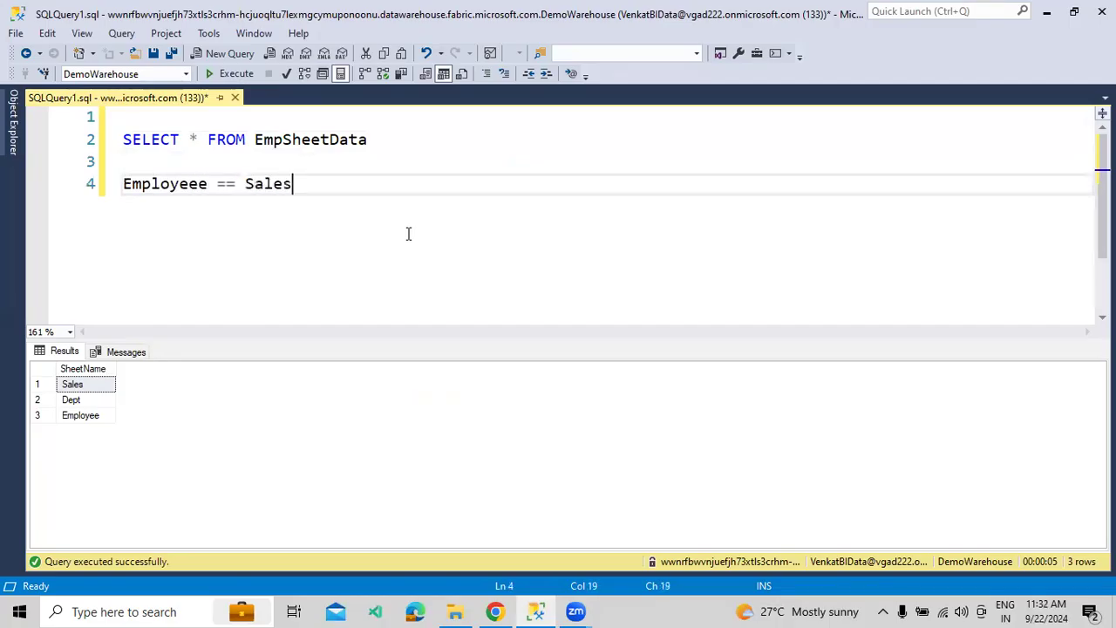
pyautogui.write(',Dept')
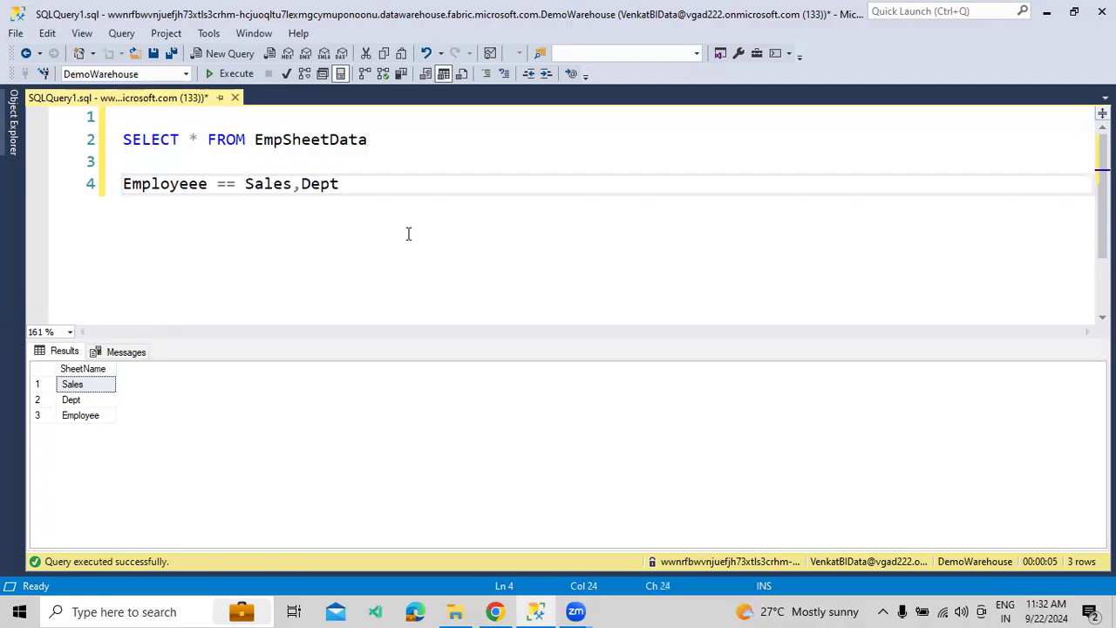
pyautogui.write(',Employe')
# - Add a second note line reading Employee_Test == Sales,Dept,Employee
pyautogui.press('Return')
pyautogui.write('Employee')
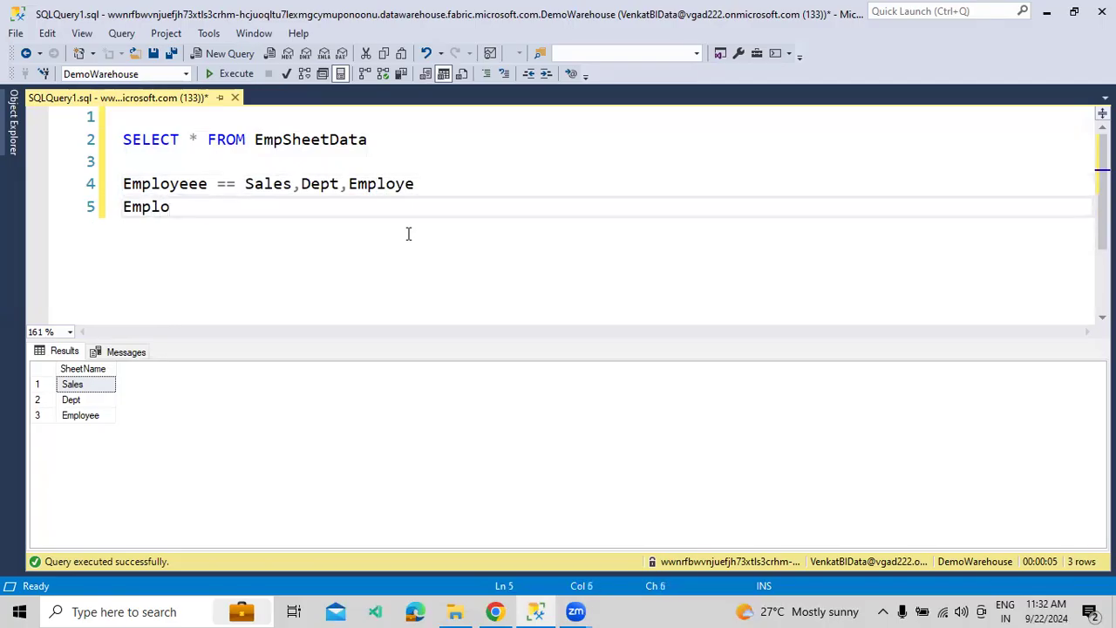
pyautogui.write('_Test =')
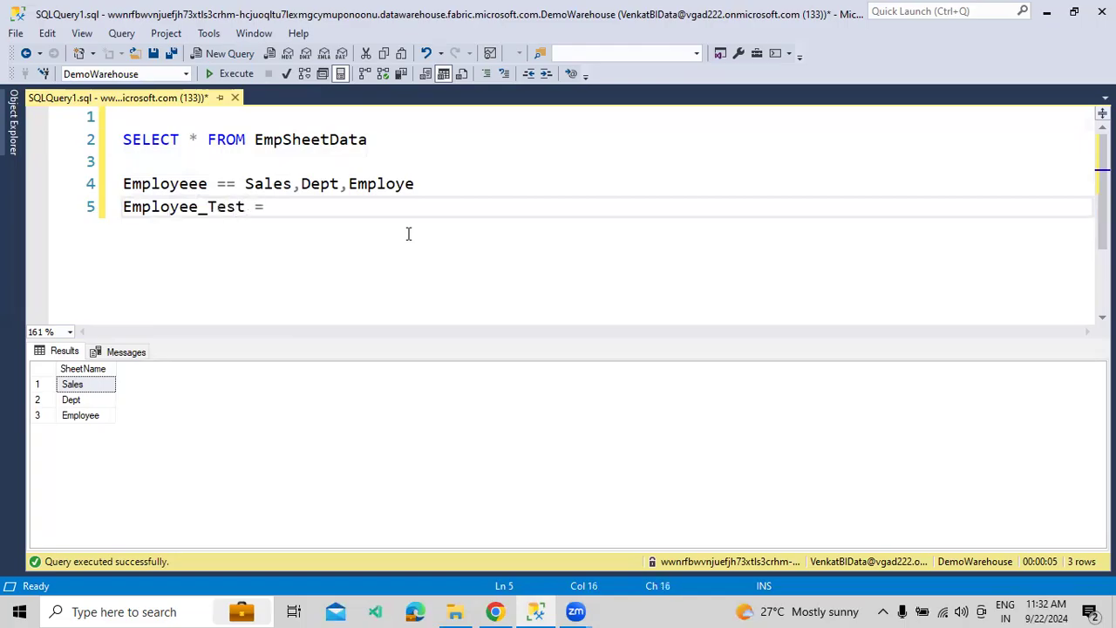
pyautogui.write('= Sales,Dept,E')
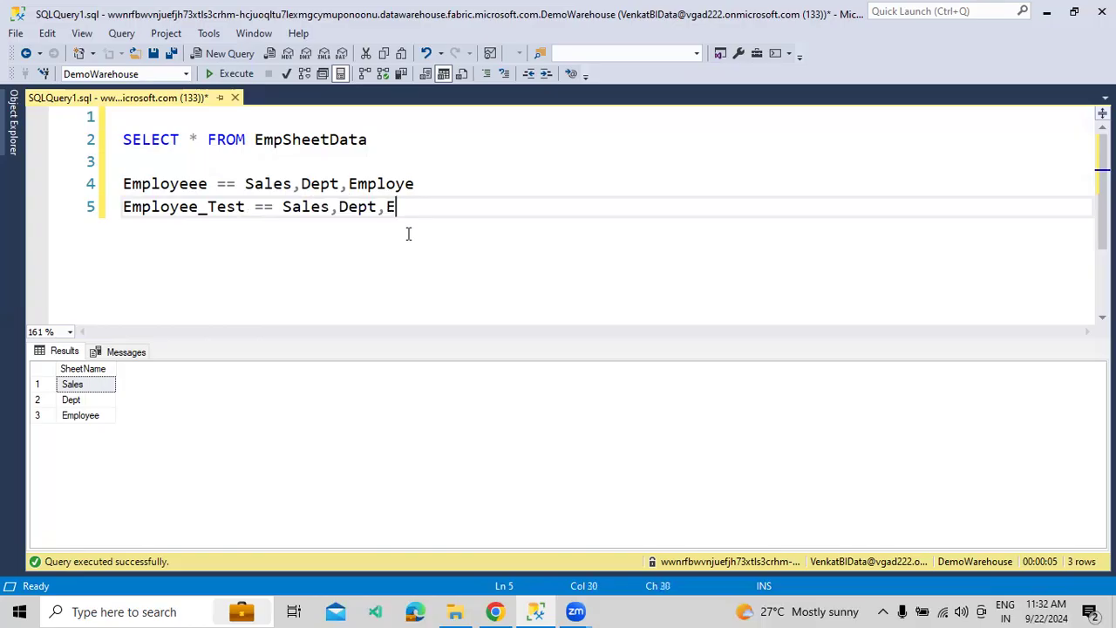
pyautogui.write('mplo')
pyautogui.press('BackSpace')
pyautogui.write('loyeee')
pyautogui.press('BackSpace')
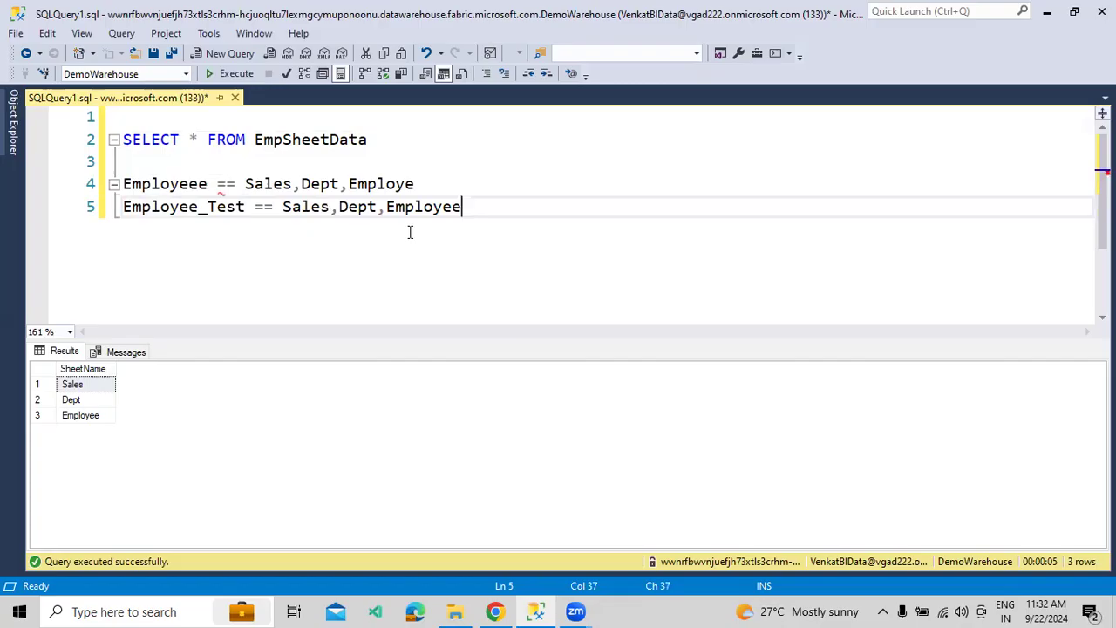
pyautogui.click(496, 611)
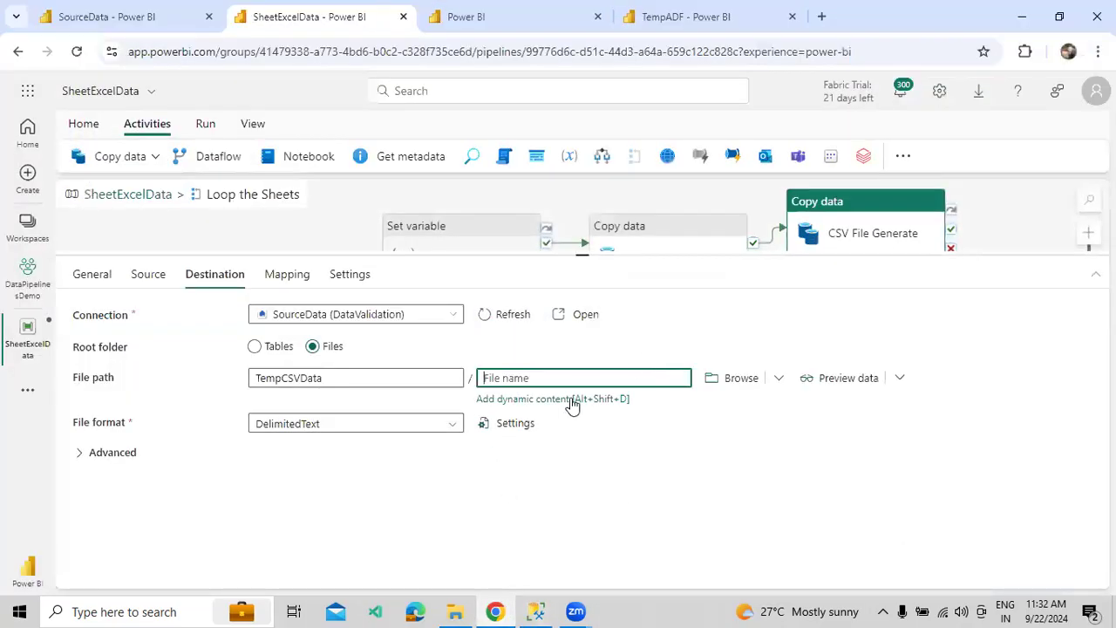
pyautogui.click(571, 399)
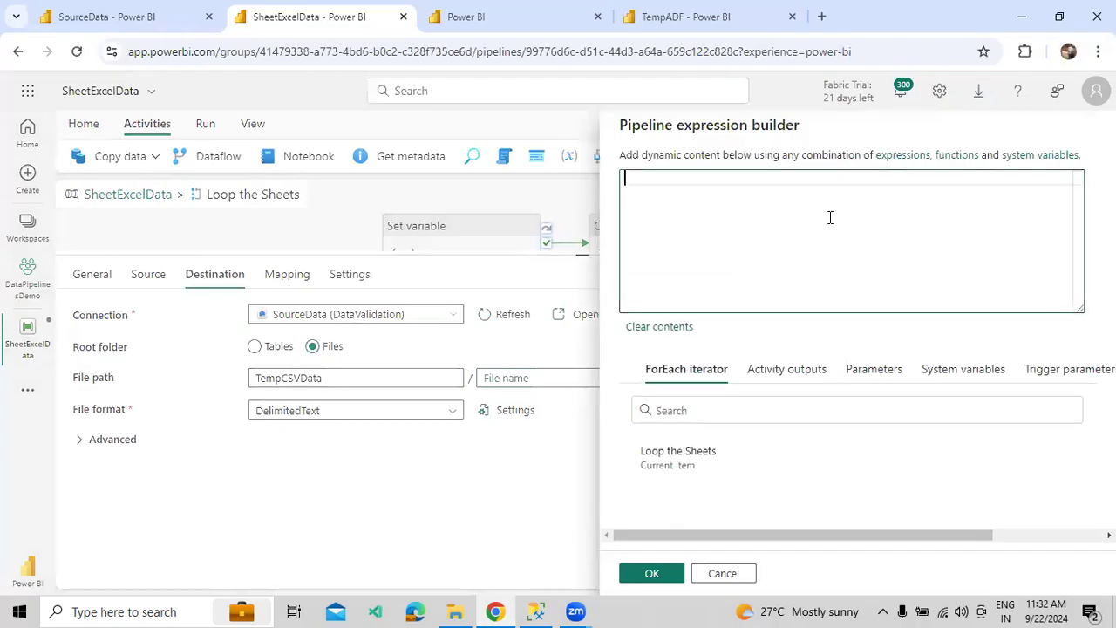
pyautogui.write('@conv')
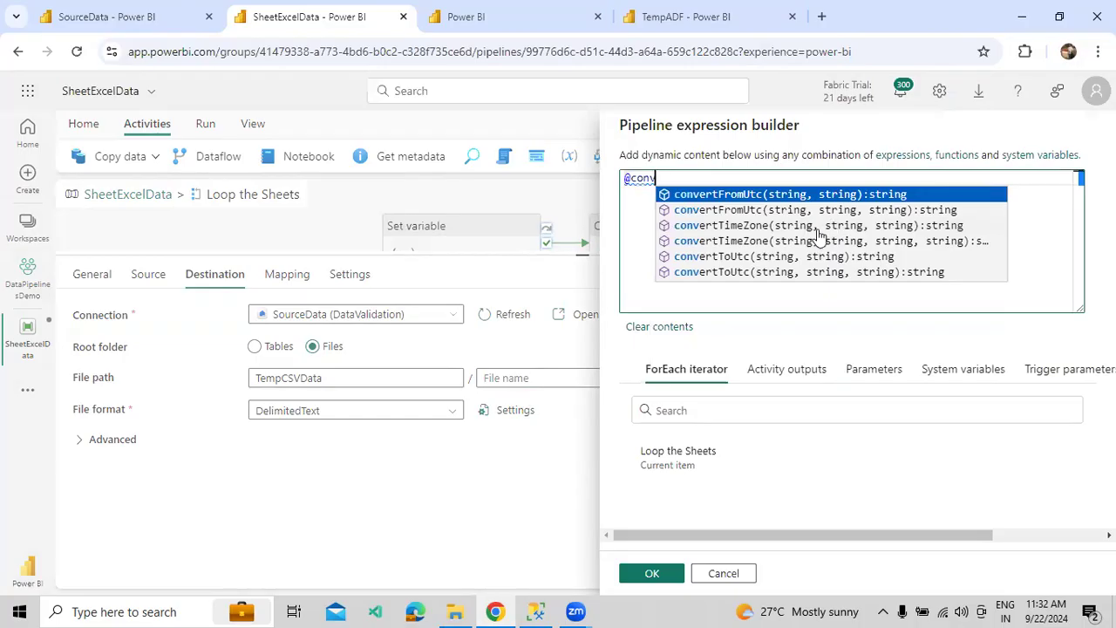
pyautogui.click(768, 225)
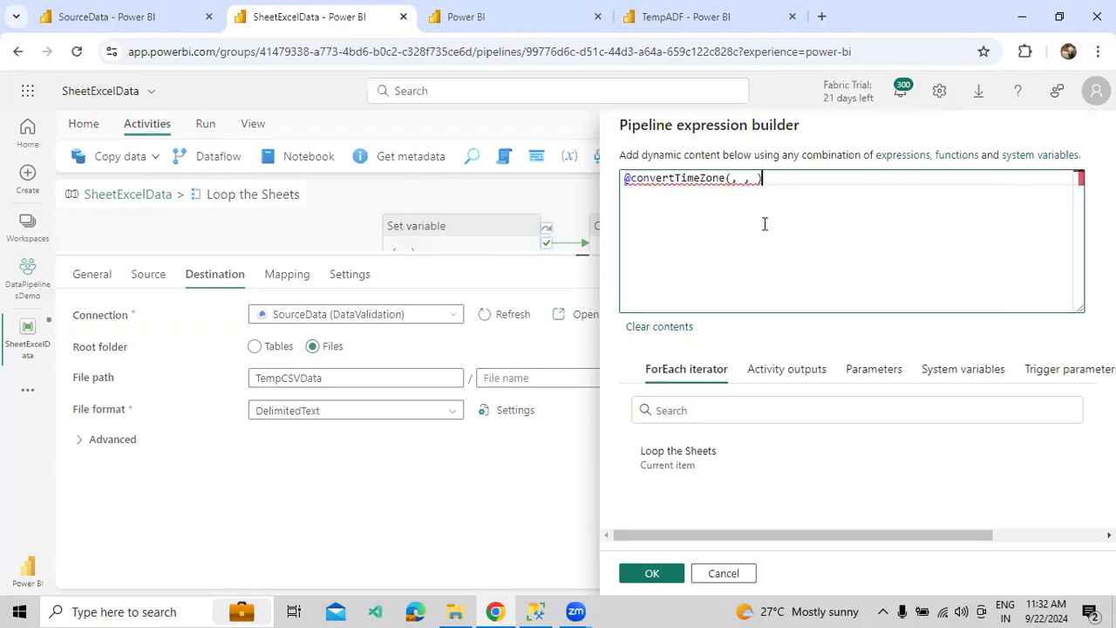
pyautogui.click(731, 177)
pyautogui.write('utcno')
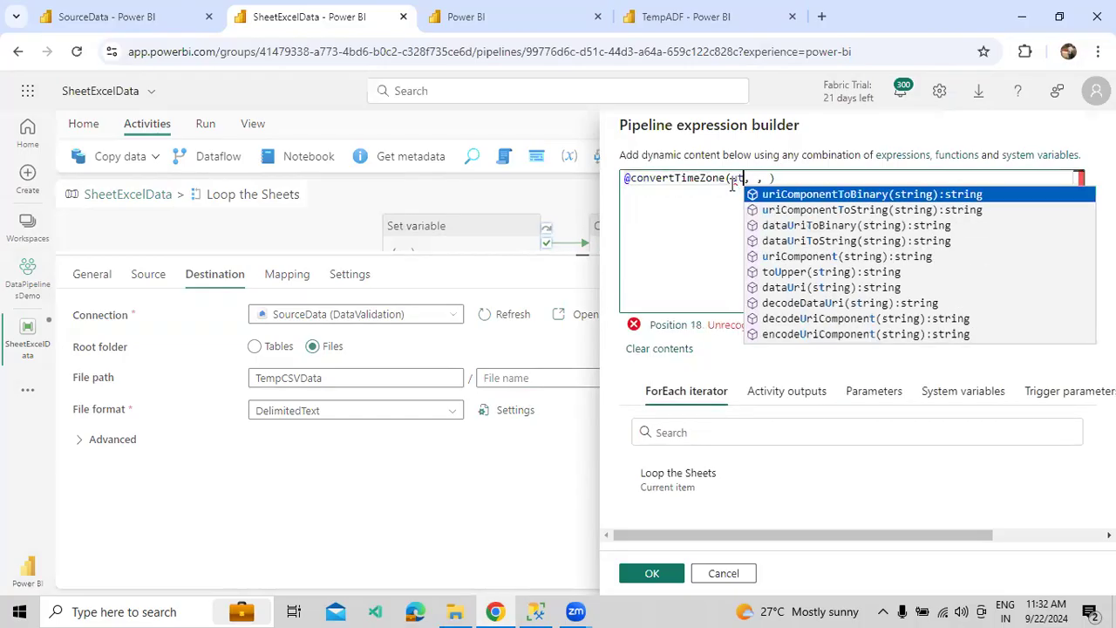
pyautogui.write('w')
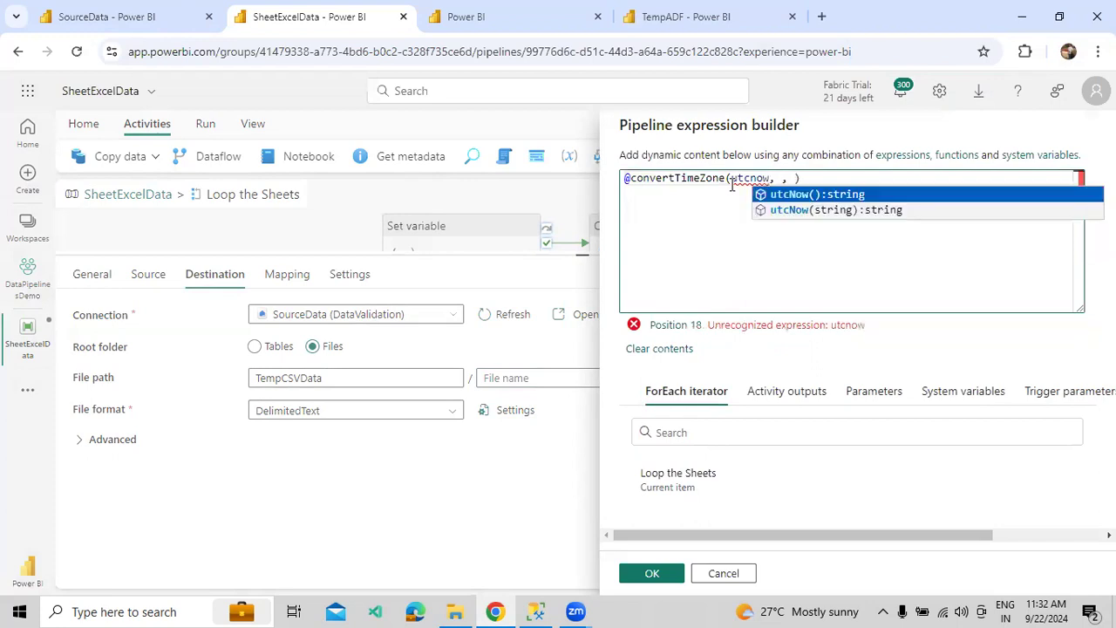
pyautogui.press('Return')
# - Complete the convertTimeZone arguments with 'UTC' as source and 'India Standard Time' as destination time zone
pyautogui.press('Delete')
pyautogui.write("'")
pyautogui.write('UTC')
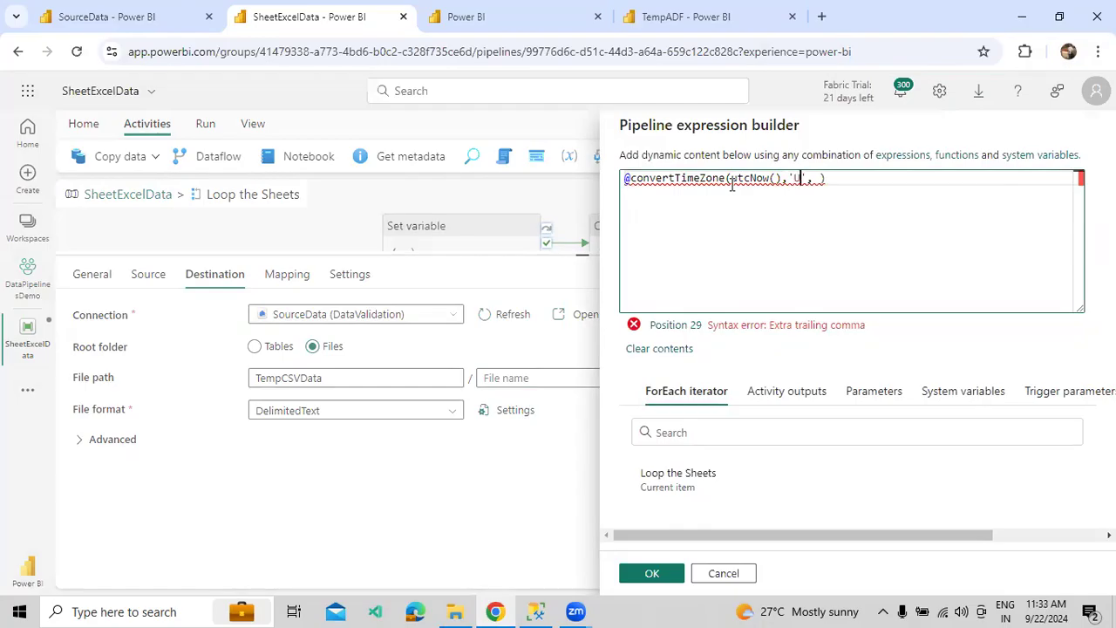
pyautogui.press('Right')
pyautogui.press('Right')
pyautogui.press('Right')
pyautogui.press('BackSpace')
pyautogui.write("'")
pyautogui.write('India Stand')
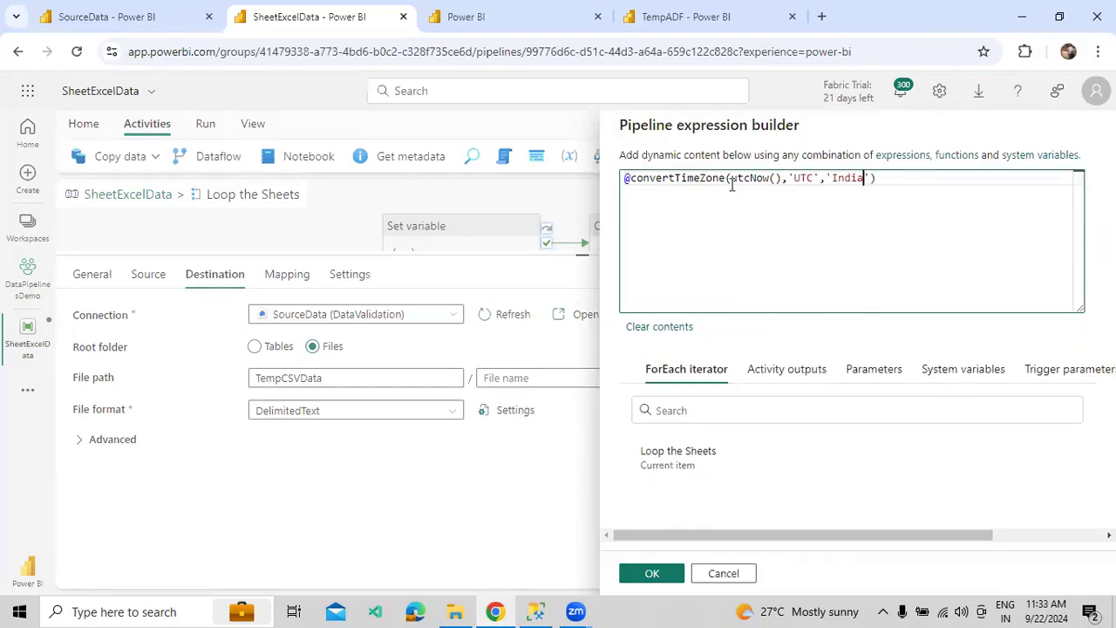
pyautogui.write('ard Time')
# - Wrap the convertTimeZone call in formatDateTime with the format 'yyyy-MM-dd HH:mm:ss'
pyautogui.click(632, 183)
pyautogui.write('formatDate')
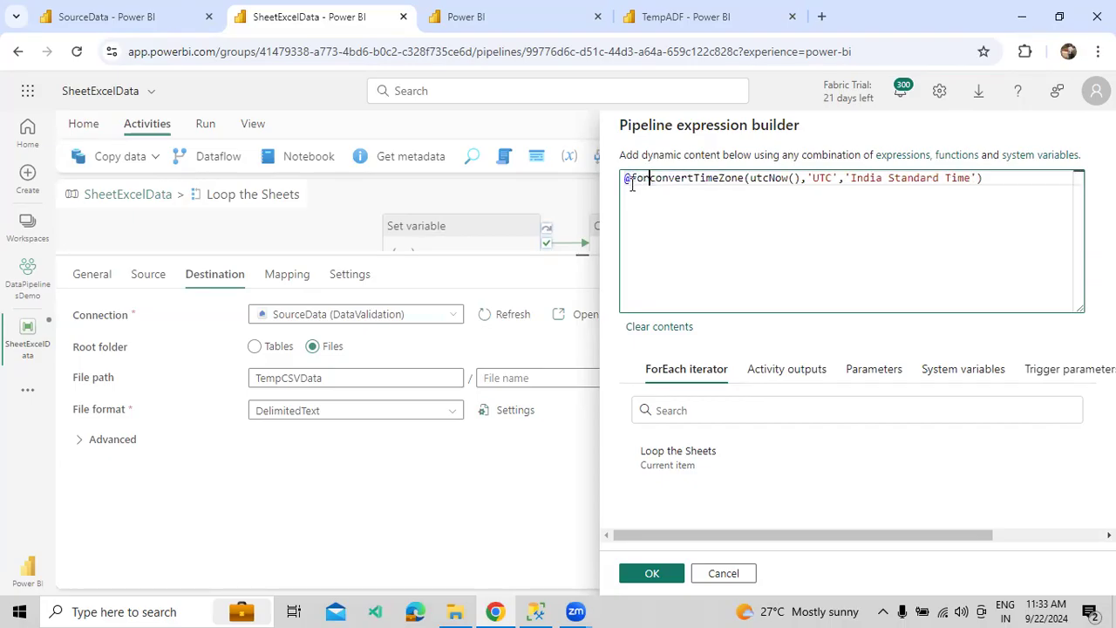
pyautogui.write('Time(')
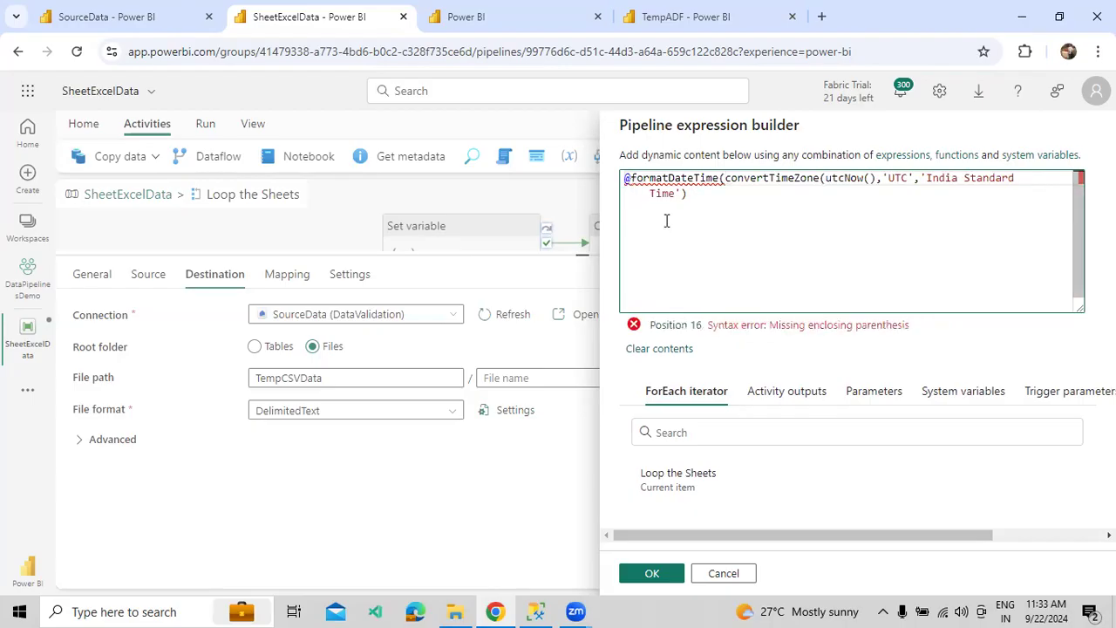
pyautogui.click(699, 200)
pyautogui.write(",'India Standard Time'),'")
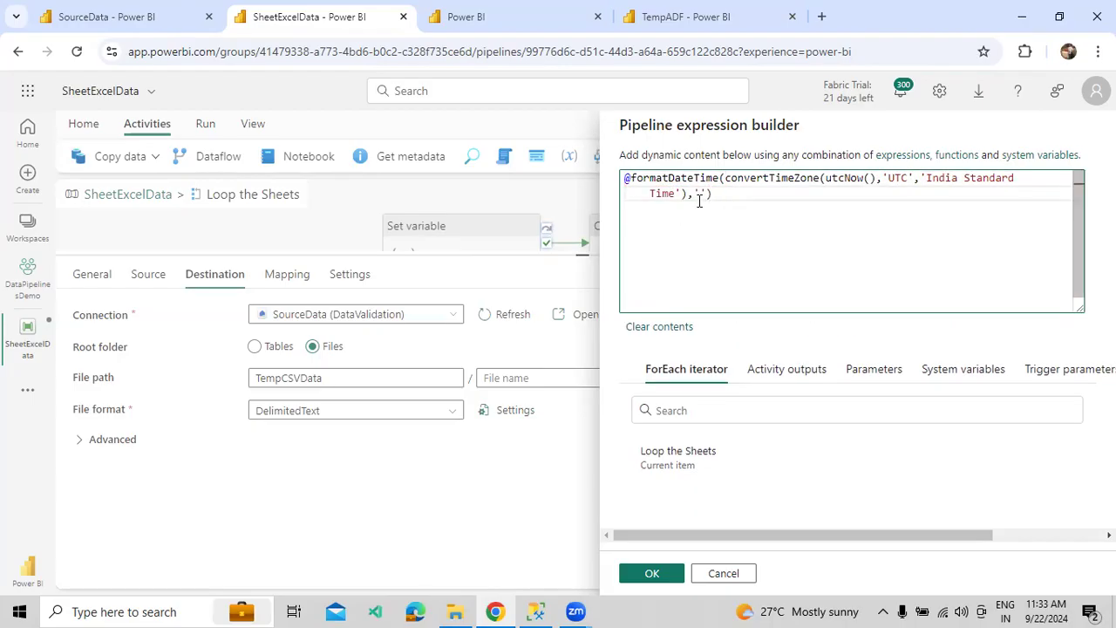
pyautogui.write('yyyy-MM-dd HH:mm:ss')
# - Wrap the formatDateTime expression in a replace function that swaps '-' for an empty string
pyautogui.click(630, 177)
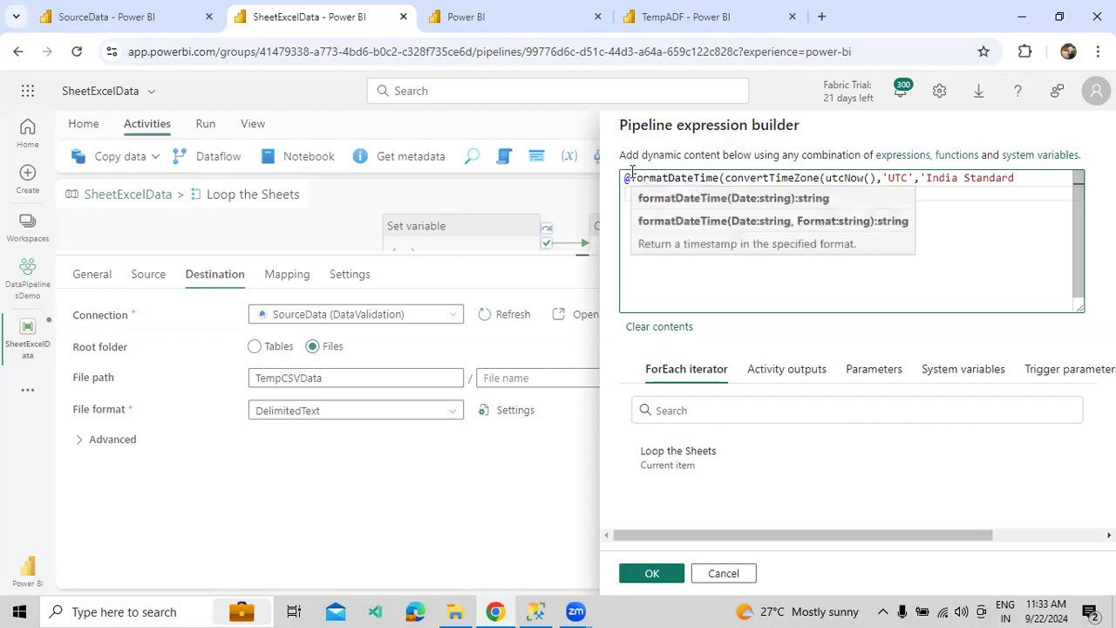
pyautogui.write('replace')
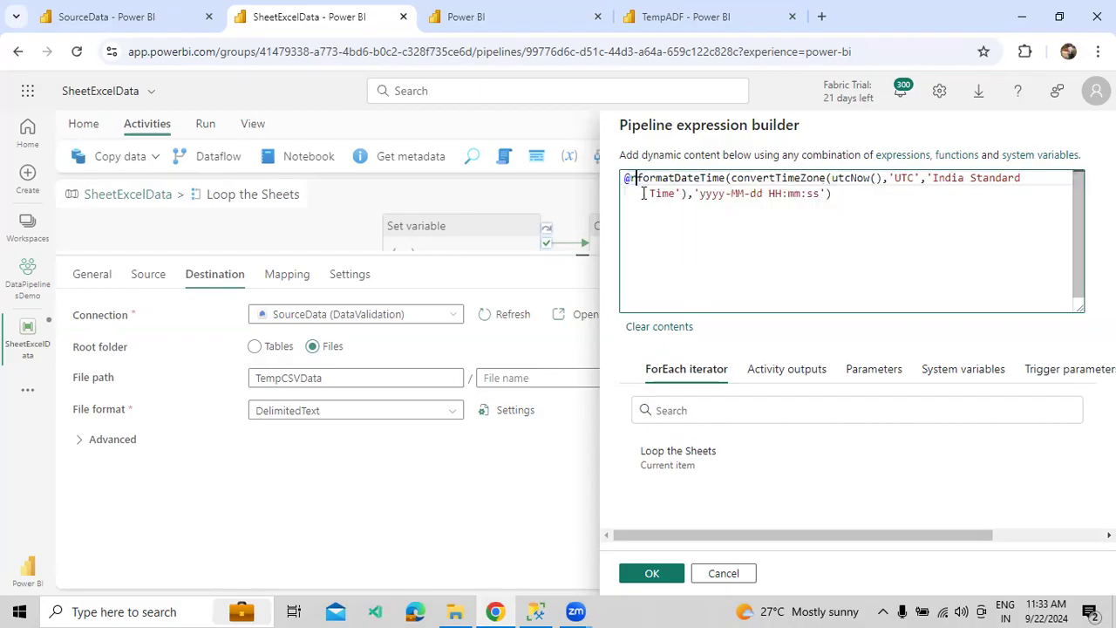
pyautogui.write('(')
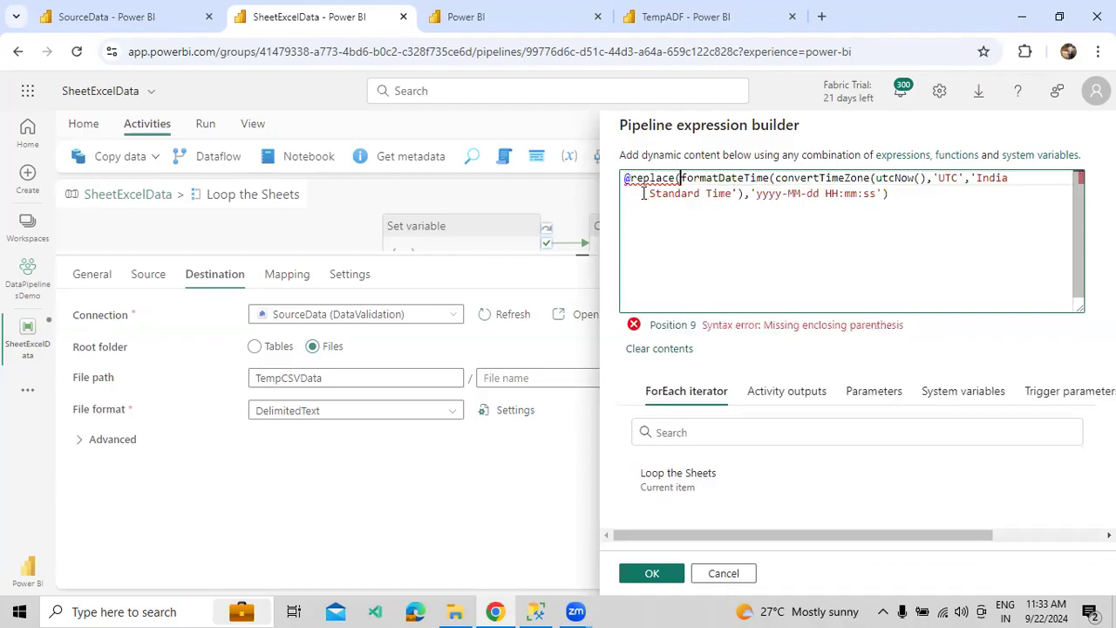
pyautogui.click(898, 202)
pyautogui.write(",':','')")
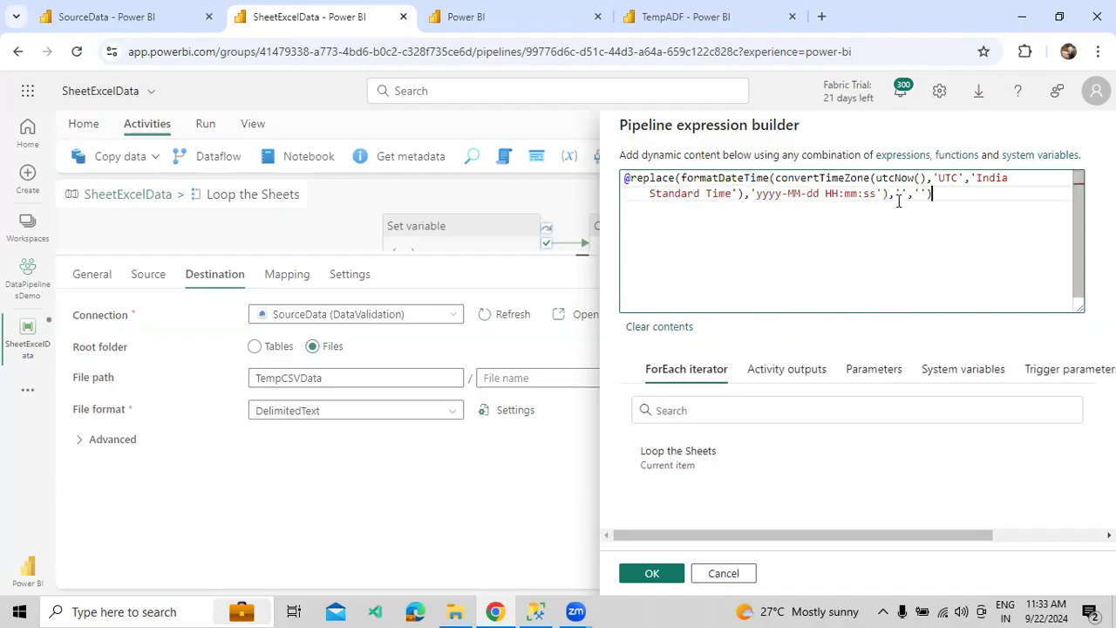
pyautogui.click(902, 194)
pyautogui.write(':')
# - Nest the expression in a second replace function that swaps ':' for an empty string
pyautogui.click(930, 194)
pyautogui.write('replace(')
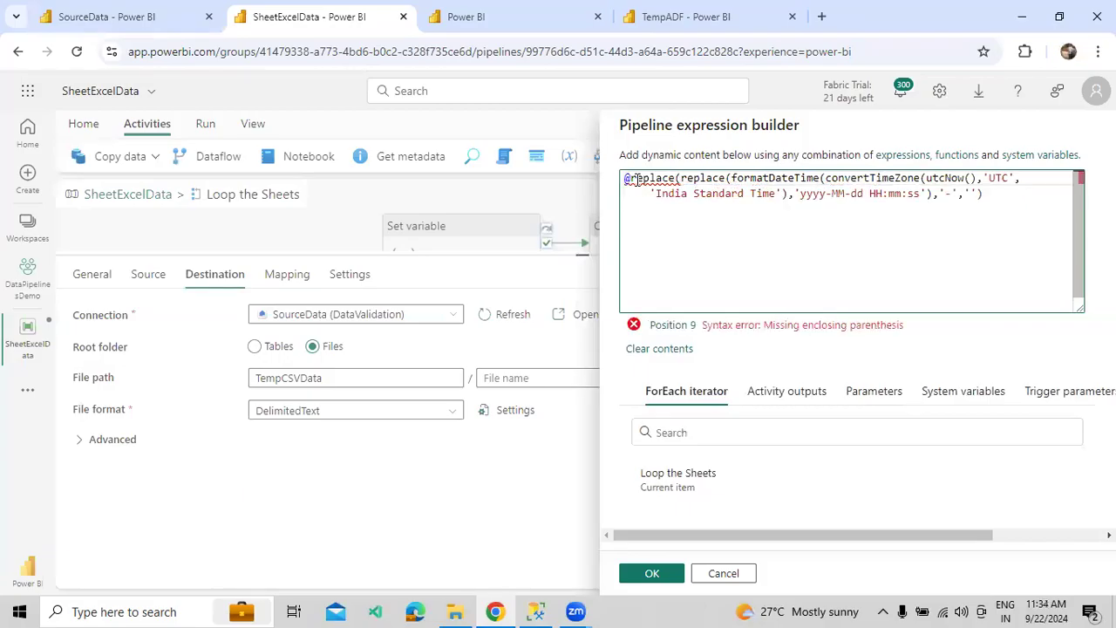
pyautogui.click(994, 199)
pyautogui.write(",':','')")
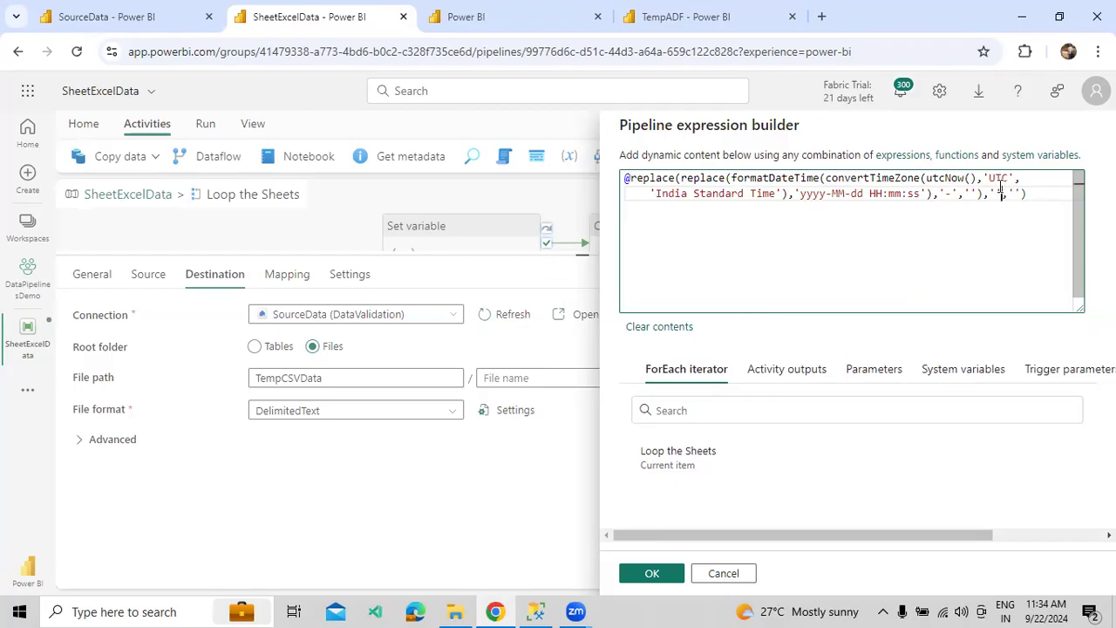
pyautogui.write(':')
# - Nest the expression in a third replace function that swaps the space ' ' for an empty string
pyautogui.click(635, 177)
pyautogui.write('re')
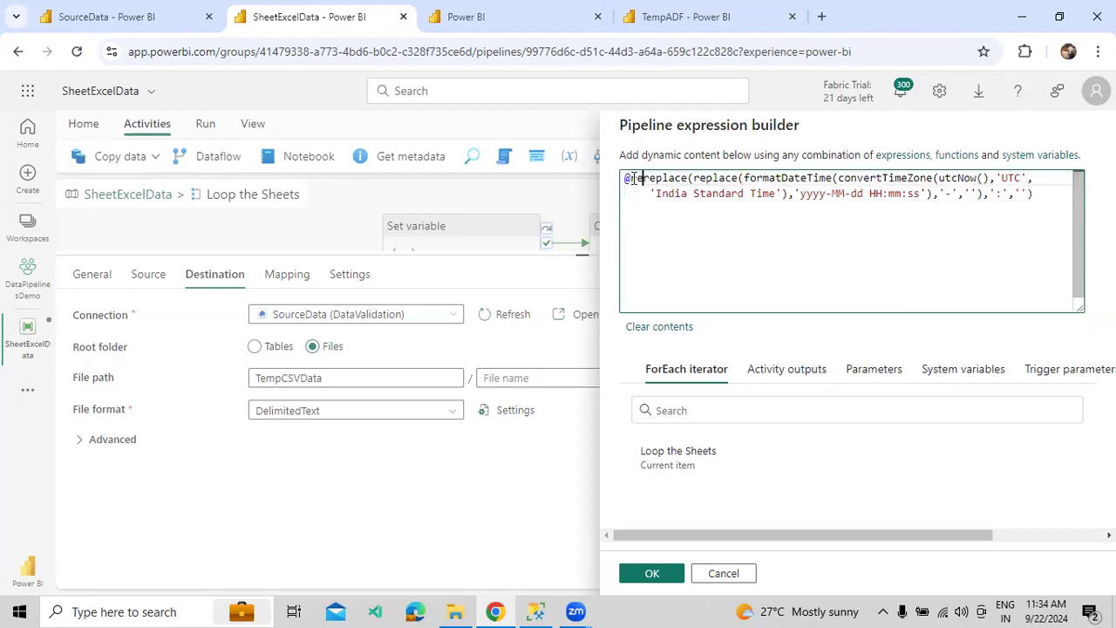
pyautogui.write('place(')
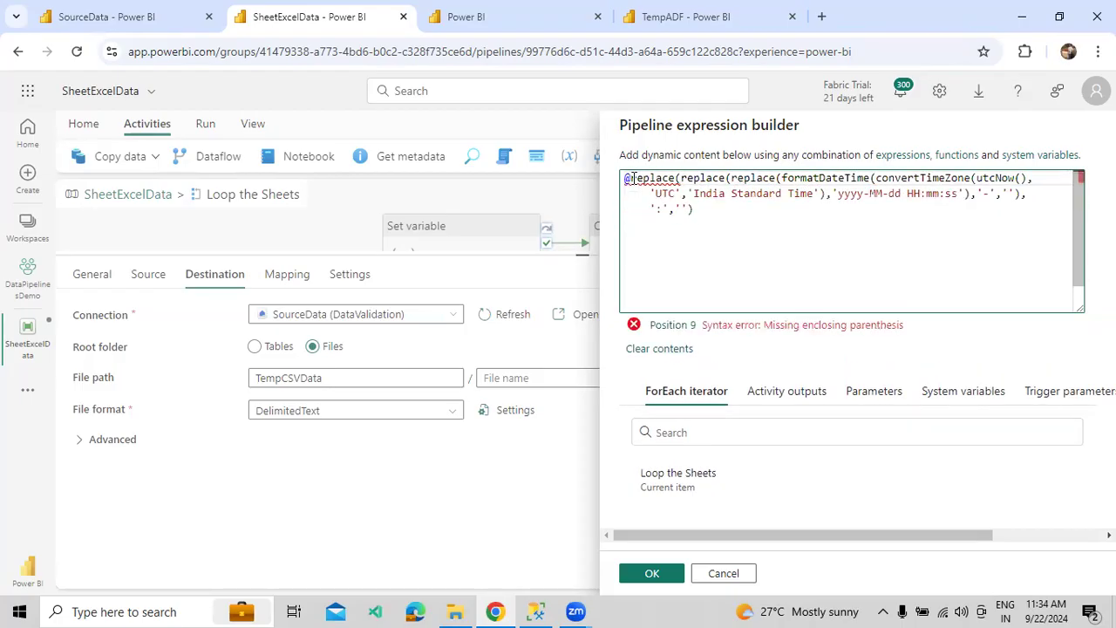
pyautogui.click(748, 216)
pyautogui.write(",'-'")
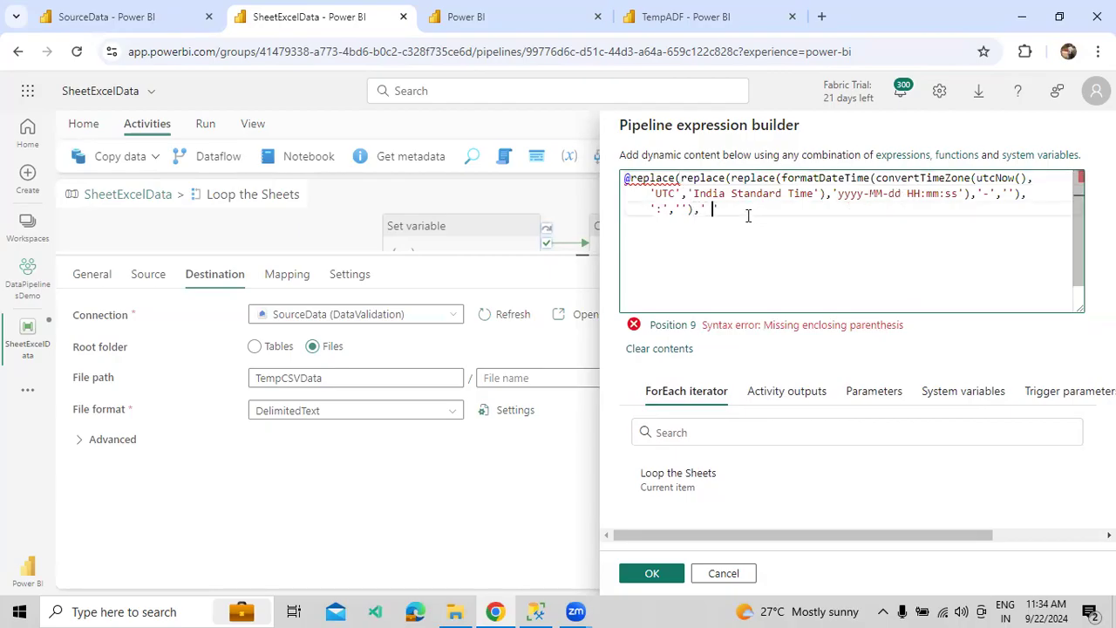
pyautogui.write(",'')")
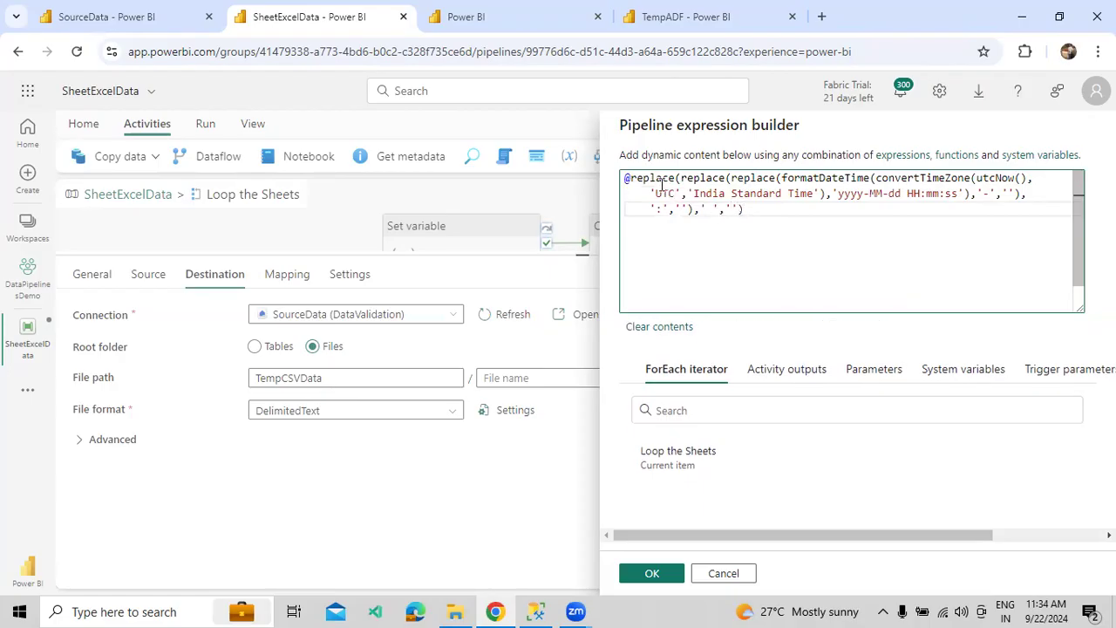
# - Put concat( before the replace functions and insert the pipeline variable varSheetInfo as its first argument
pyautogui.moveTo(661, 184)
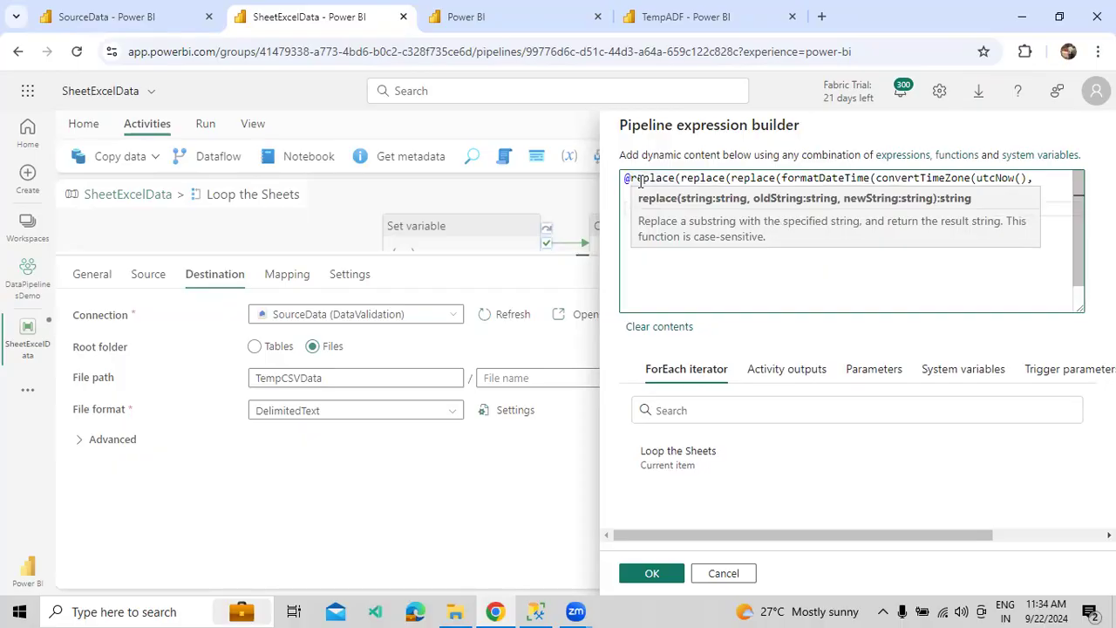
pyautogui.write('concat')
pyautogui.write('(')
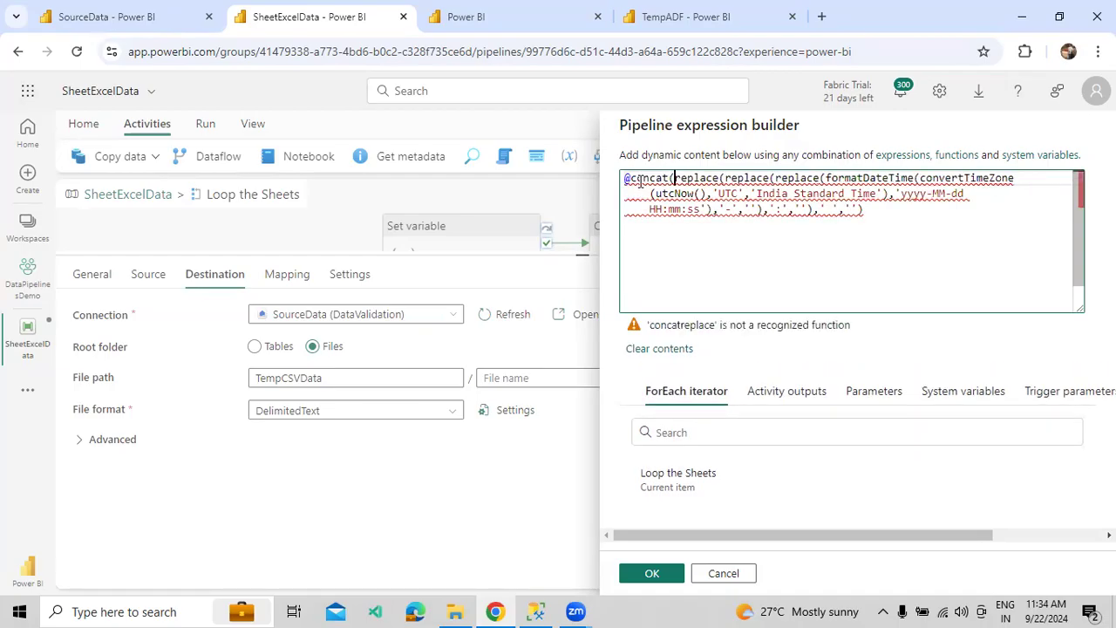
pyautogui.write(',')
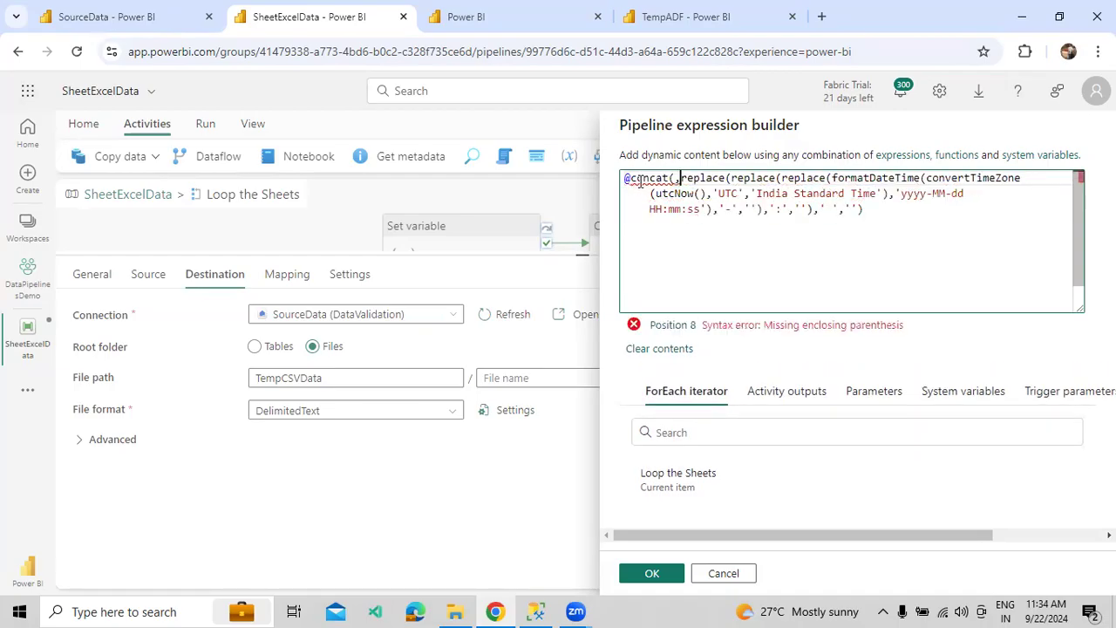
pyautogui.moveTo(885, 533); pyautogui.dragTo(1046, 469)
pyautogui.click(1075, 393)
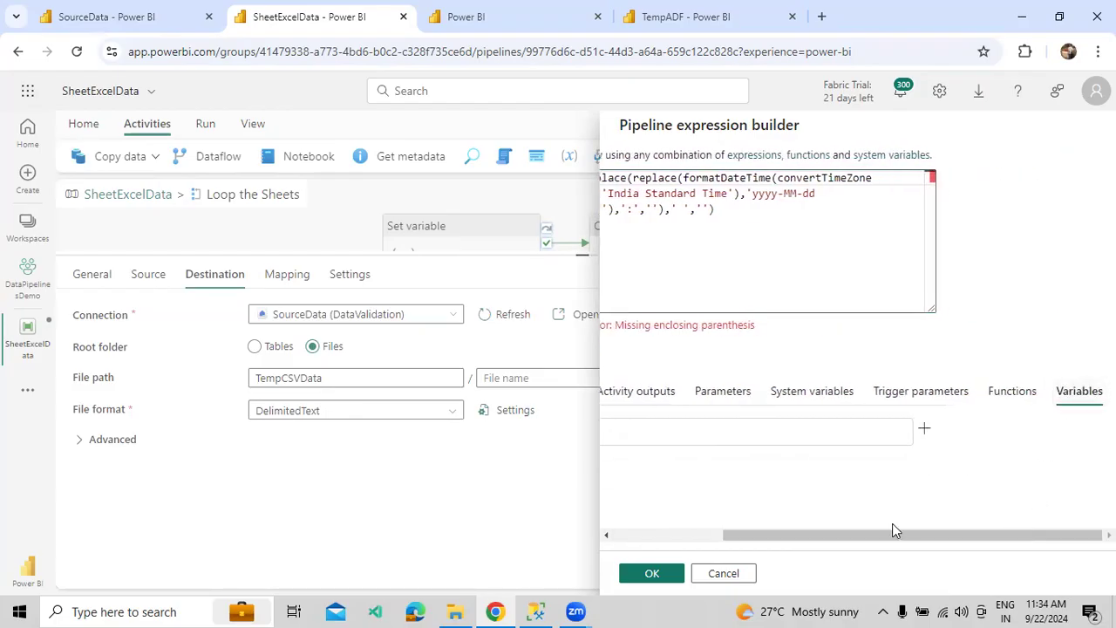
pyautogui.moveTo(892, 534); pyautogui.dragTo(668, 480)
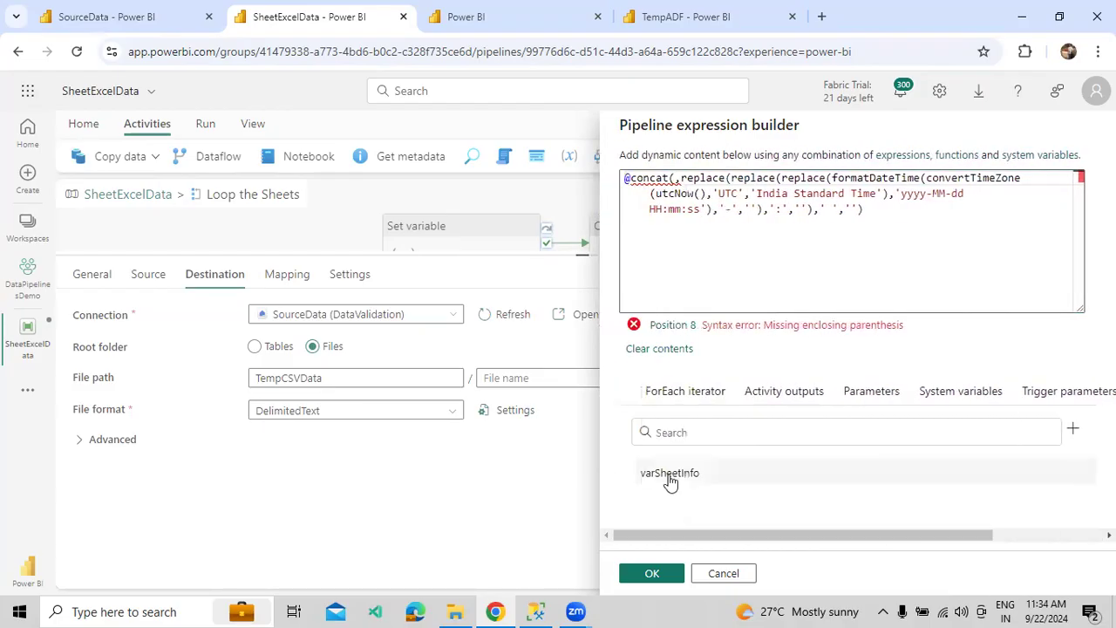
pyautogui.click(668, 480)
# - Add '_' as a separator between the varSheetInfo variable and the timestamp, and close the concat function
pyautogui.click(830, 178)
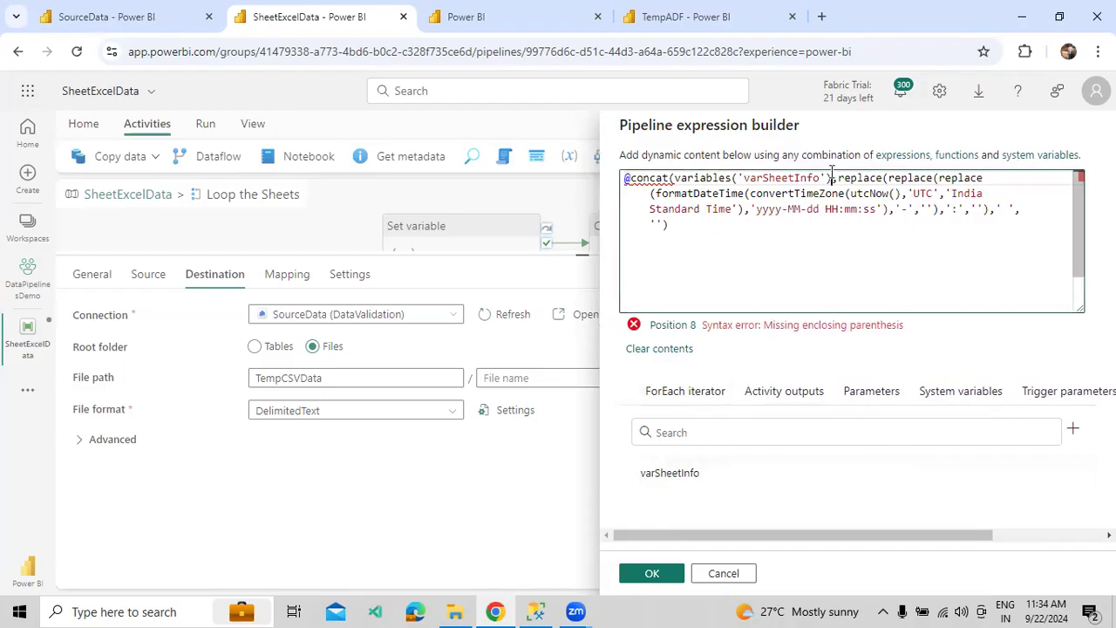
pyautogui.write(",'',")
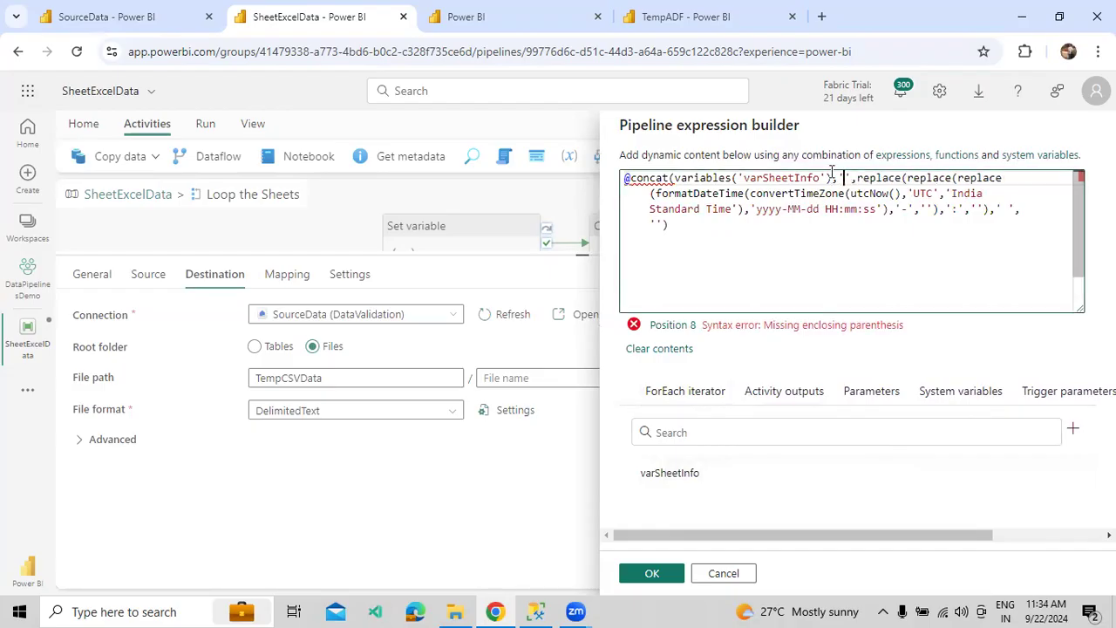
pyautogui.press('BackSpace')
pyautogui.write('_')
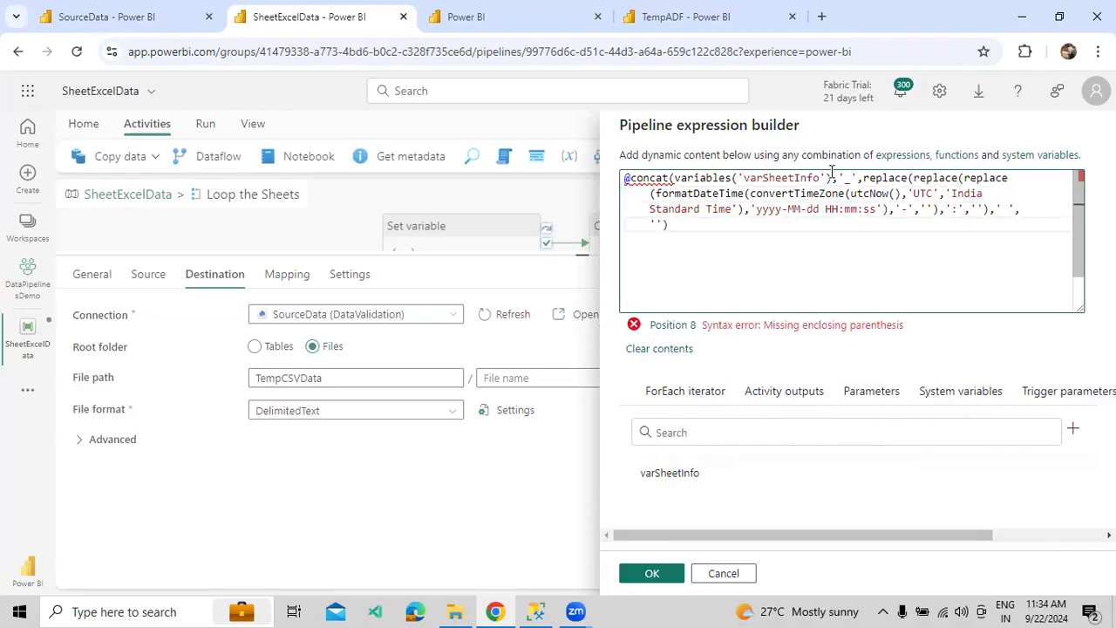
pyautogui.hotkey('ctrl', 'End')
pyautogui.write(')')
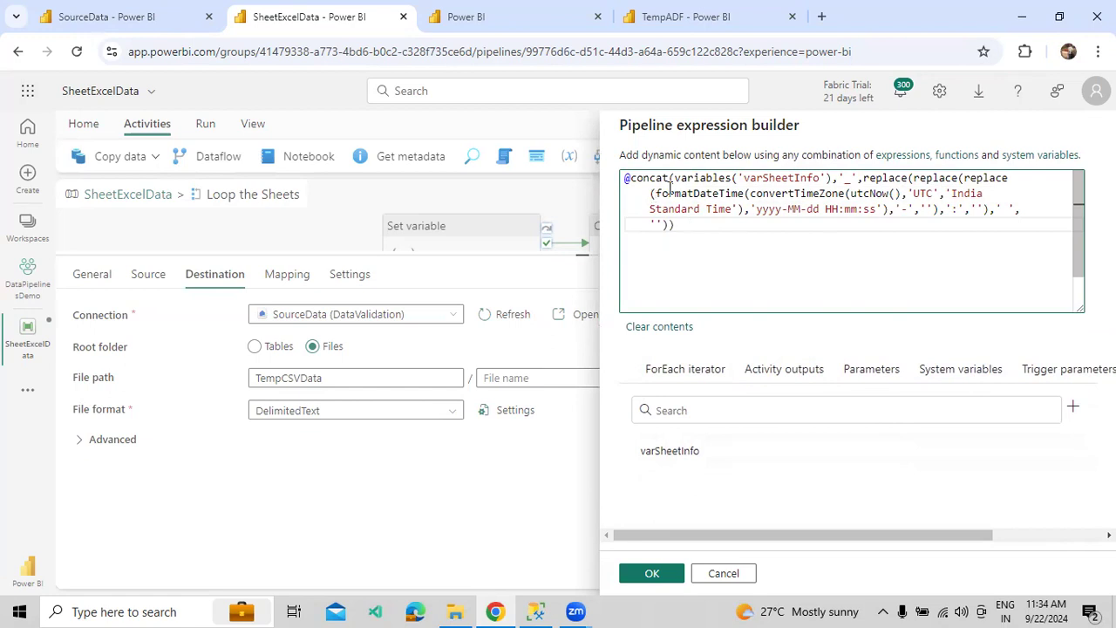
pyautogui.moveTo(673, 181); pyautogui.dragTo(899, 228)
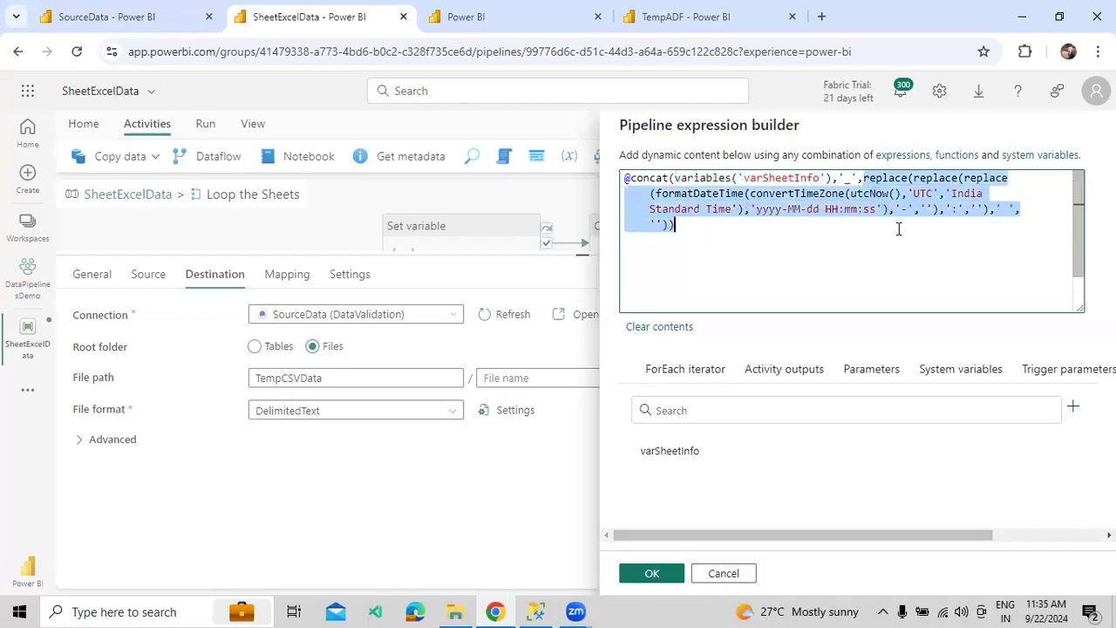
# - Switch to SQL Server Management Studio and add the sample file name Sales_20240922120202.csv below the notes
pyautogui.click(538, 611)
pyautogui.press('Return')
pyautogui.press('Return')
pyautogui.write('Sales_')
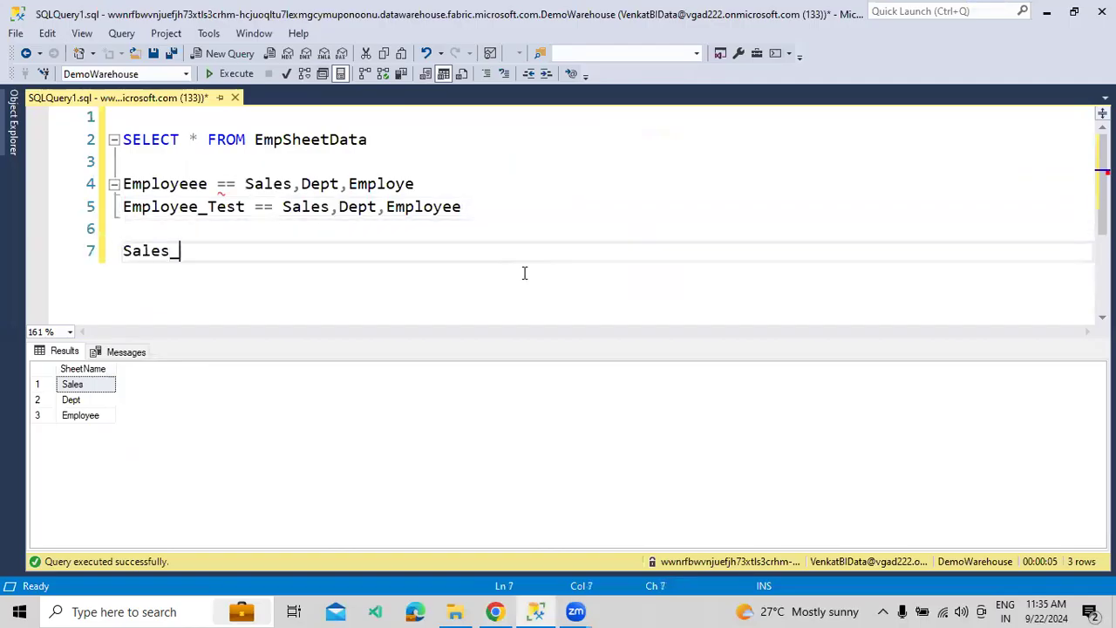
pyautogui.write('20240922')
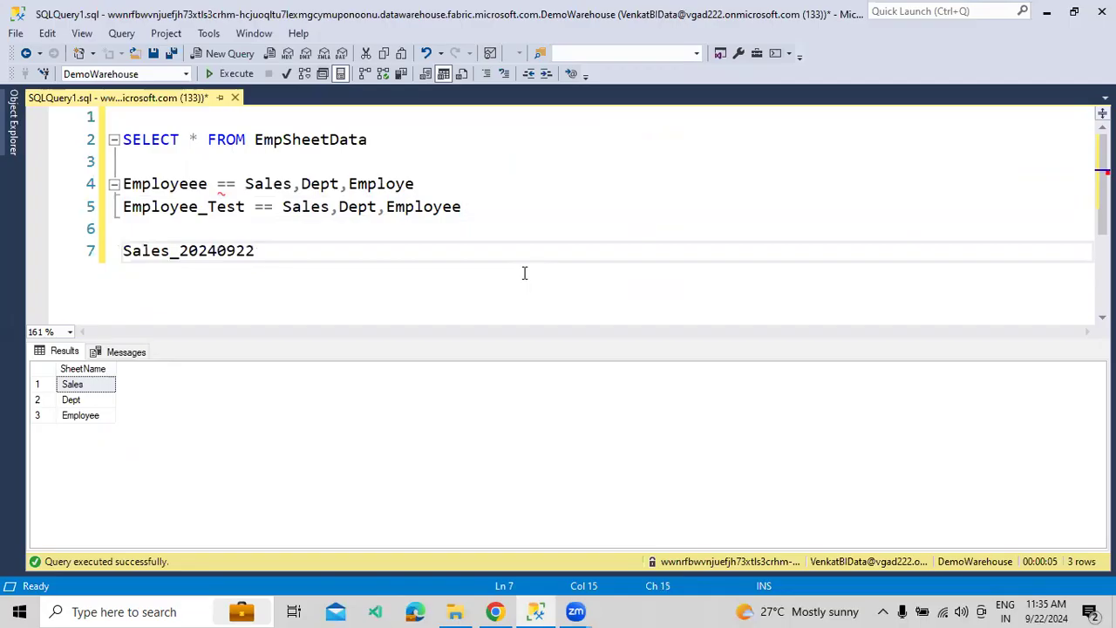
pyautogui.write('120202.csv')
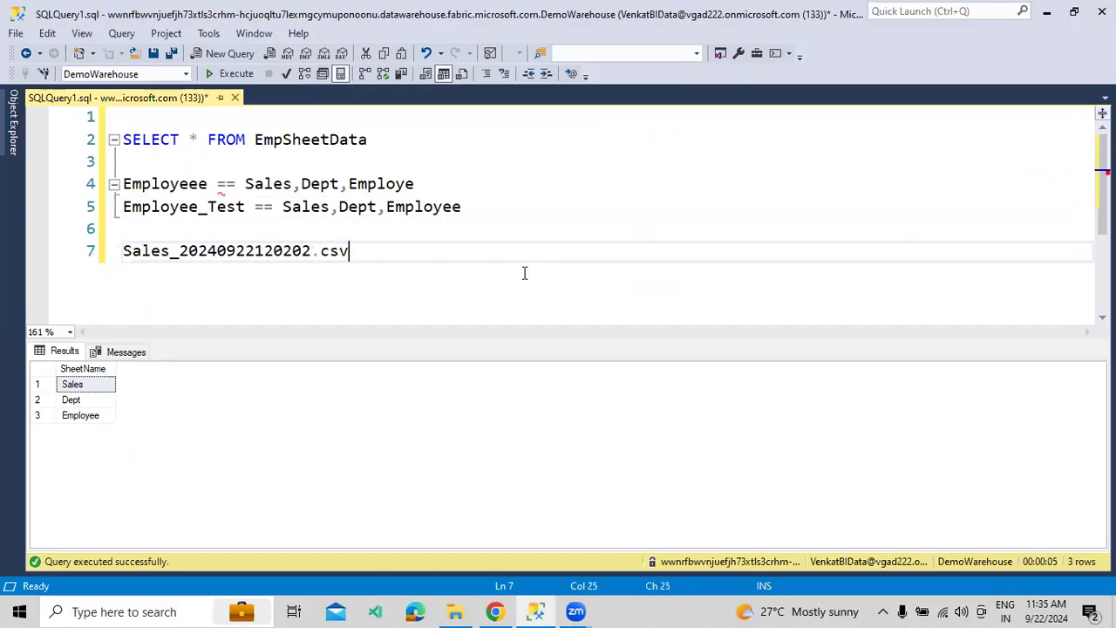
pyautogui.moveTo(384, 256); pyautogui.dragTo(124, 256)
# - Switch back to the pipeline in Chrome and wrap the file name expression in an outer concat that appends '.csv'
pyautogui.click(494, 611)
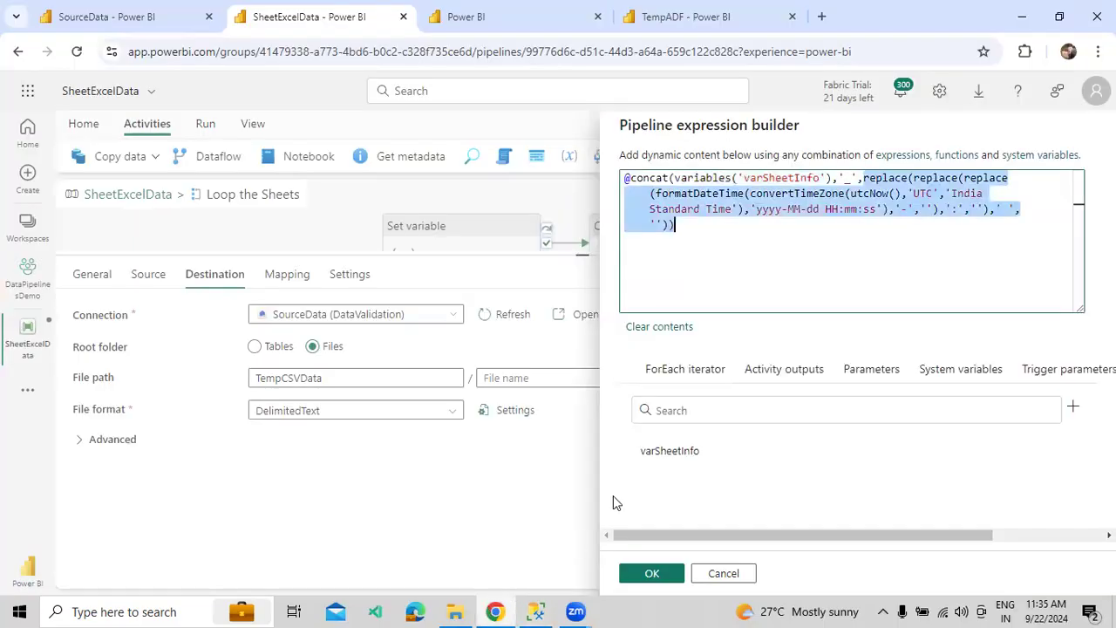
pyautogui.click(632, 179)
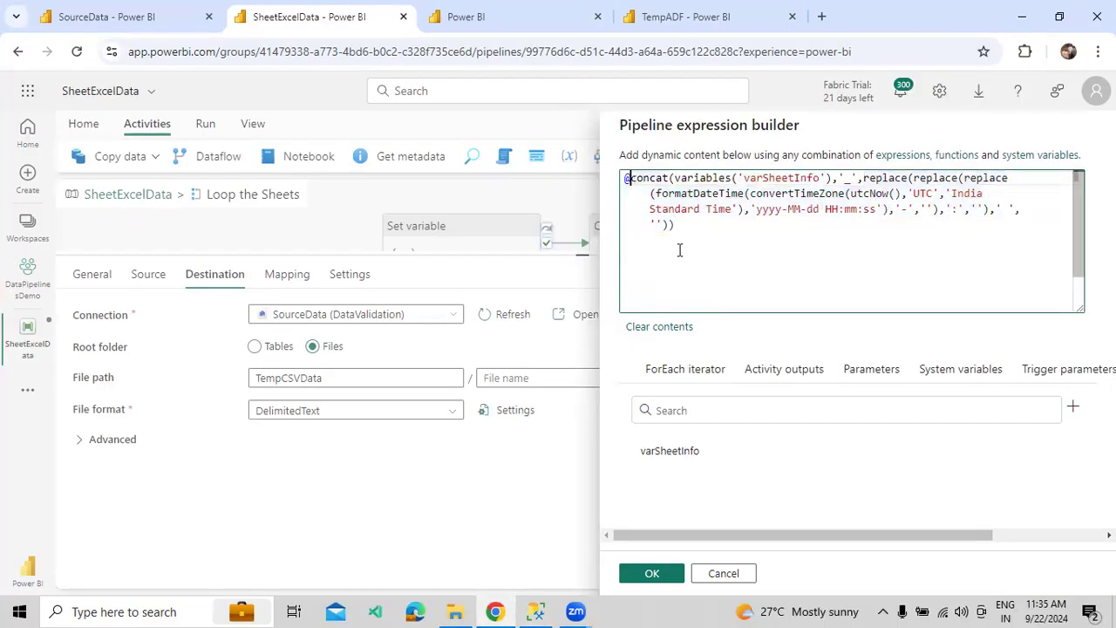
pyautogui.write('concat)')
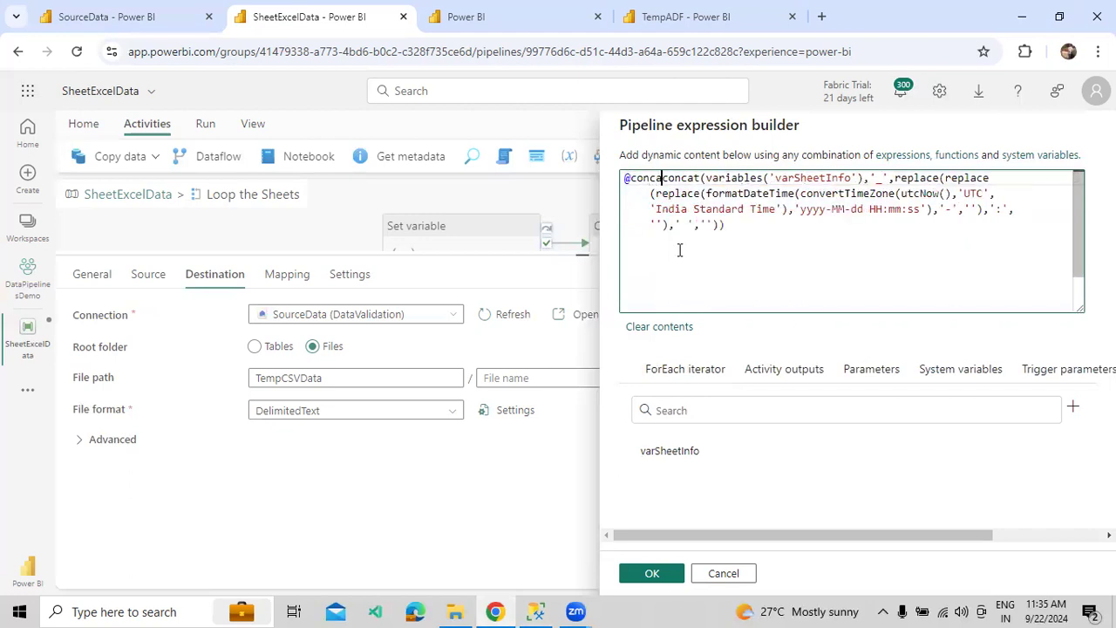
pyautogui.press('BackSpace')
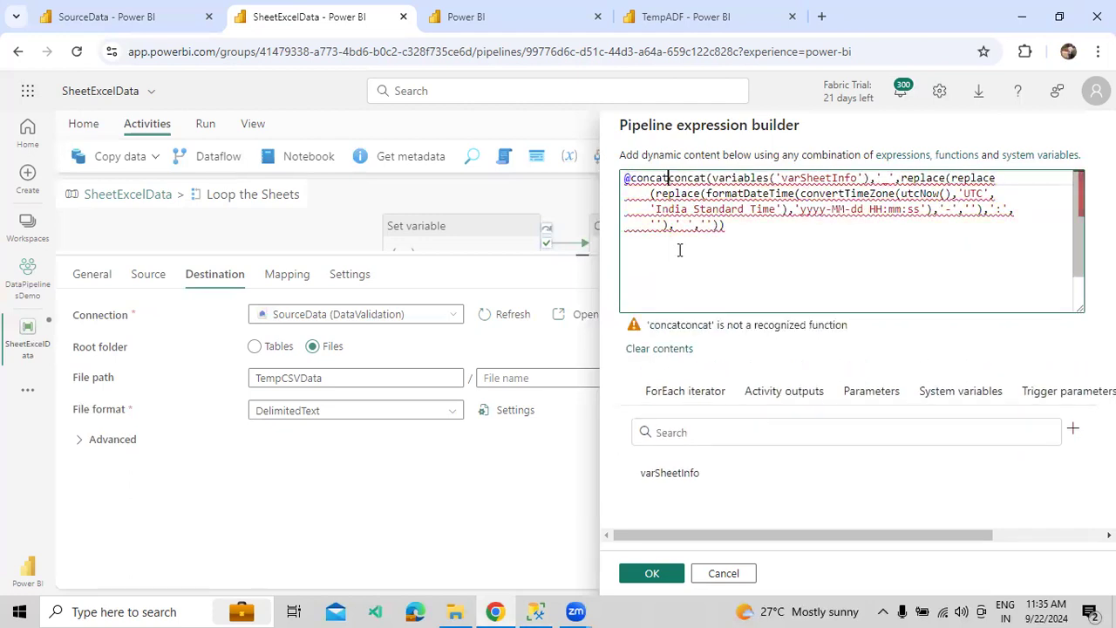
pyautogui.write('(')
pyautogui.click(759, 227)
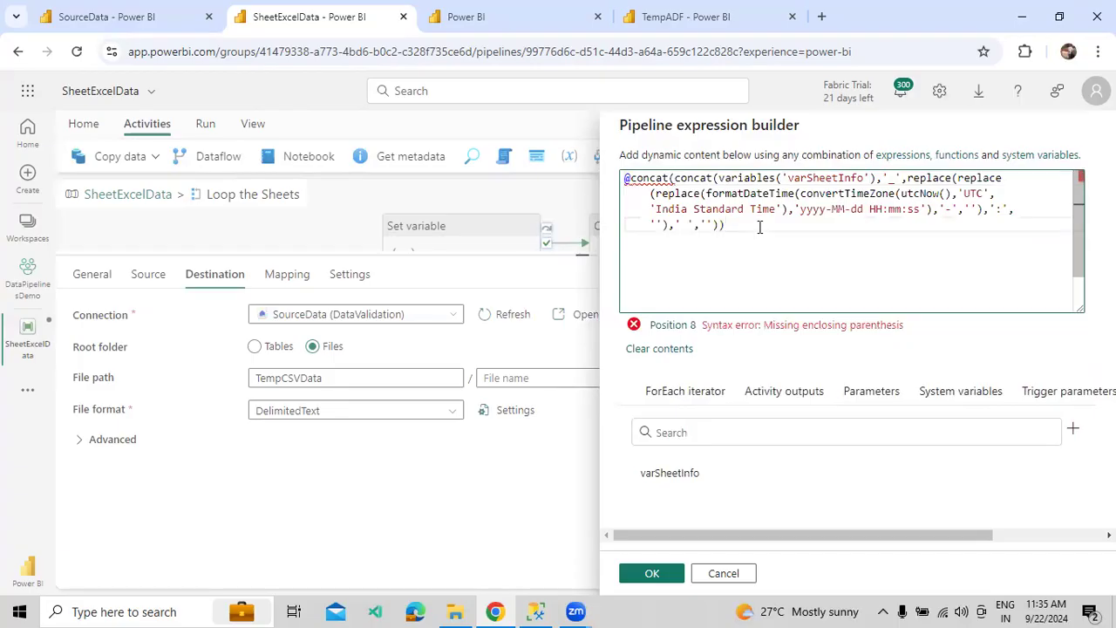
pyautogui.write("'')),'")
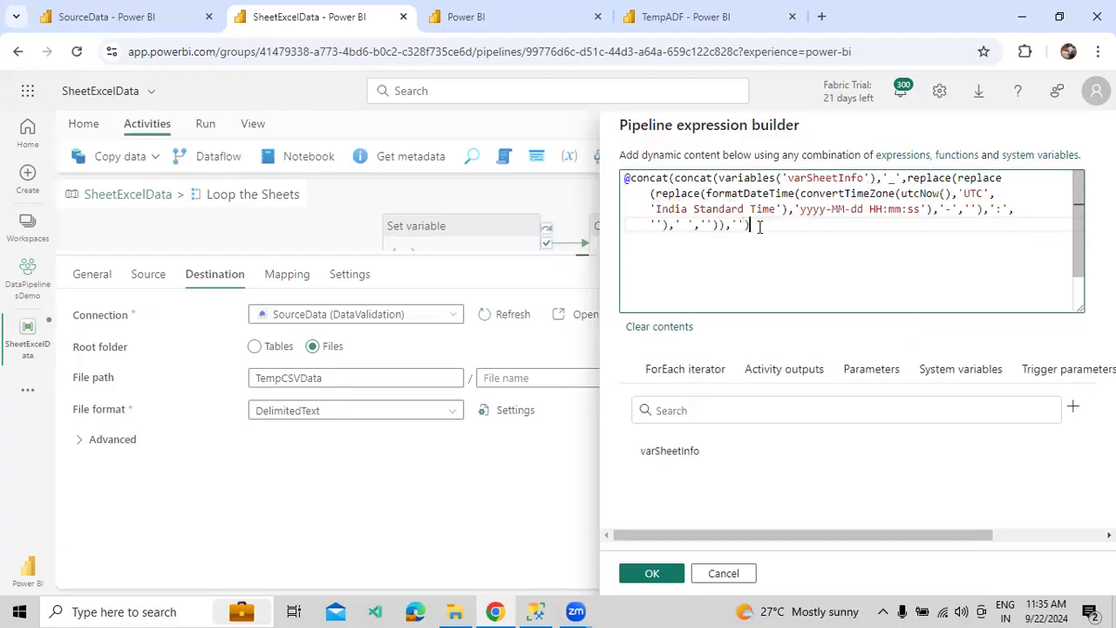
pyautogui.write('.csv')
pyautogui.moveTo(775, 225); pyautogui.dragTo(625, 178)
pyautogui.click(670, 210)
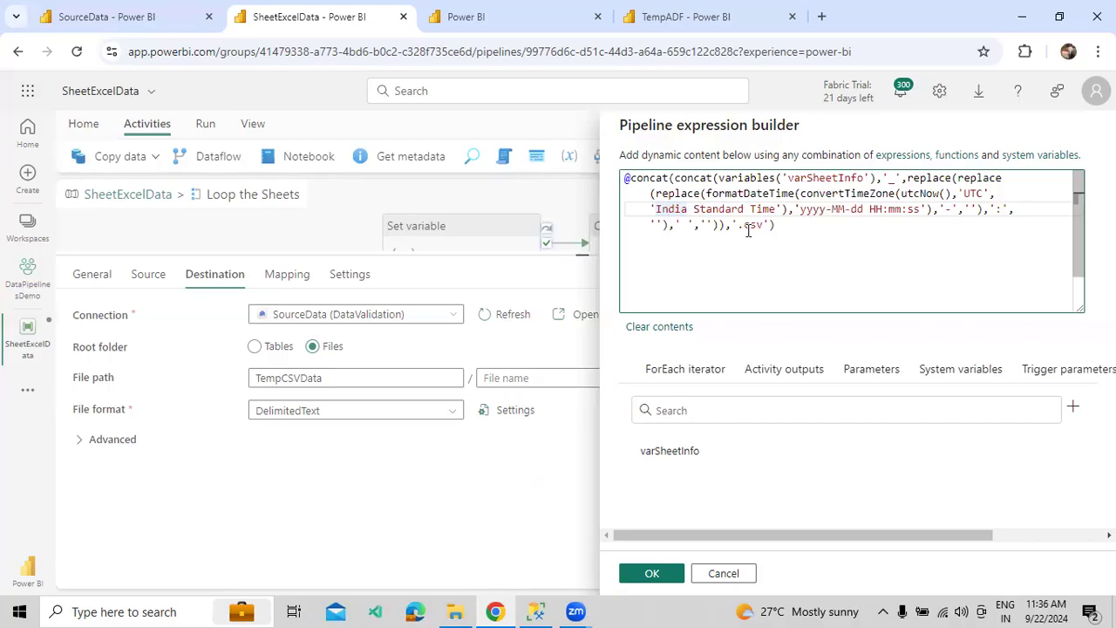
# - Accept the concat expression ending in '.csv' as the destination file name of the CSV File Generate activity
pyautogui.moveTo(796, 230); pyautogui.dragTo(625, 178)
pyautogui.click(747, 230)
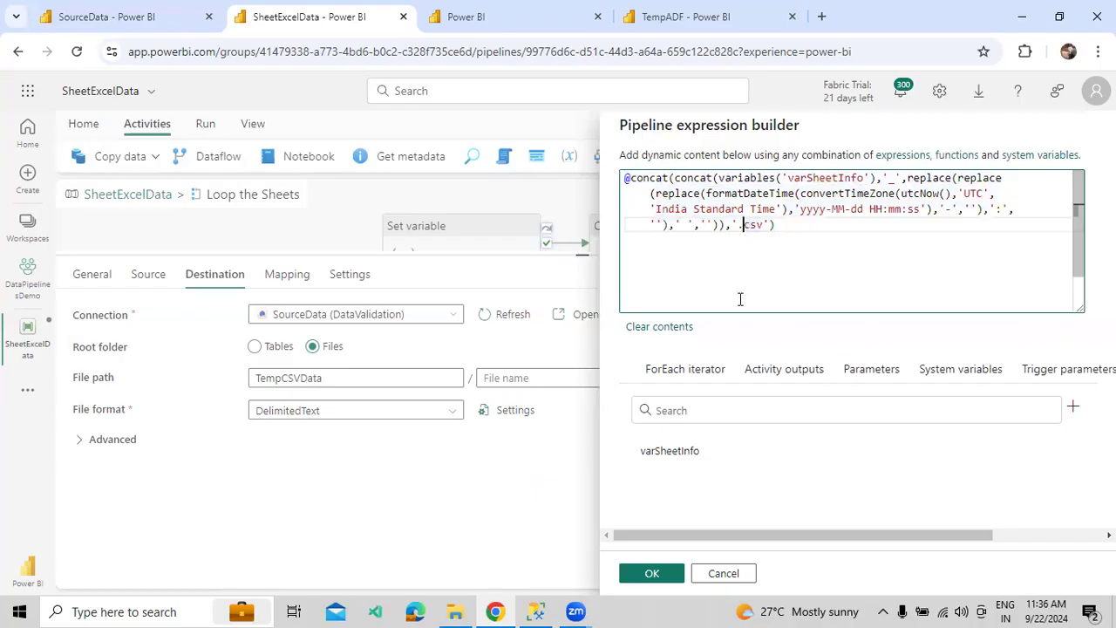
pyautogui.click(652, 573)
# - Review the DelimitedText file format settings and the source and destination settings of CSV File Generate, without changing them
pyautogui.click(403, 411)
pyautogui.click(401, 410)
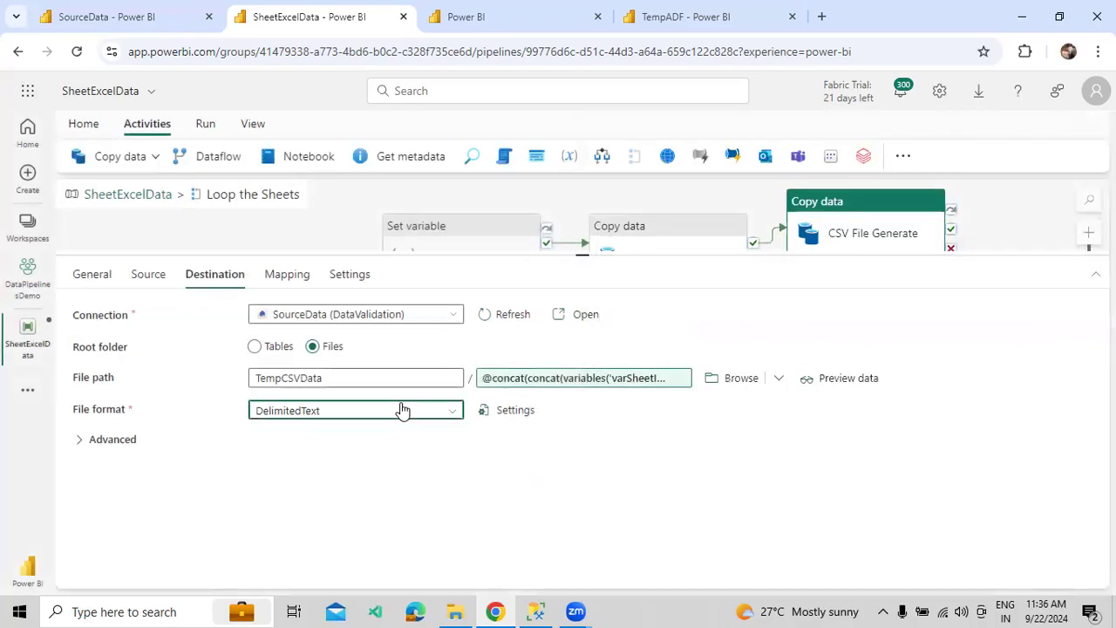
pyautogui.click(486, 412)
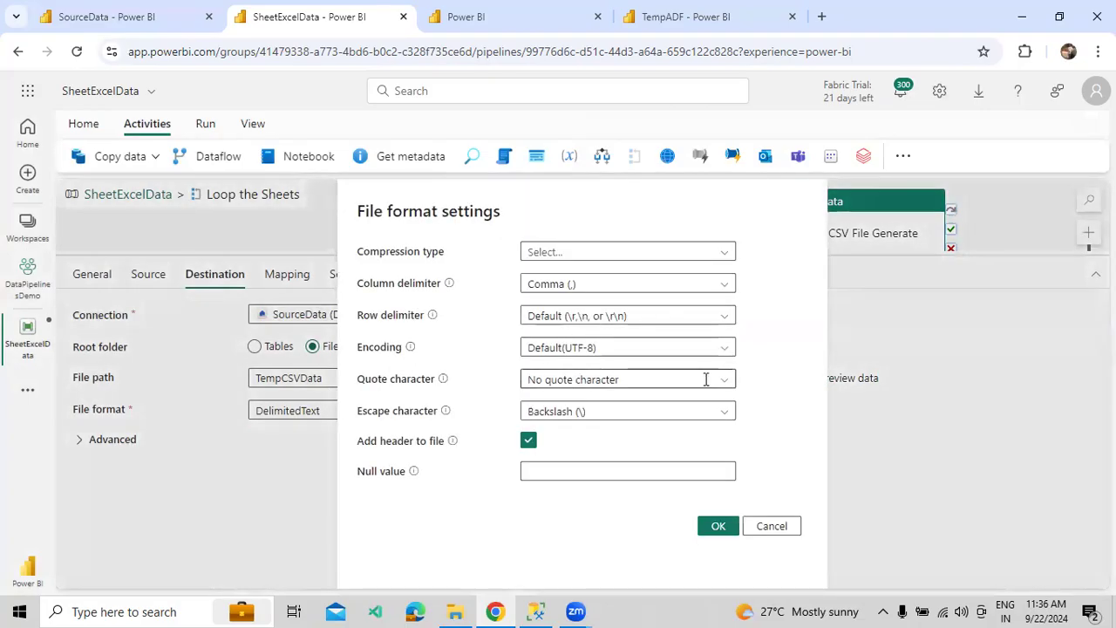
pyautogui.click(773, 526)
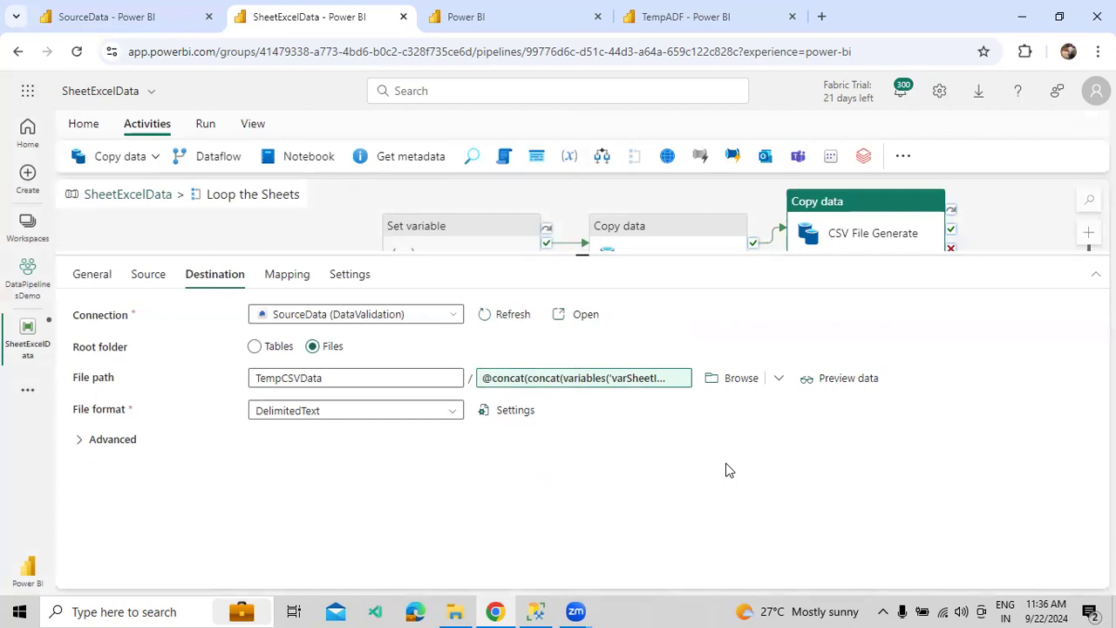
pyautogui.click(148, 274)
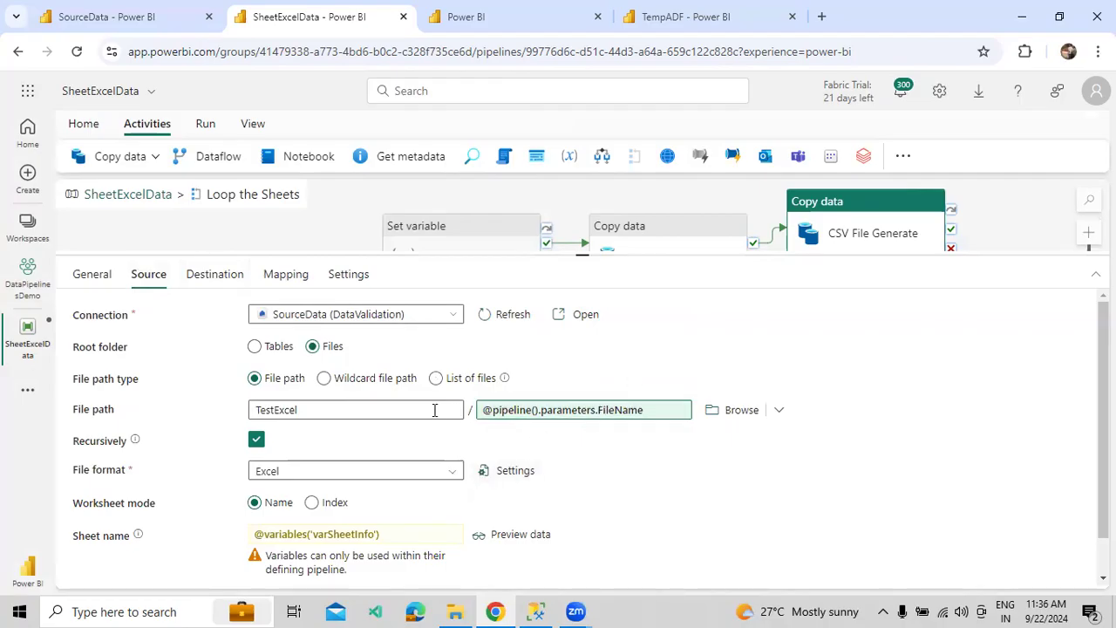
pyautogui.click(219, 288)
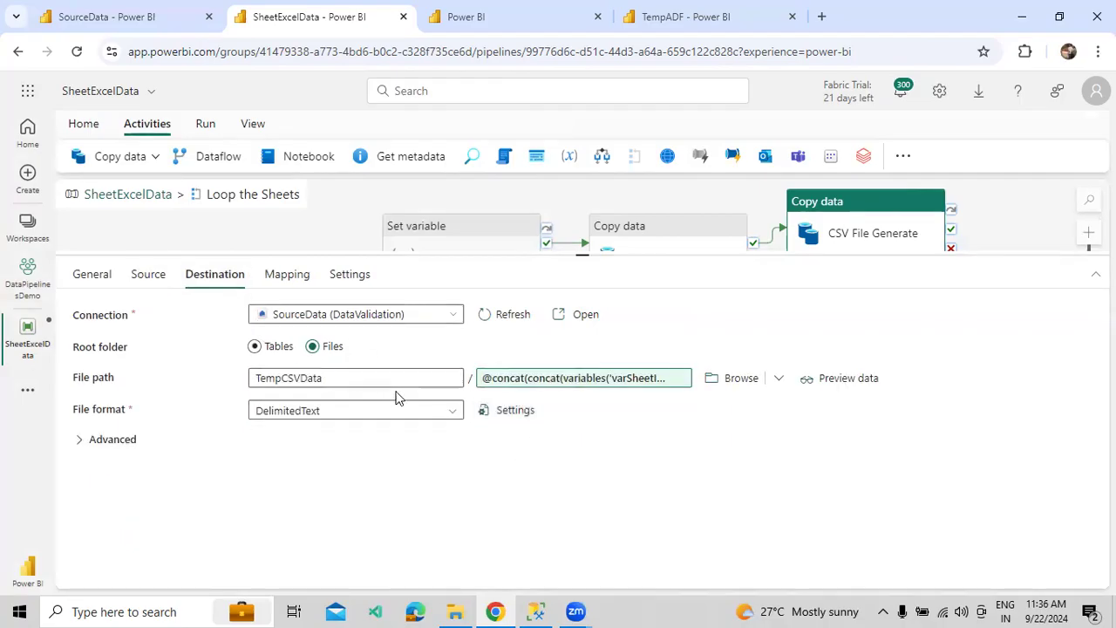
pyautogui.click(567, 385)
# - Save the SheetExcelData pipeline with the configured CSV File Generate activity
pyautogui.moveTo(587, 255); pyautogui.dragTo(589, 330)
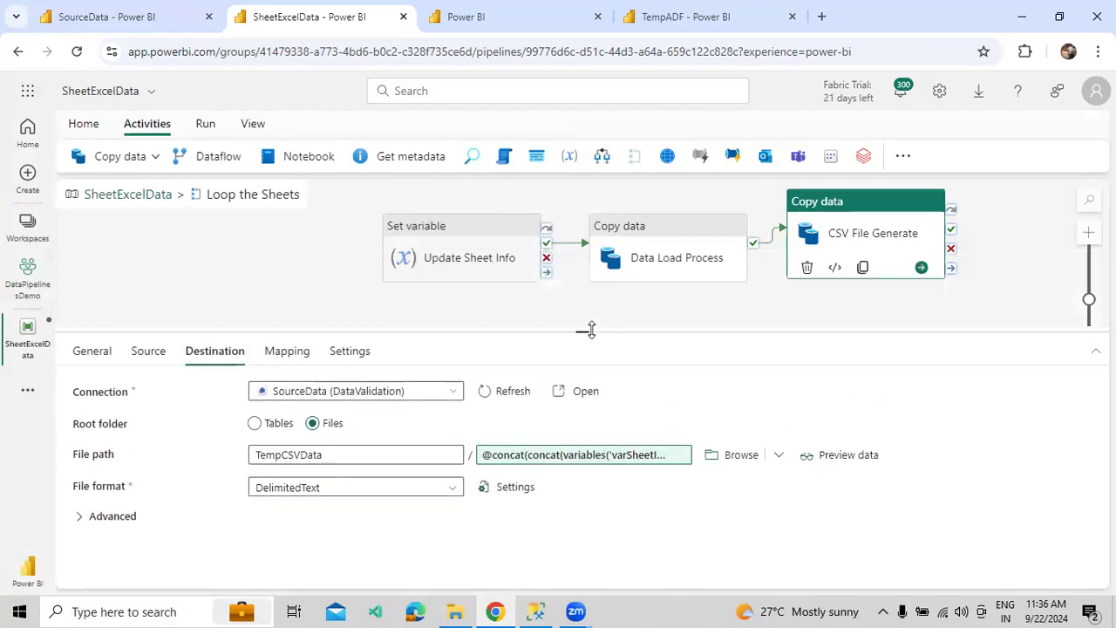
pyautogui.click(294, 249)
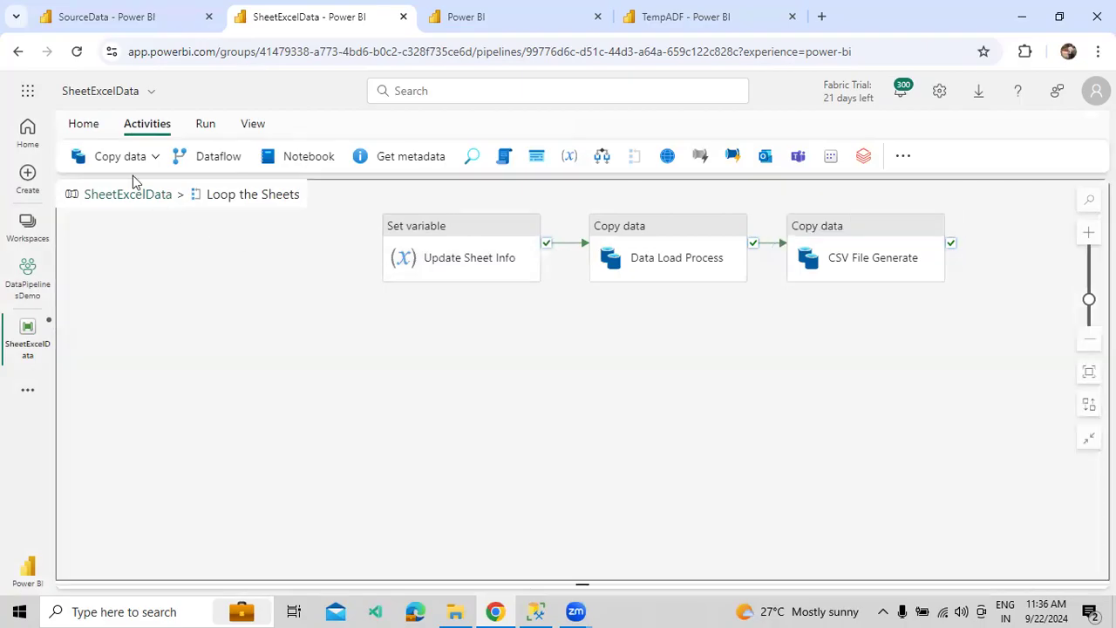
pyautogui.click(84, 124)
pyautogui.click(80, 156)
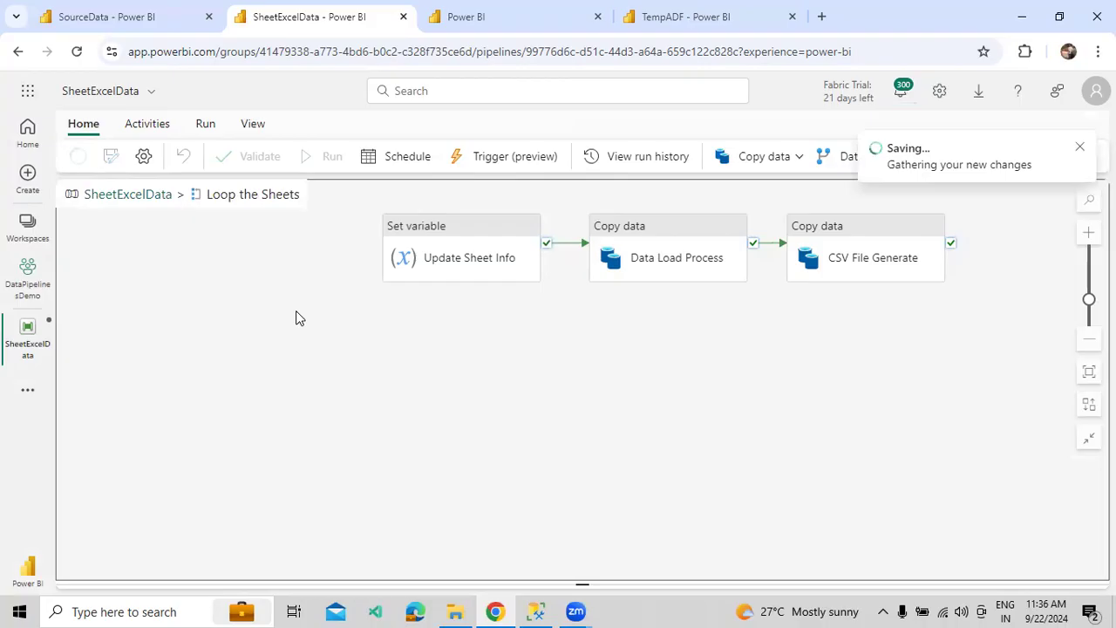
# - Review the Loop the Sheets activities and CSV File Generate's settings, and return to the main SheetExcelData canvas
pyautogui.click(129, 195)
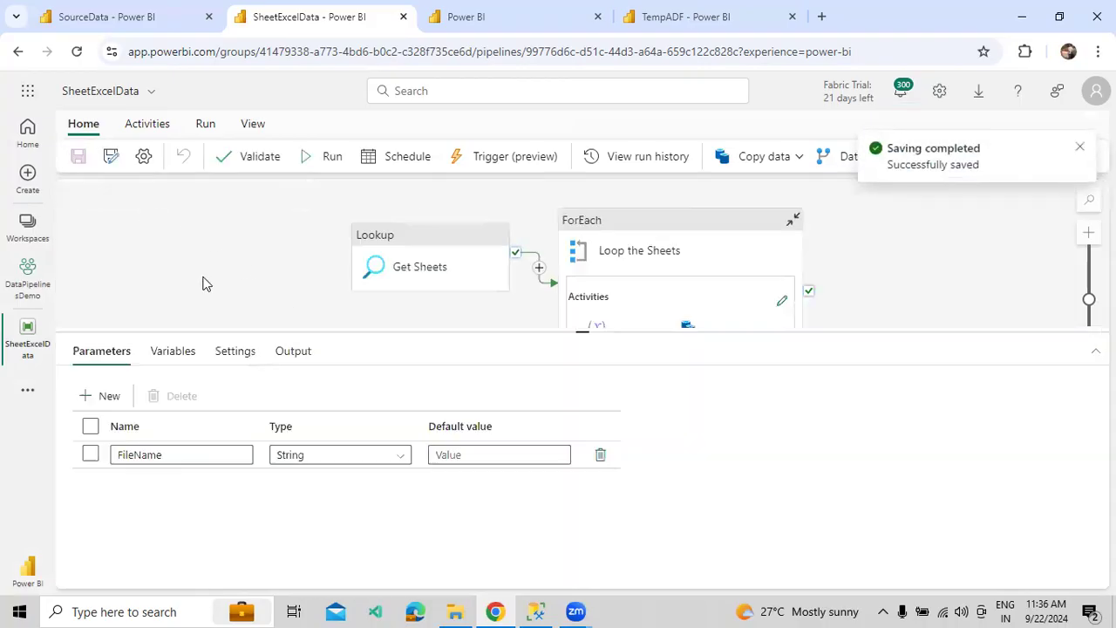
pyautogui.moveTo(461, 330); pyautogui.dragTo(463, 370)
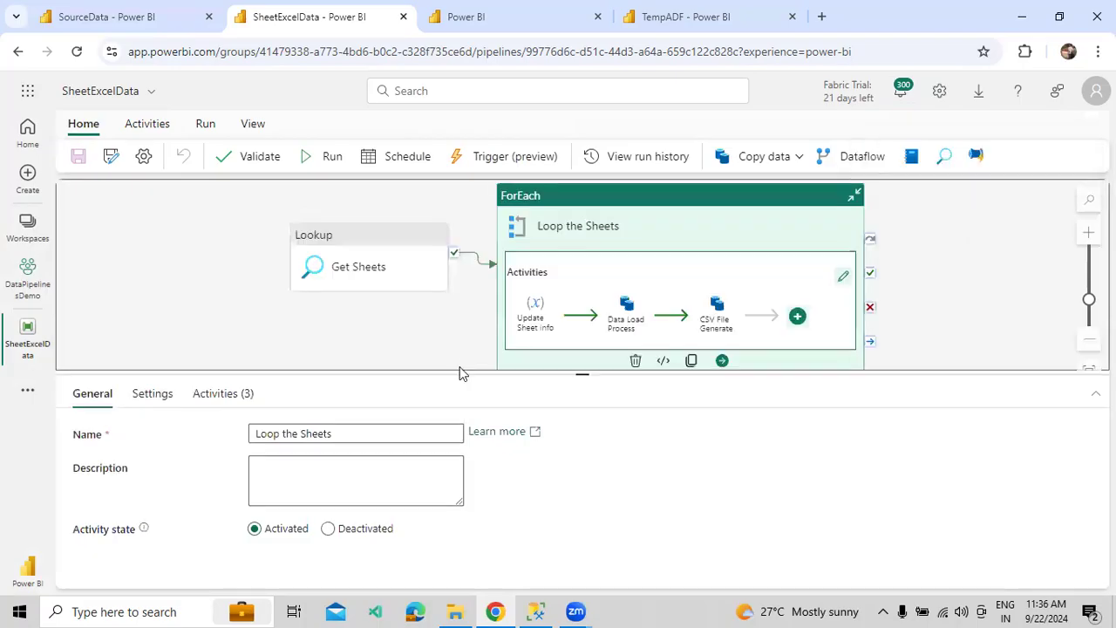
pyautogui.click(412, 333)
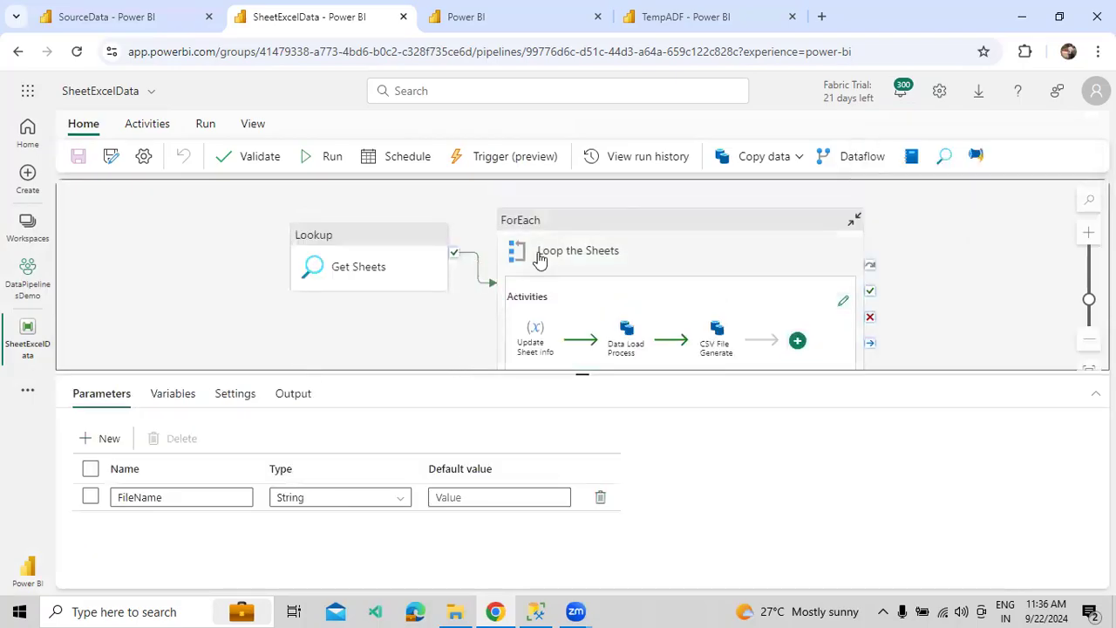
pyautogui.click(512, 252)
pyautogui.click(252, 400)
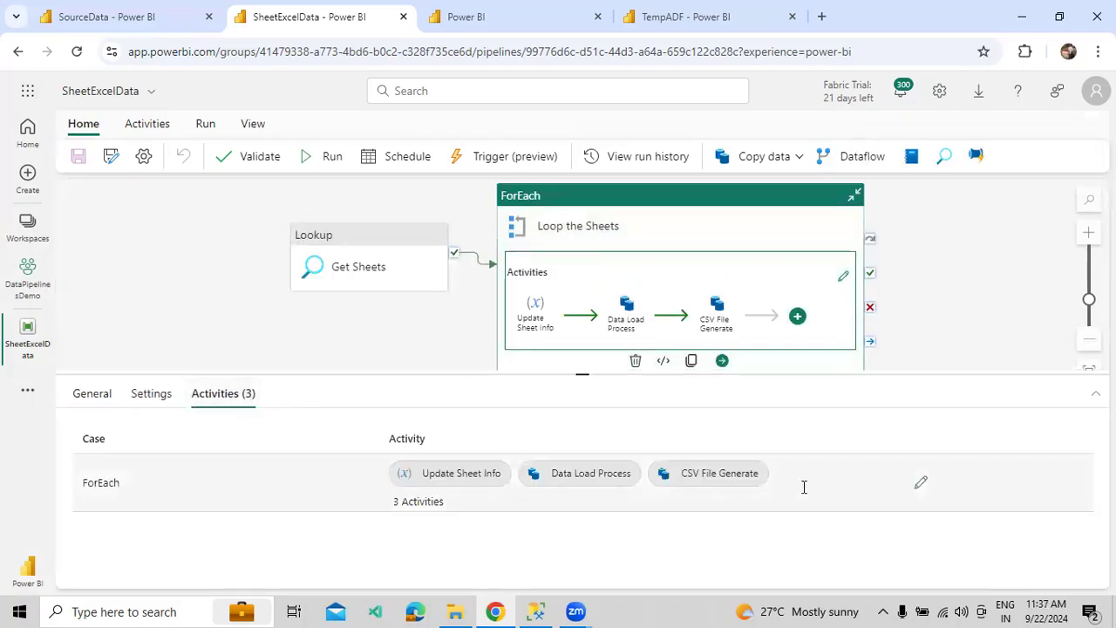
pyautogui.click(920, 485)
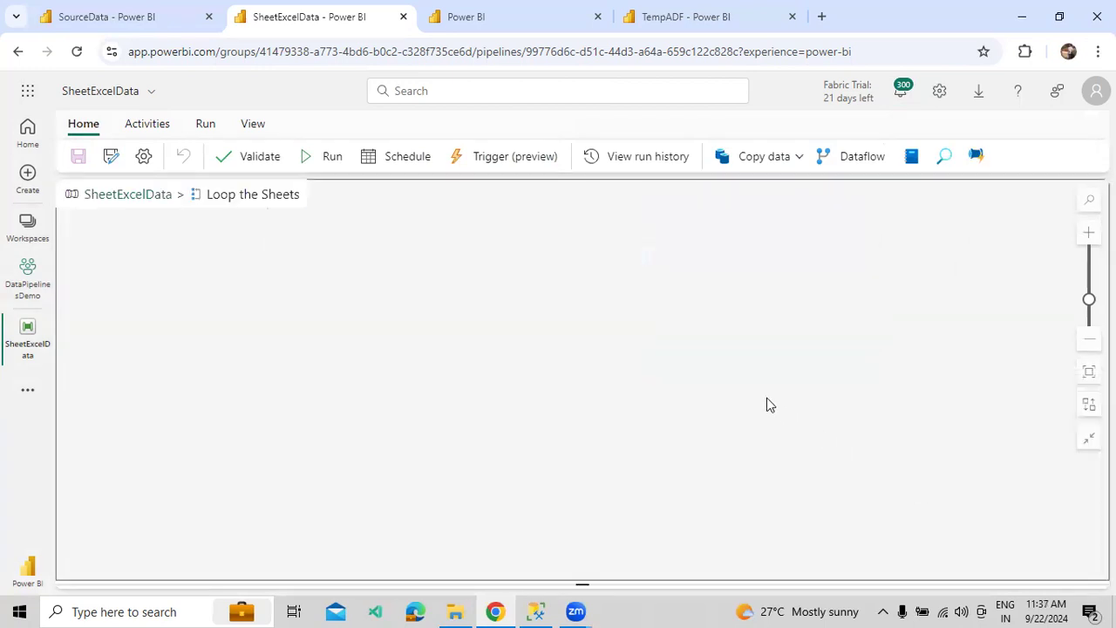
pyautogui.click(705, 299)
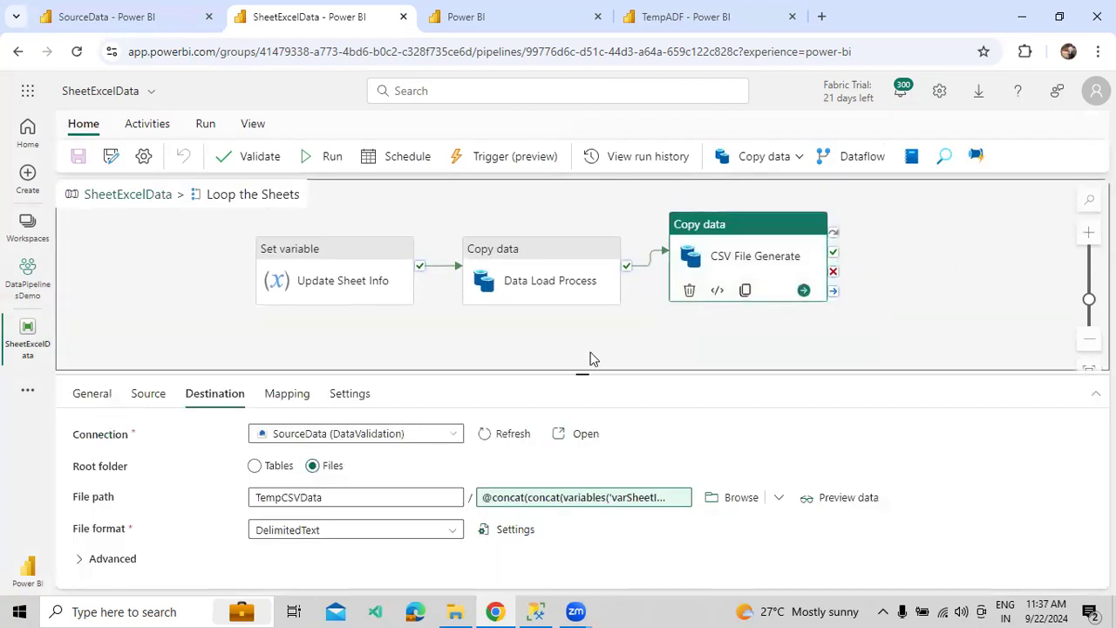
pyautogui.click(148, 393)
pyautogui.click(122, 194)
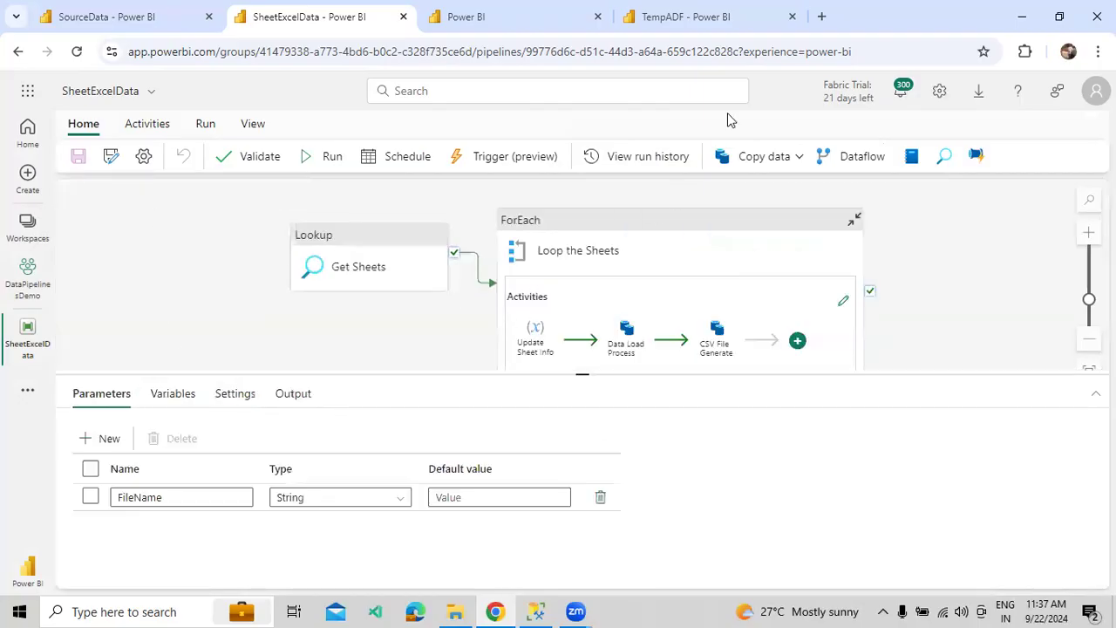
# - Switch to the TempADF pipeline and run it
pyautogui.click(730, 28)
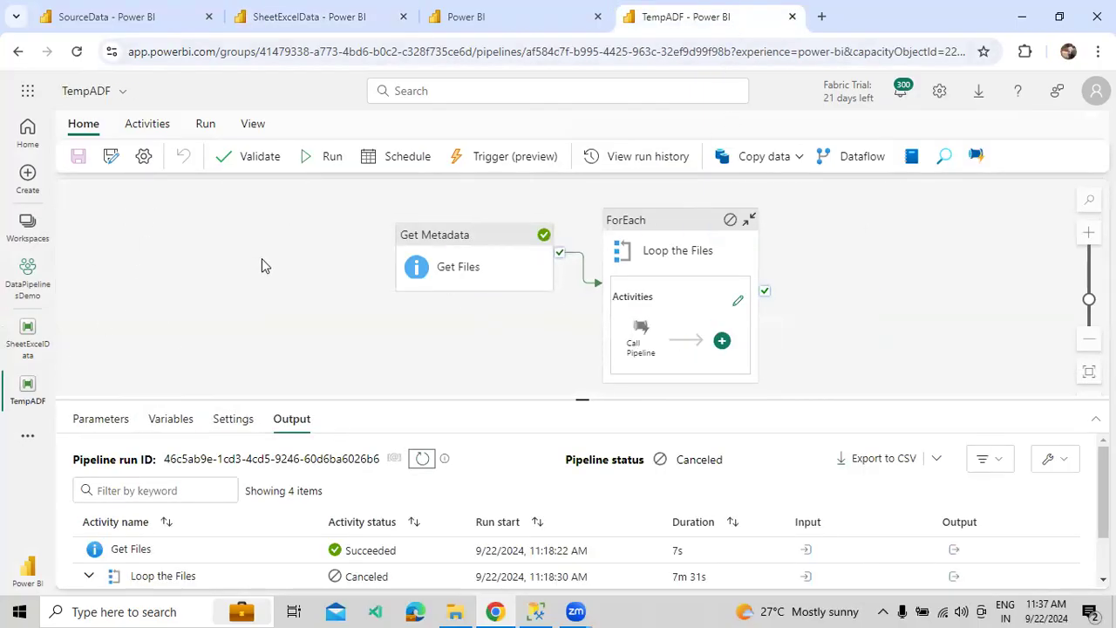
pyautogui.click(205, 124)
pyautogui.click(184, 164)
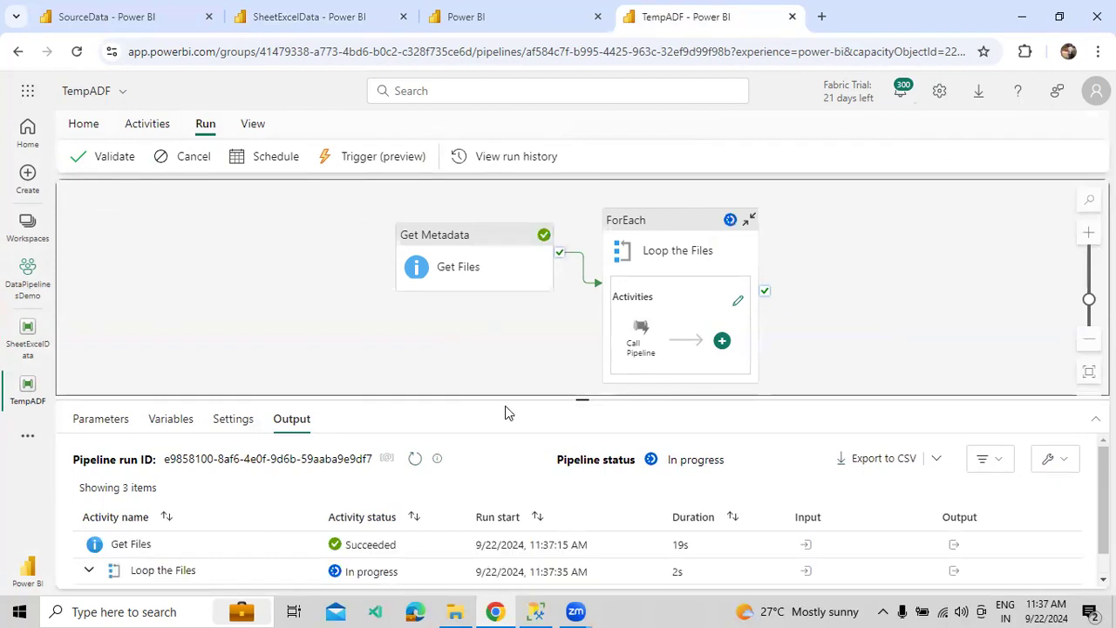
# - Open the child SheetExcelData run from the Call Pipeline activity's output and show its run details
pyautogui.moveTo(526, 397); pyautogui.dragTo(537, 316)
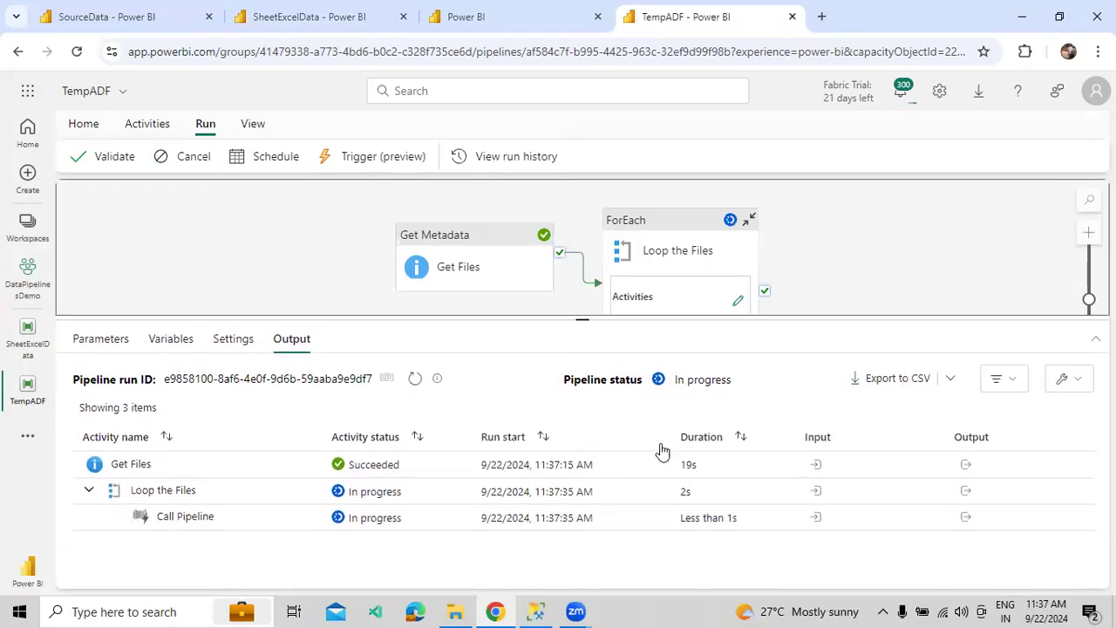
pyautogui.click(964, 518)
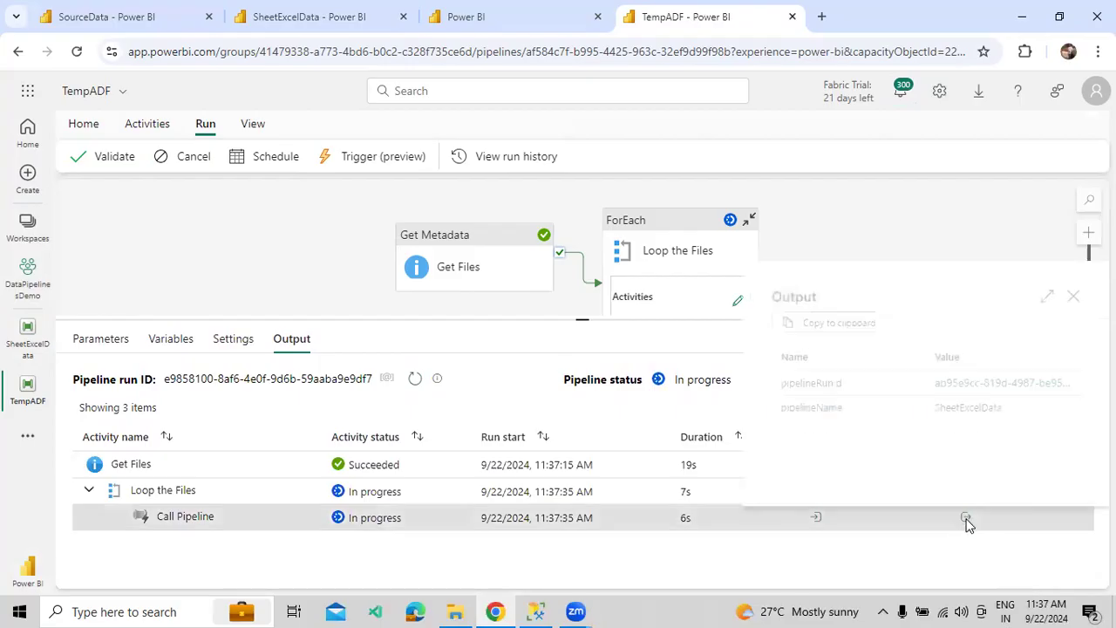
pyautogui.click(974, 392)
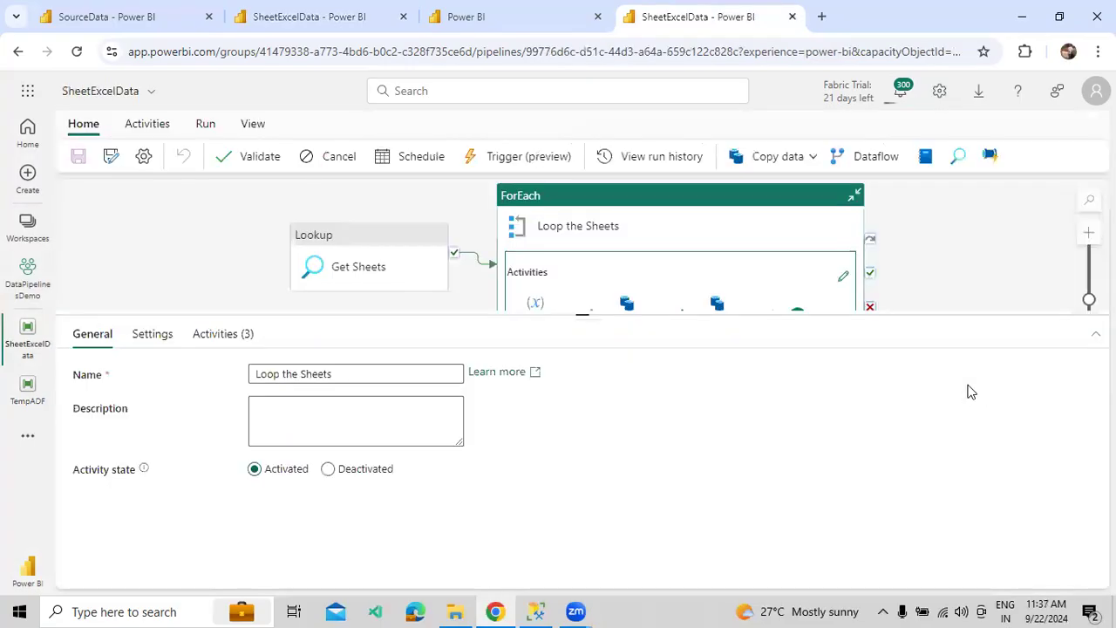
pyautogui.click(269, 252)
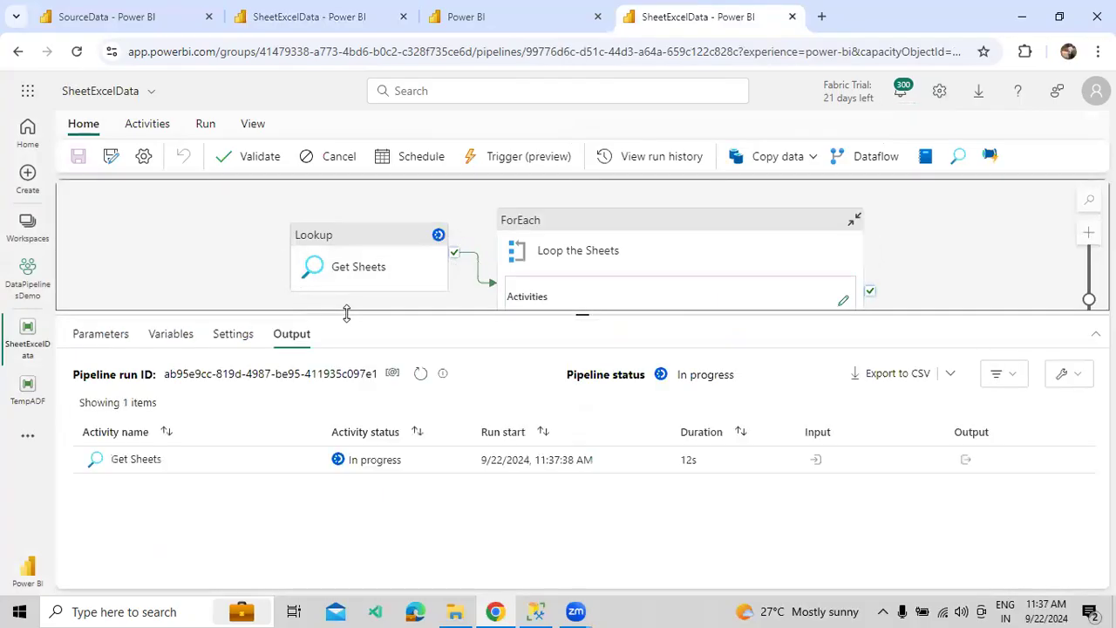
pyautogui.moveTo(344, 311); pyautogui.dragTo(349, 274)
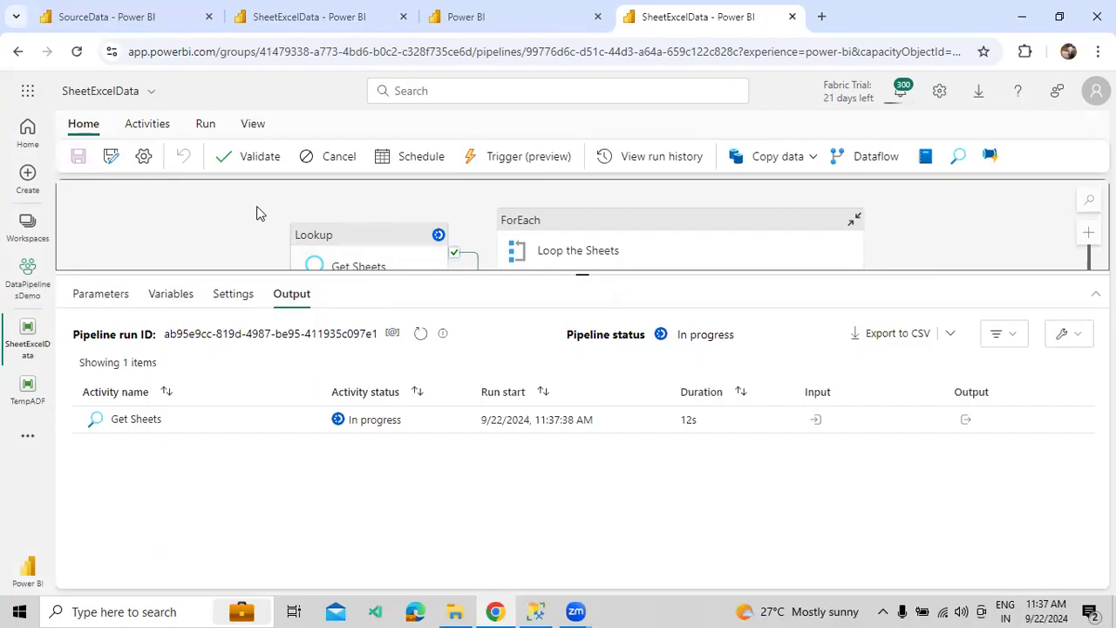
# - Refresh the SheetExcelData run and inspect the input of the Update Sheet Info activity
pyautogui.click(421, 335)
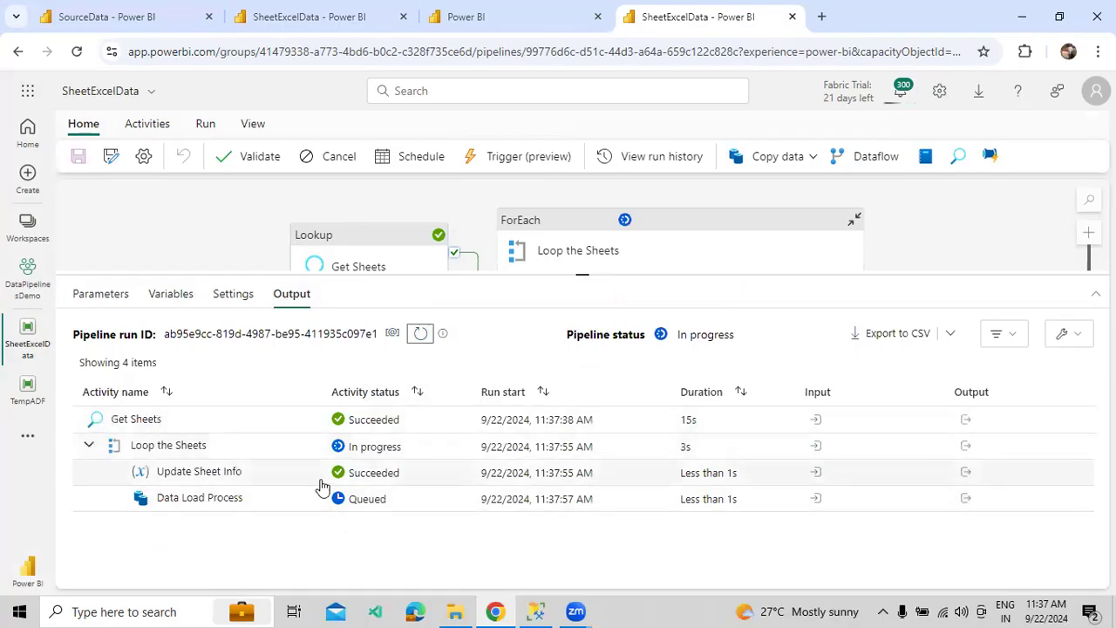
pyautogui.click(816, 473)
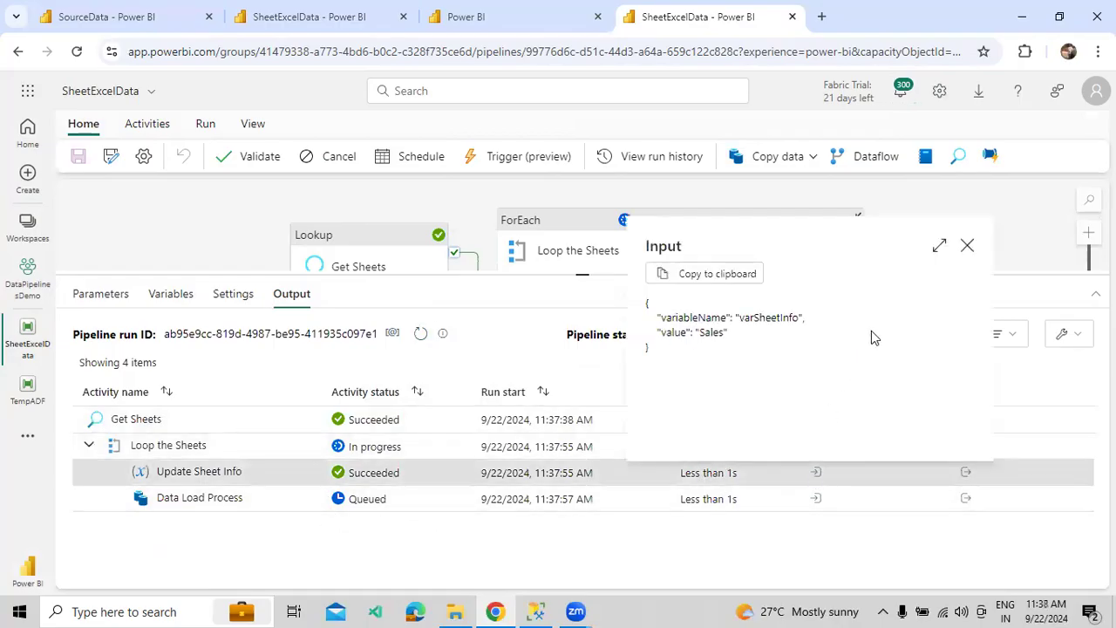
pyautogui.click(964, 249)
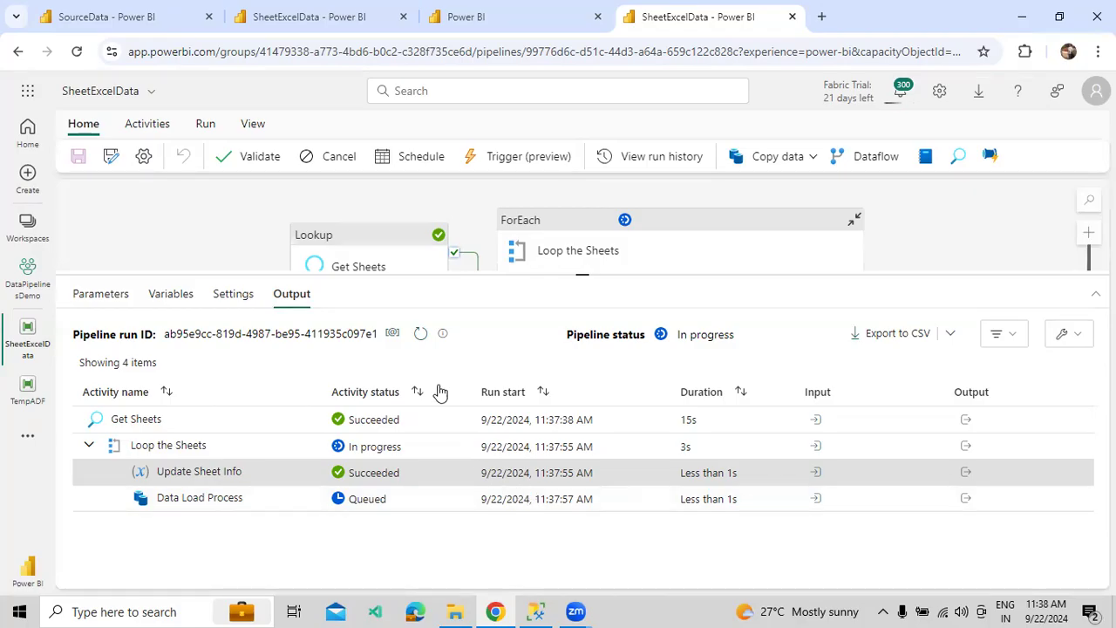
# - Refresh the SheetExcelData run status repeatedly to monitor the activities inside Loop the Sheets
pyautogui.click(421, 335)
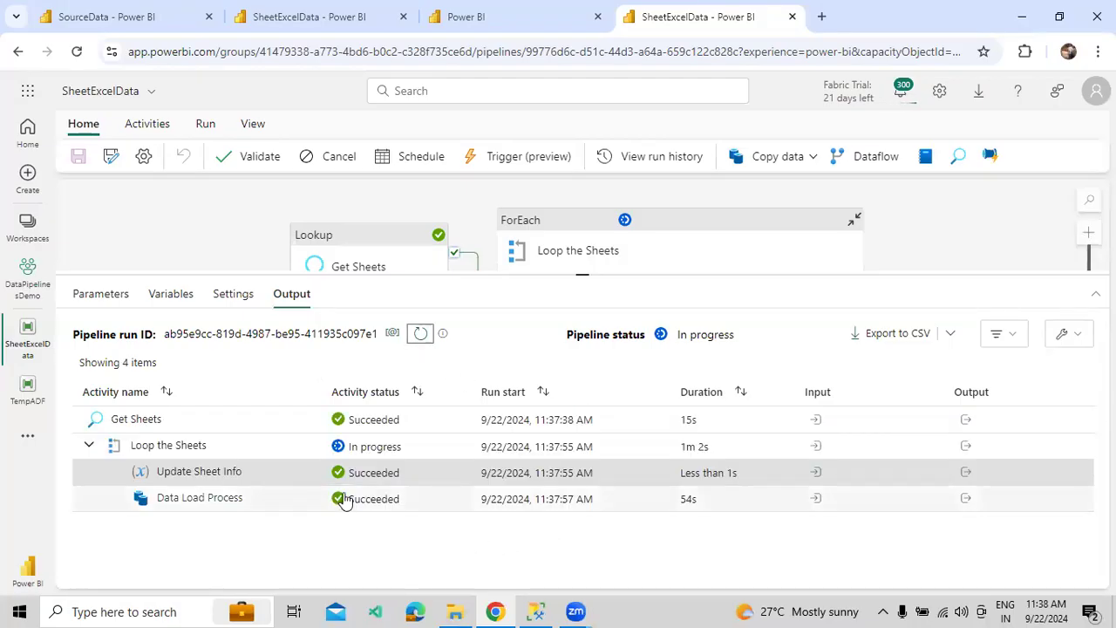
pyautogui.click(420, 342)
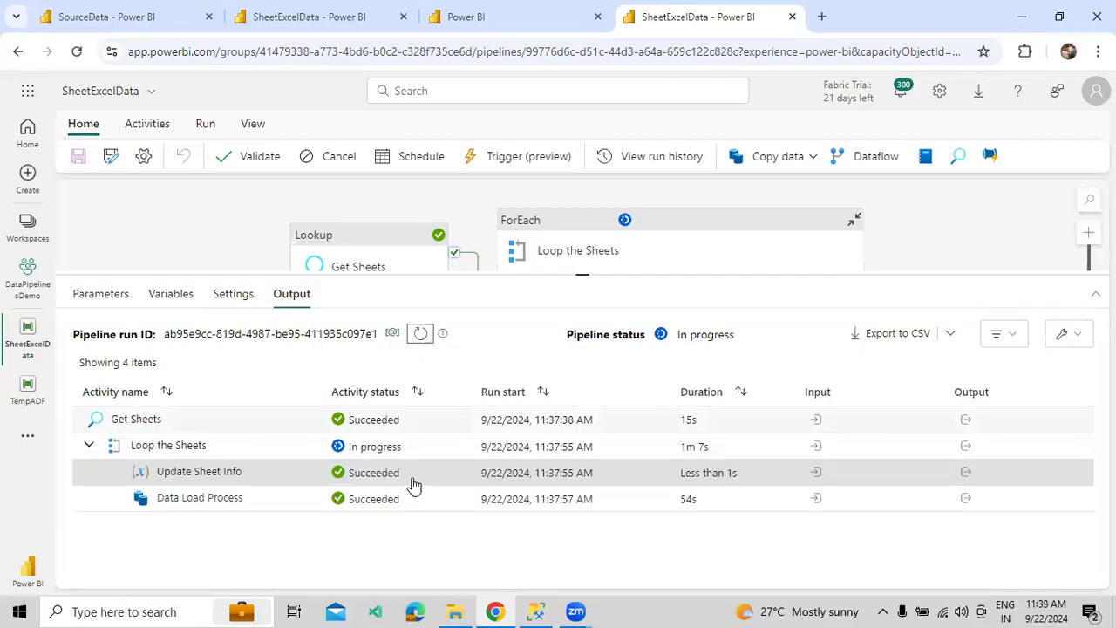
pyautogui.click(418, 345)
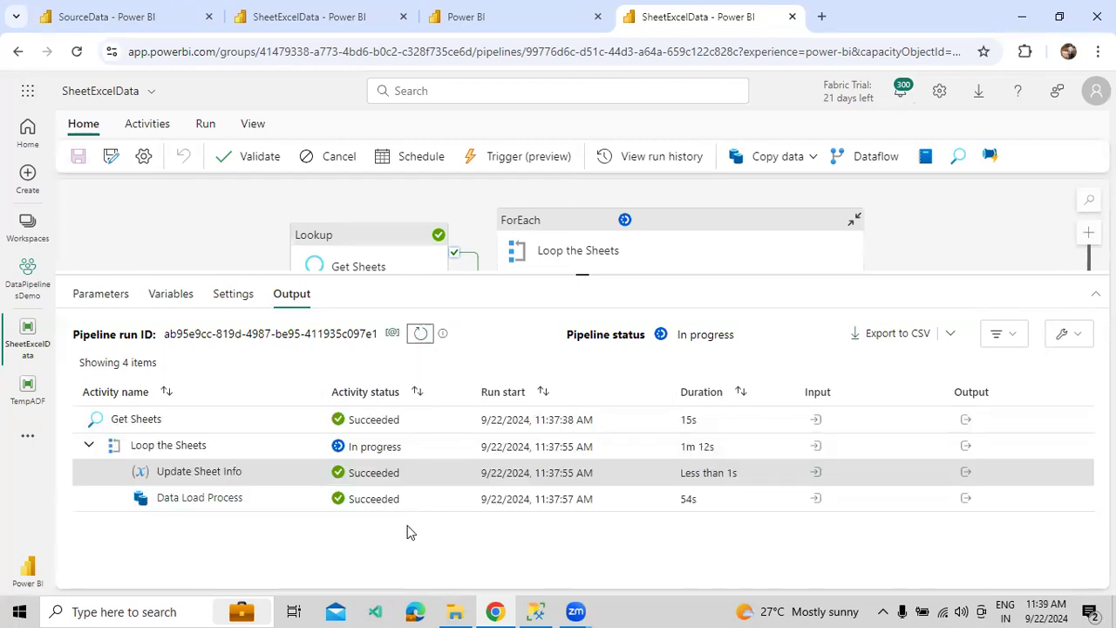
pyautogui.click(417, 343)
pyautogui.click(418, 342)
pyautogui.click(420, 336)
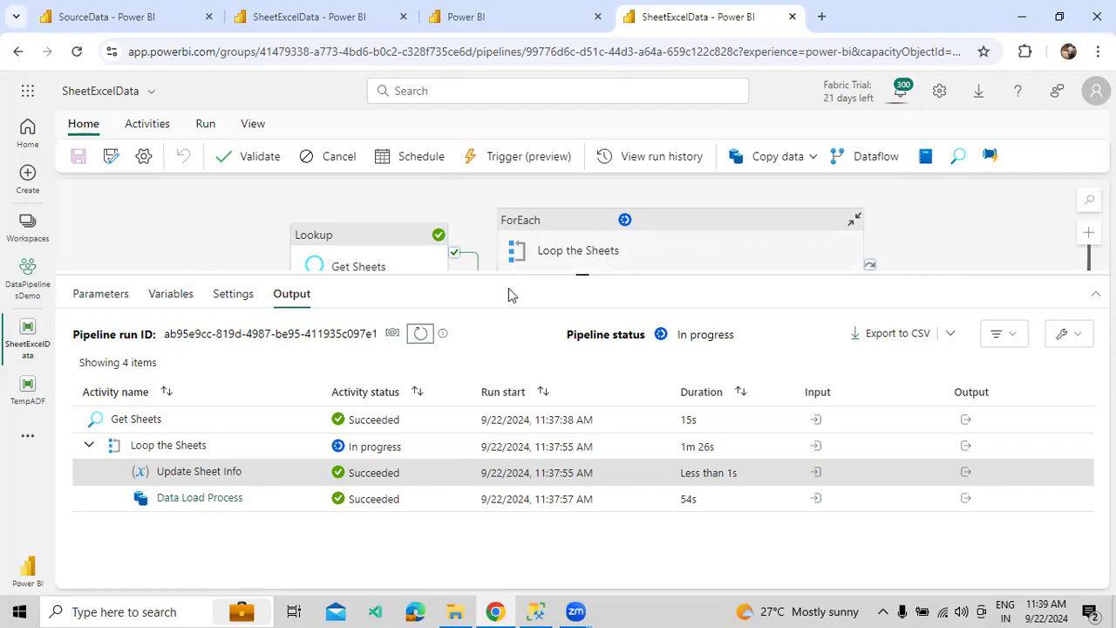
pyautogui.click(419, 335)
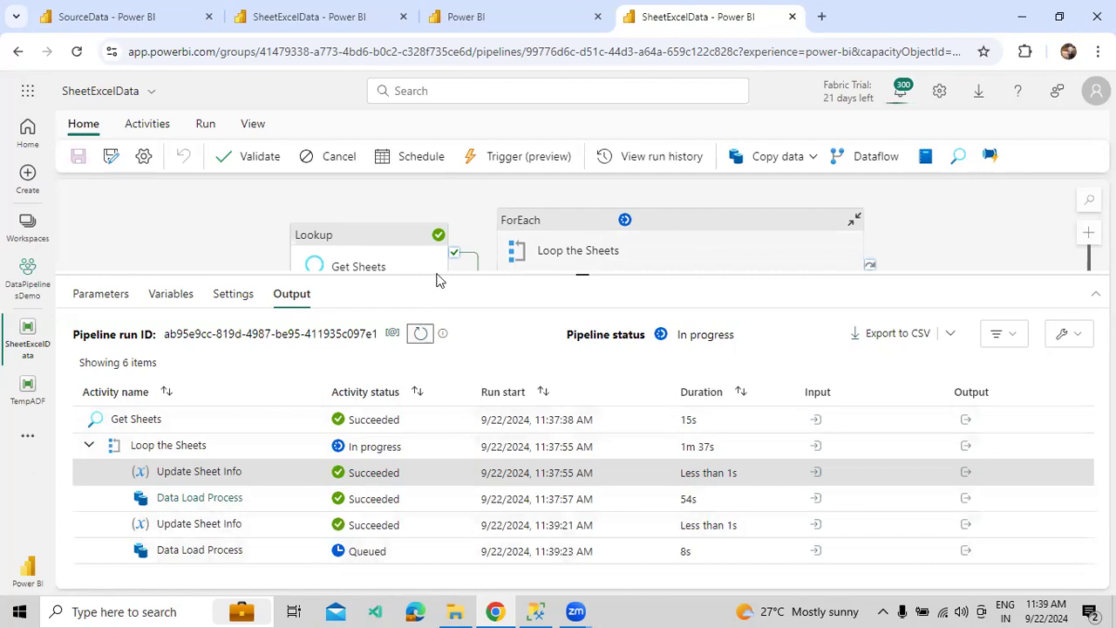
# - In the other SheetExcelData tab, open the activities inside Loop the Sheets and review the CSV File Generate activity's source settings
pyautogui.click(562, 231)
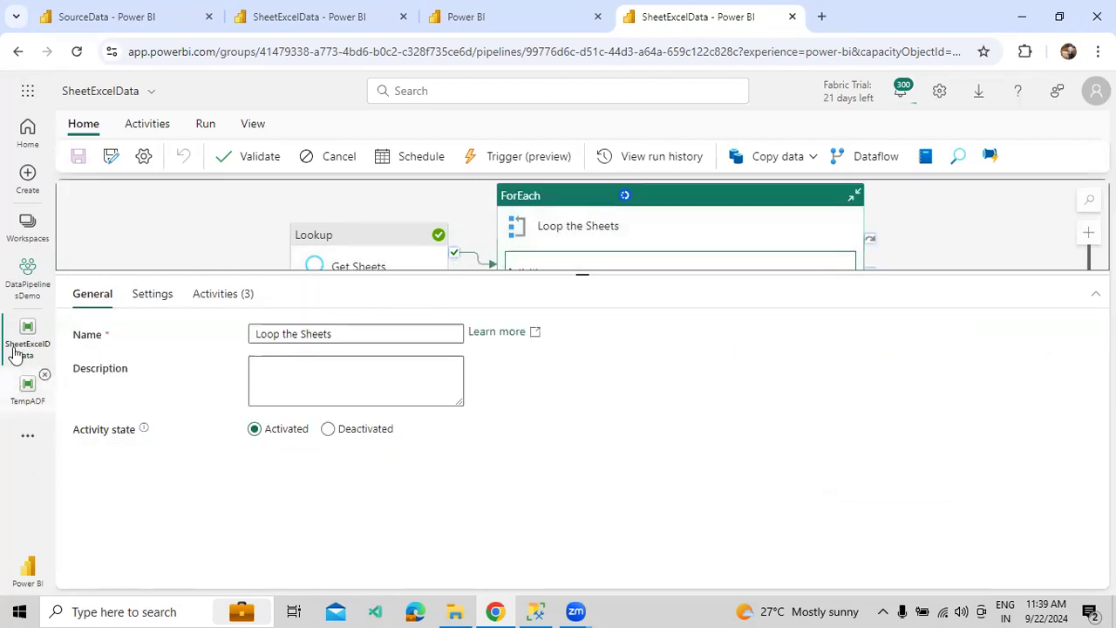
pyautogui.click(309, 16)
pyautogui.click(534, 229)
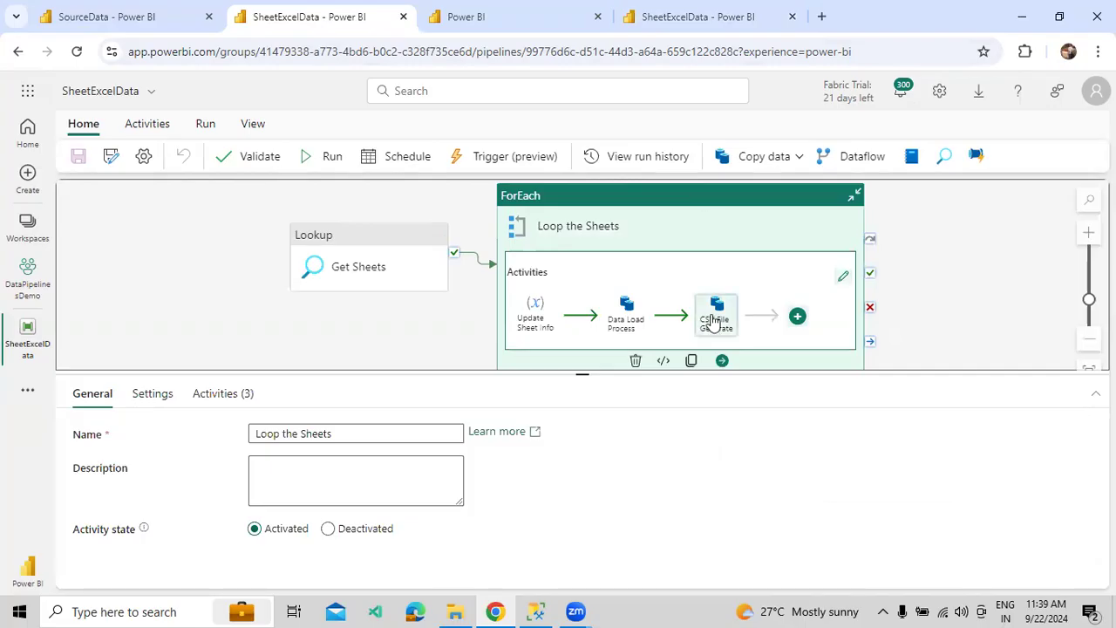
pyautogui.click(222, 393)
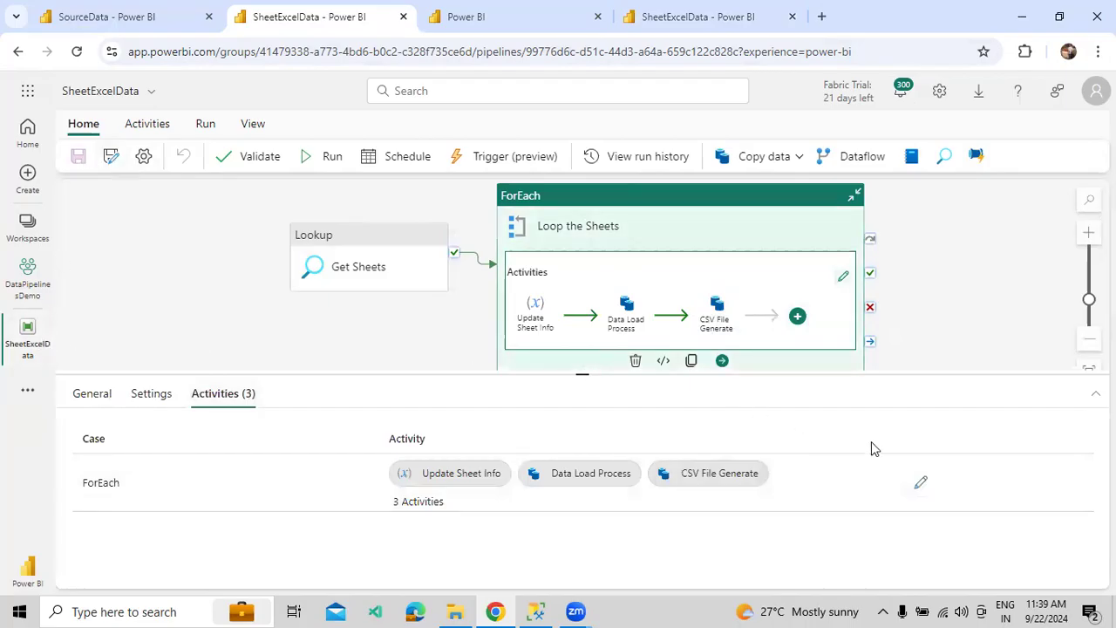
pyautogui.click(917, 485)
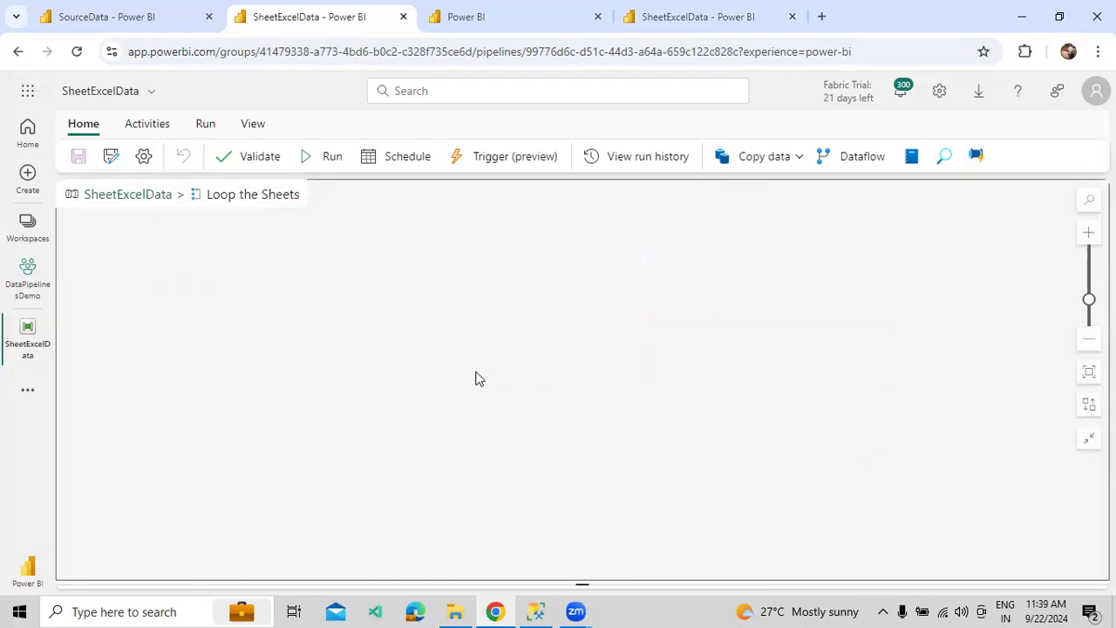
pyautogui.click(743, 312)
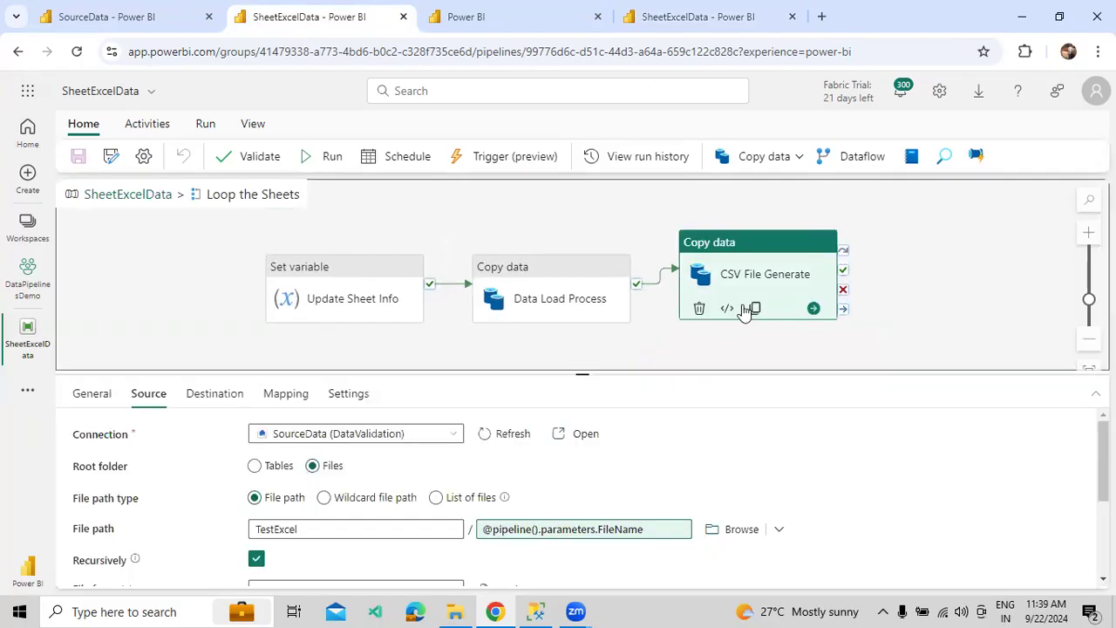
pyautogui.scroll(-2, 749, 459)
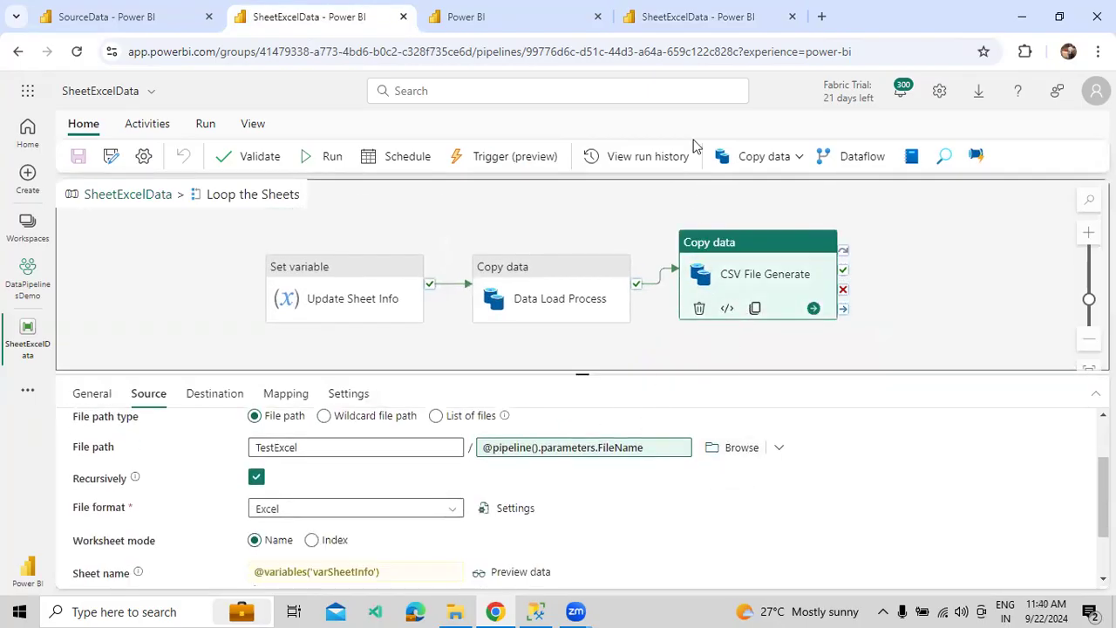
# - Return to the running SheetExcelData pipeline, refresh its run status, and enlarge the output list to check the loop activities
pyautogui.click(700, 24)
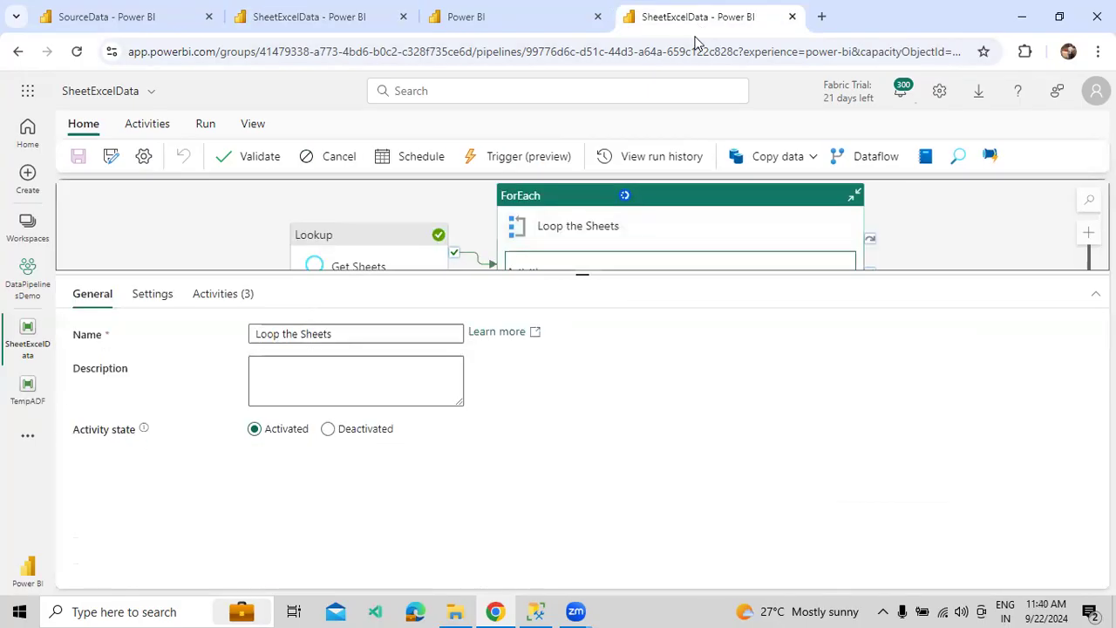
pyautogui.click(331, 200)
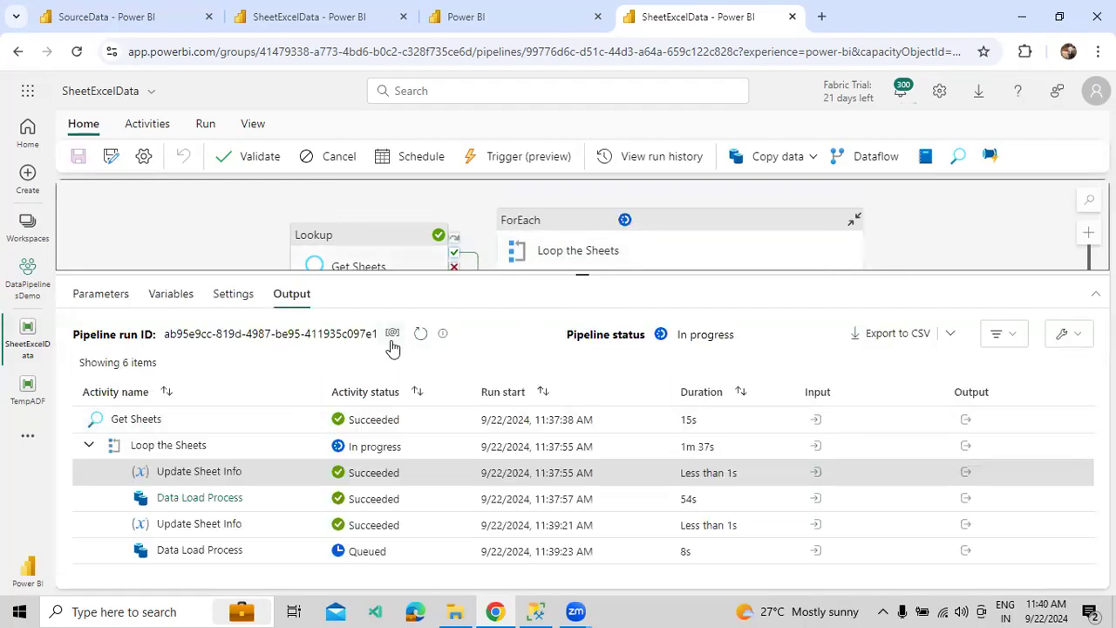
pyautogui.click(420, 341)
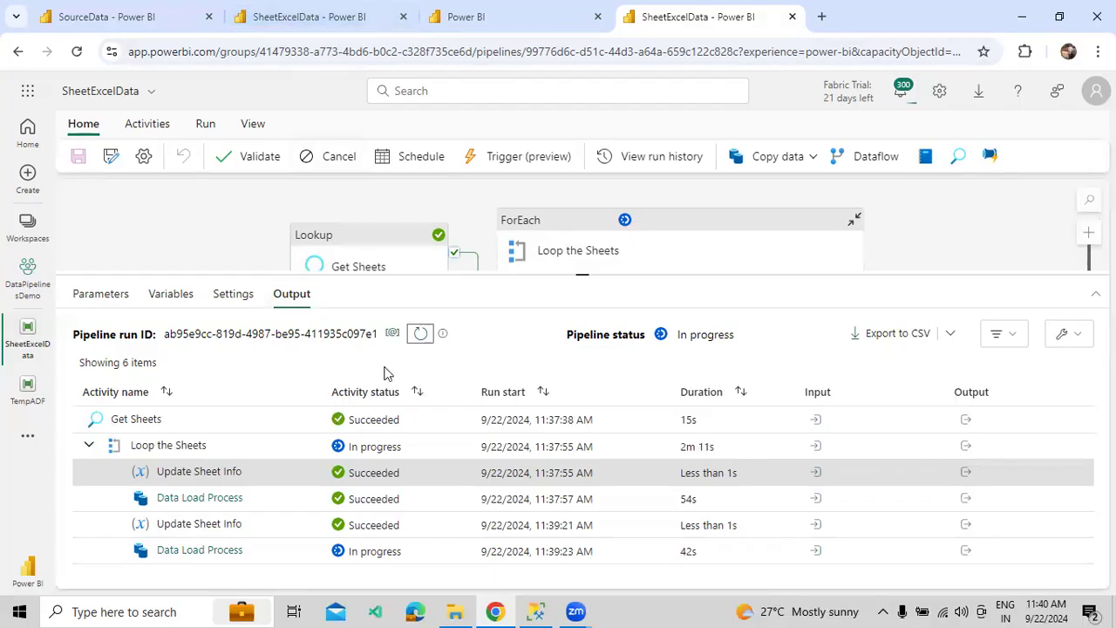
pyautogui.click(419, 333)
pyautogui.moveTo(504, 274); pyautogui.dragTo(504, 220)
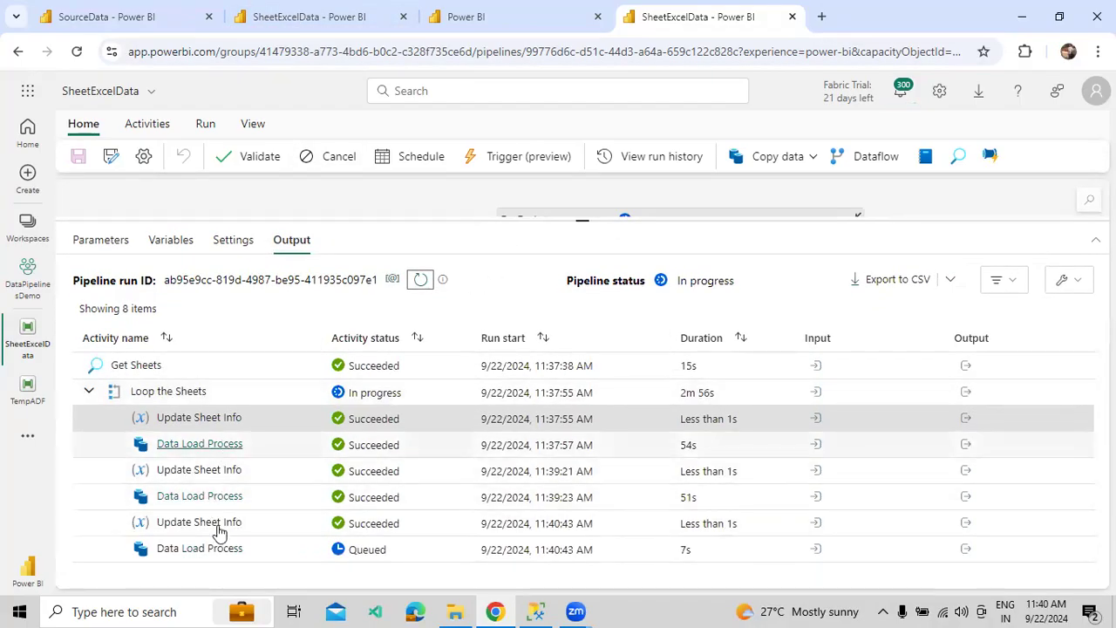
# - Switch to the SheetExcelData edit view and examine the CSV File Generate source's file path, format and sheet name
pyautogui.hotkey('ctrl', '2')
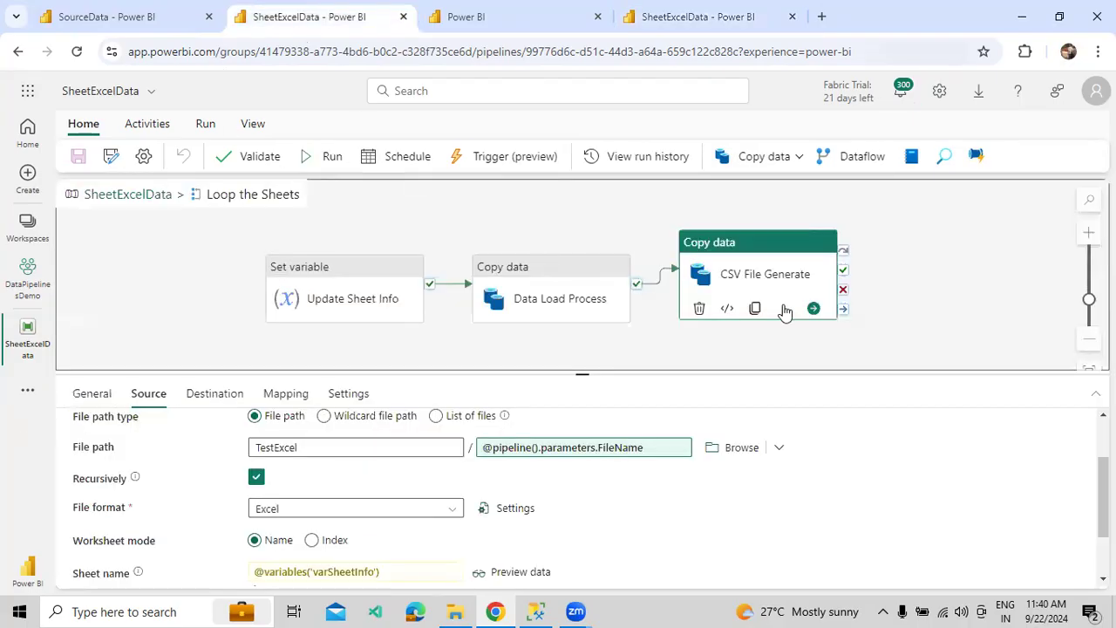
pyautogui.click(905, 294)
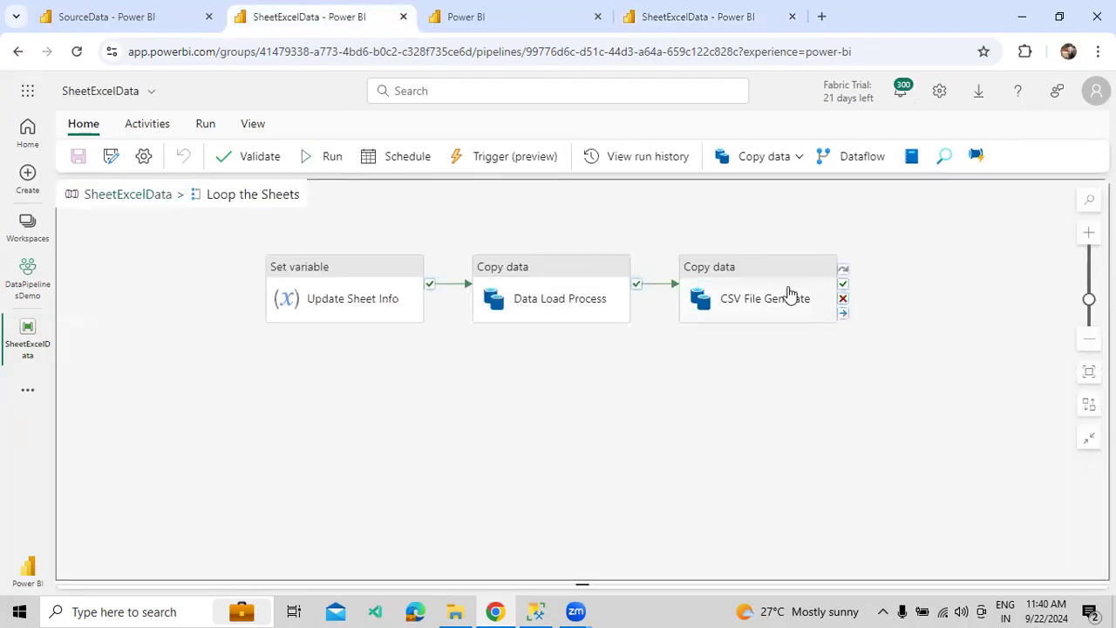
pyautogui.click(789, 296)
pyautogui.moveTo(541, 373); pyautogui.dragTo(544, 286)
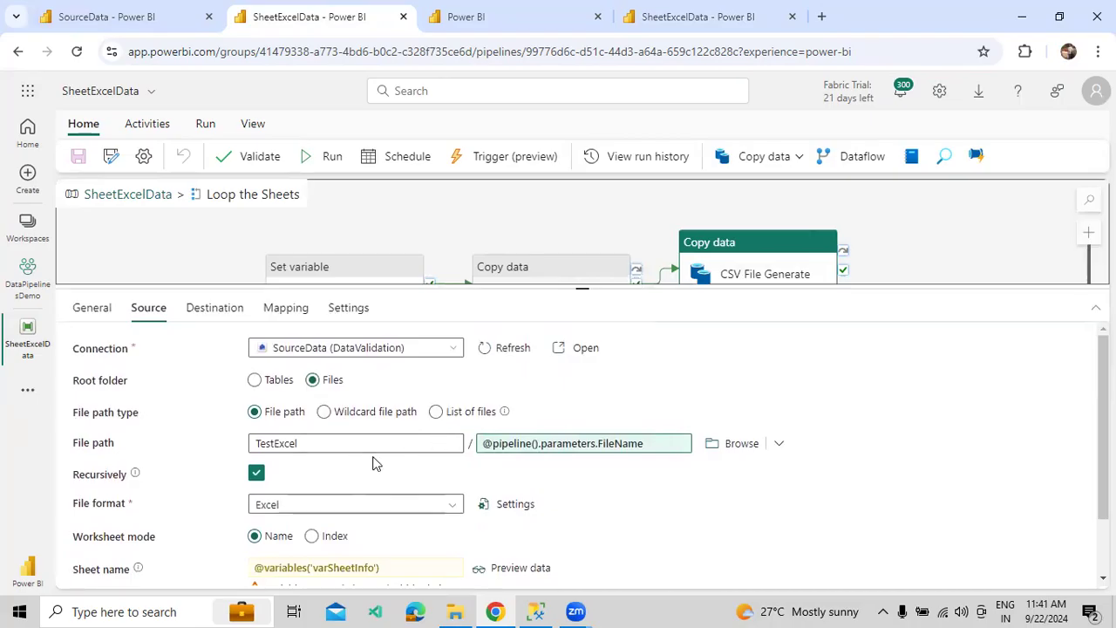
pyautogui.scroll(-2, 421, 506)
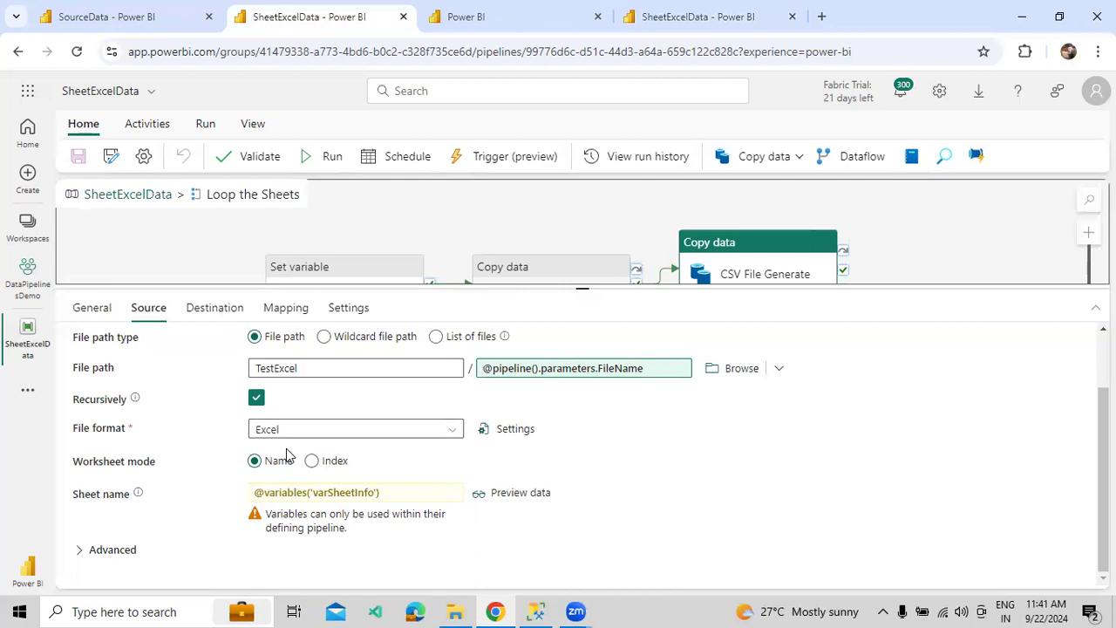
# - Review the CSV File Generate destination and its dynamic file name expression without changing it, comparing it with the source settings
pyautogui.click(218, 308)
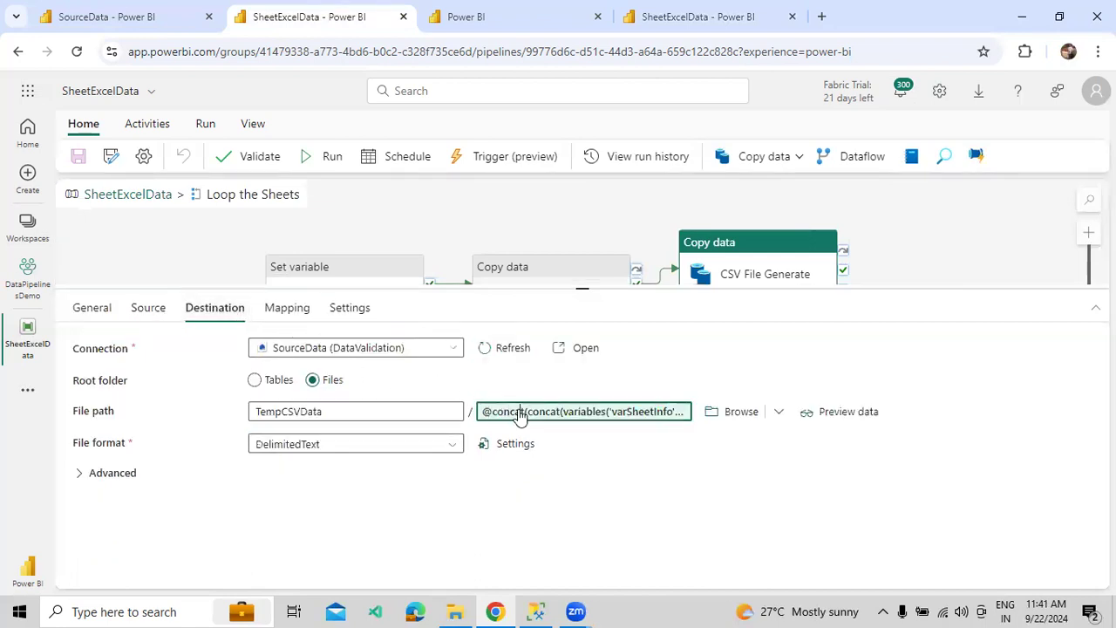
pyautogui.click(676, 411)
pyautogui.click(814, 237)
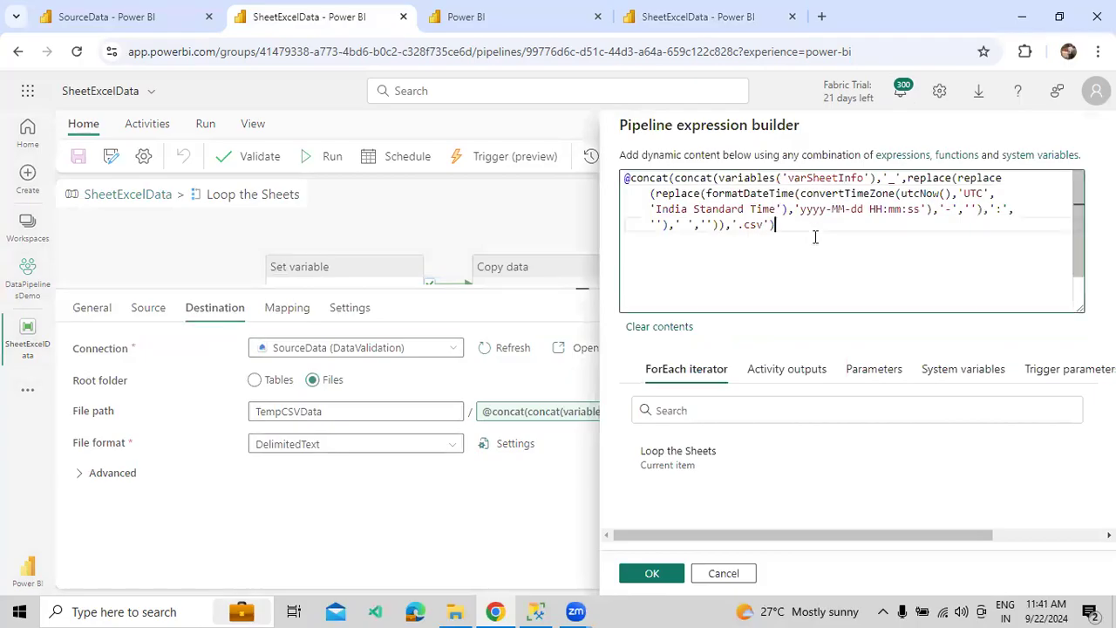
pyautogui.click(723, 574)
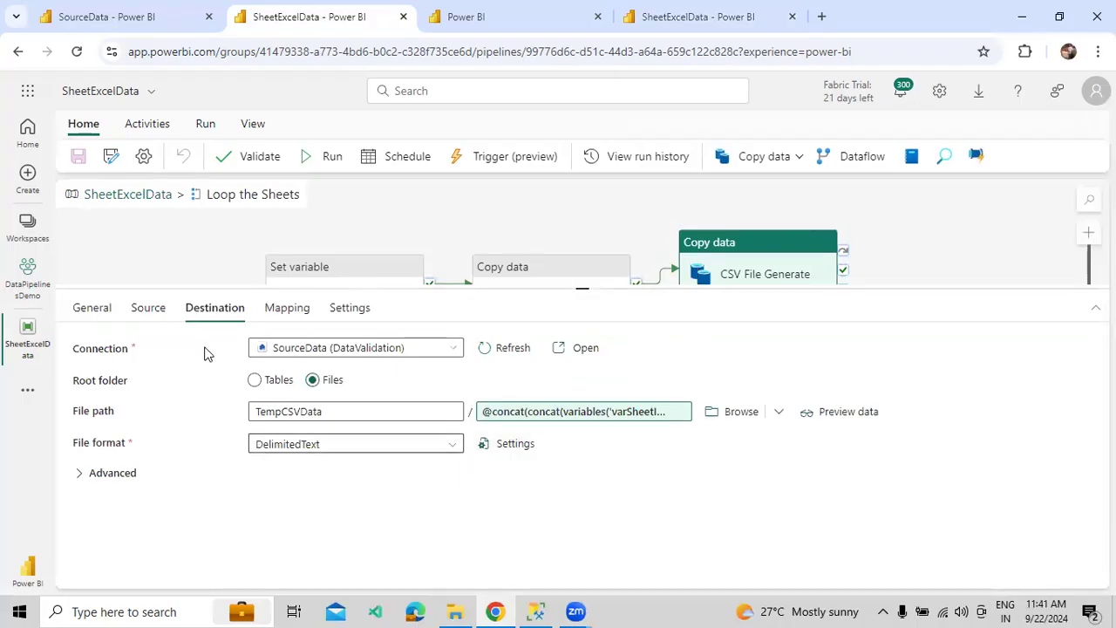
pyautogui.click(154, 308)
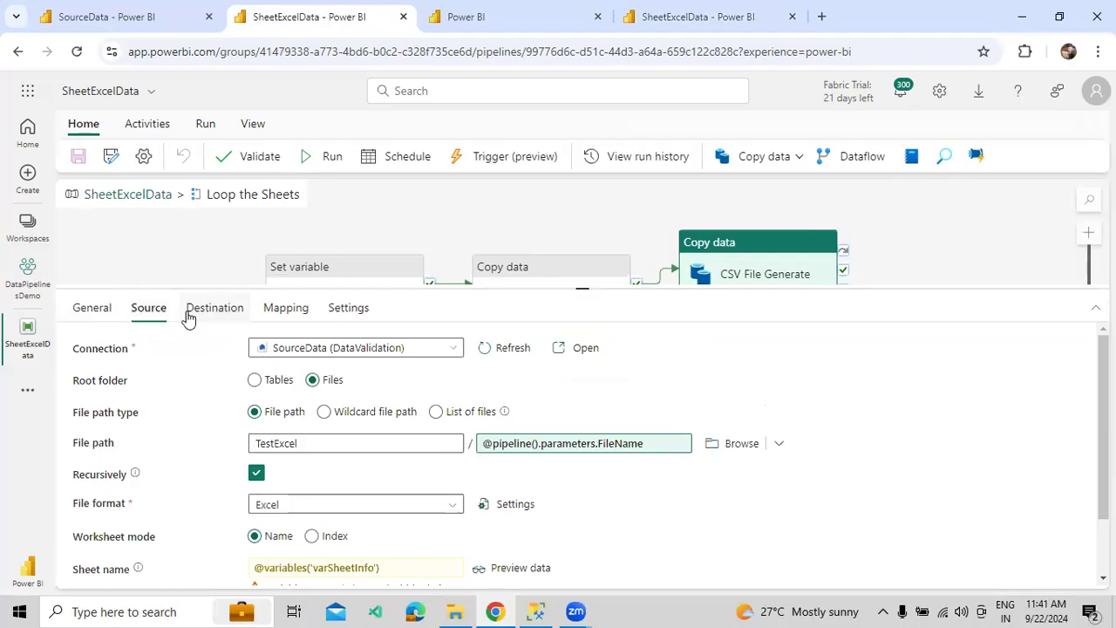
pyautogui.click(189, 315)
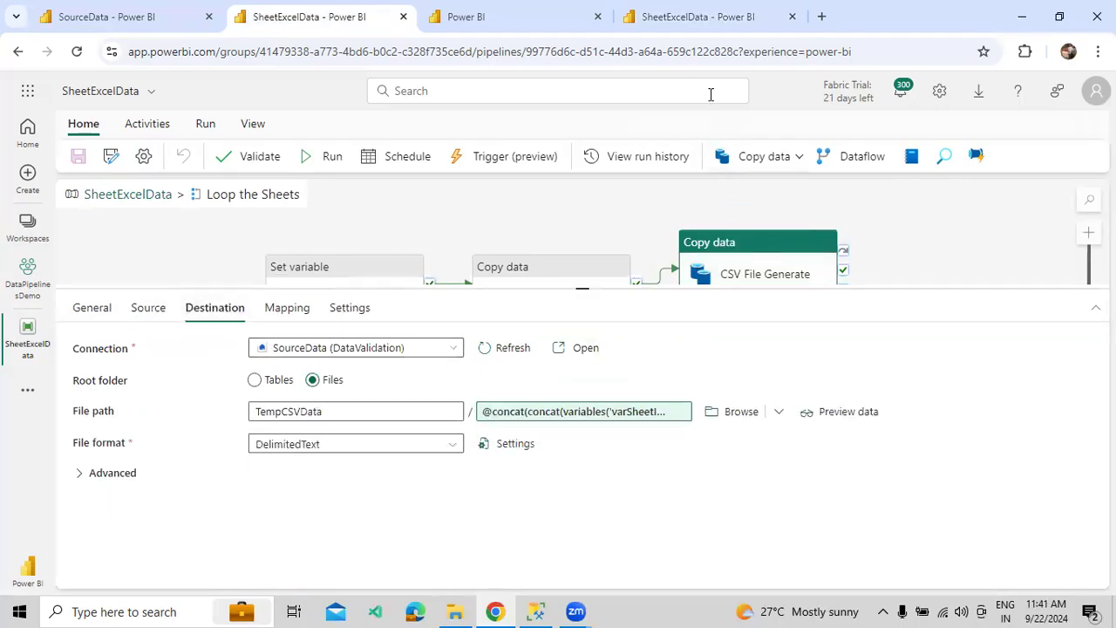
# - Refresh the SheetExcelData run status and try to cancel the run together with its child pipelines
pyautogui.click(709, 26)
pyautogui.click(421, 280)
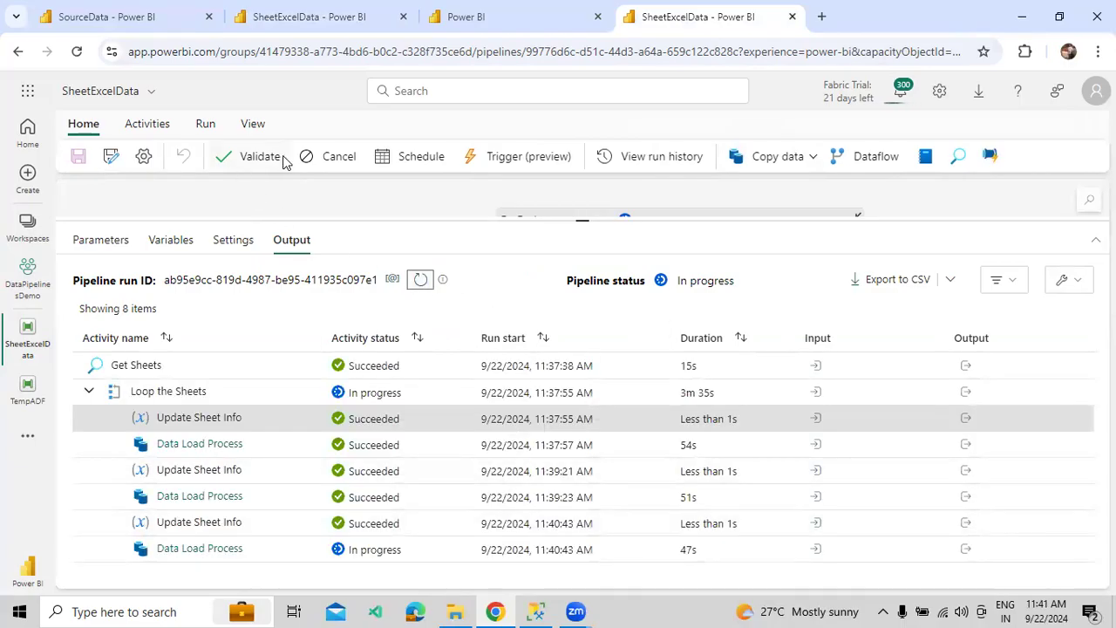
pyautogui.click(314, 157)
pyautogui.click(572, 412)
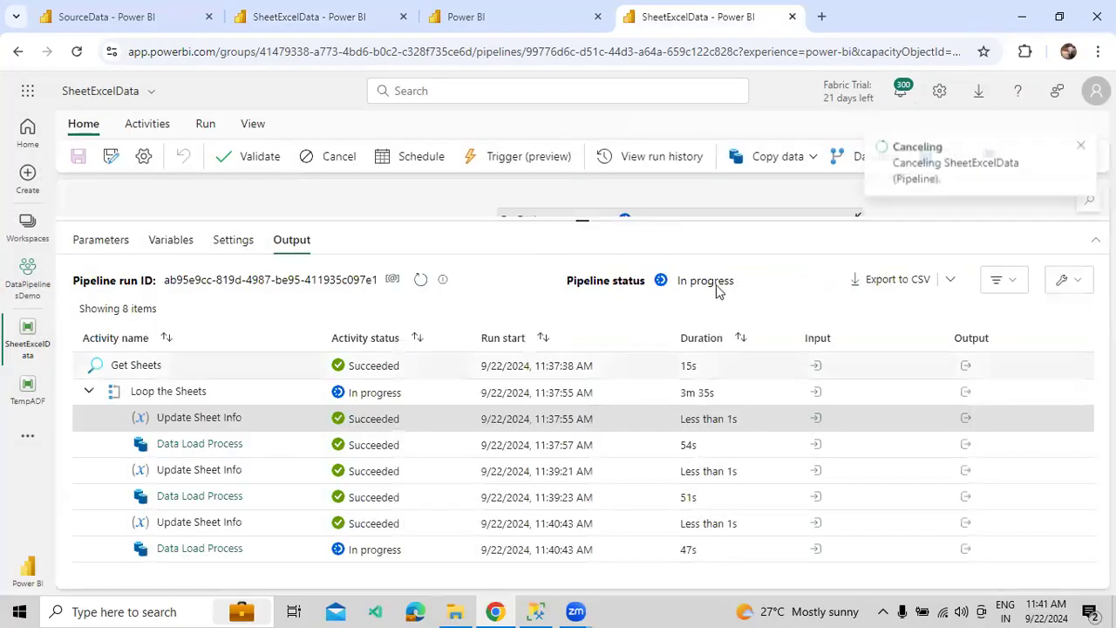
# - Refresh the SheetExcelData run and check the statuses of all activities inside Loop the Sheets
pyautogui.moveTo(770, 245); pyautogui.dragTo(791, 288)
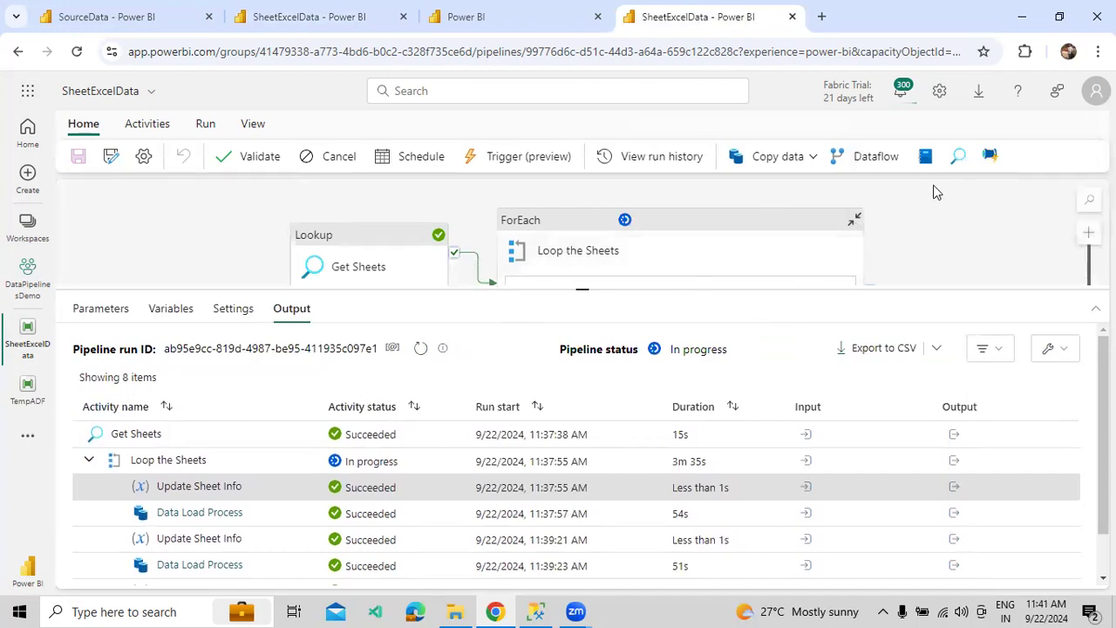
pyautogui.scroll(-2, 404, 491)
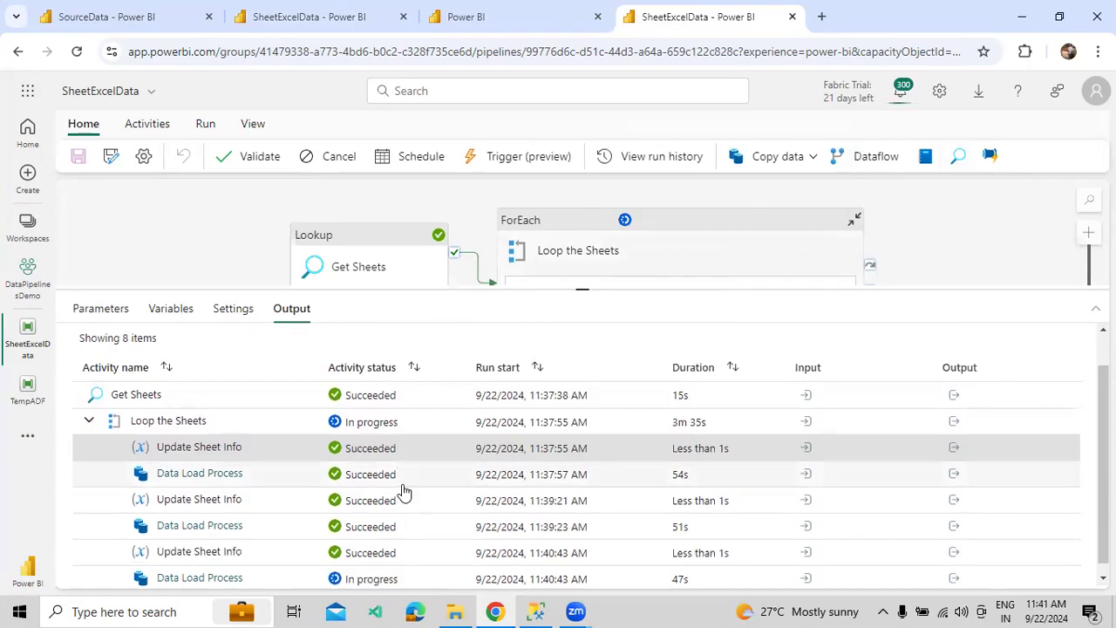
pyautogui.scroll(1, 421, 358)
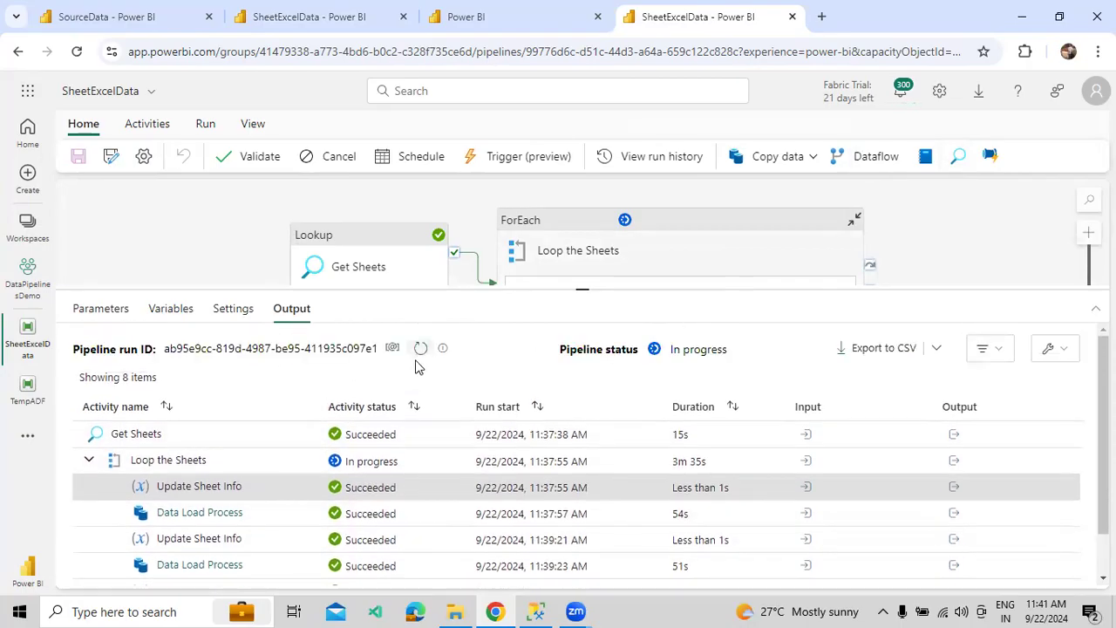
pyautogui.click(424, 349)
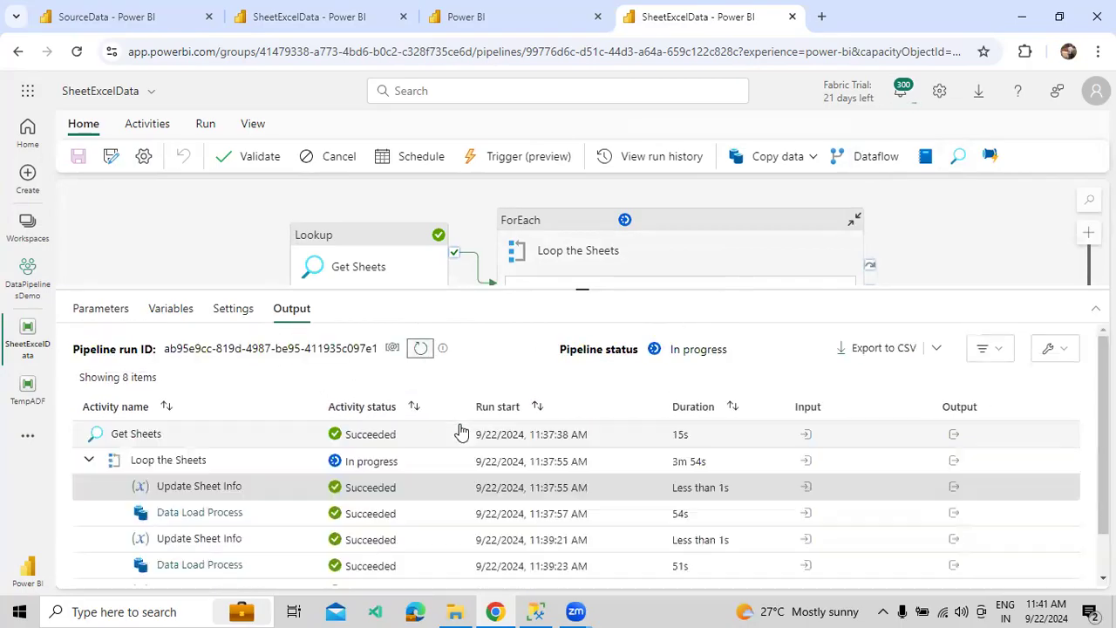
pyautogui.scroll(-1, 457, 449)
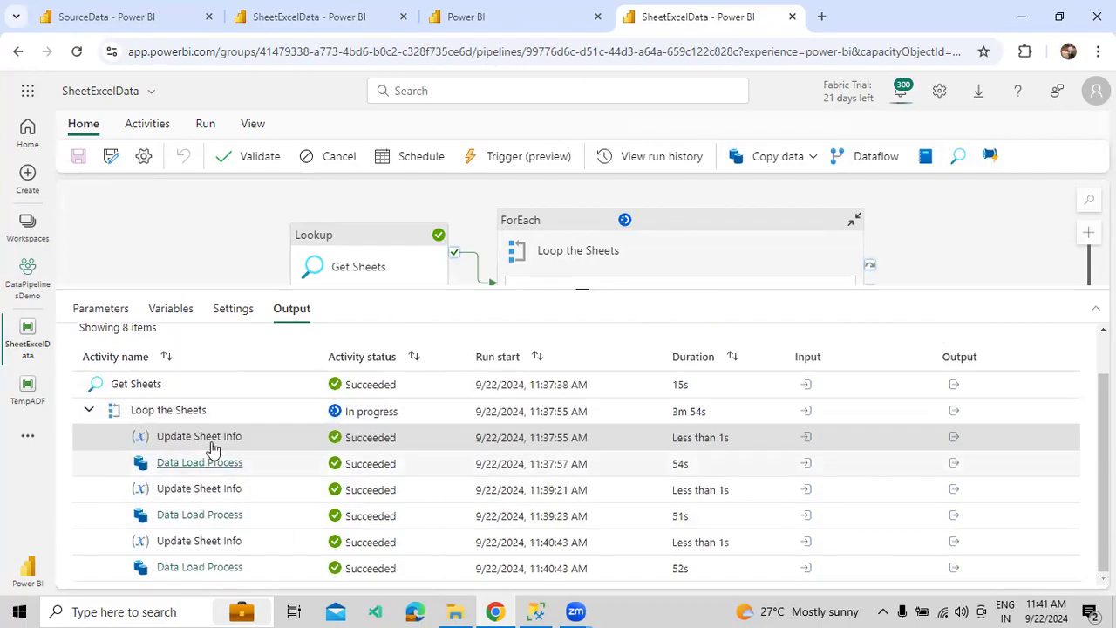
# - Try again to cancel the SheetExcelData run and view the error details of the cancellation
pyautogui.click(306, 159)
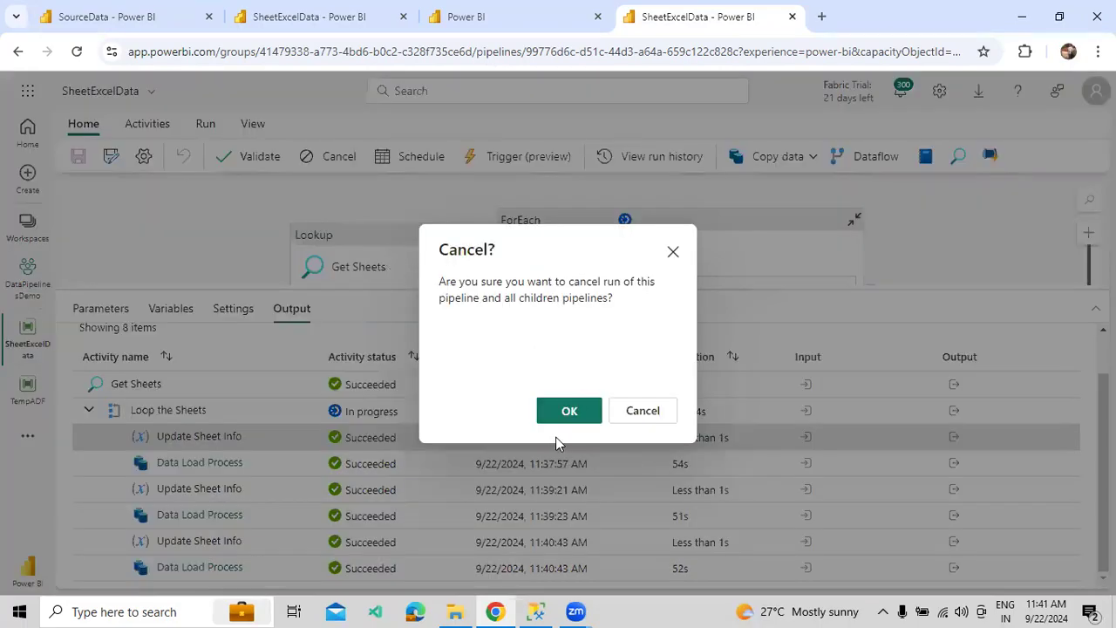
pyautogui.click(568, 413)
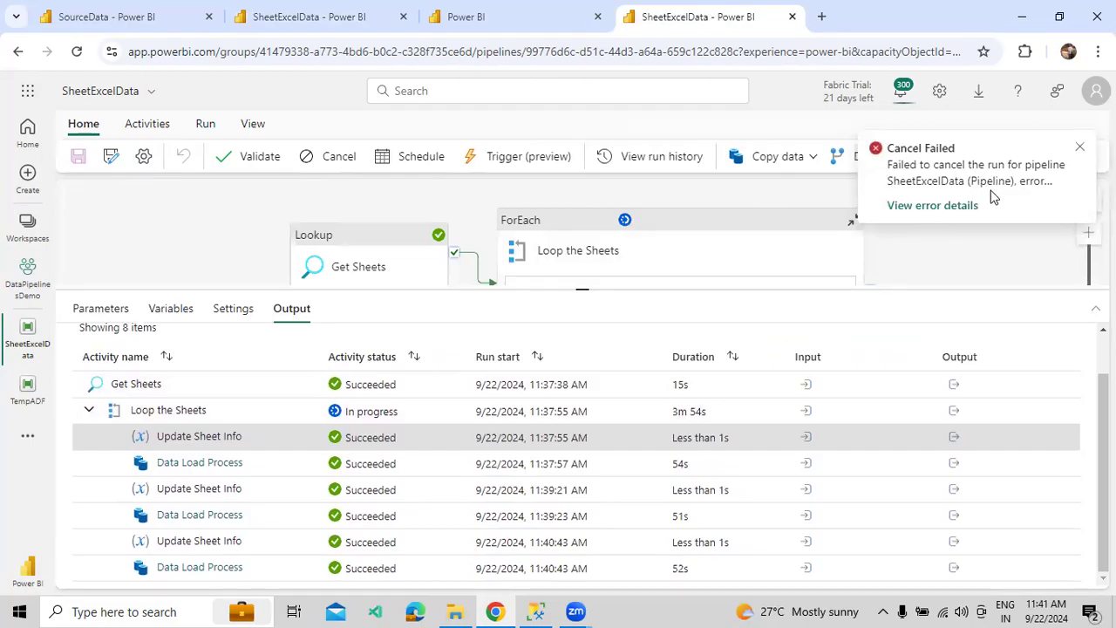
pyautogui.click(963, 206)
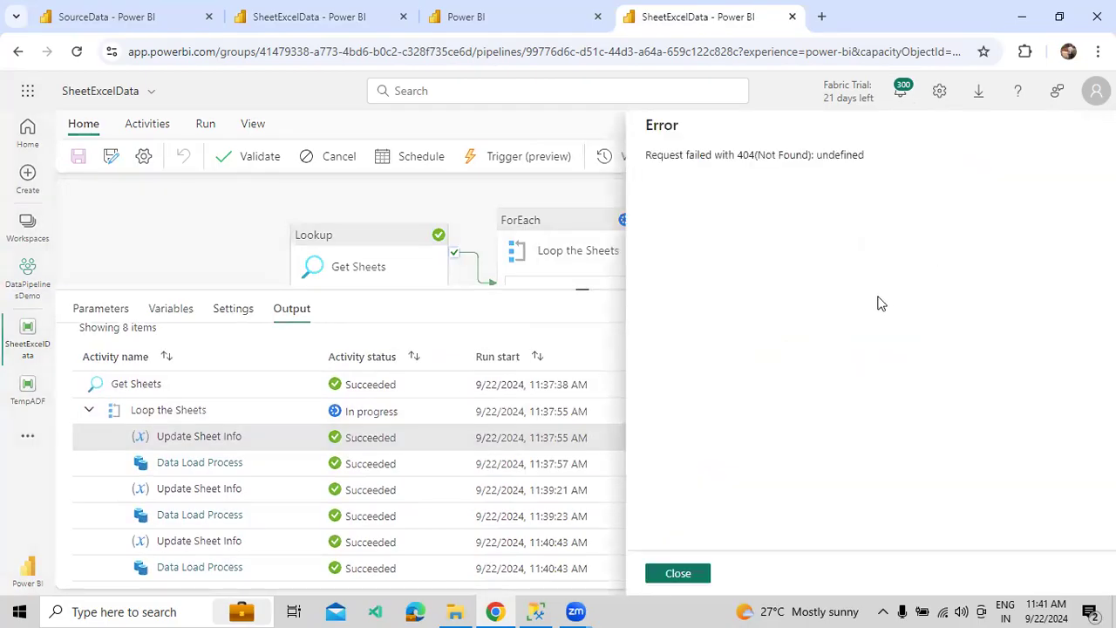
pyautogui.click(678, 574)
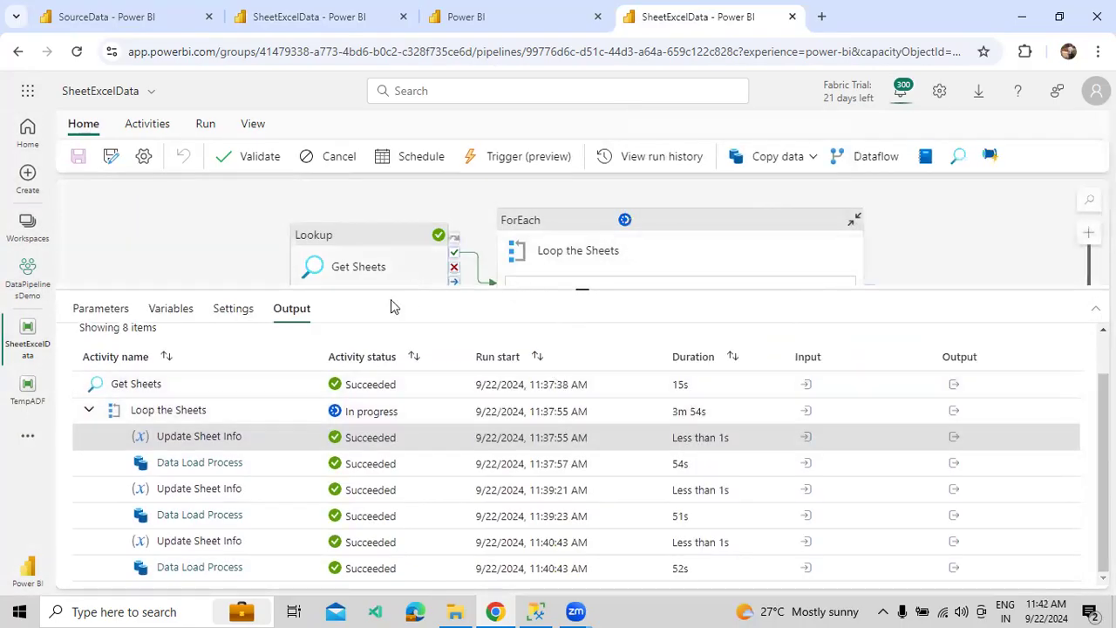
# - Refresh the TempADF run, open the second Call Pipeline activity's SheetExcelData run from its output, and refresh that run
pyautogui.click(14, 409)
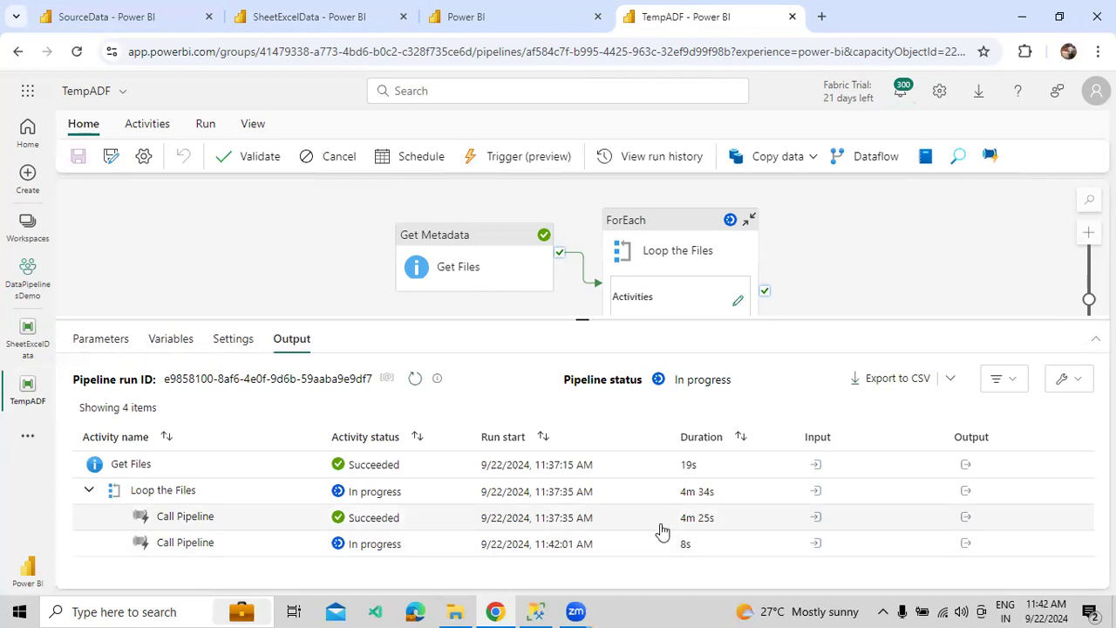
pyautogui.click(415, 378)
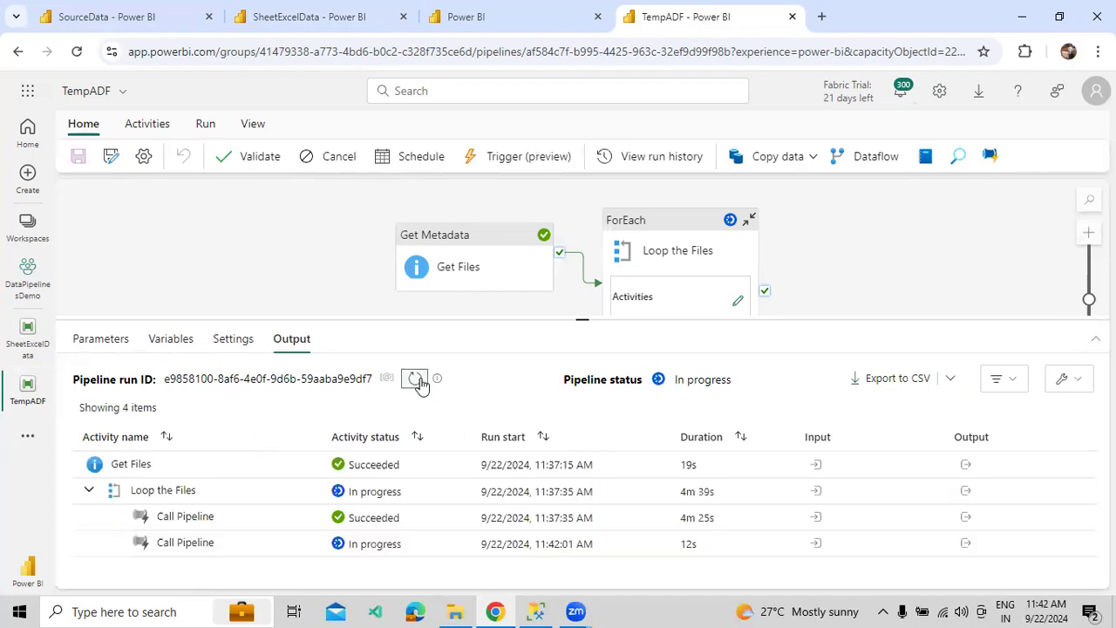
pyautogui.click(965, 544)
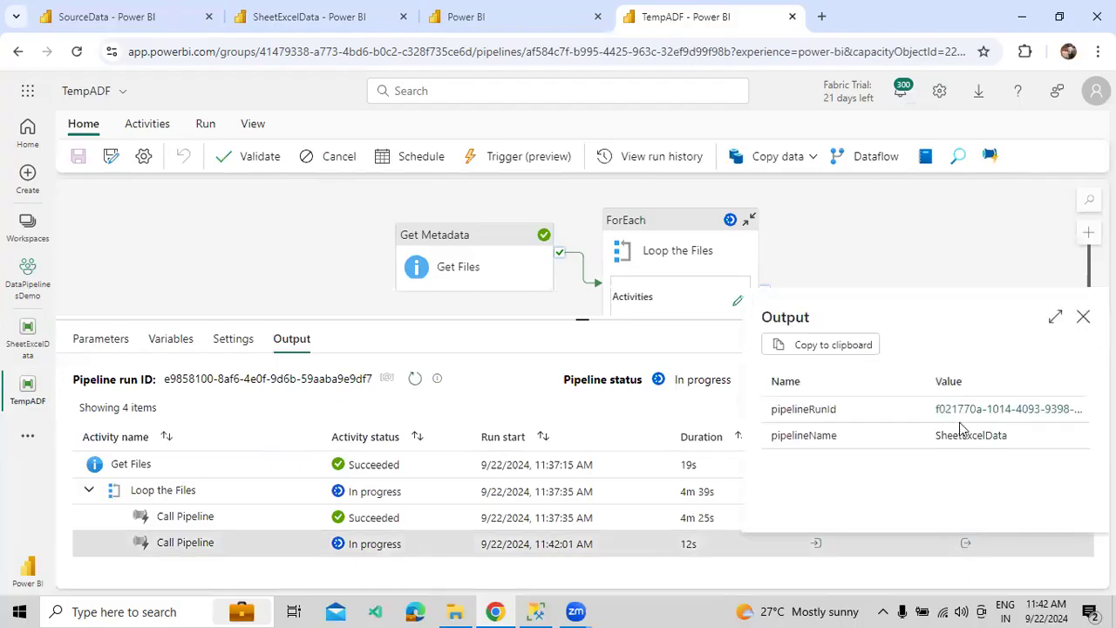
pyautogui.click(964, 412)
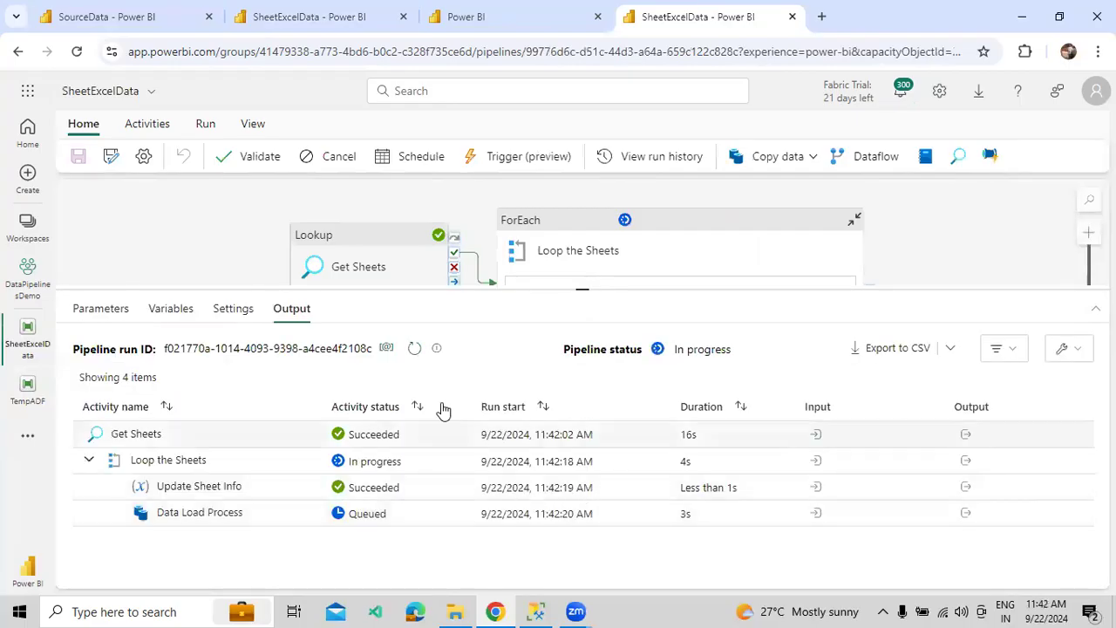
pyautogui.click(415, 348)
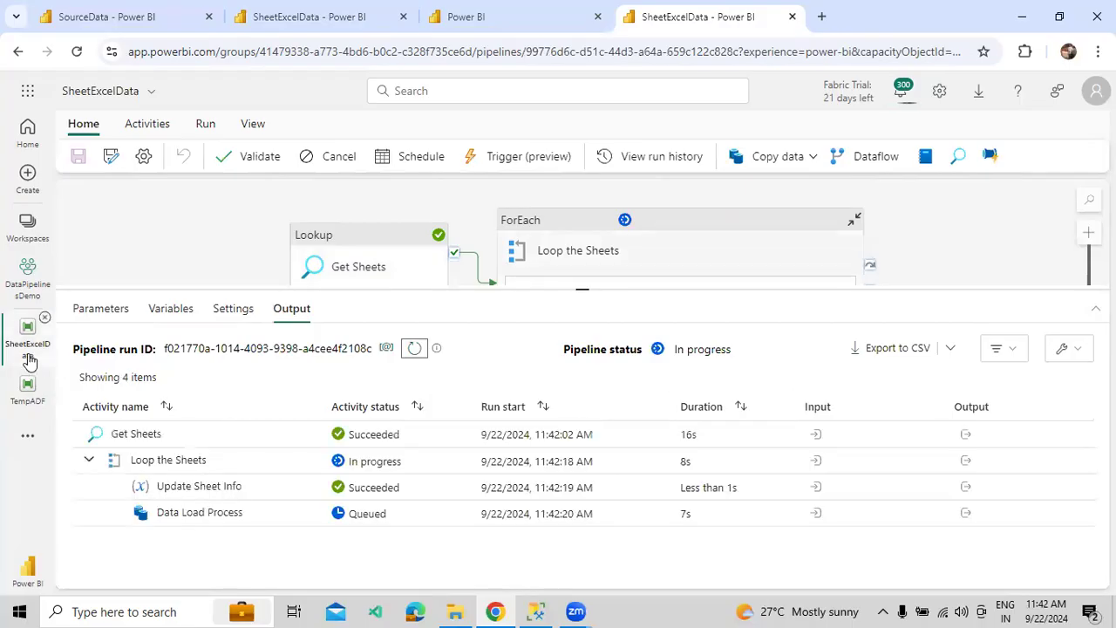
# - Review the CSV File Generate activity's destination file name expression and its source settings in the SheetExcelData pipeline editor
pyautogui.click(267, 31)
pyautogui.click(617, 223)
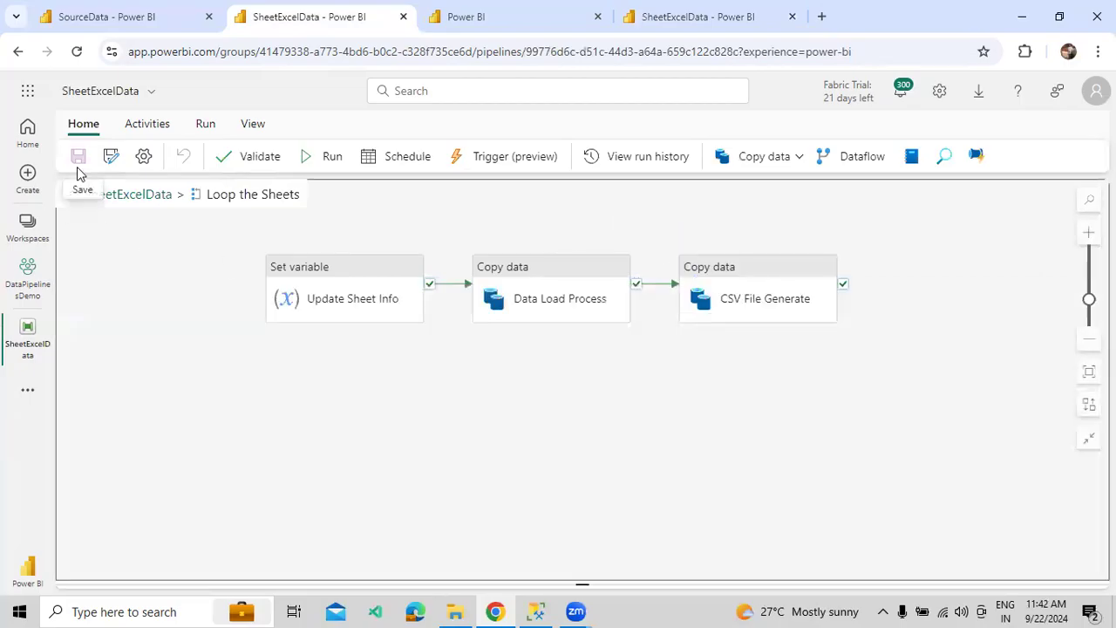
pyautogui.click(754, 299)
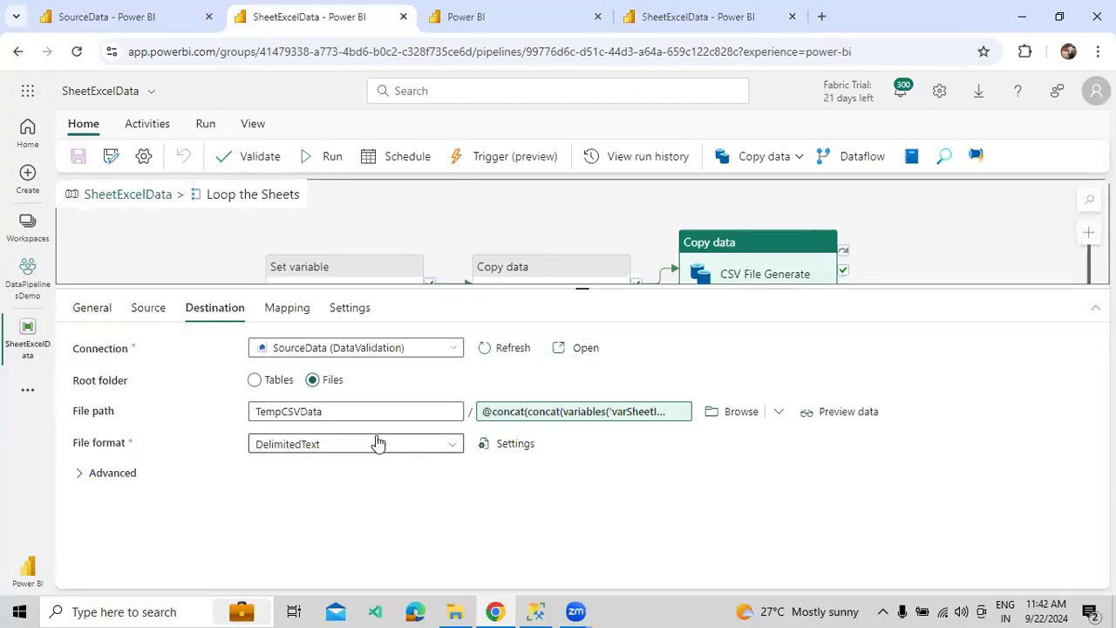
pyautogui.click(499, 413)
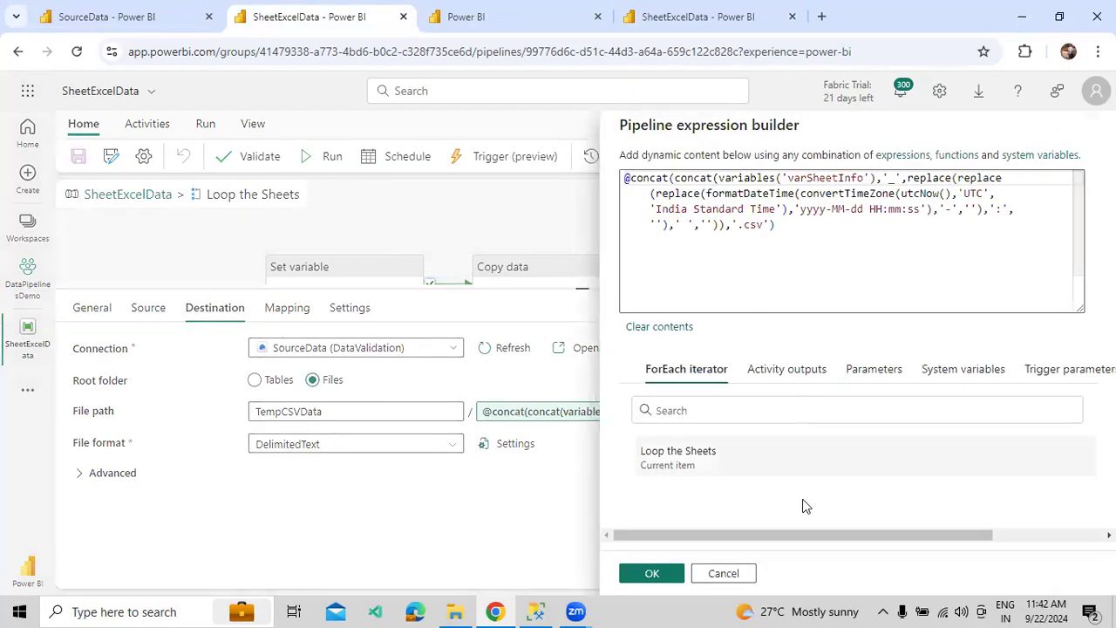
pyautogui.click(738, 572)
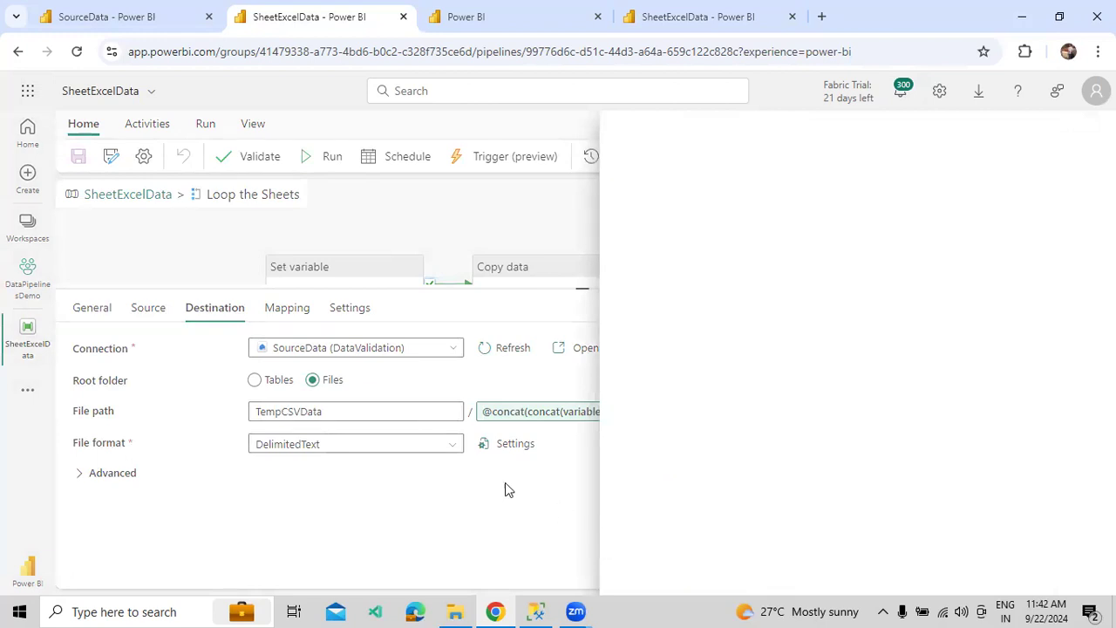
pyautogui.click(160, 316)
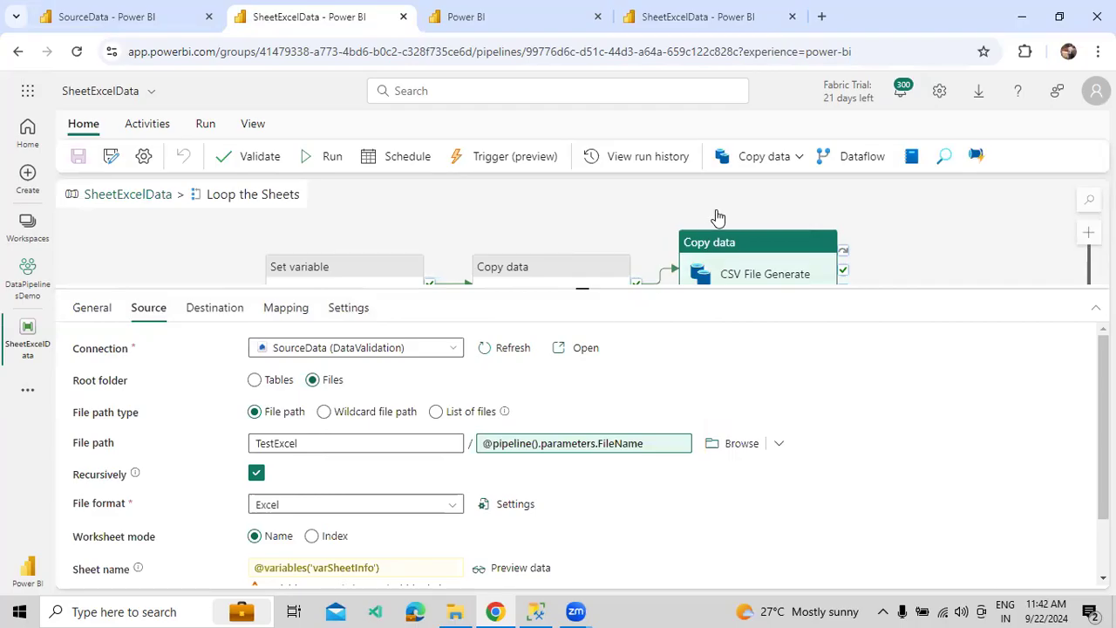
# - Refresh the SheetExcelData run and check the activities inside Loop the Sheets, then refresh the parent TempADF run
pyautogui.click(706, 17)
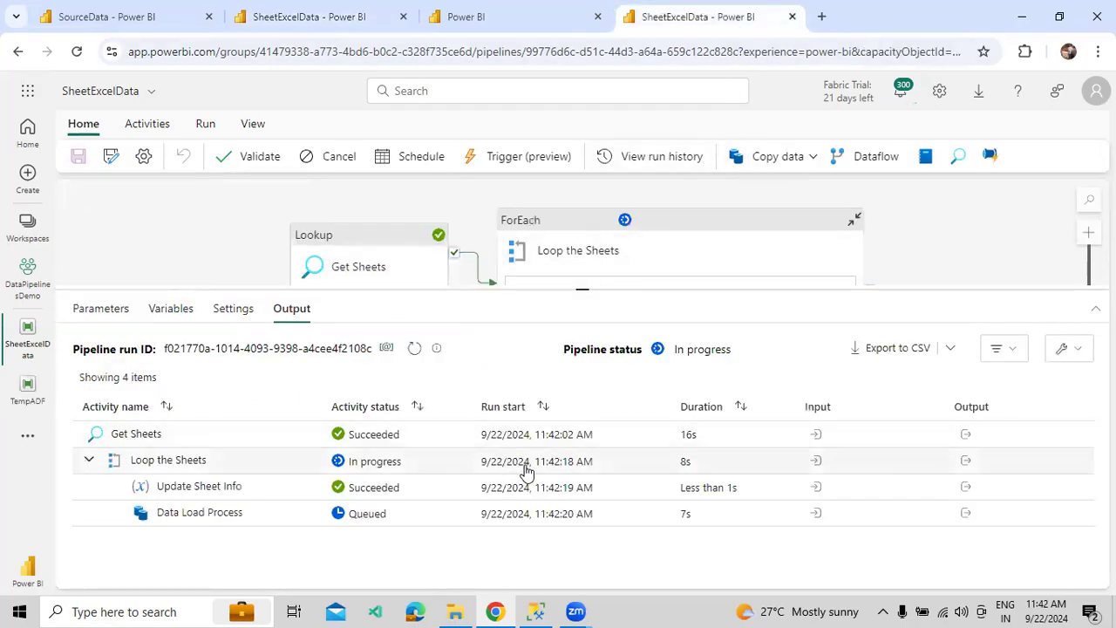
pyautogui.click(414, 348)
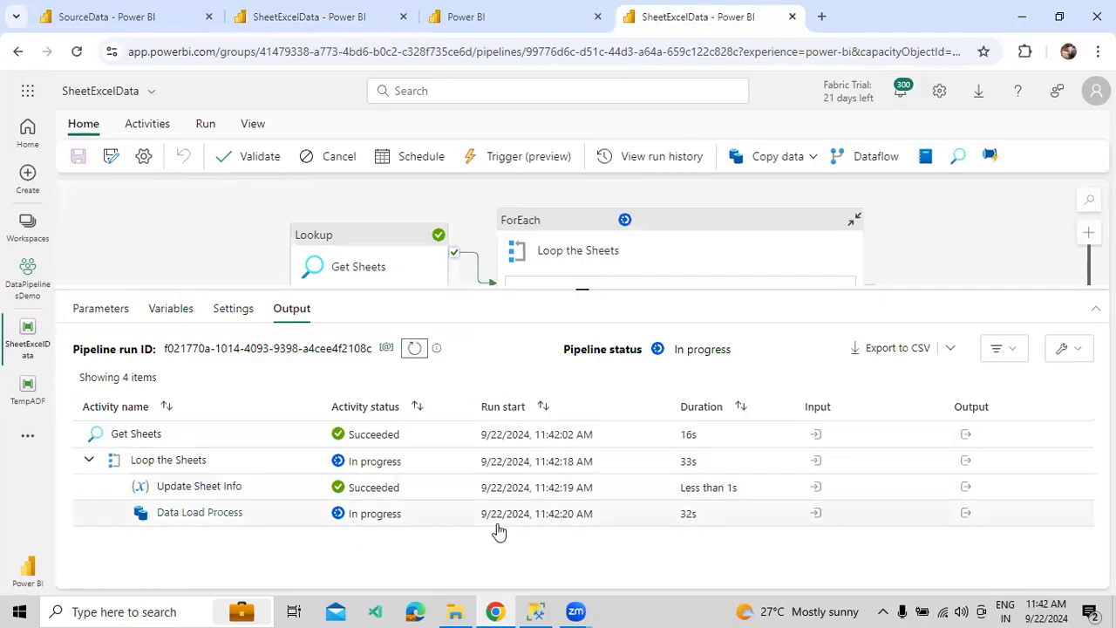
pyautogui.moveTo(705, 530); pyautogui.dragTo(689, 529)
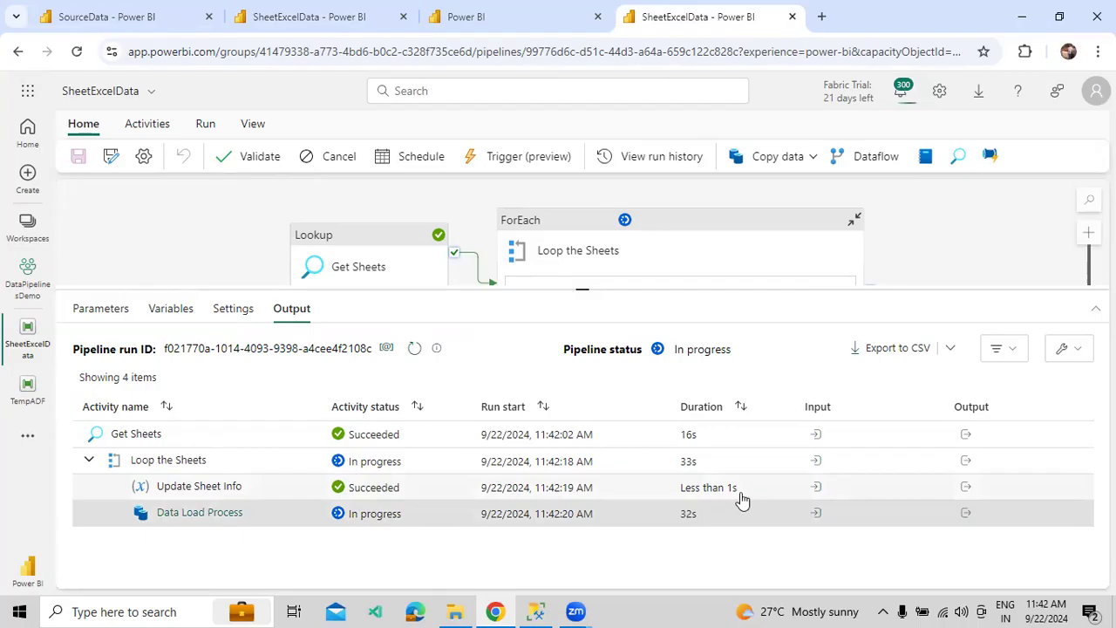
pyautogui.moveTo(736, 494); pyautogui.dragTo(692, 489)
pyautogui.click(668, 555)
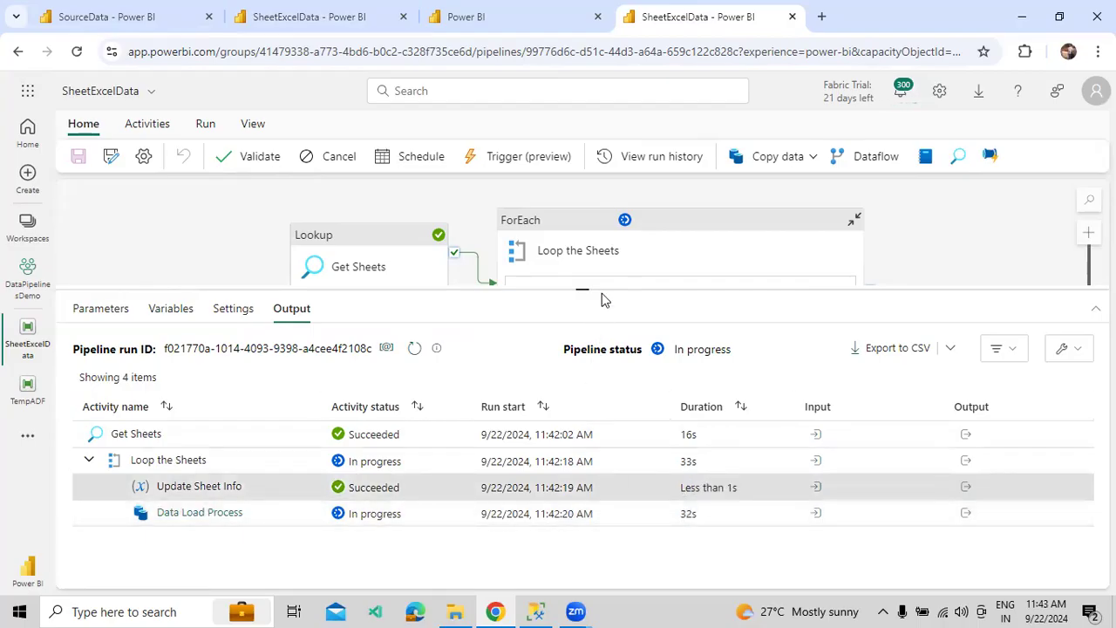
pyautogui.moveTo(603, 291); pyautogui.dragTo(606, 373)
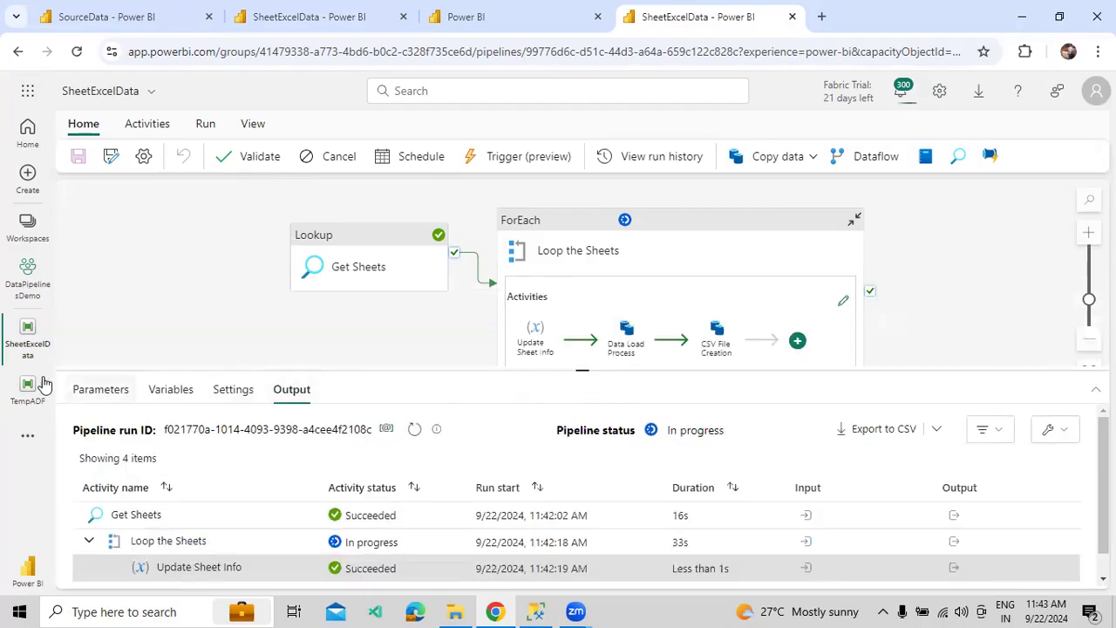
pyautogui.click(27, 396)
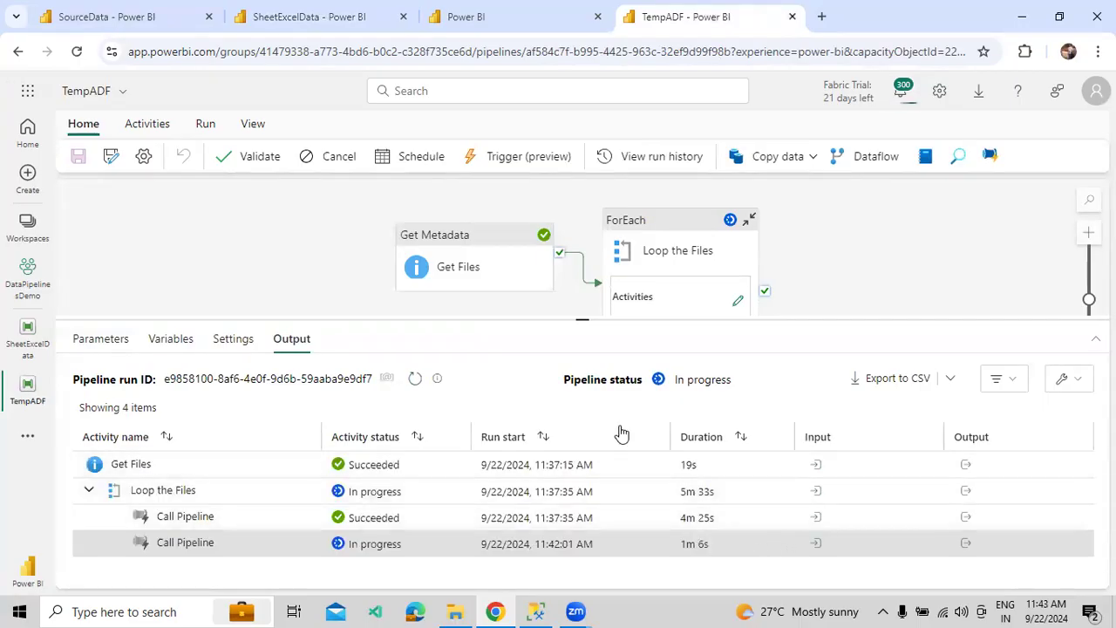
pyautogui.click(416, 382)
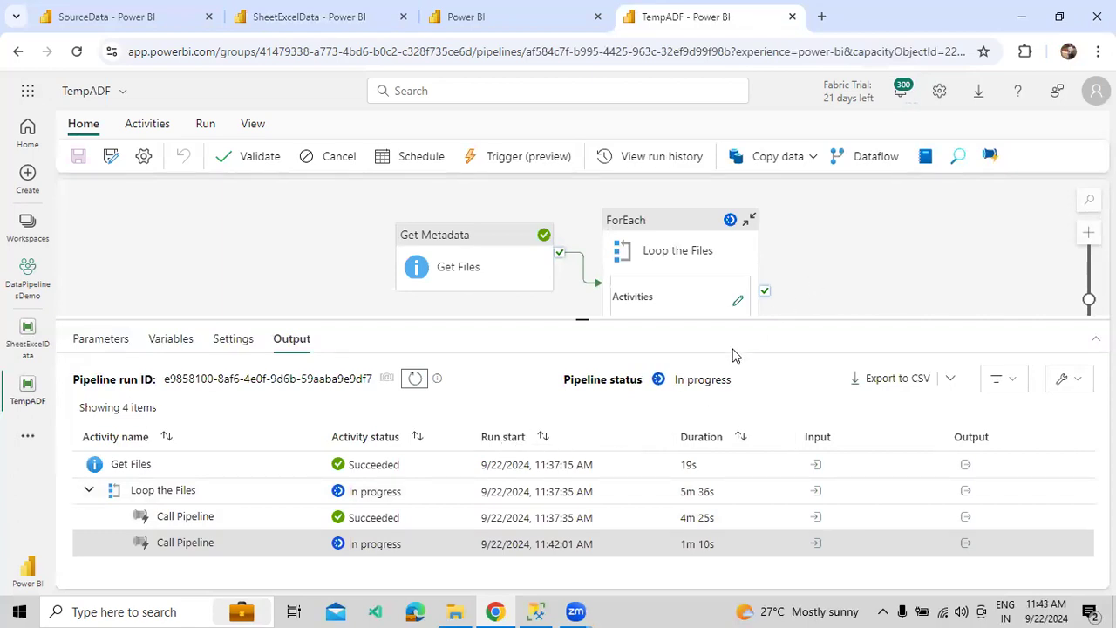
# - Switch to File Explorer, find Employee and Employee_Test in the Excel Data folder, and compare them with the lakehouse's TestExcel folder
pyautogui.click(469, 609)
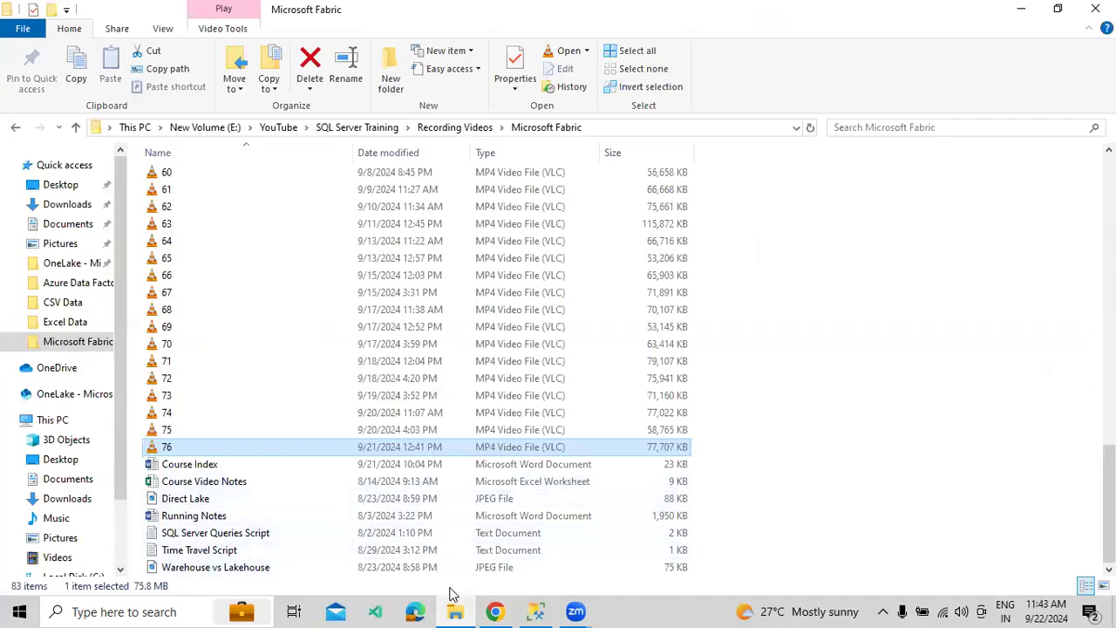
pyautogui.press('super+e')
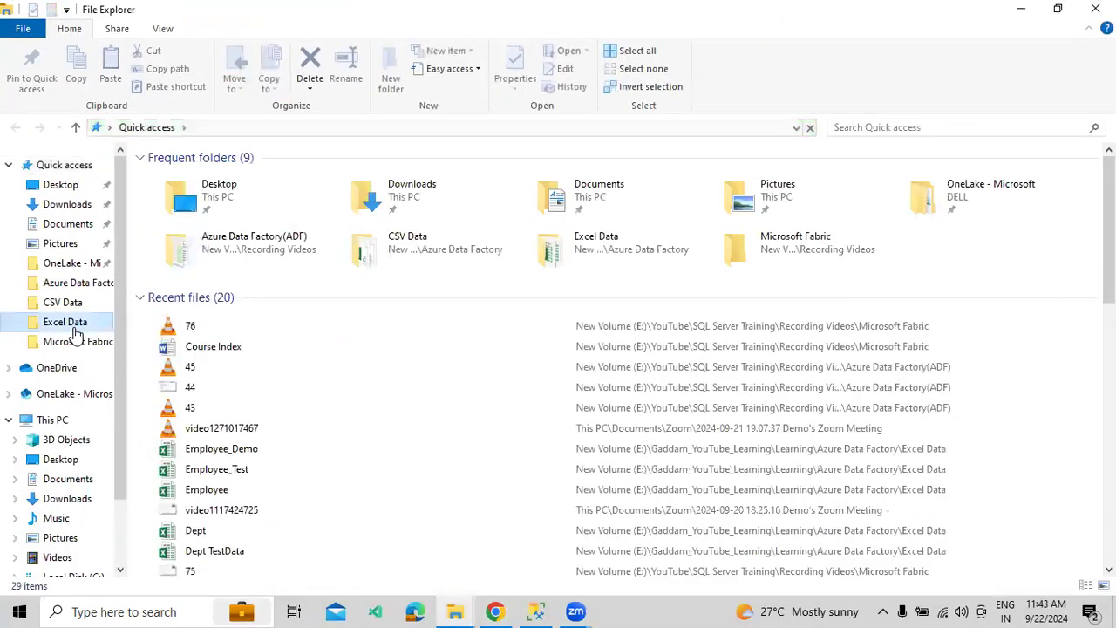
pyautogui.click(96, 321)
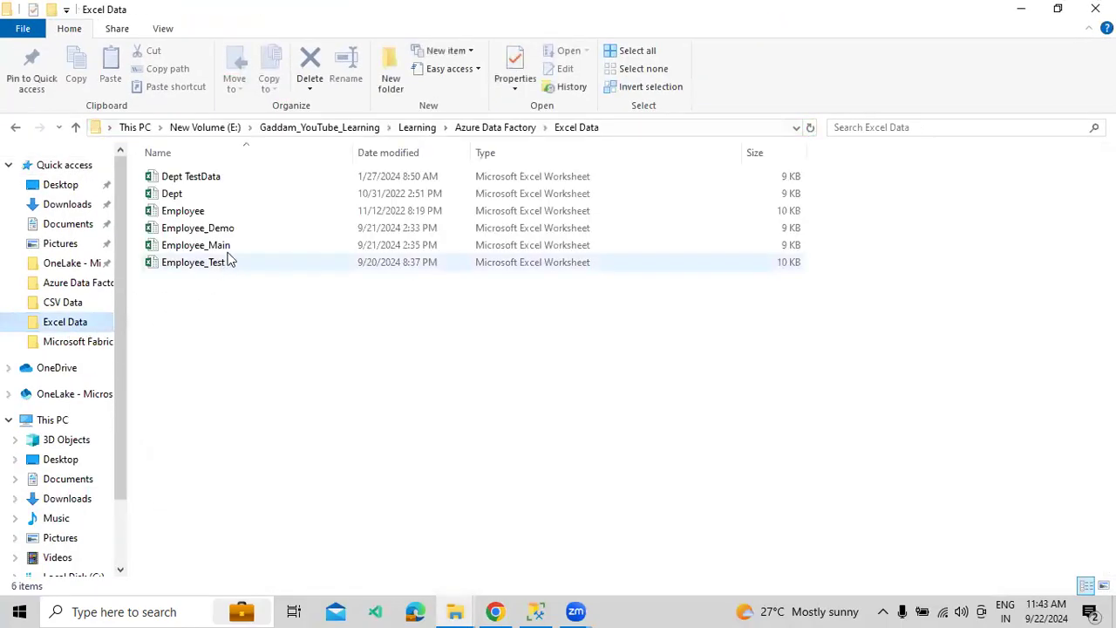
pyautogui.doubleClick(210, 212)
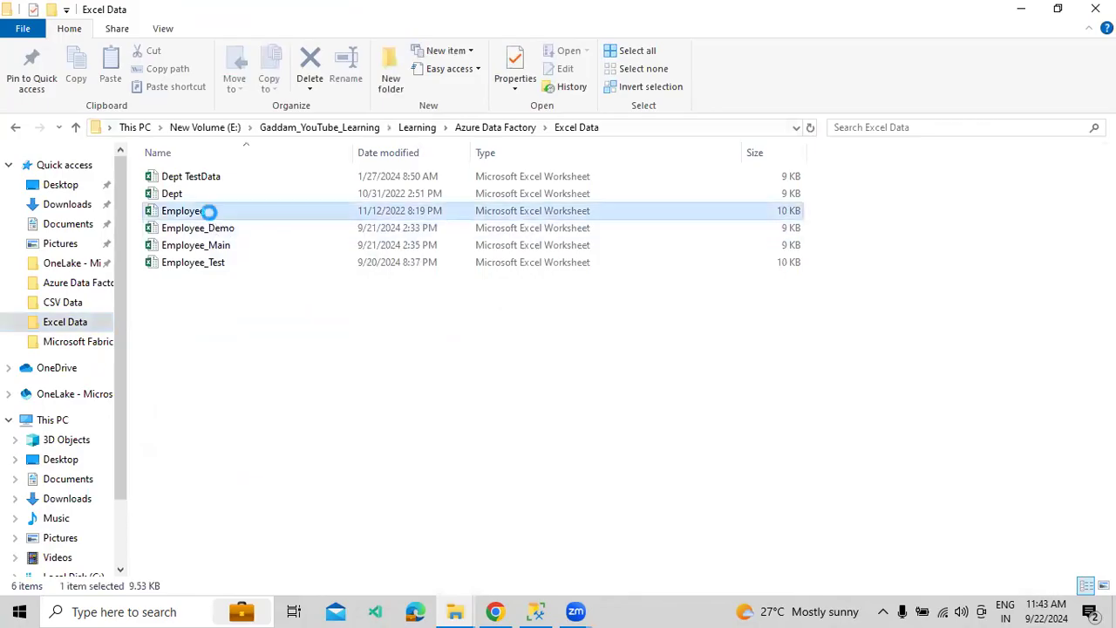
pyautogui.keyDown('ctrl'); pyautogui.click(214, 265); pyautogui.keyUp('ctrl')
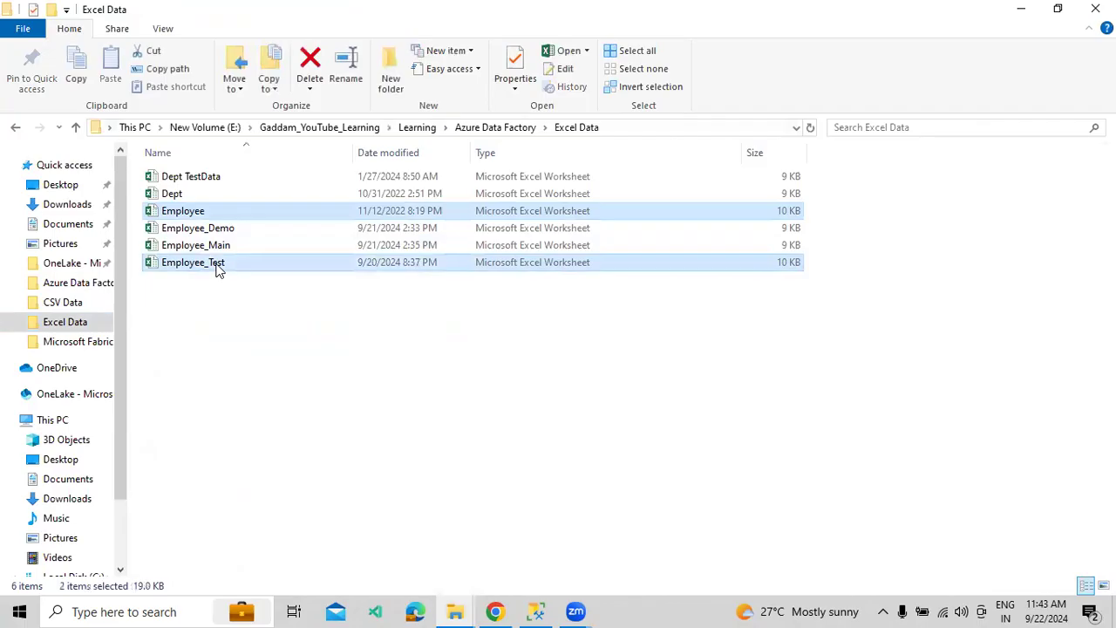
pyautogui.click(494, 612)
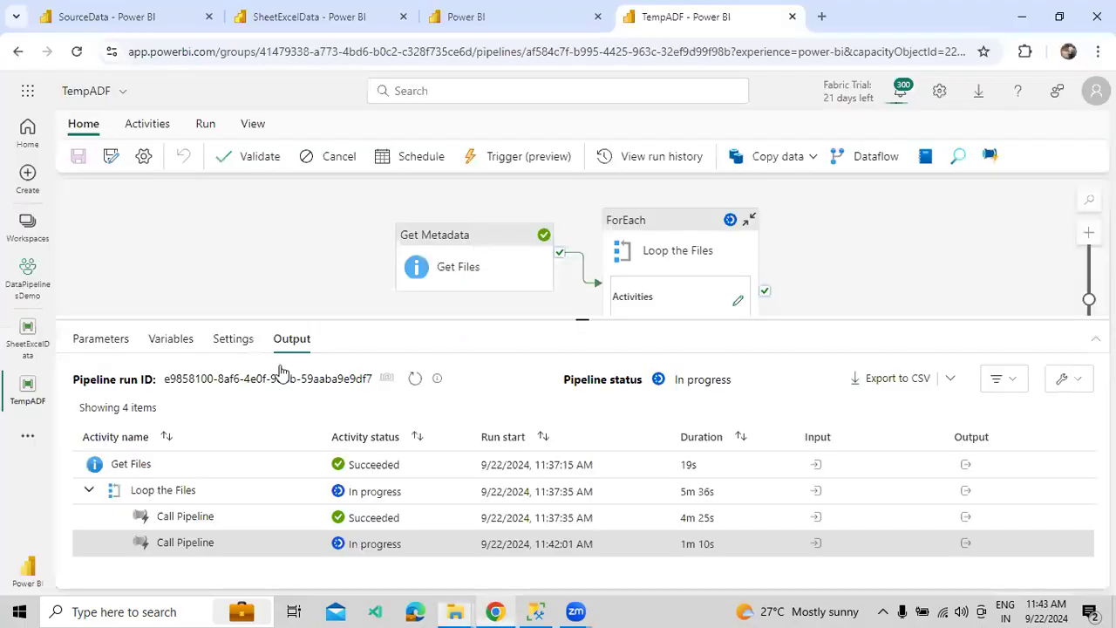
pyautogui.click(137, 22)
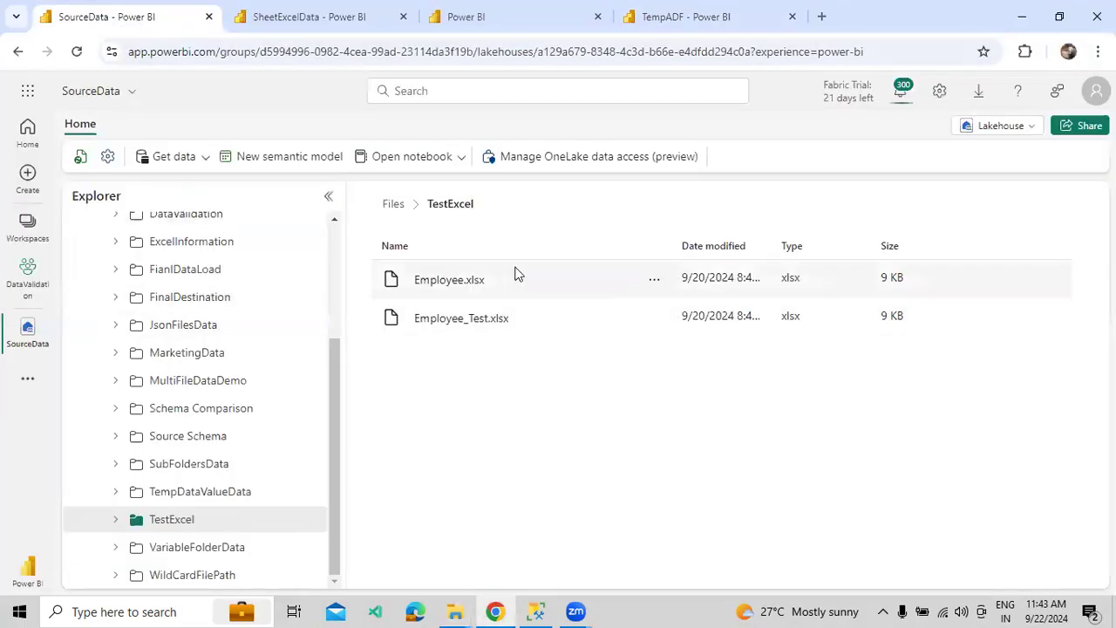
# - Open the Employee_Main workbook from the Excel Data folder in Excel and dismiss the activation notice
pyautogui.click(1022, 16)
pyautogui.click(284, 340)
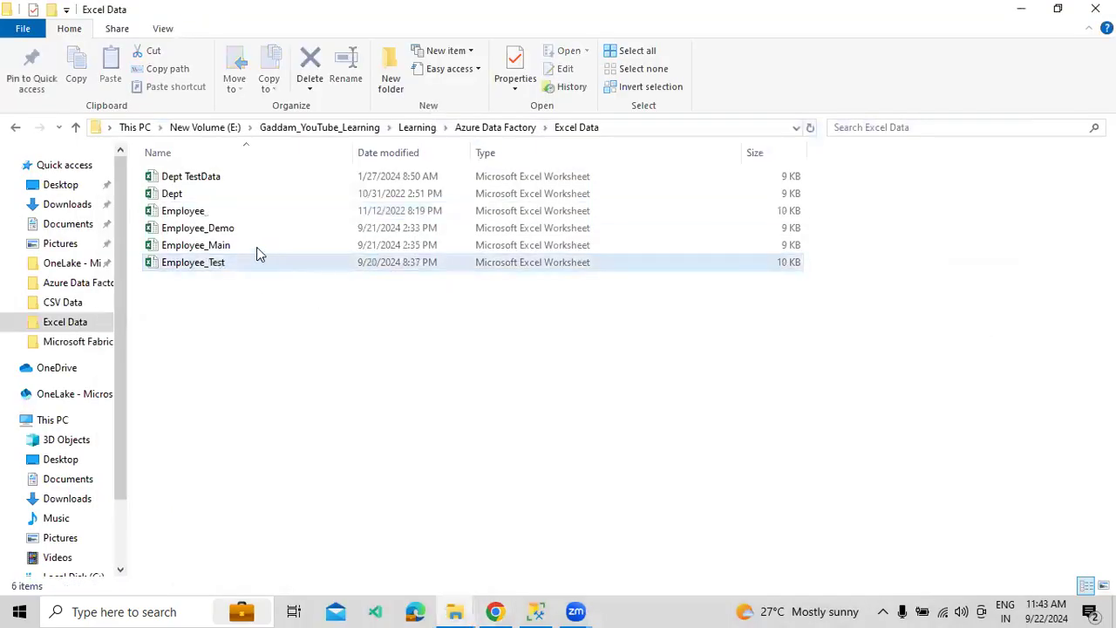
pyautogui.click(247, 230)
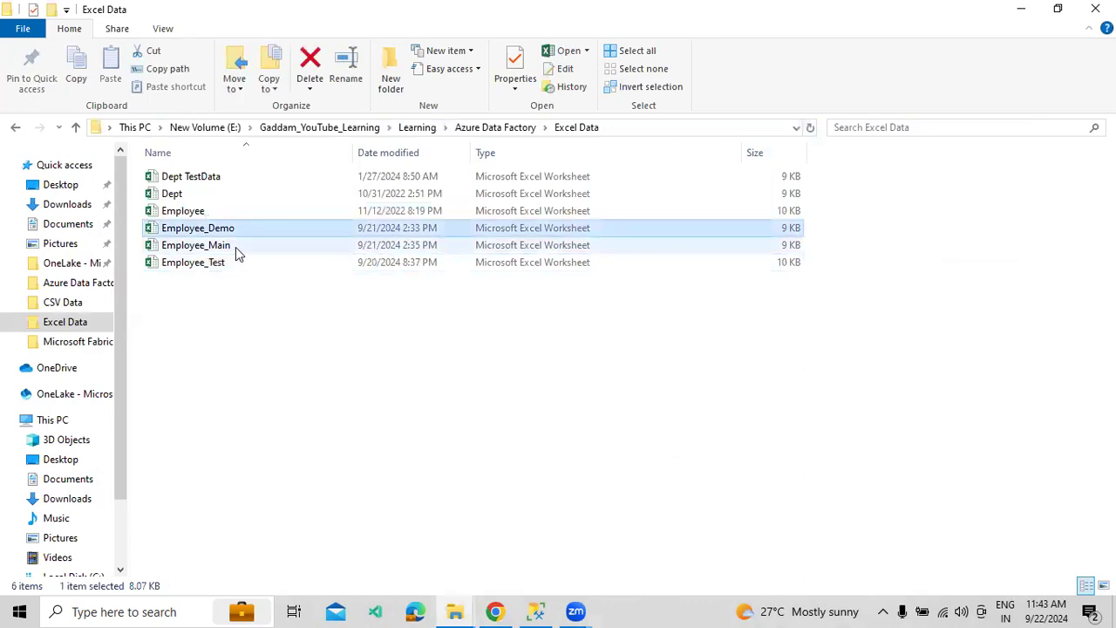
pyautogui.click(236, 247)
pyautogui.doubleClick(236, 248)
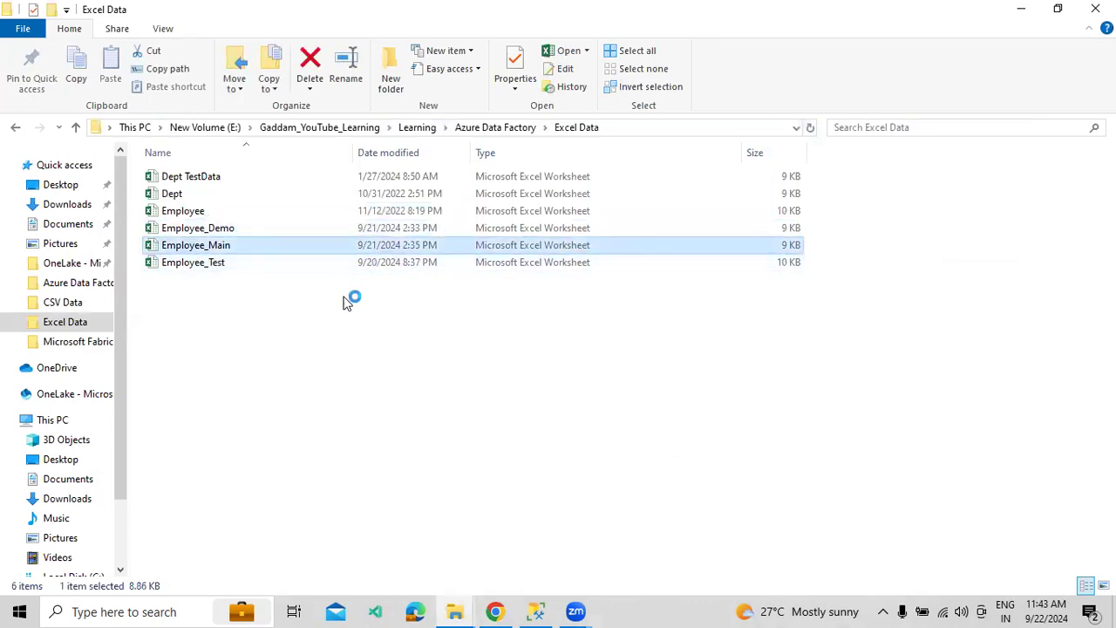
pyautogui.click(495, 611)
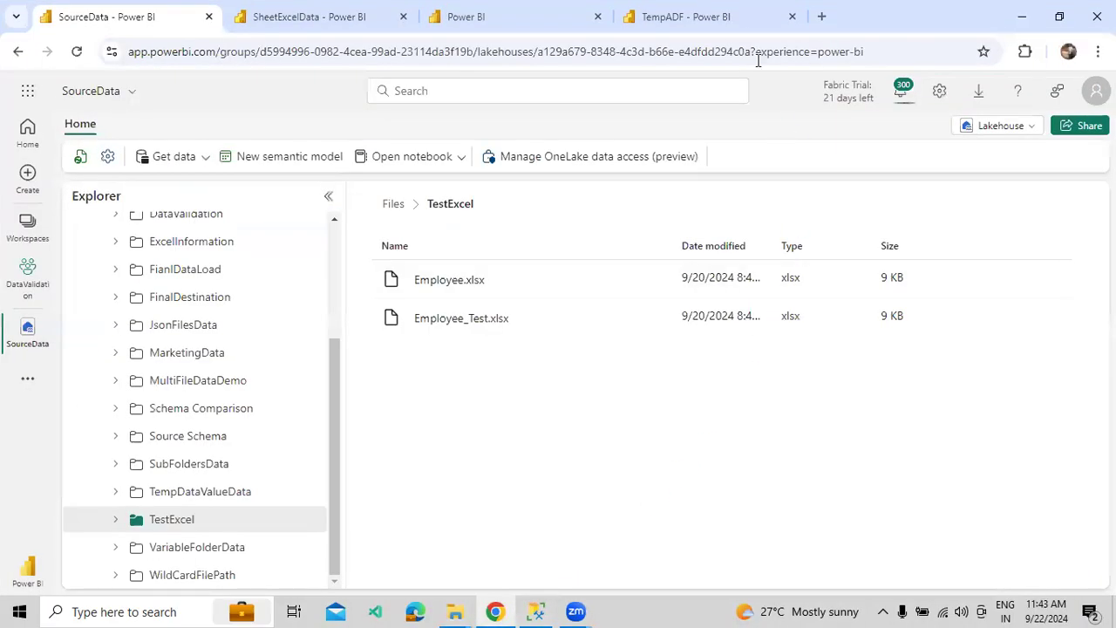
pyautogui.click(748, 23)
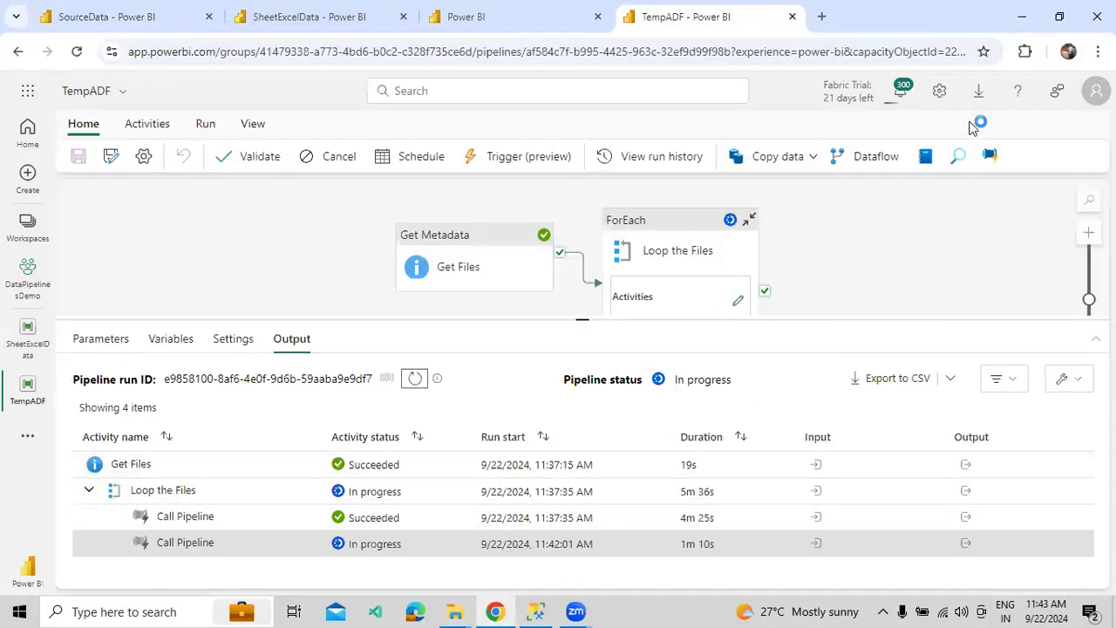
pyautogui.click(1023, 17)
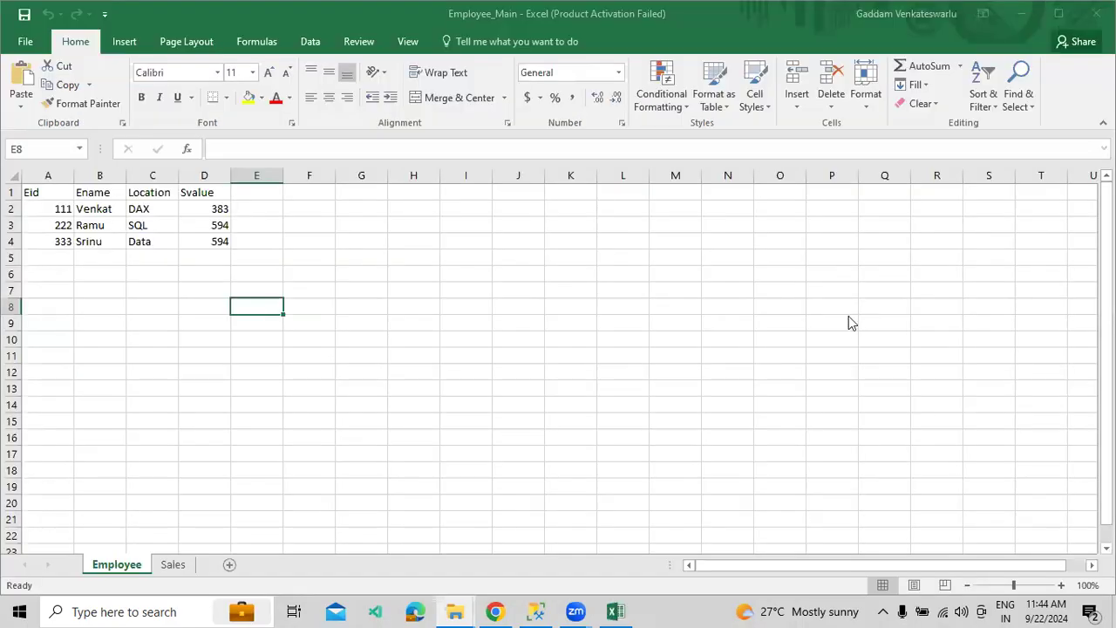
pyautogui.click(720, 467)
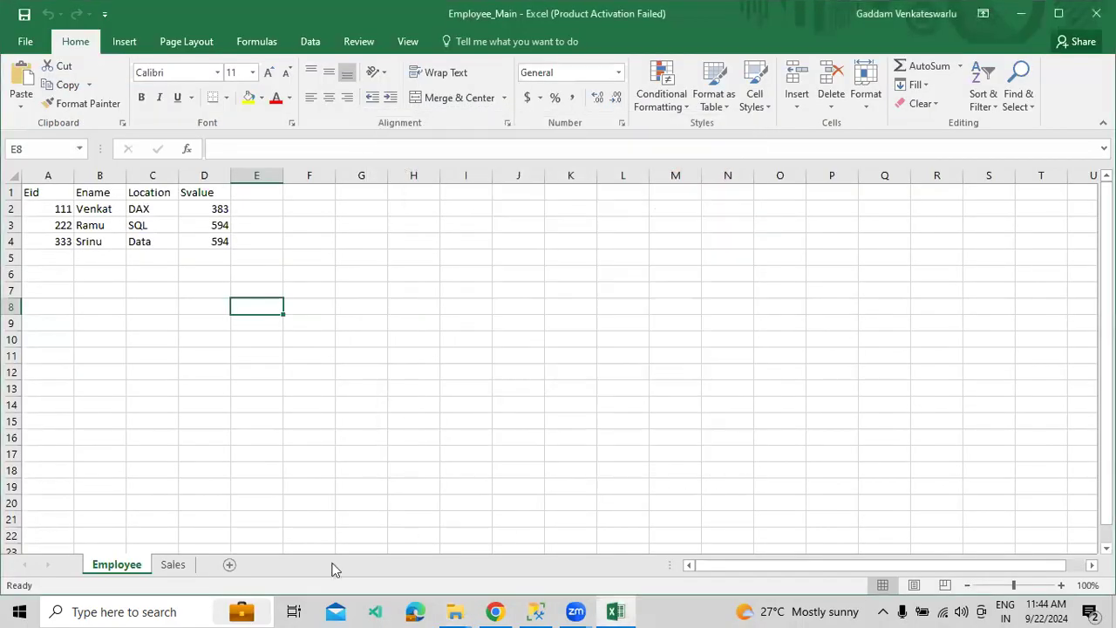
# - Examine the Sales and Employee sheets of the Employee_Main workbook and close the workbook
pyautogui.click(179, 565)
pyautogui.click(131, 566)
pyautogui.click(170, 566)
pyautogui.click(133, 567)
pyautogui.click(156, 567)
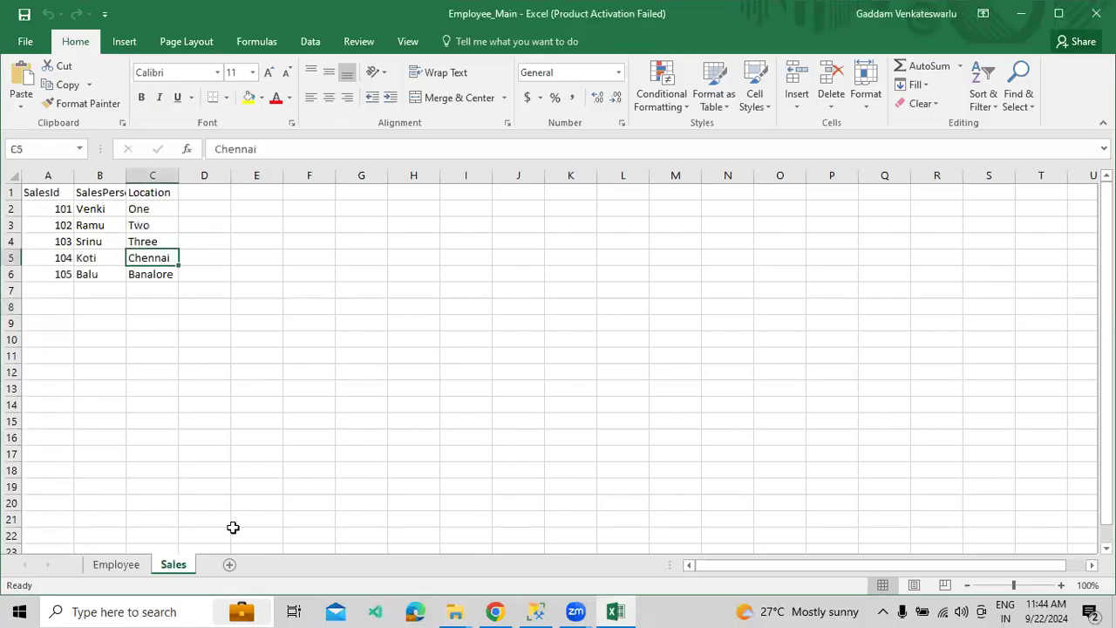
pyautogui.click(1096, 13)
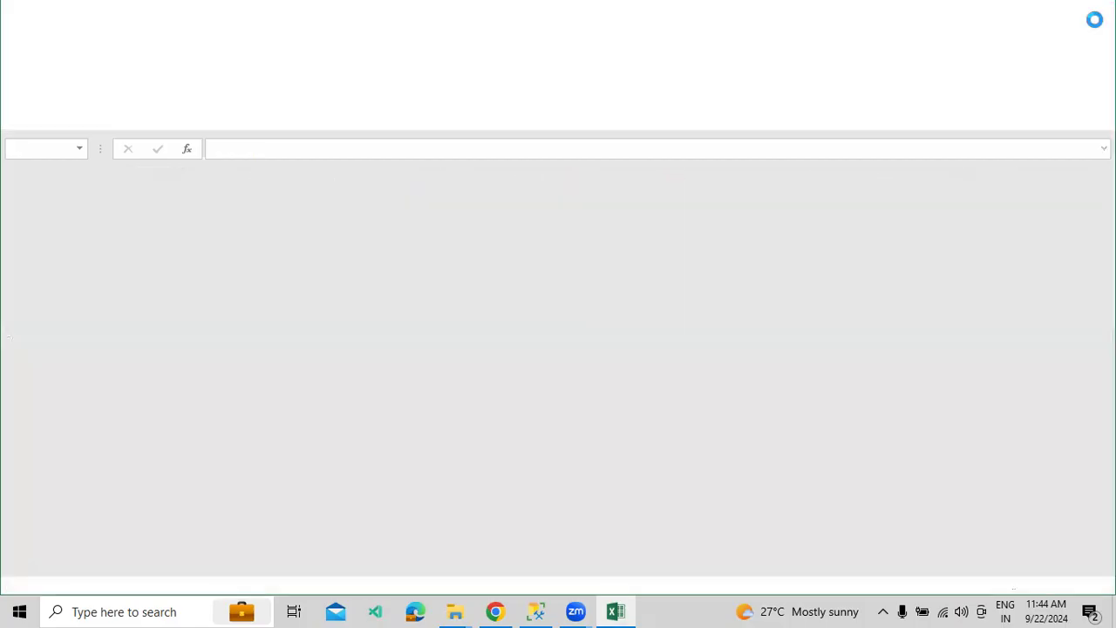
# - Open the Employee_Demo workbook, examine its Dept sheet, and close the workbook
pyautogui.click(230, 230)
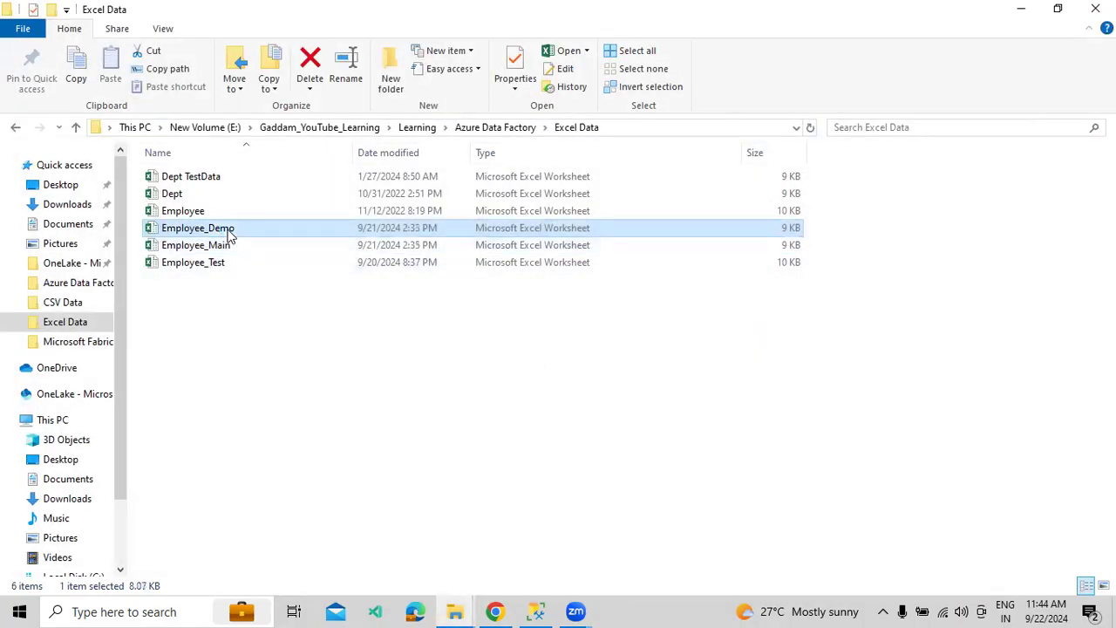
pyautogui.doubleClick(229, 231)
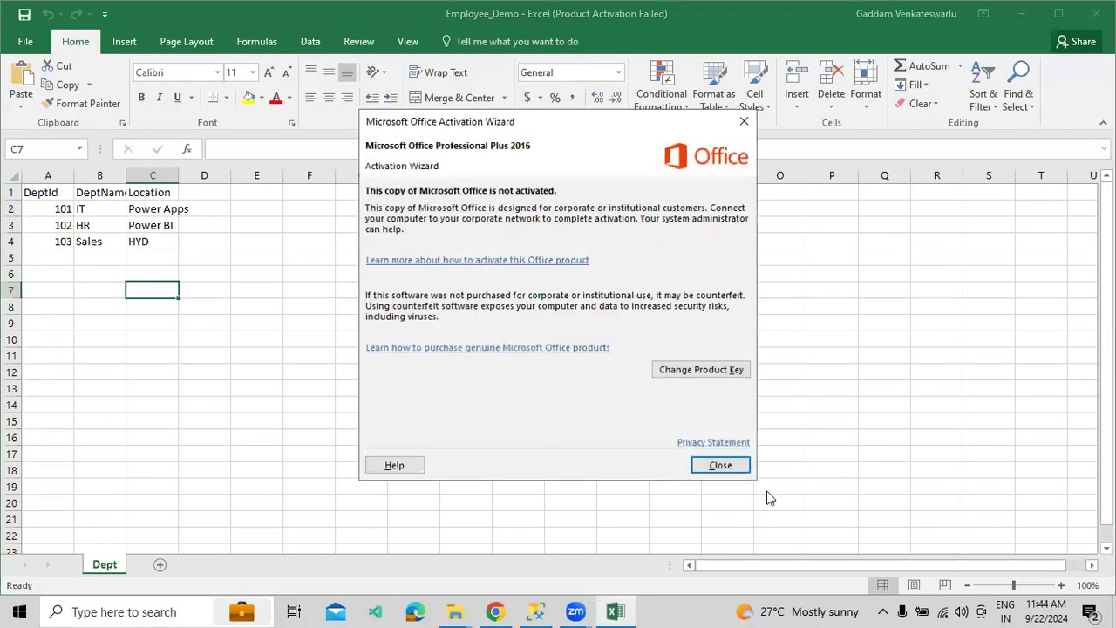
pyautogui.click(737, 462)
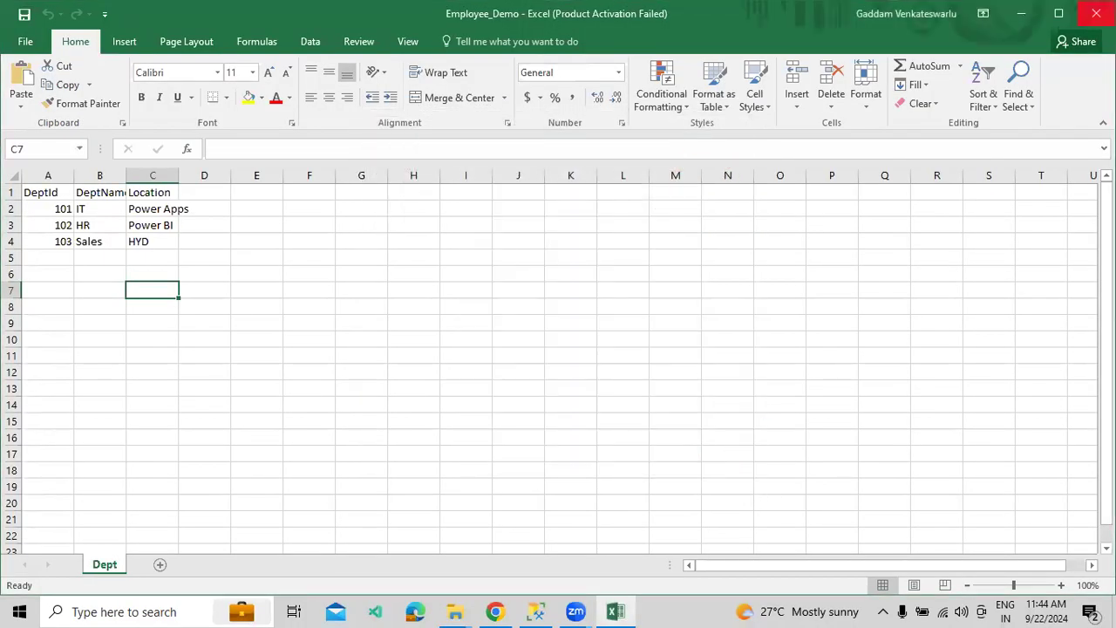
pyautogui.click(1096, 13)
# - Return to the TempADF pipeline in the browser and keep refreshing its run to monitor the second Call Pipeline activity
pyautogui.click(493, 610)
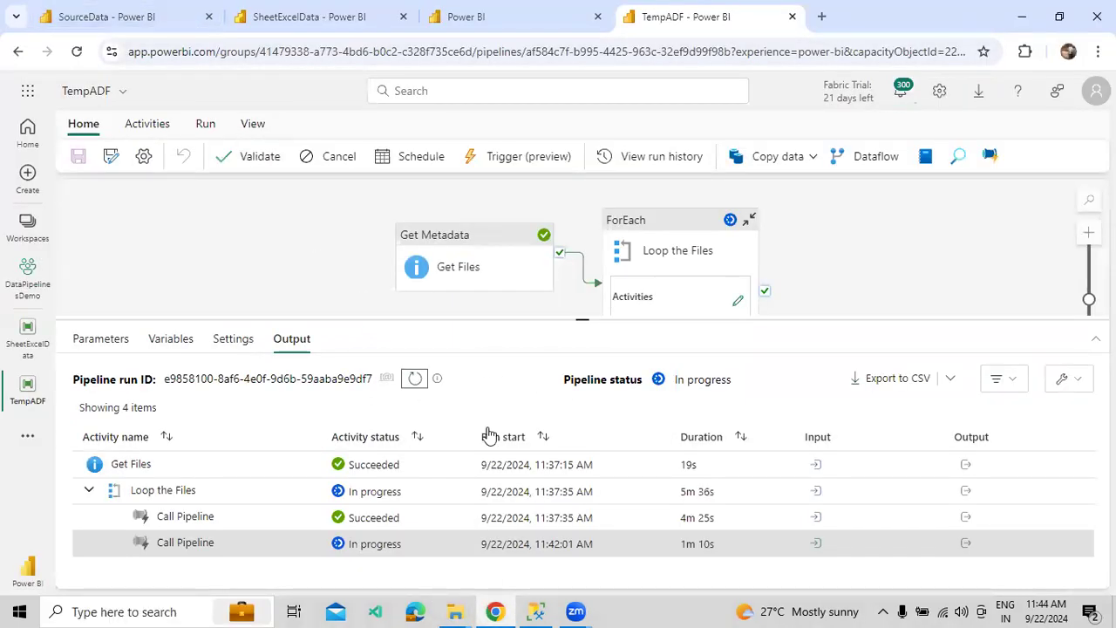
pyautogui.click(414, 383)
pyautogui.click(415, 380)
pyautogui.click(416, 380)
pyautogui.moveTo(580, 320); pyautogui.dragTo(577, 296)
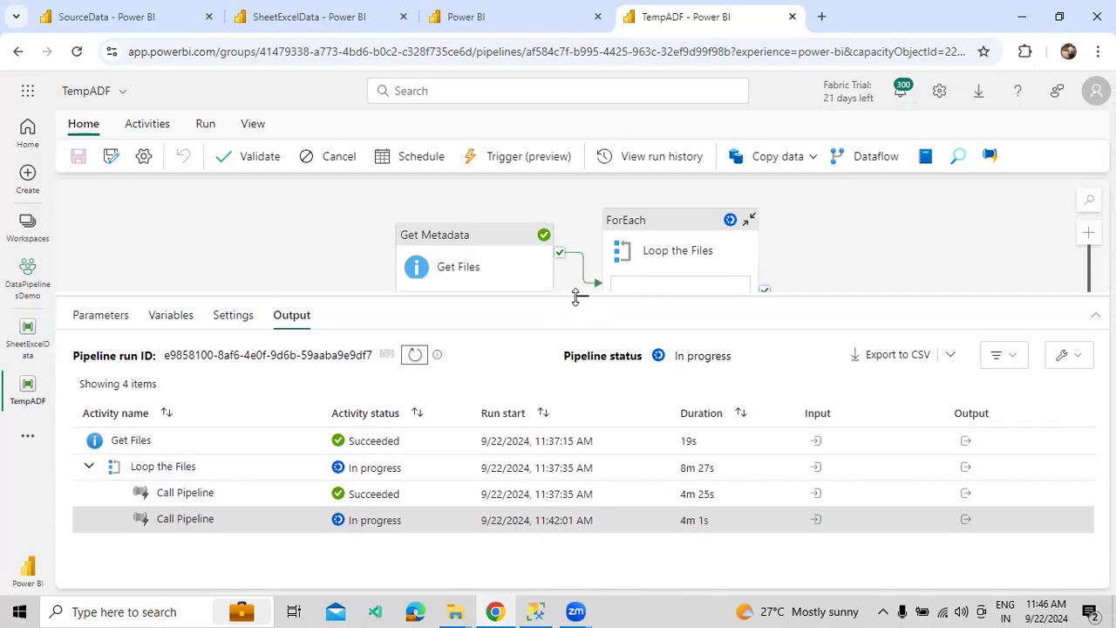
pyautogui.click(415, 359)
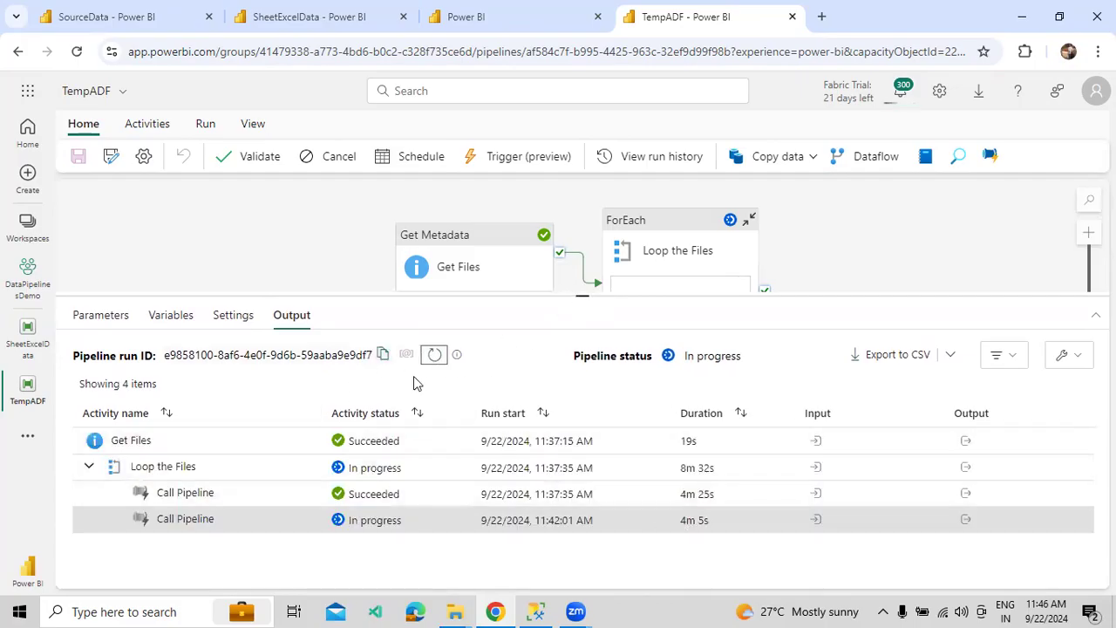
pyautogui.click(417, 361)
pyautogui.click(416, 357)
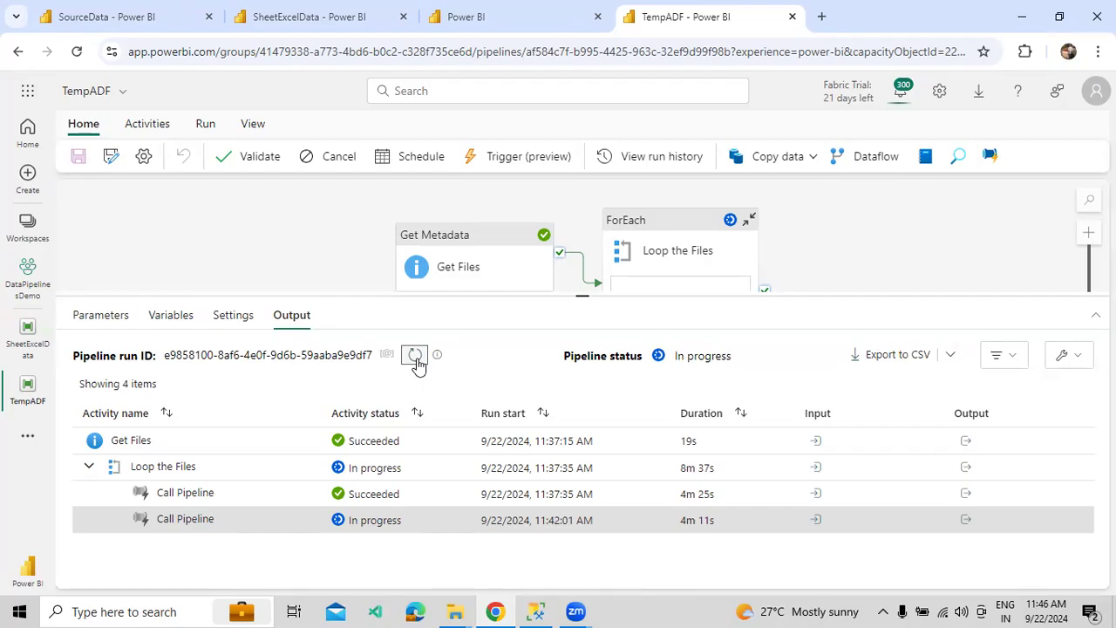
pyautogui.click(416, 356)
pyautogui.click(414, 358)
pyautogui.click(414, 358)
pyautogui.click(414, 362)
pyautogui.click(414, 362)
pyautogui.click(414, 359)
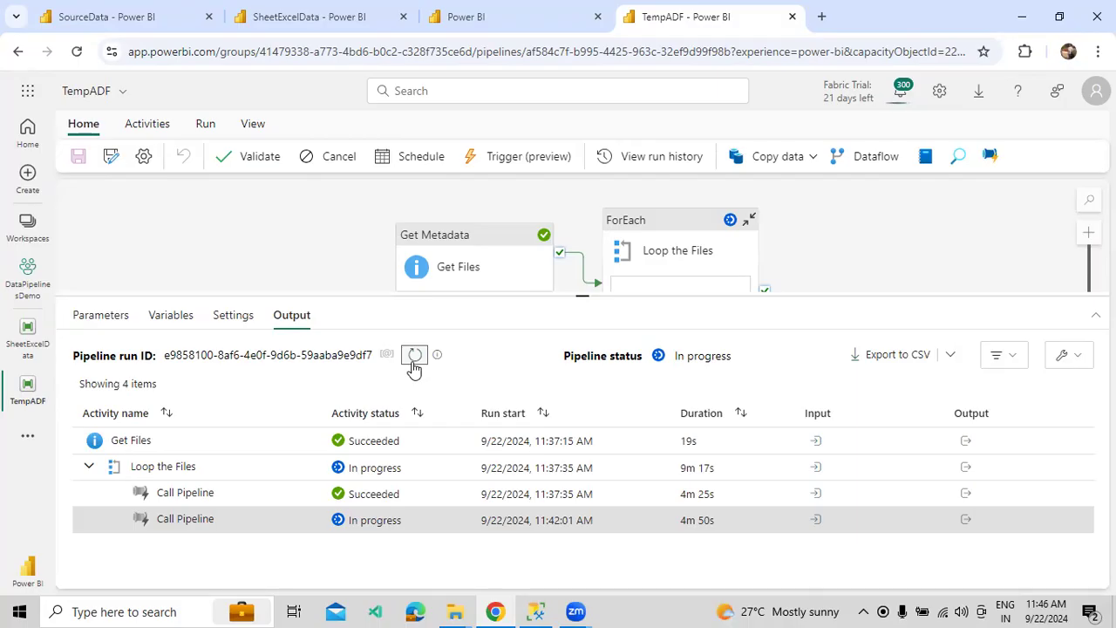
# - Open the second Call Pipeline activity's SheetExcelData run from its output, check its status, and return to the TempADF run
pyautogui.click(966, 521)
pyautogui.click(962, 406)
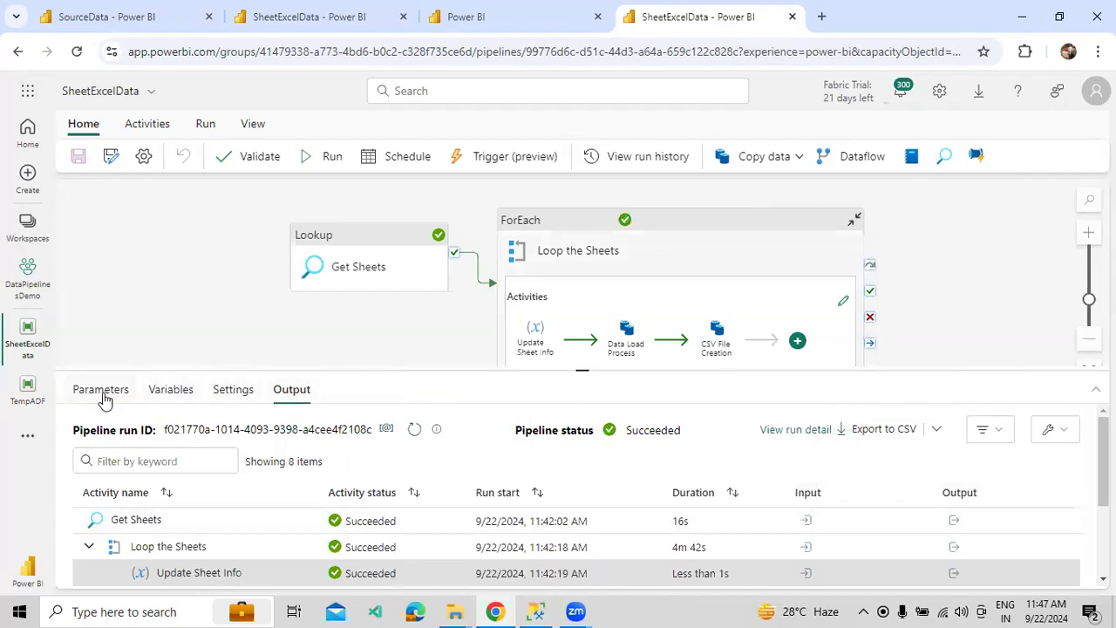
pyautogui.click(33, 395)
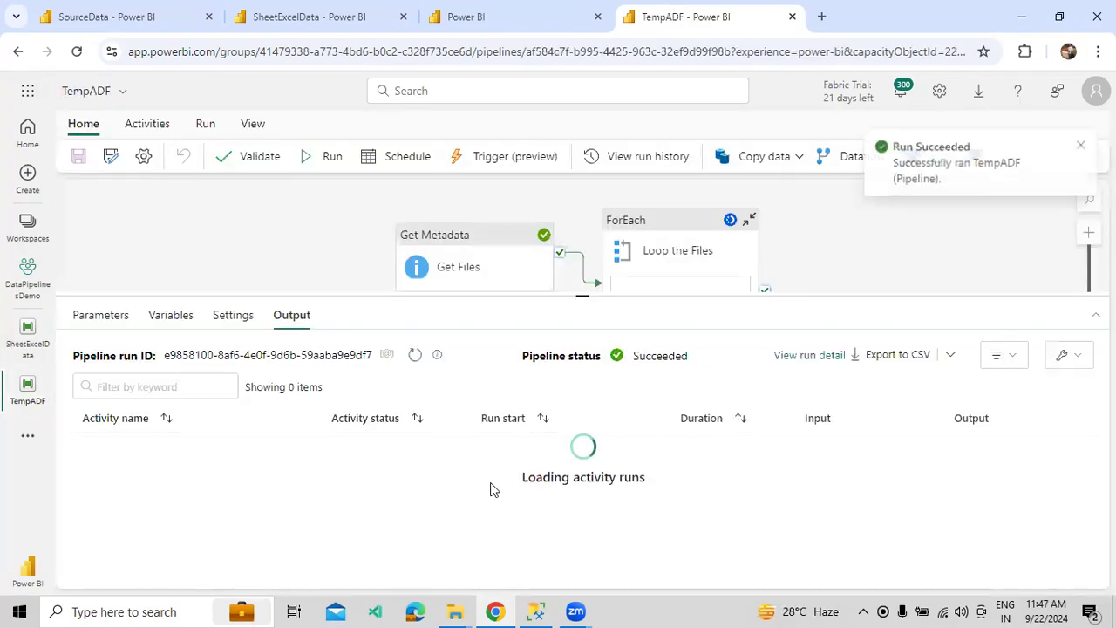
# - Upload Employee_Main and Employee_Demo from the Excel Data folder into the SourceData lakehouse's TestExcel folder
pyautogui.click(114, 14)
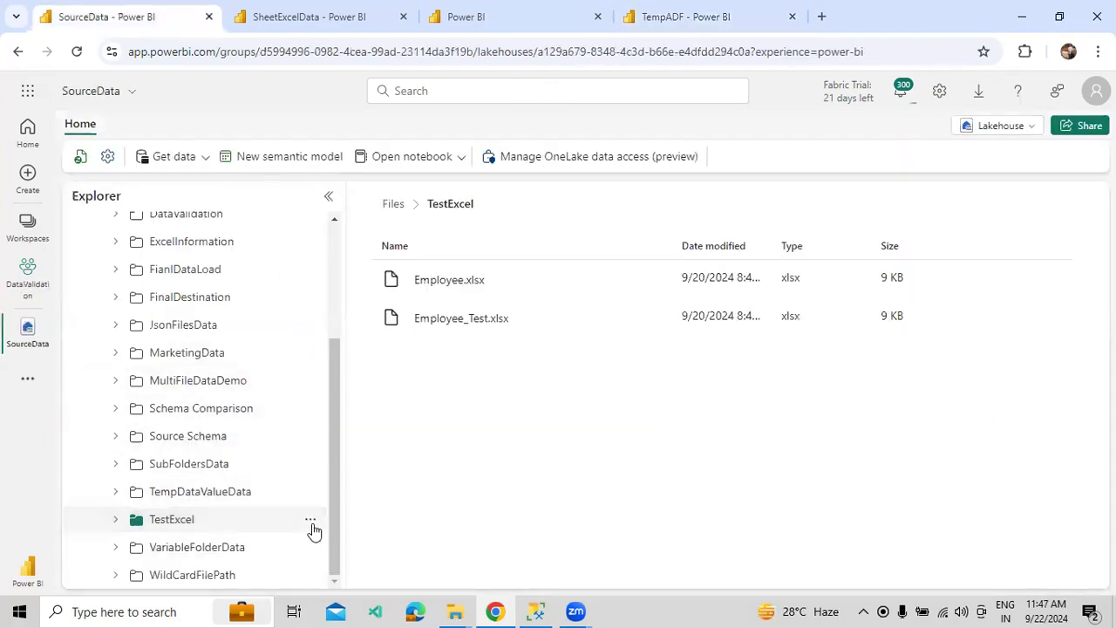
pyautogui.click(309, 520)
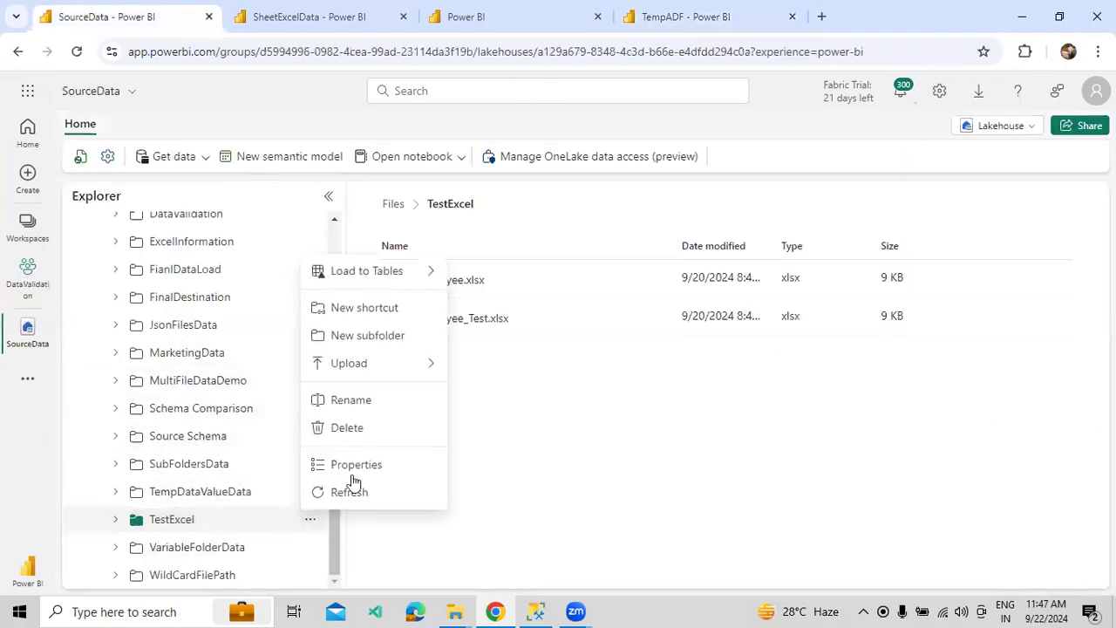
pyautogui.click(481, 368)
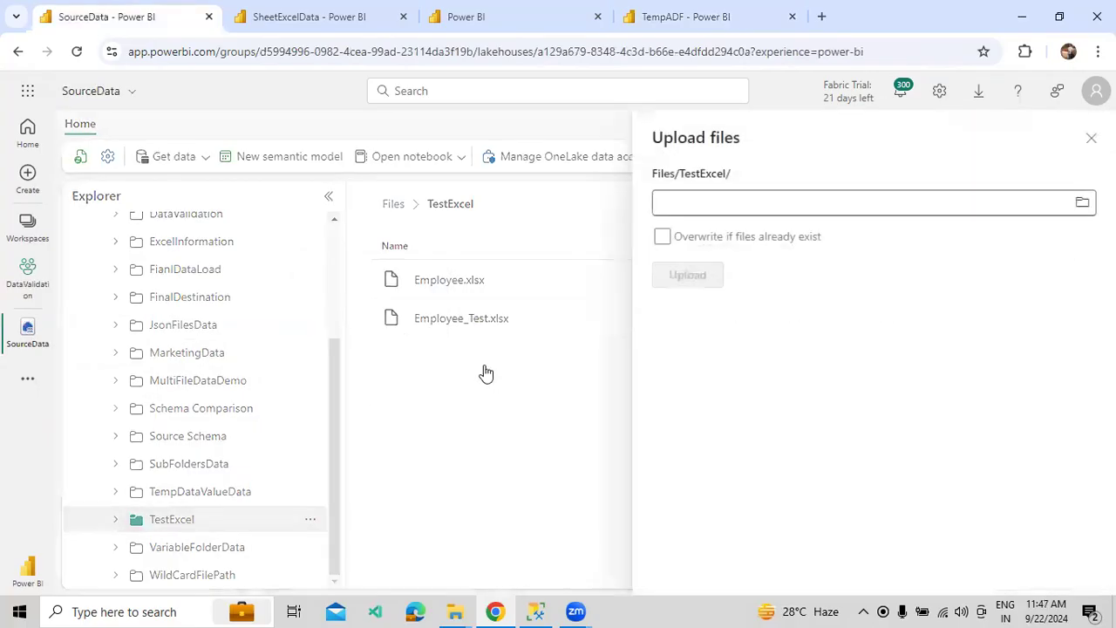
pyautogui.click(1082, 202)
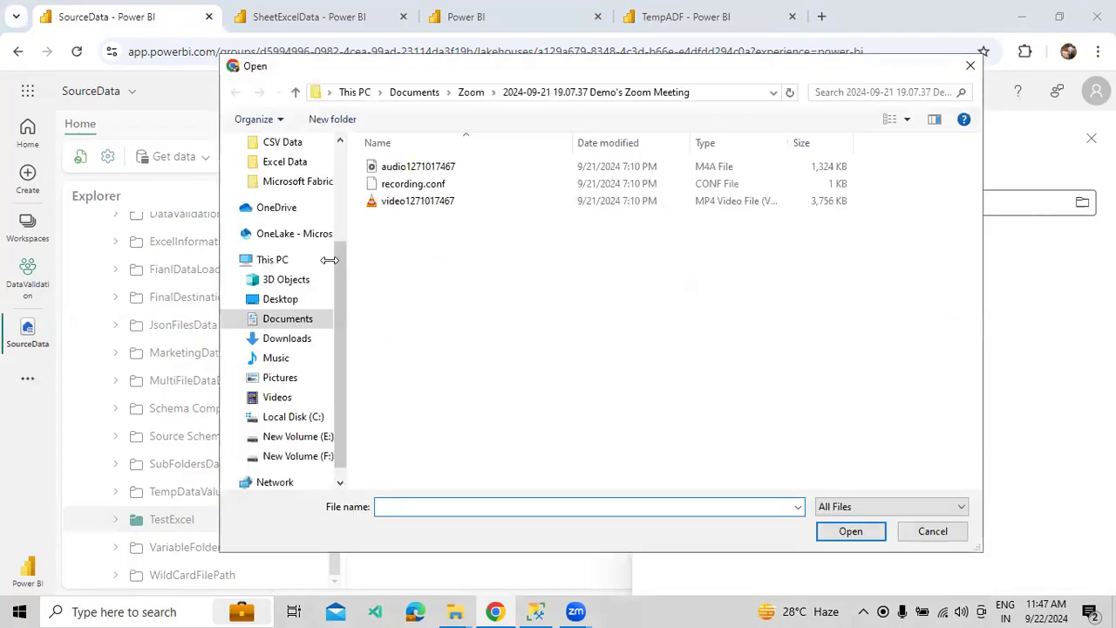
pyautogui.click(284, 164)
pyautogui.click(438, 237)
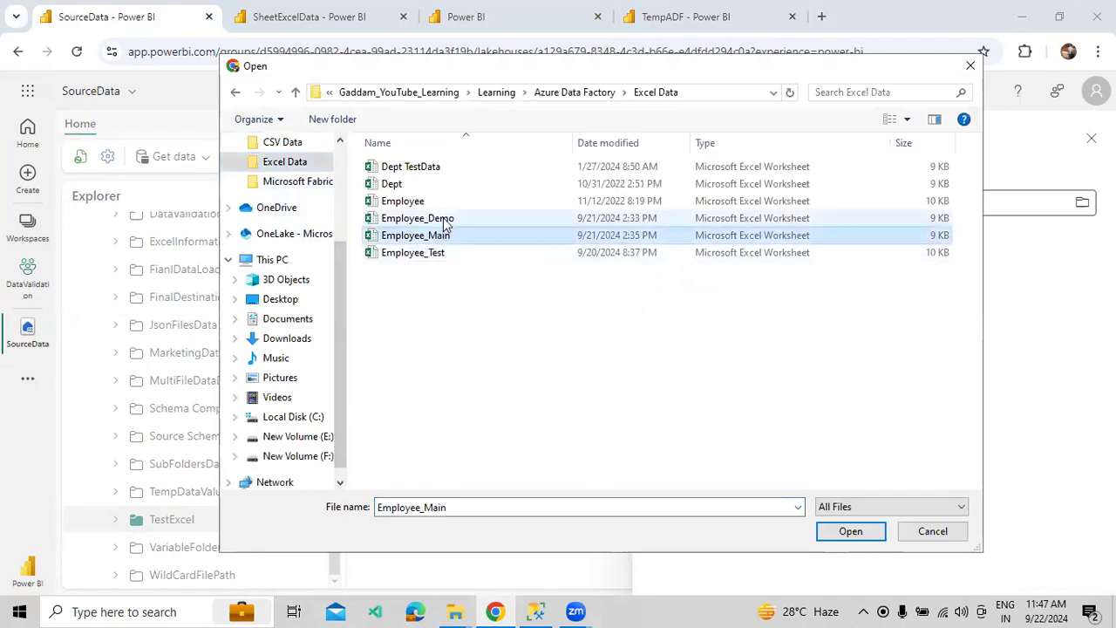
pyautogui.keyDown('ctrl'); pyautogui.click(445, 220); pyautogui.keyUp('ctrl')
pyautogui.press('Return')
pyautogui.click(686, 277)
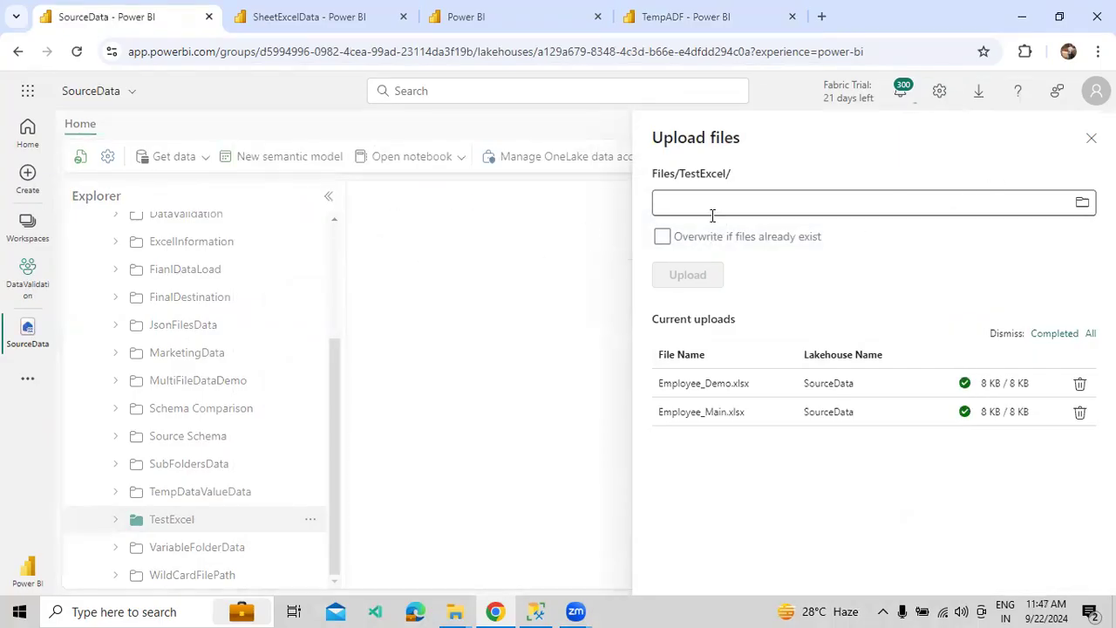
pyautogui.click(1090, 140)
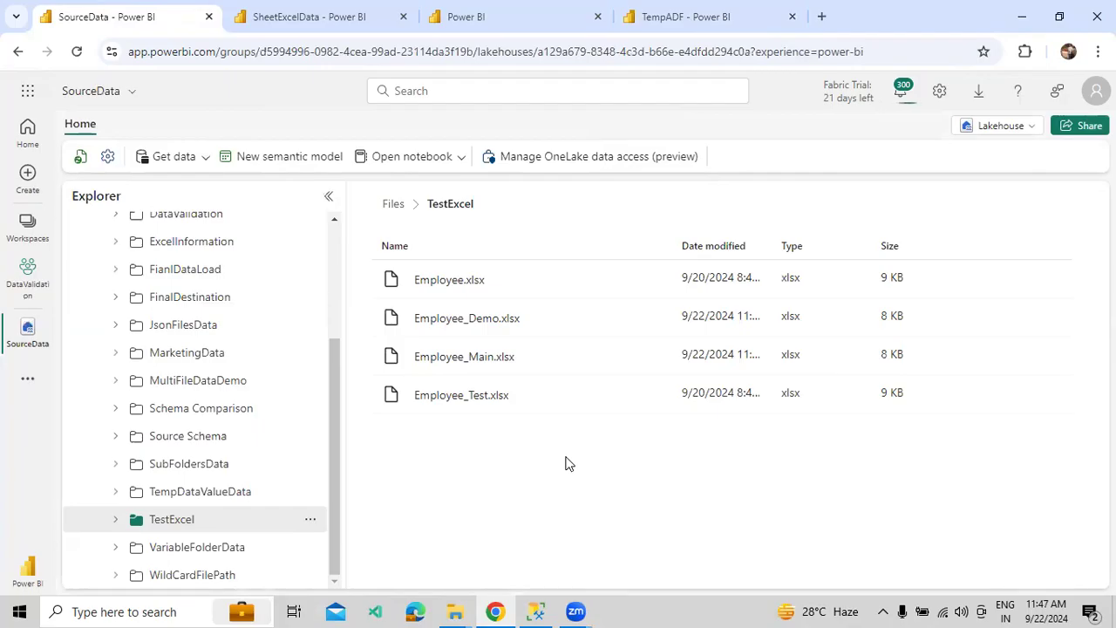
# - Reload the TempADF pipeline and run it
pyautogui.click(742, 26)
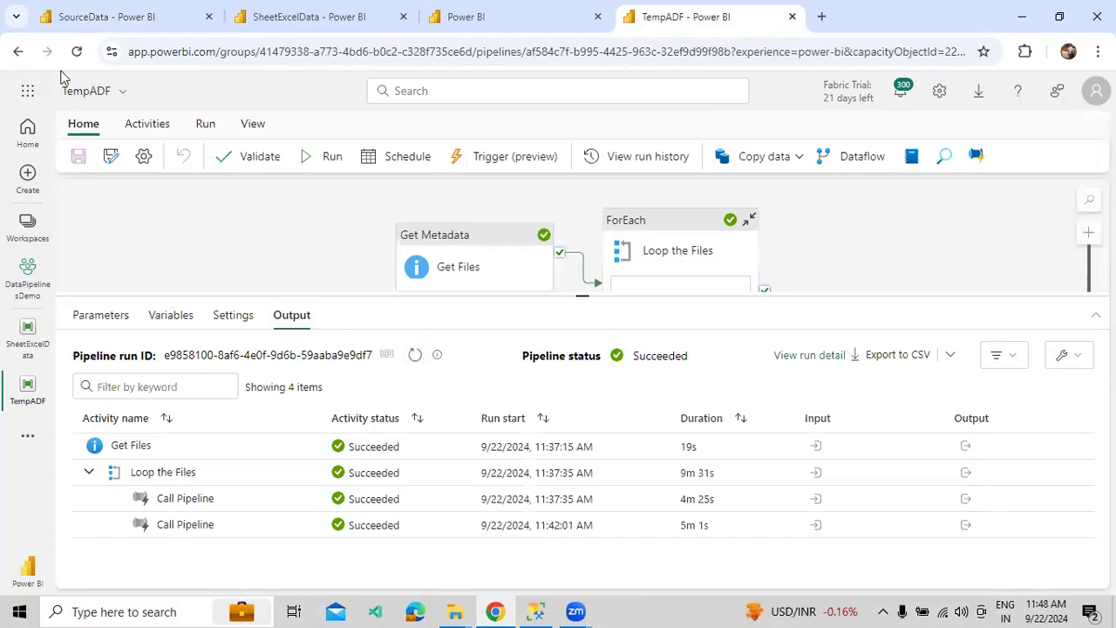
pyautogui.click(77, 51)
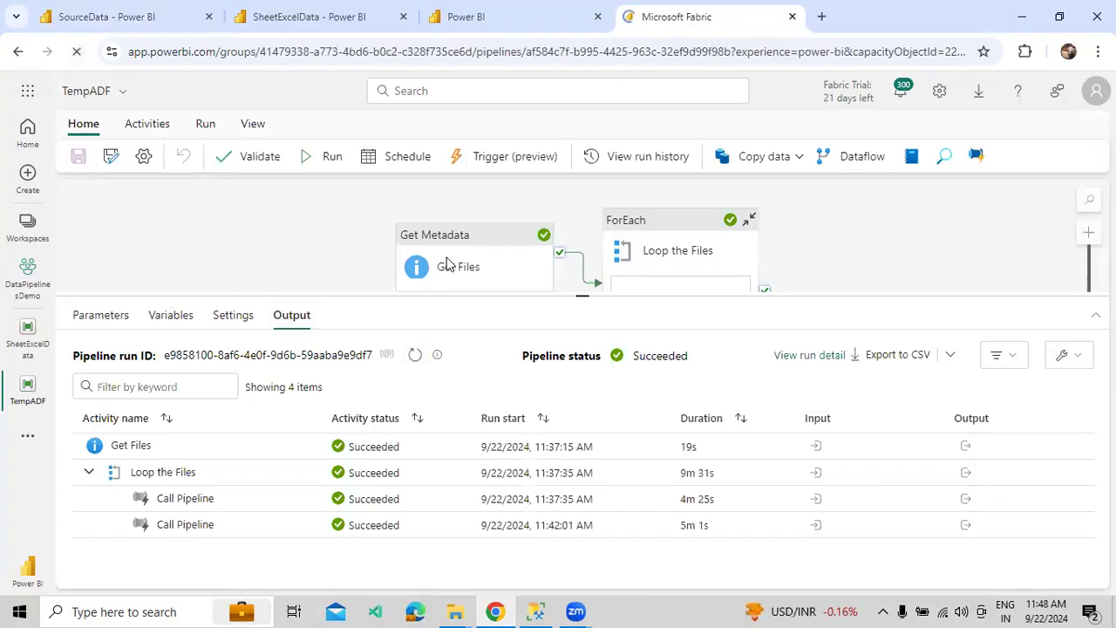
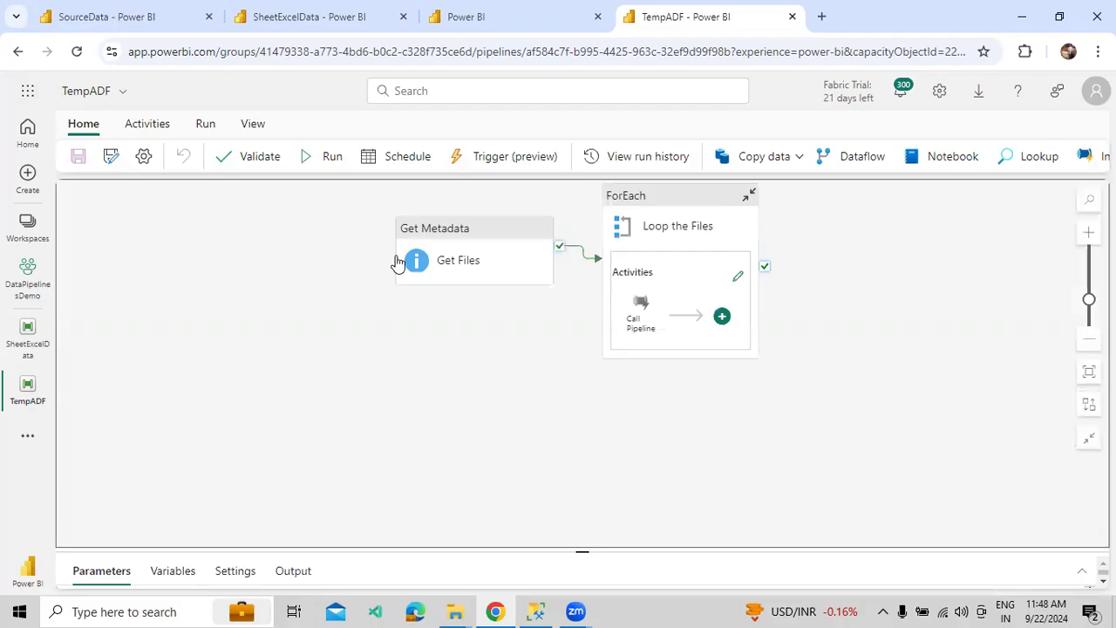
pyautogui.click(206, 123)
pyautogui.click(166, 156)
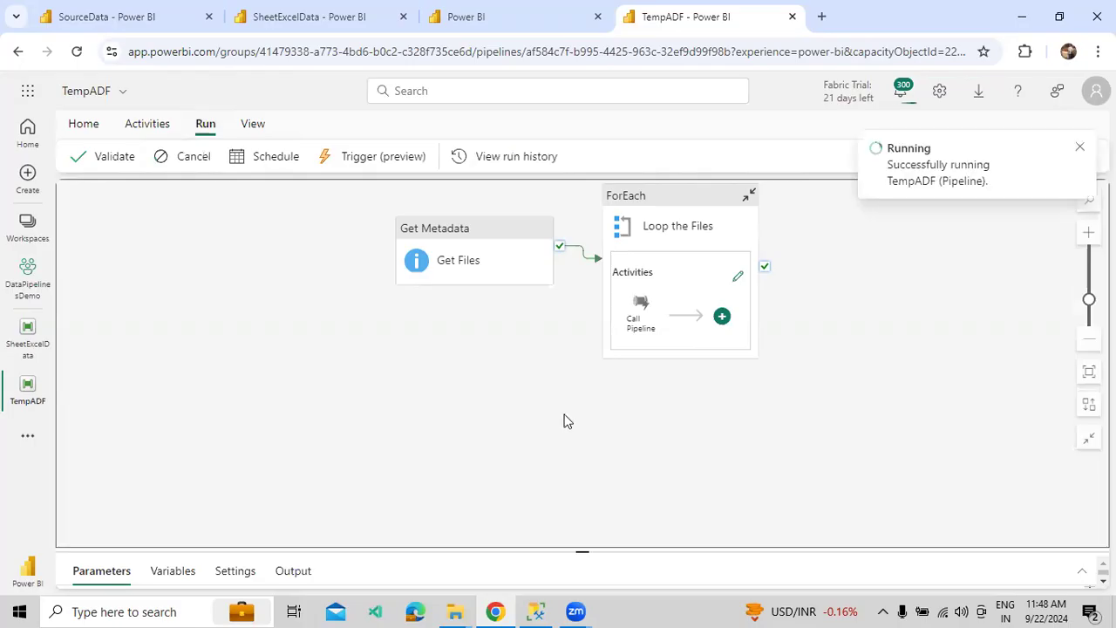
# - Enlarge the TempADF run output and open the child pipeline run from the Call Pipeline activity's output
pyautogui.moveTo(483, 548); pyautogui.dragTo(468, 393)
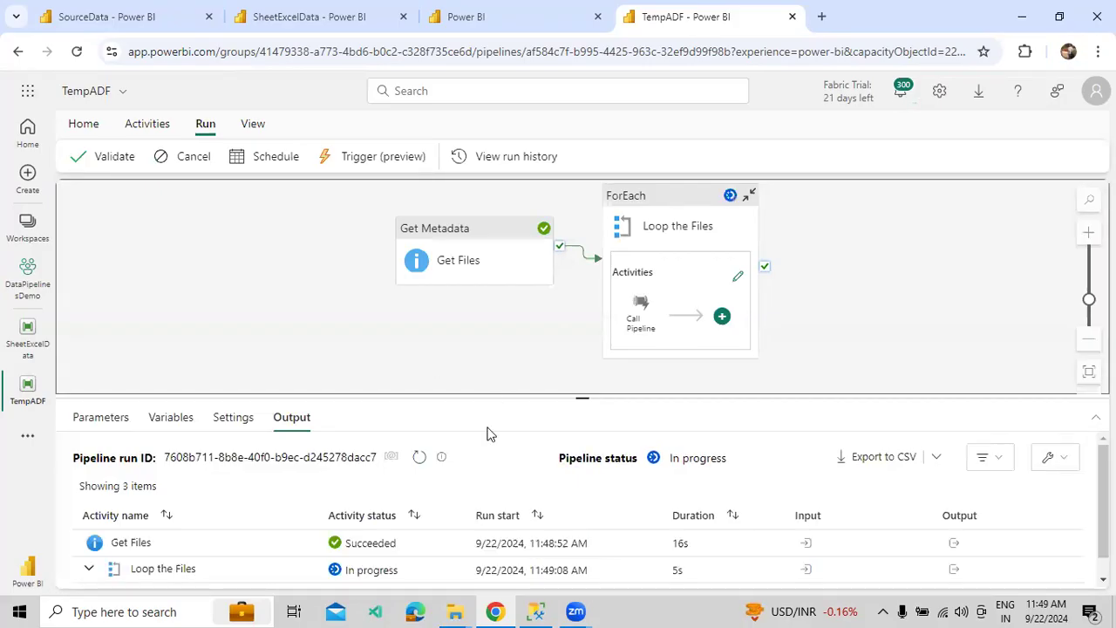
pyautogui.moveTo(493, 395); pyautogui.dragTo(515, 318)
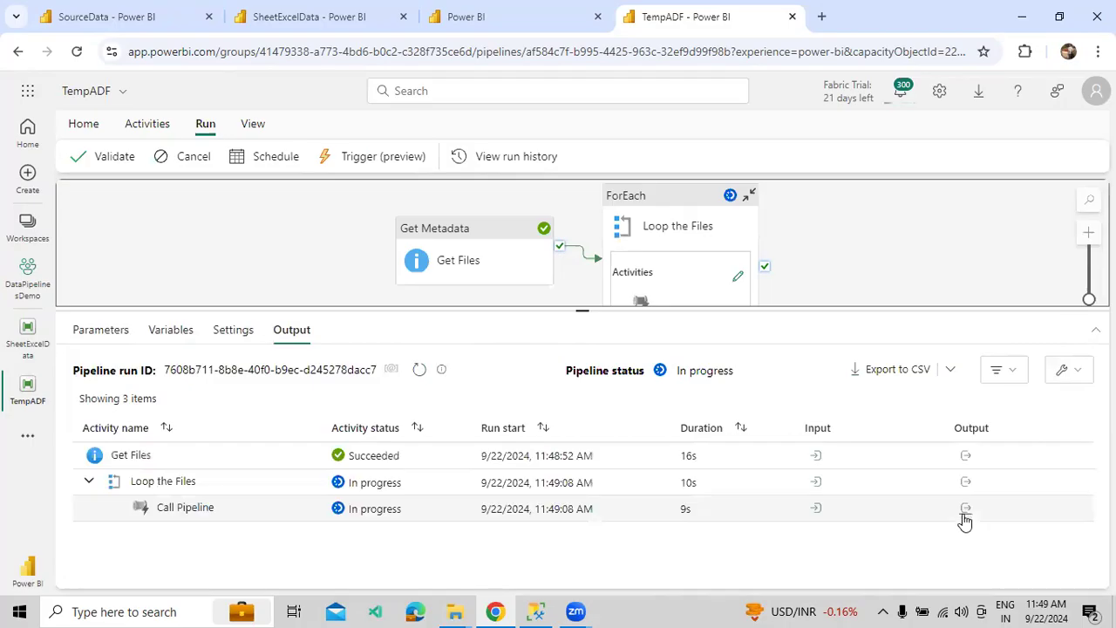
pyautogui.click(965, 512)
pyautogui.click(997, 384)
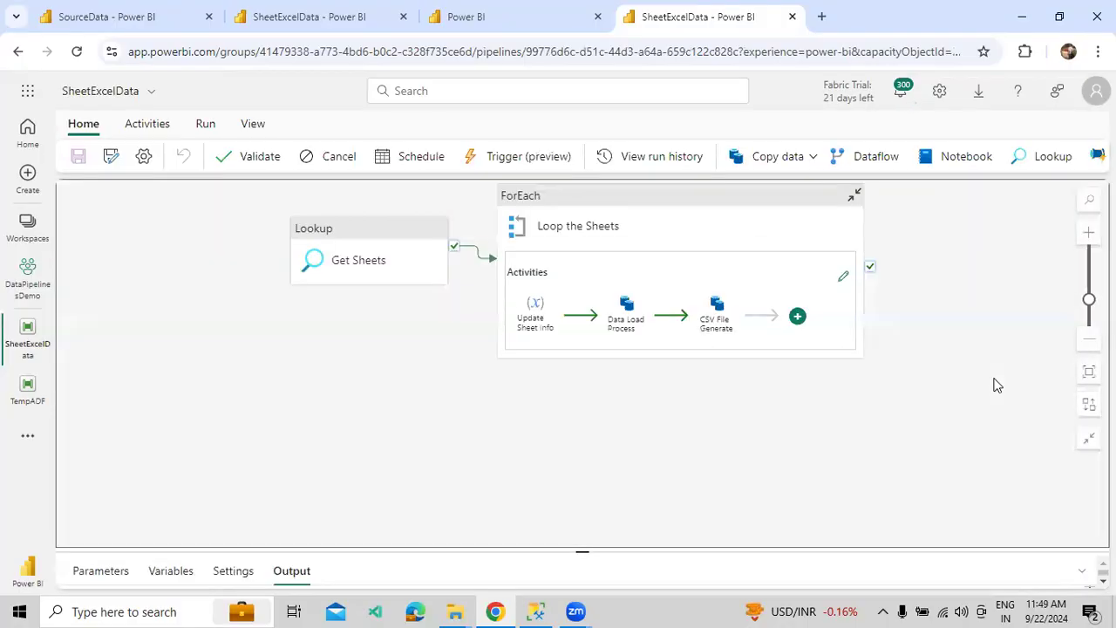
# - Enlarge the SheetExcelData run output and refresh its activity runs
pyautogui.moveTo(537, 552); pyautogui.dragTo(589, 369)
pyautogui.moveTo(451, 370); pyautogui.dragTo(456, 322)
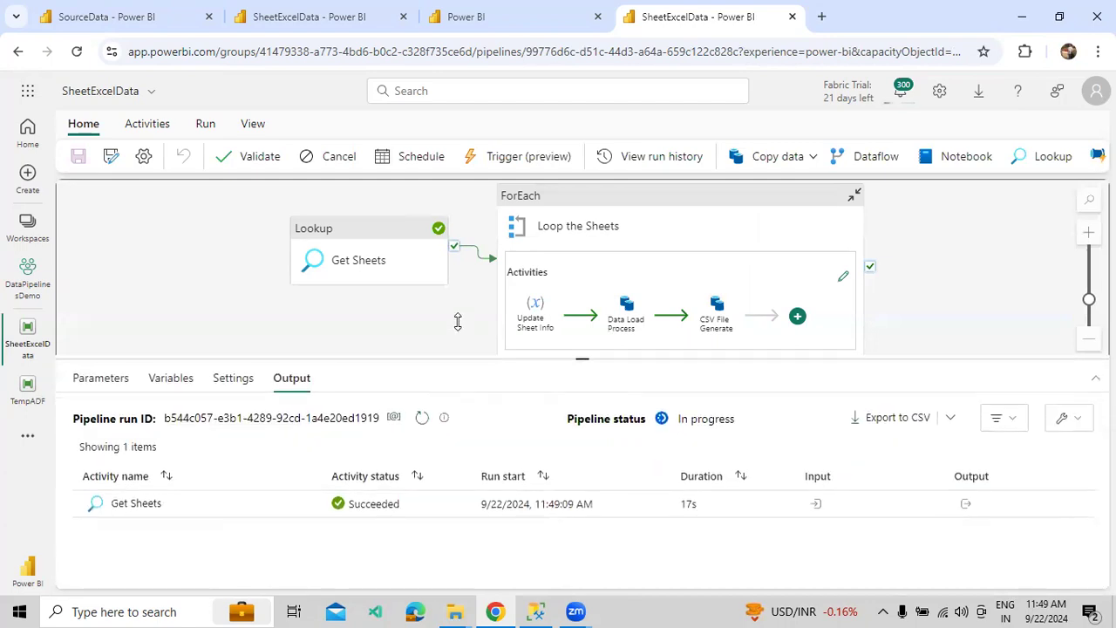
pyautogui.click(422, 380)
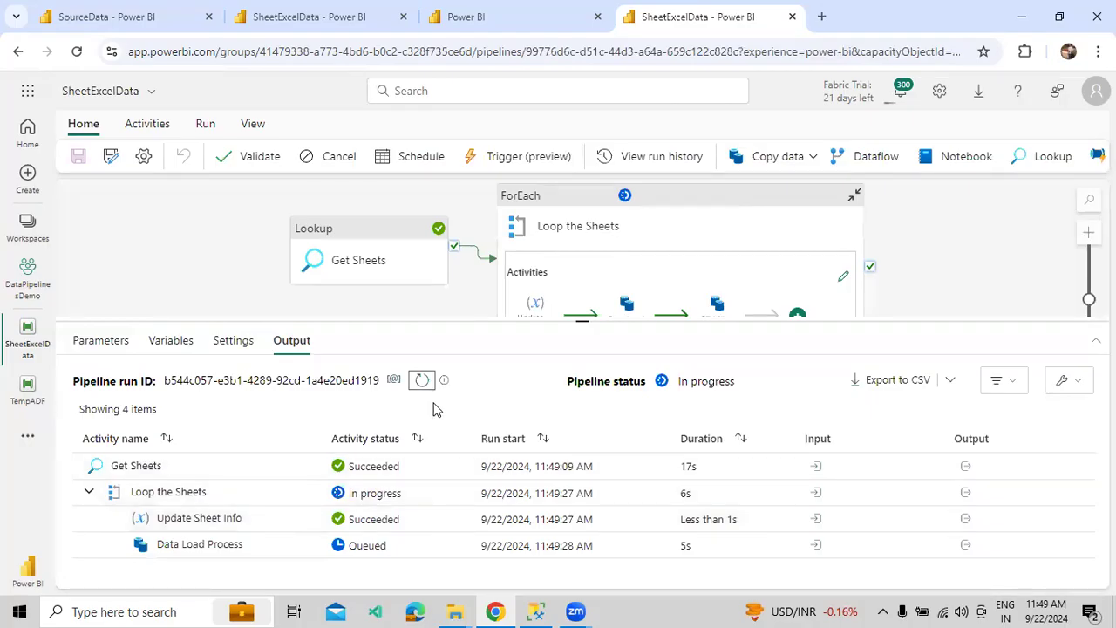
pyautogui.click(422, 386)
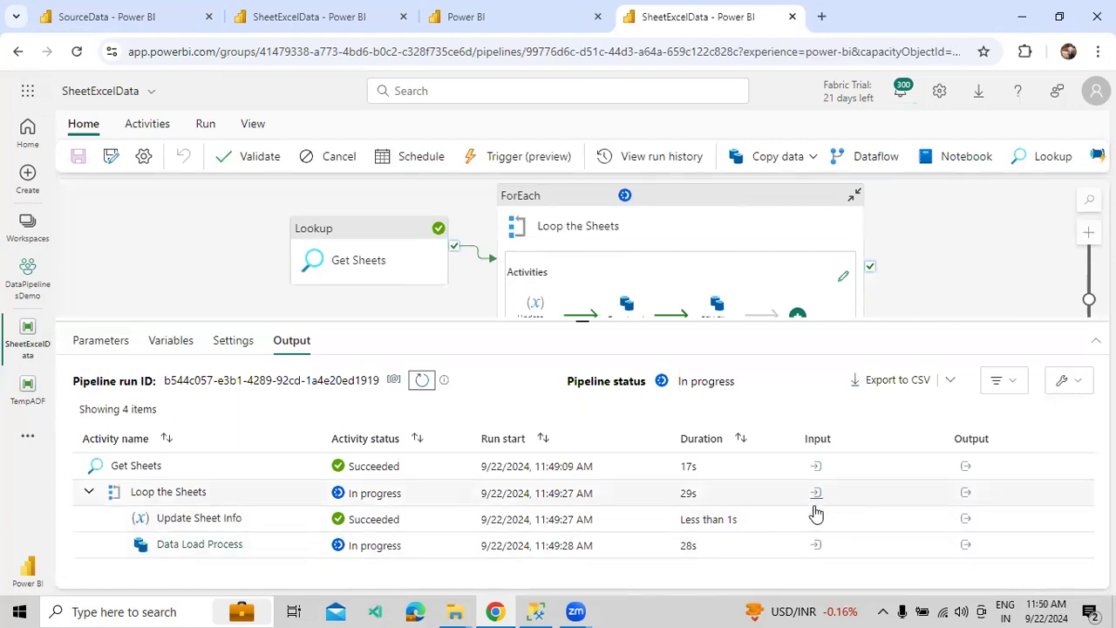
# - Examine the input details of the Update Sheet Info and Data Load Process activities
pyautogui.click(816, 520)
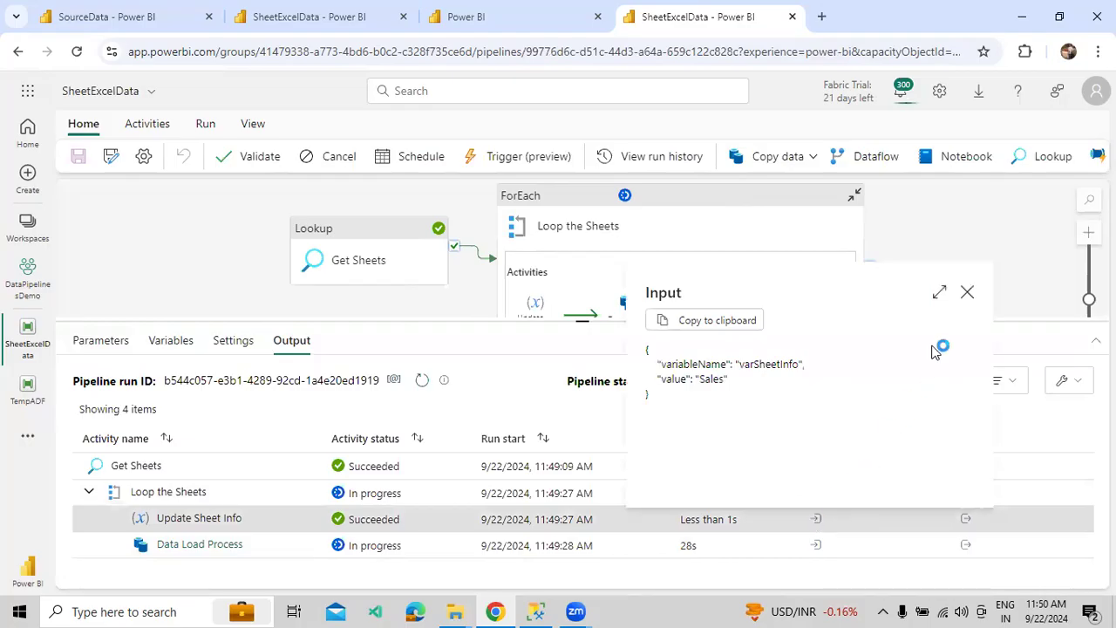
pyautogui.click(966, 296)
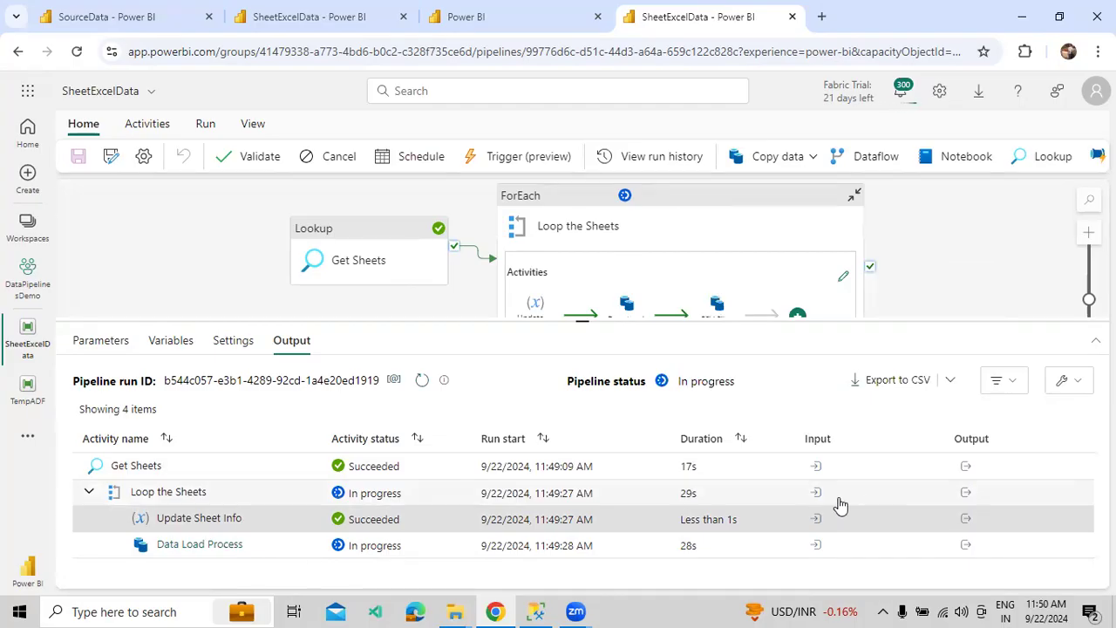
pyautogui.click(816, 545)
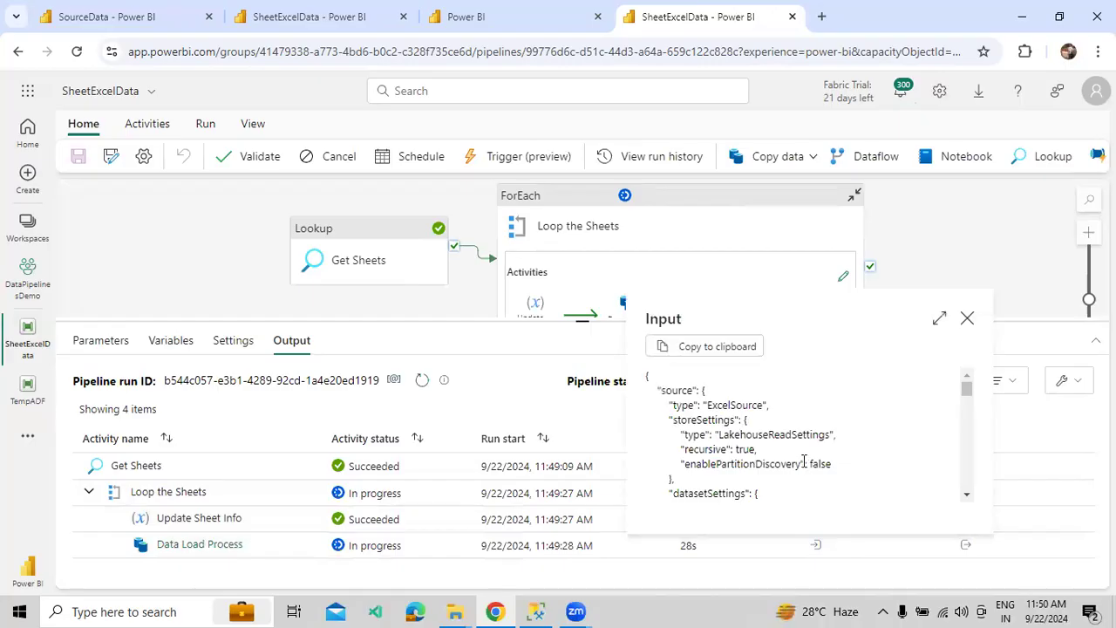
pyautogui.scroll(-2, 803, 467)
pyautogui.scroll(2, 804, 464)
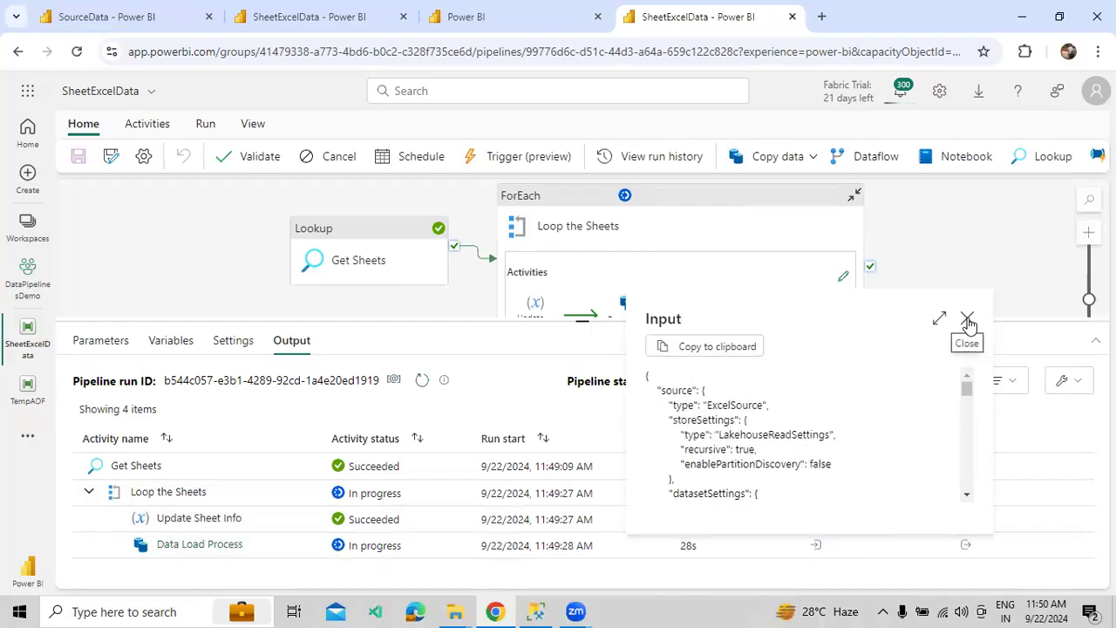
pyautogui.click(967, 318)
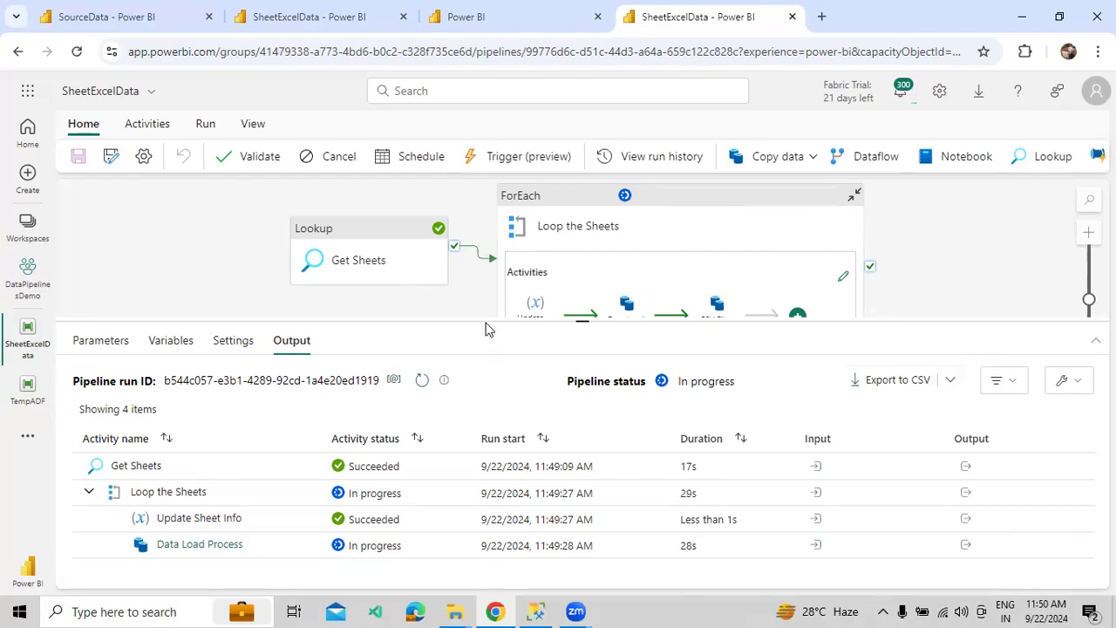
# - Refresh the activity runs and check the output and input details of the in-progress Data Load Process activity
pyautogui.moveTo(489, 326); pyautogui.dragTo(489, 307)
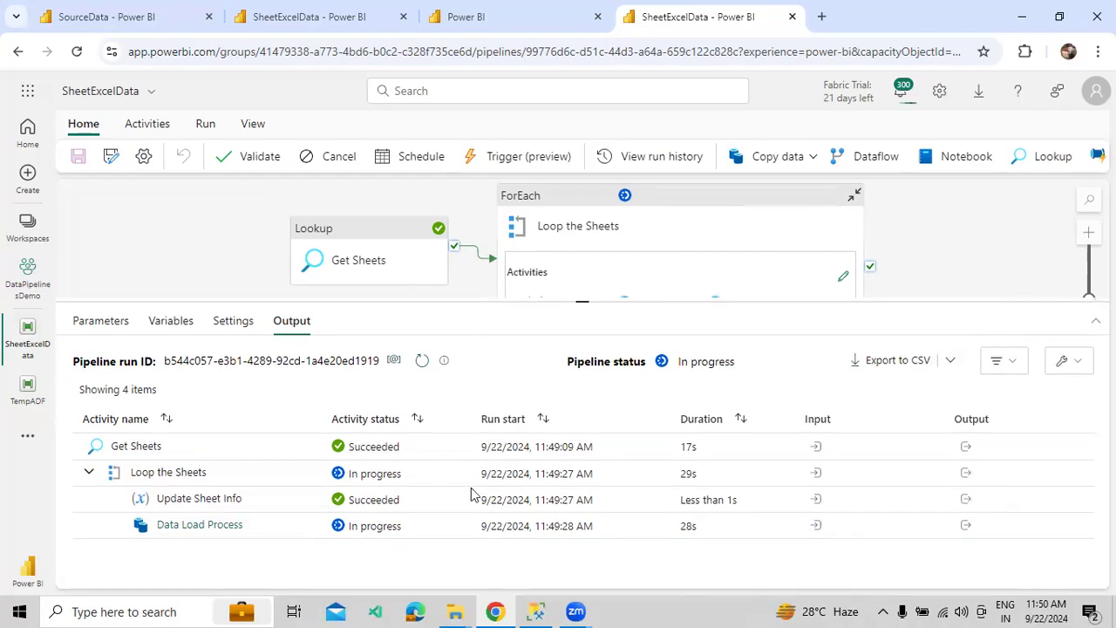
pyautogui.click(422, 361)
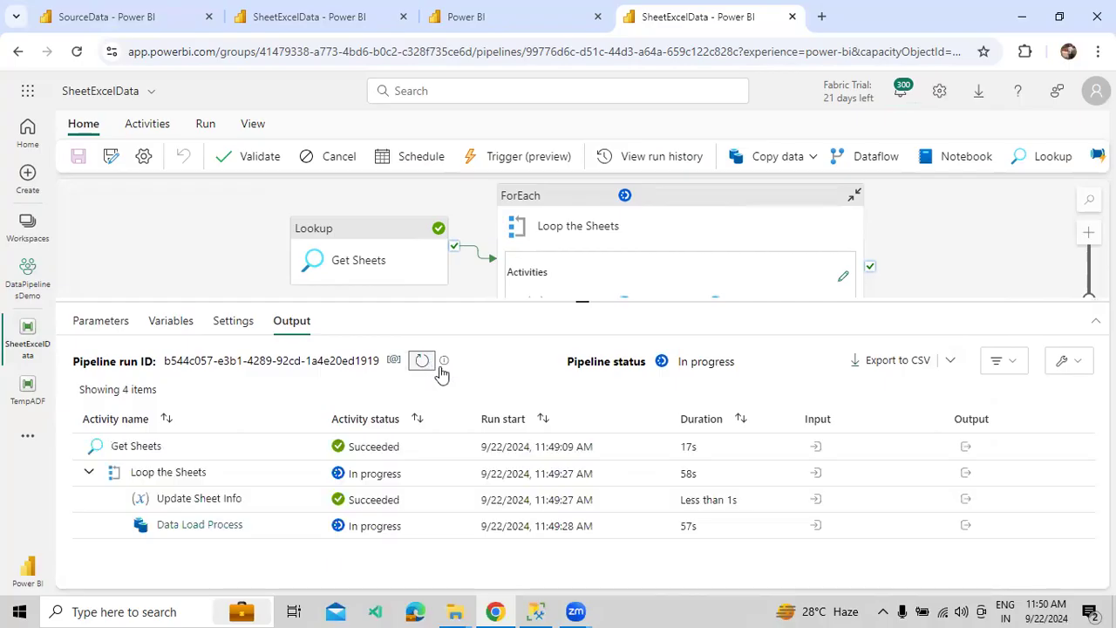
pyautogui.click(966, 527)
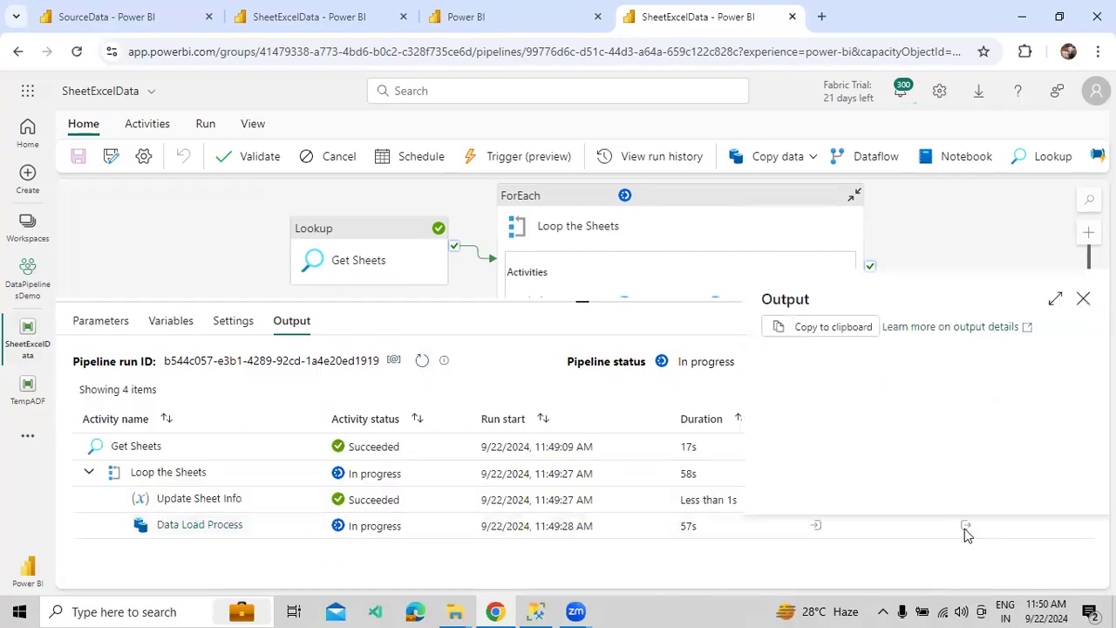
pyautogui.click(1082, 300)
pyautogui.click(816, 527)
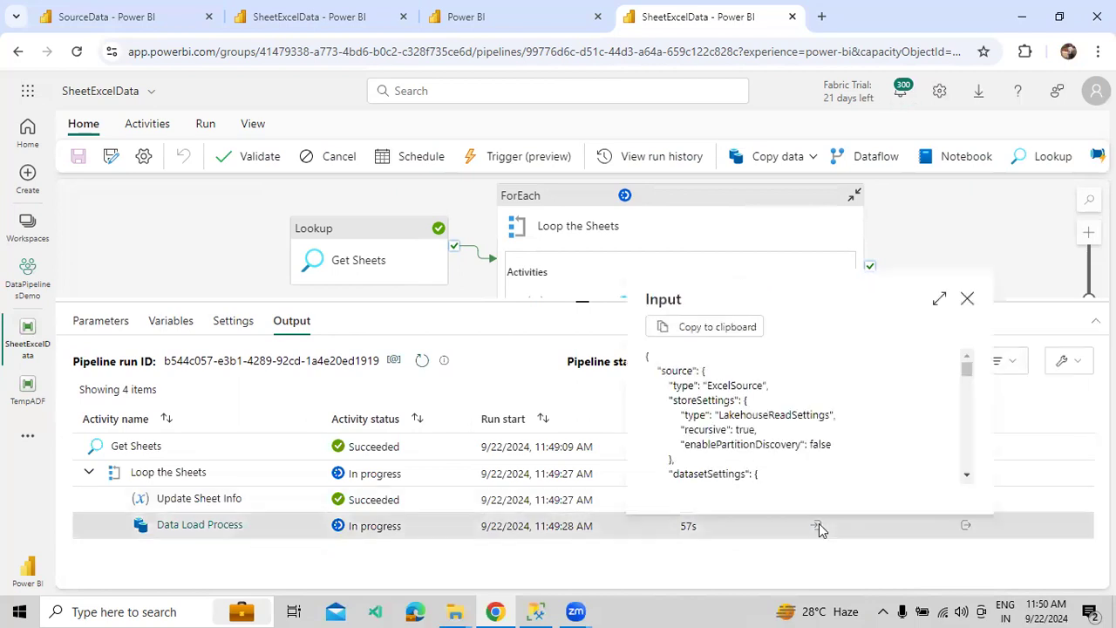
pyautogui.scroll(-3, 817, 446)
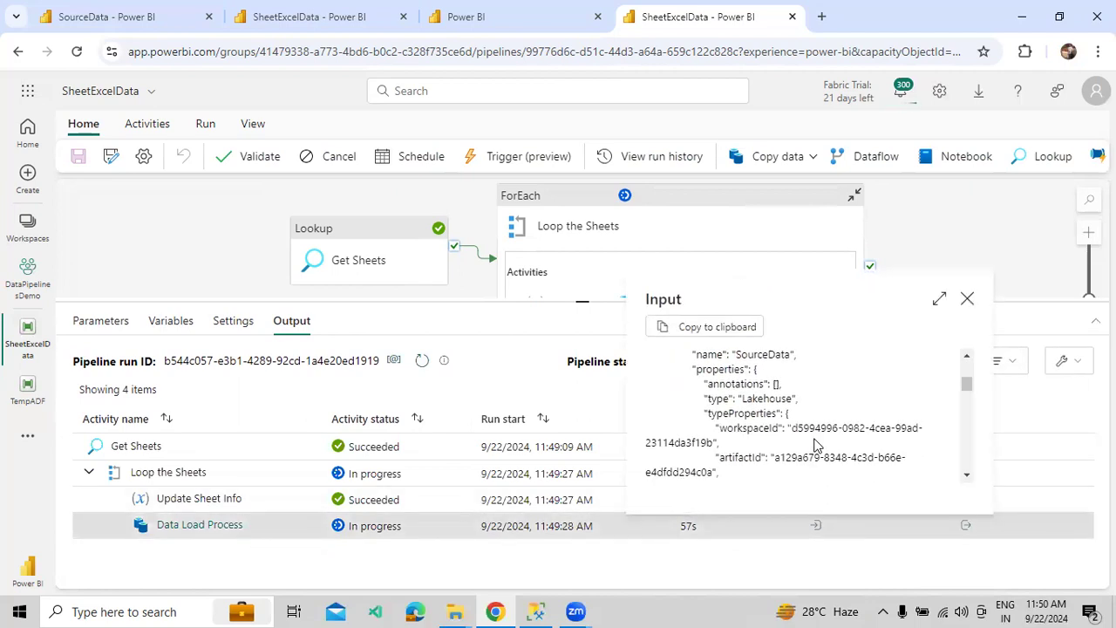
pyautogui.scroll(-8, 816, 445)
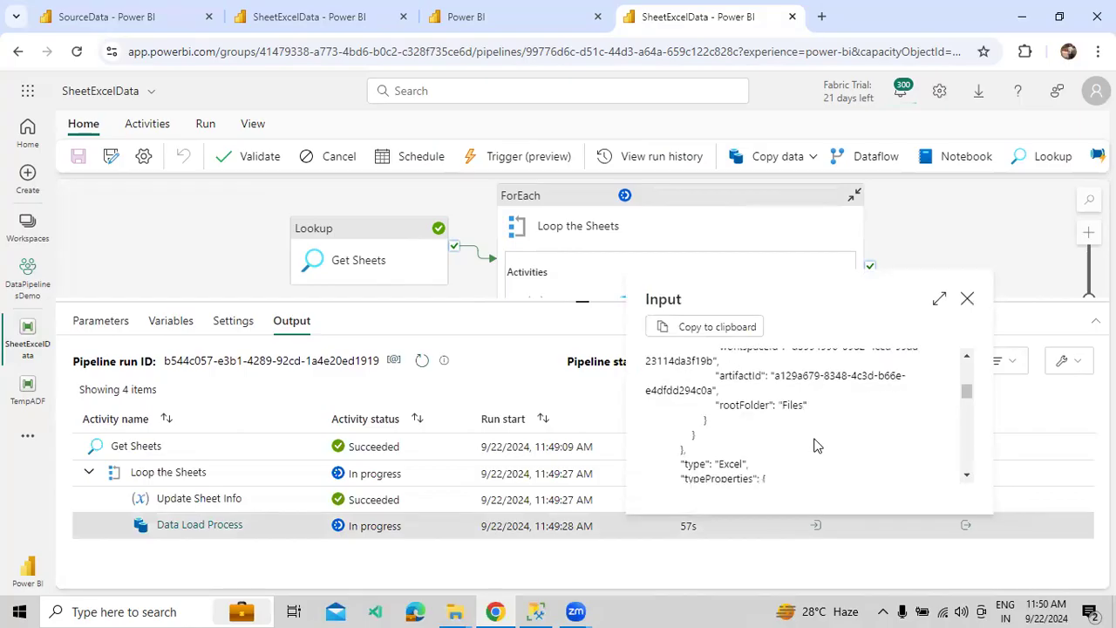
pyautogui.click(967, 299)
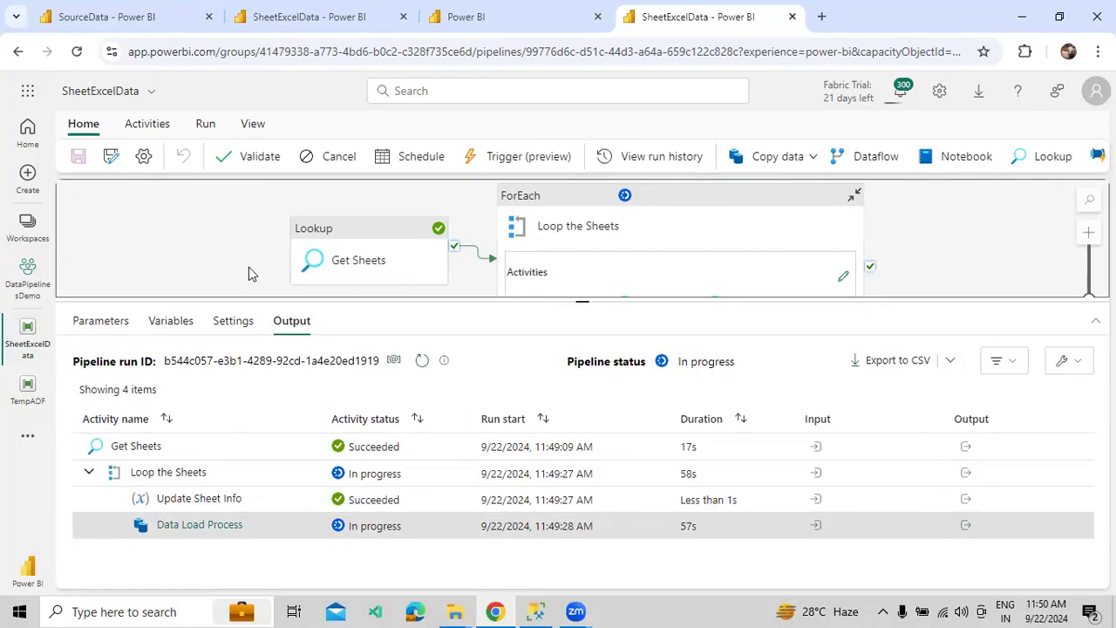
# - Refresh the SheetExcelData activity runs again to follow the loop's progress, with more room for the list
pyautogui.click(422, 360)
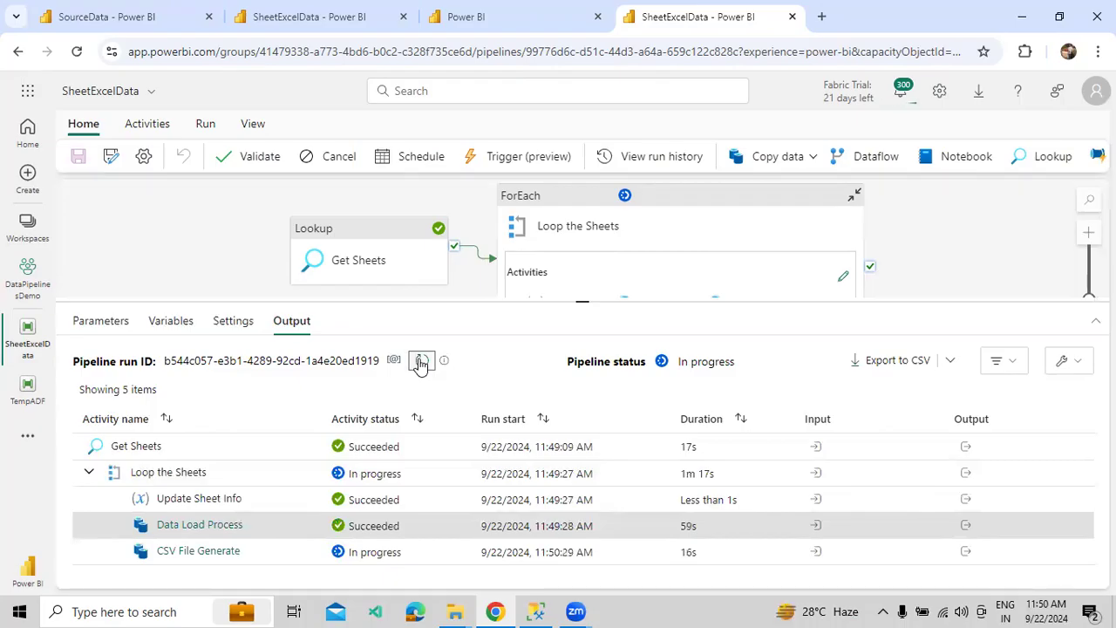
pyautogui.moveTo(503, 280); pyautogui.dragTo(503, 256)
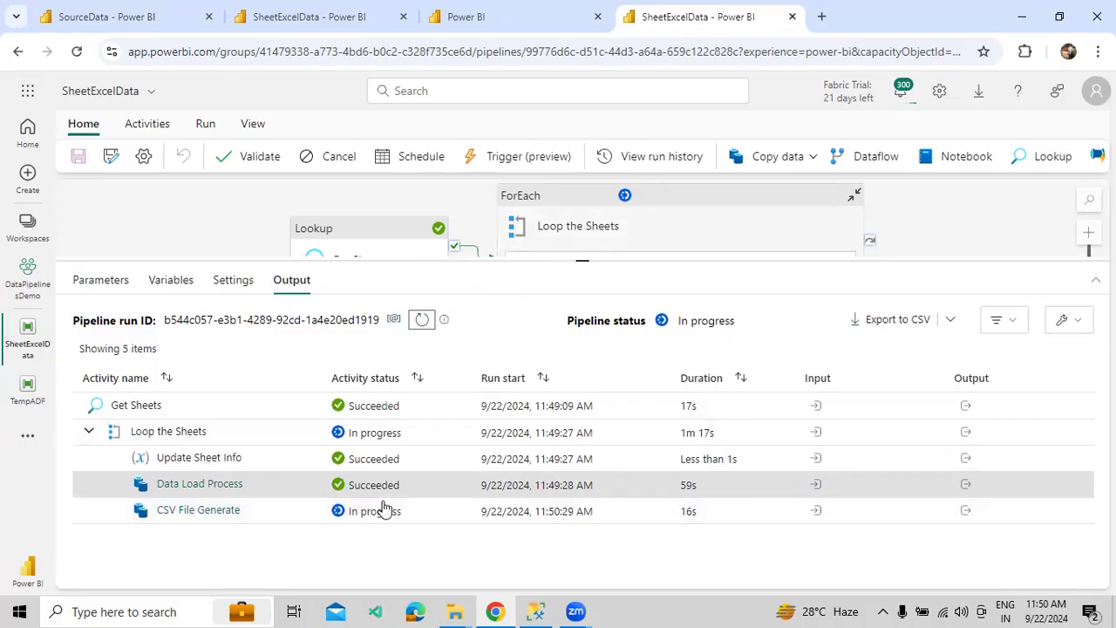
pyautogui.click(423, 322)
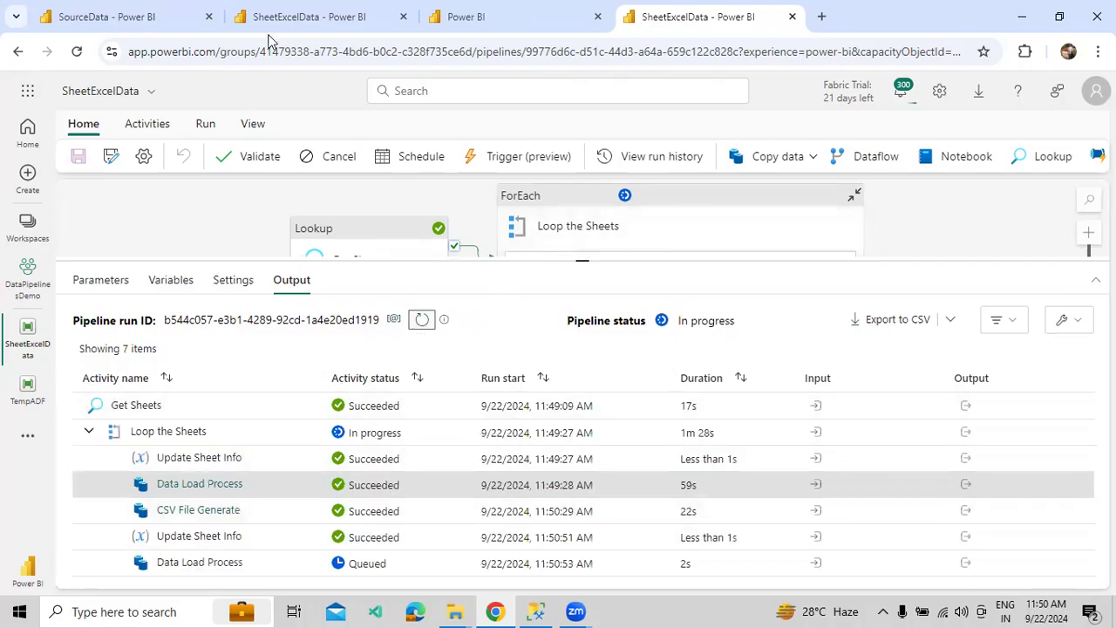
# - Switch to the SourceData lakehouse and refresh its Files folder list
pyautogui.click(145, 17)
pyautogui.scroll(1, 253, 331)
pyautogui.scroll(1, 268, 339)
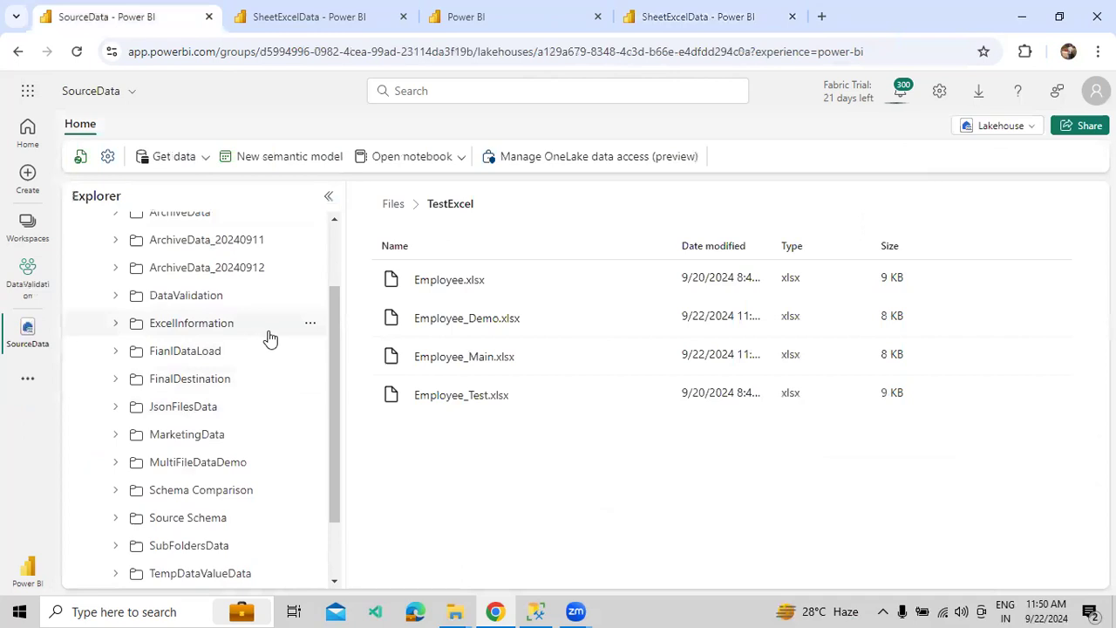
pyautogui.scroll(-2, 262, 376)
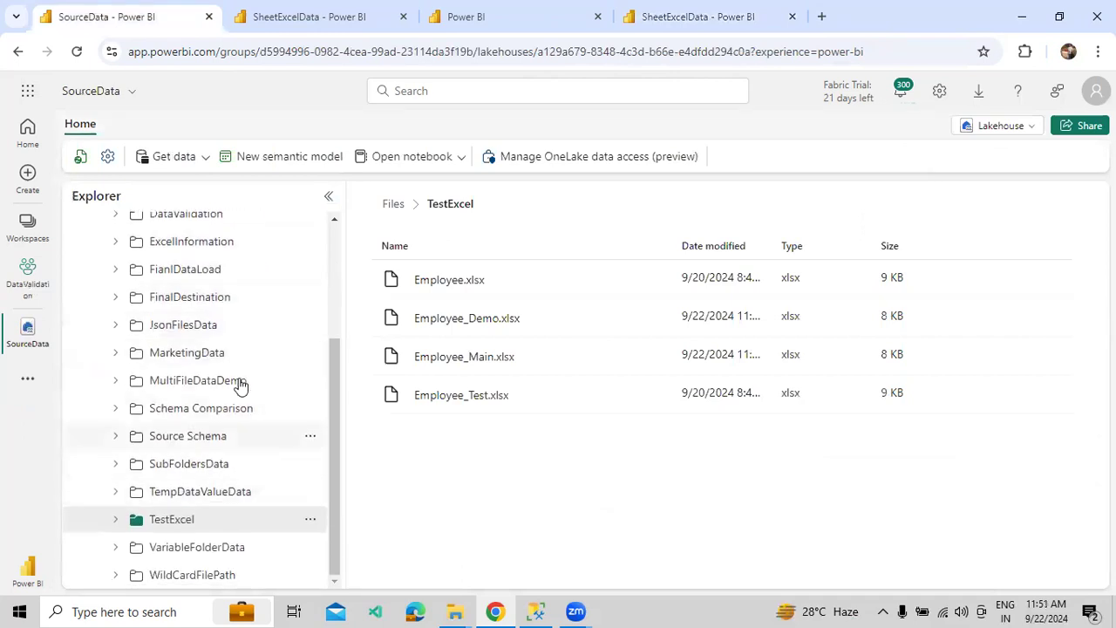
pyautogui.scroll(4, 252, 349)
pyautogui.click(311, 289)
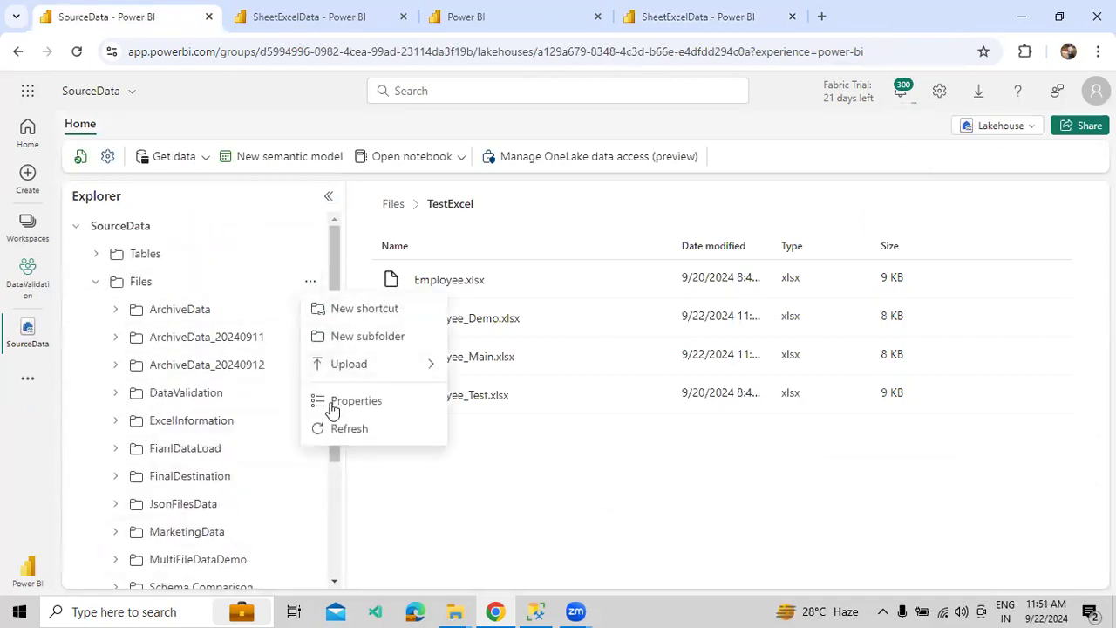
pyautogui.scroll(-4, 232, 392)
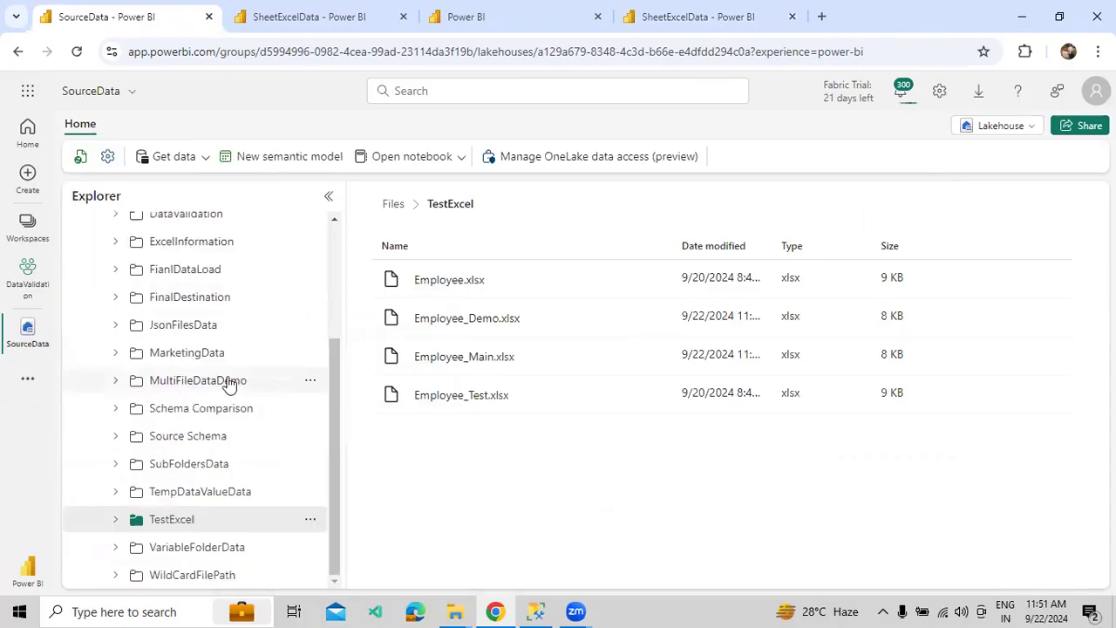
# - Open the TempCSVData folder, preview Dept_20240922114017.csv, and widen the file list's modification date column
pyautogui.click(190, 491)
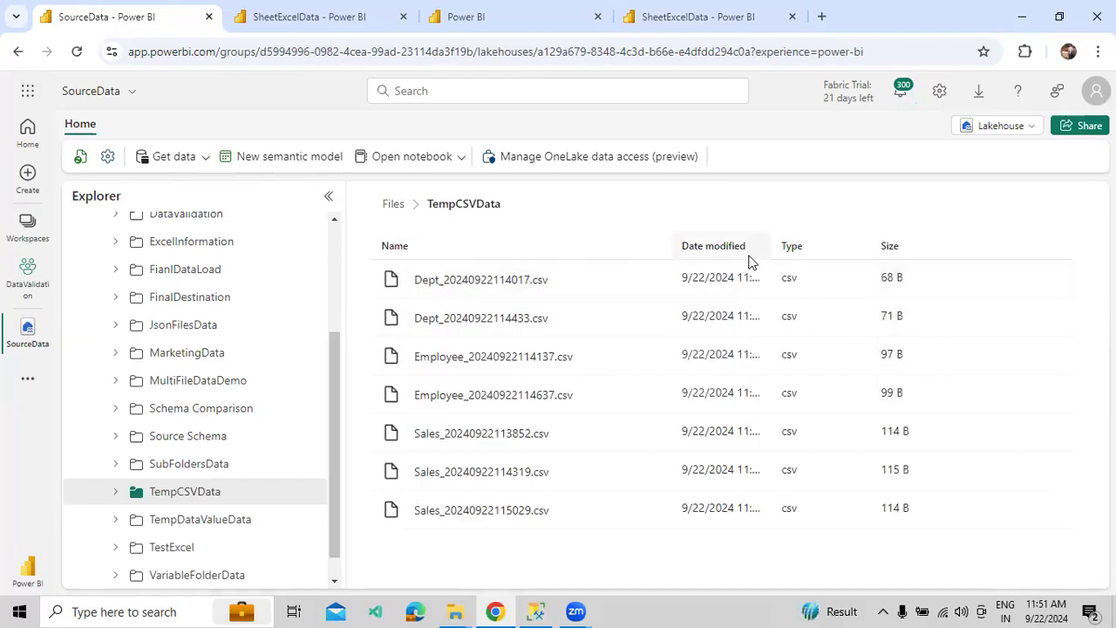
pyautogui.moveTo(769, 246); pyautogui.dragTo(826, 246)
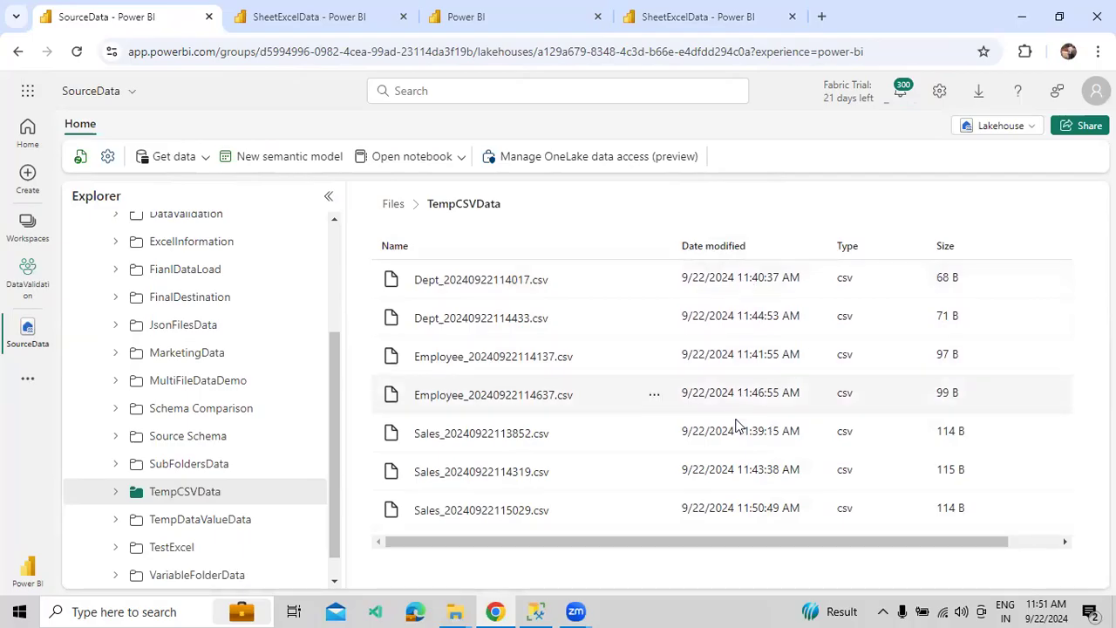
pyautogui.click(469, 283)
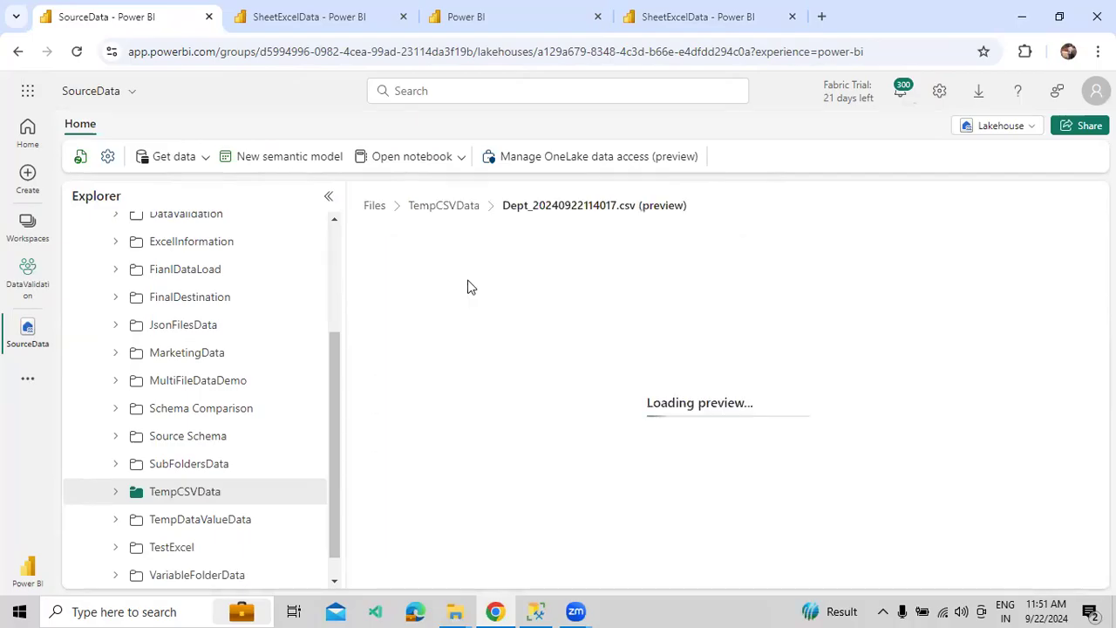
pyautogui.click(444, 206)
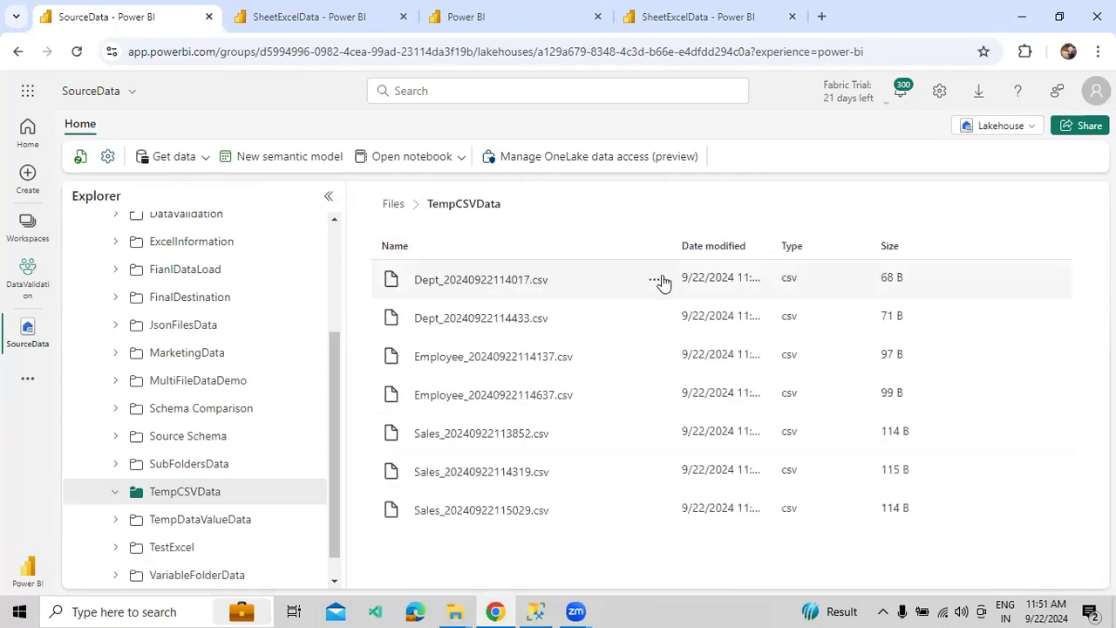
pyautogui.moveTo(775, 256); pyautogui.dragTo(839, 250)
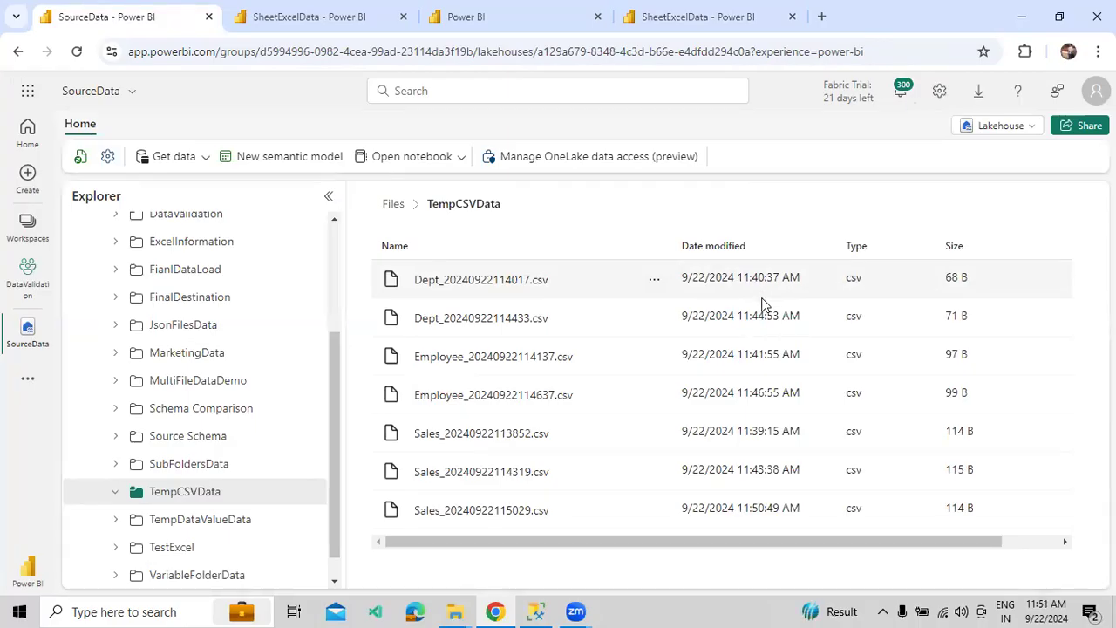
# - Preview Dept_20240922114433.csv, both Employee CSV files and Sales_20240922113852.csv, then show the full modification dates in the TempCSVData folder again
pyautogui.click(469, 323)
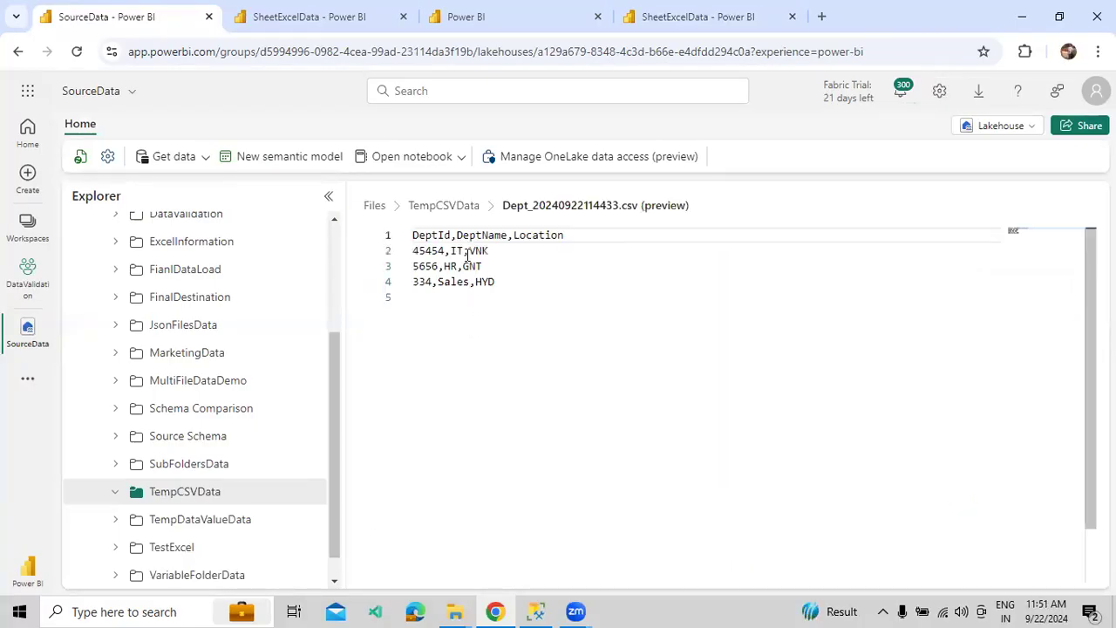
pyautogui.click(453, 206)
pyautogui.click(466, 356)
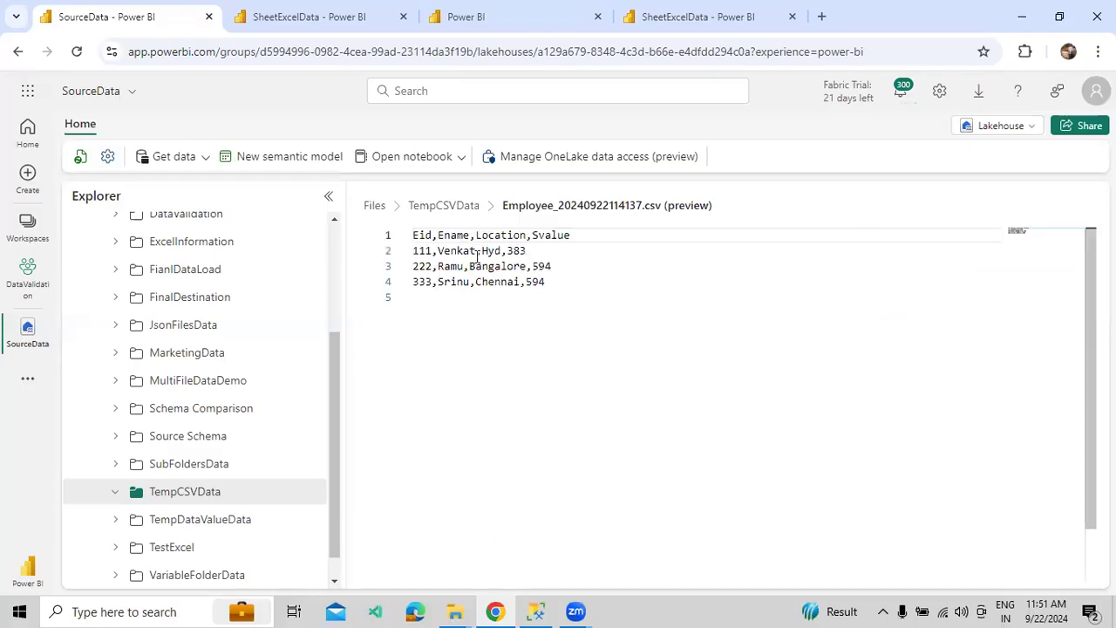
pyautogui.click(460, 209)
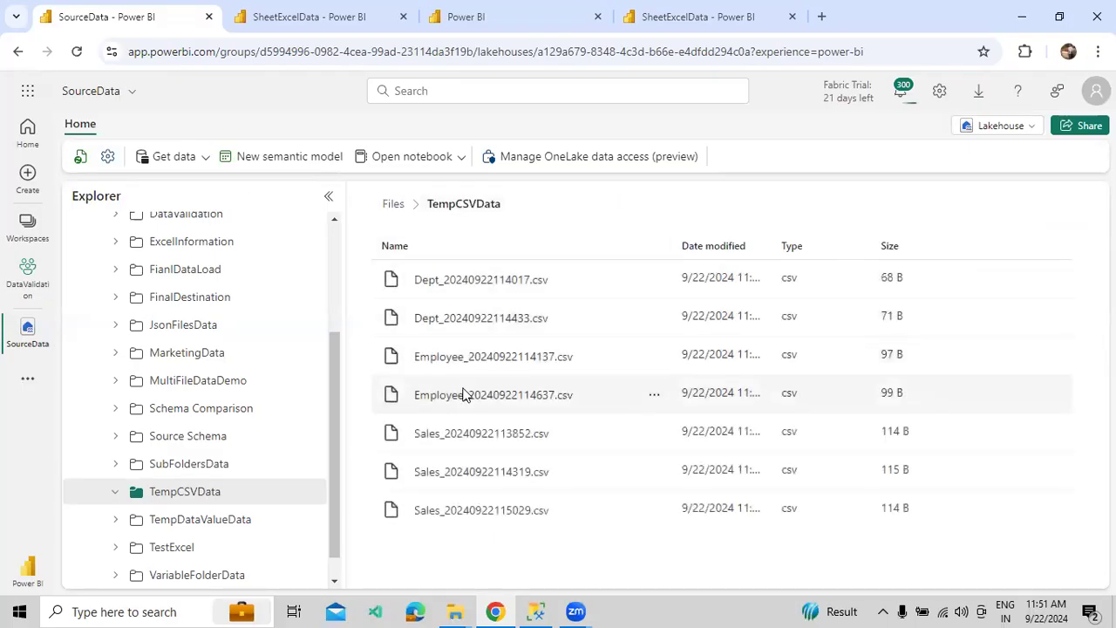
pyautogui.click(466, 394)
pyautogui.click(456, 209)
pyautogui.click(437, 444)
pyautogui.click(452, 207)
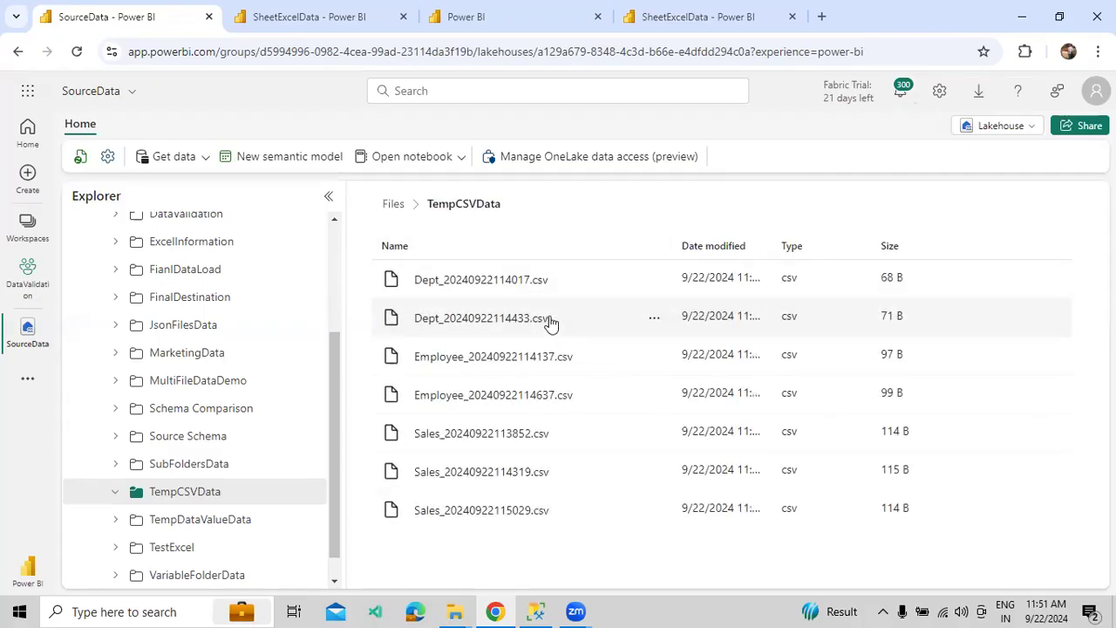
pyautogui.moveTo(777, 246); pyautogui.dragTo(898, 247)
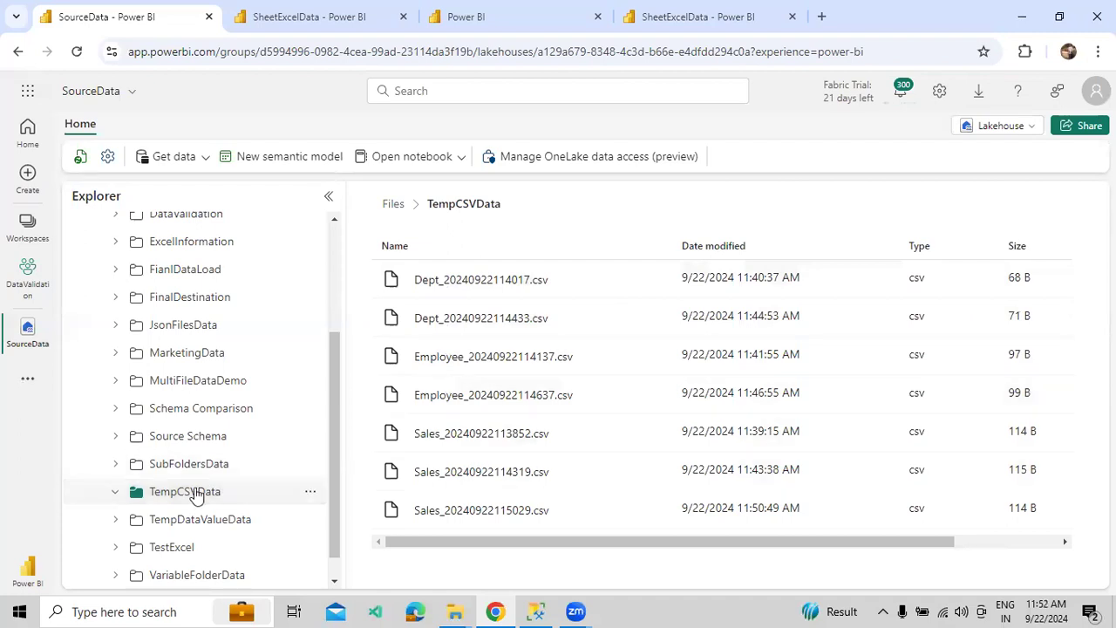
# - Examine the destination settings of the CSV File Generate activity inside the SheetExcelData pipeline's Loop the Sheets activity
pyautogui.click(705, 20)
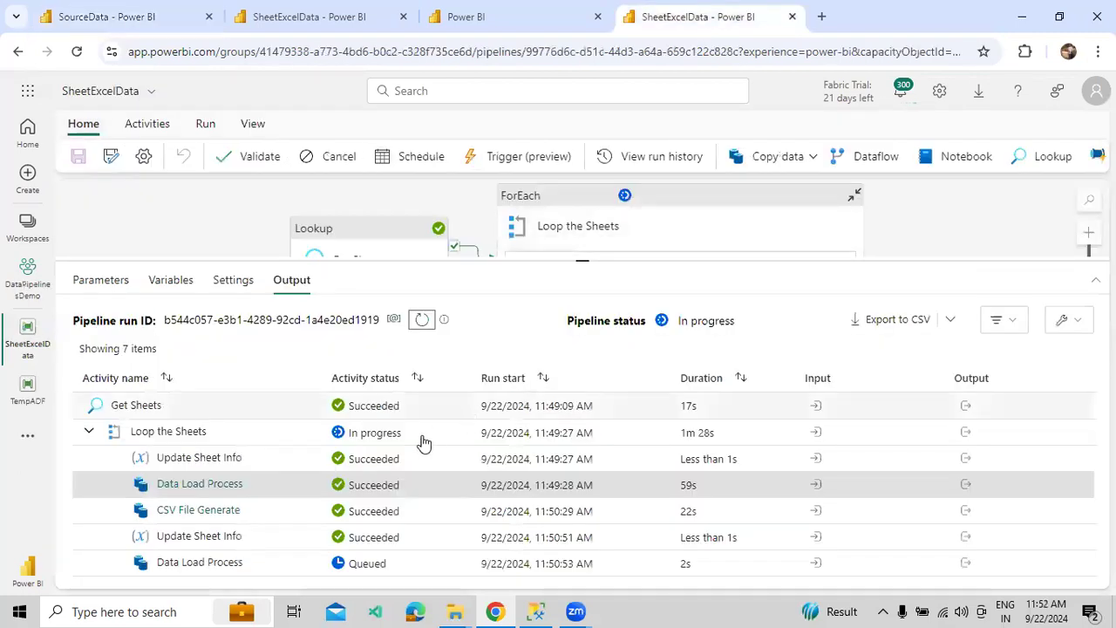
pyautogui.click(610, 225)
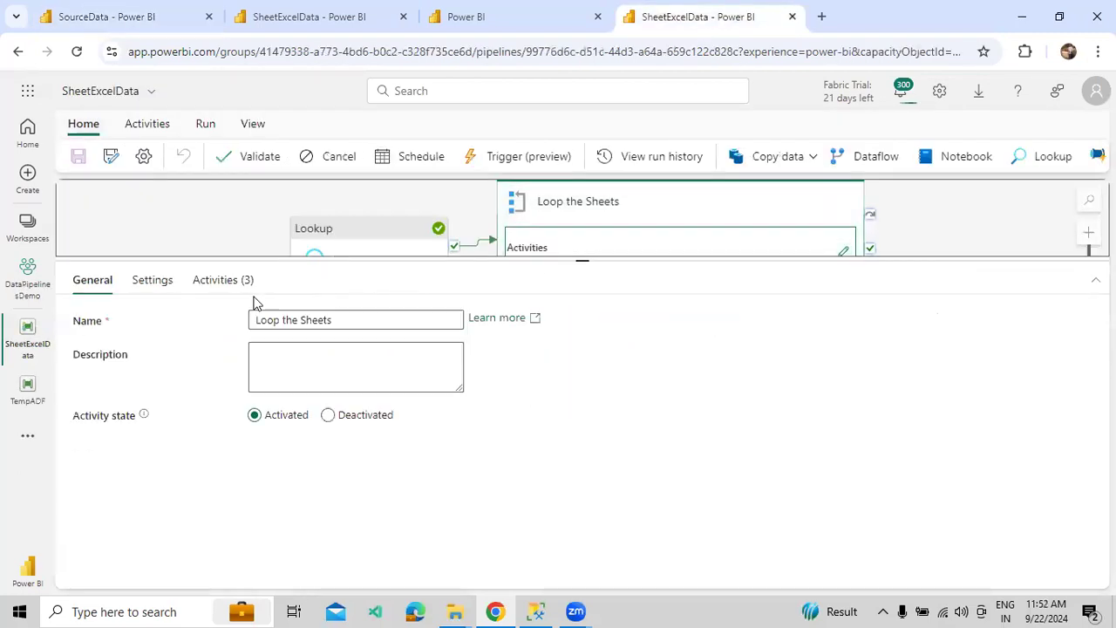
pyautogui.click(234, 286)
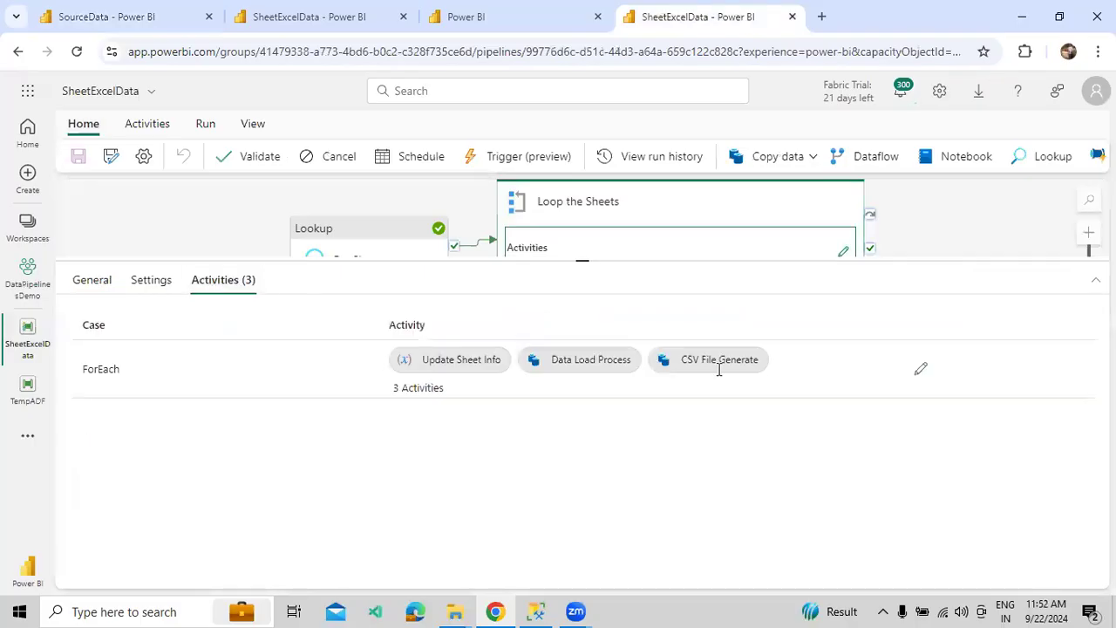
pyautogui.click(918, 370)
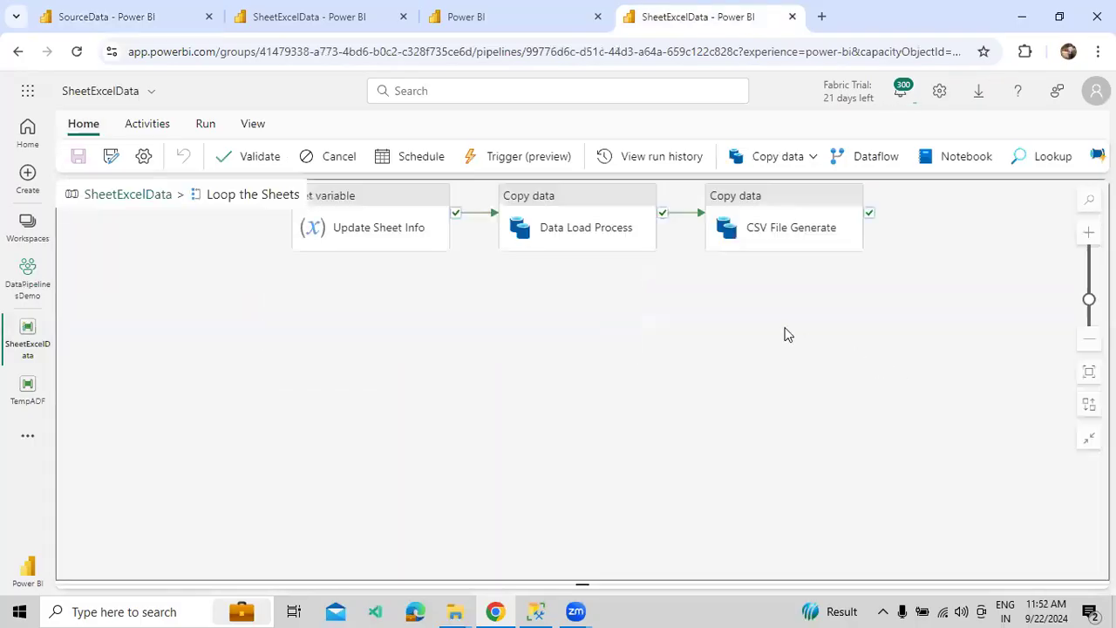
pyautogui.click(738, 242)
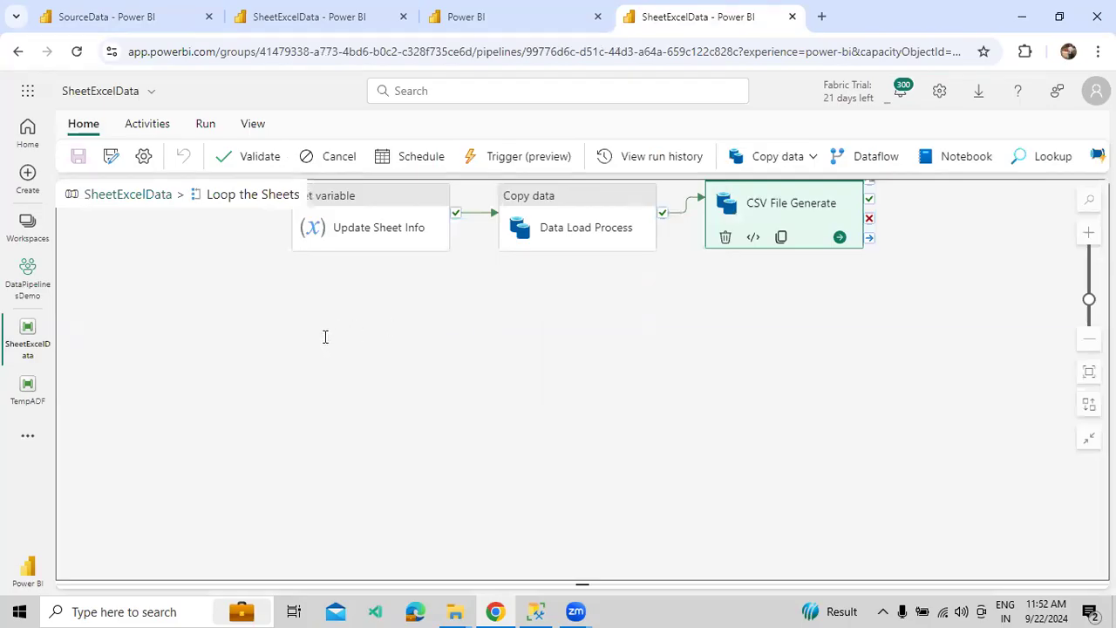
pyautogui.click(218, 281)
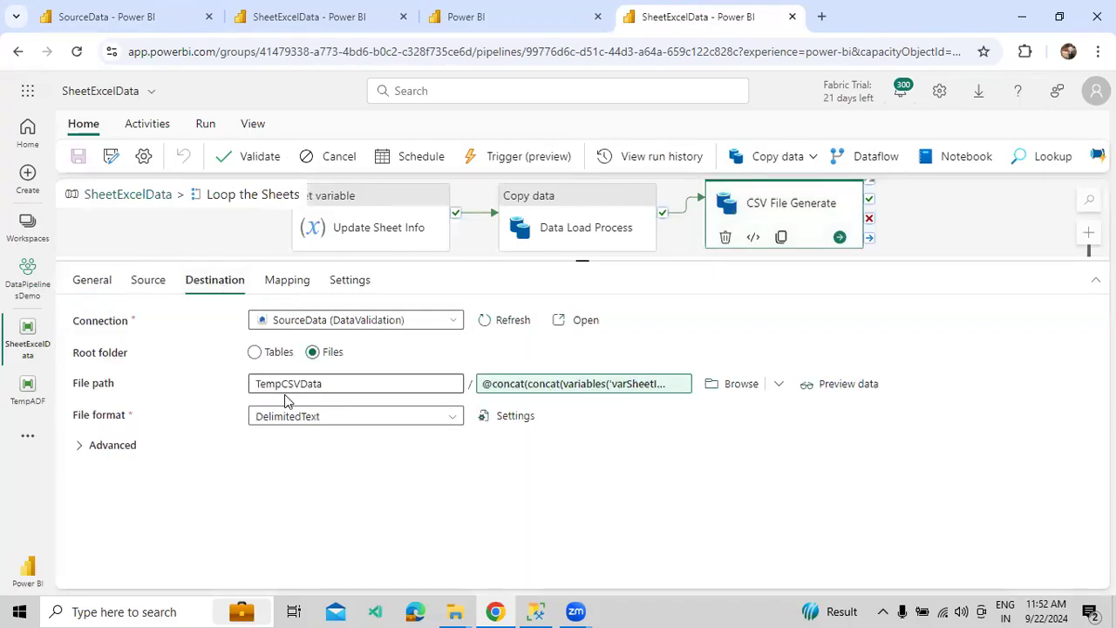
# - Return to the SheetExcelData run output, enlarge it, and refresh the activity runs repeatedly to follow the loop
pyautogui.click(126, 197)
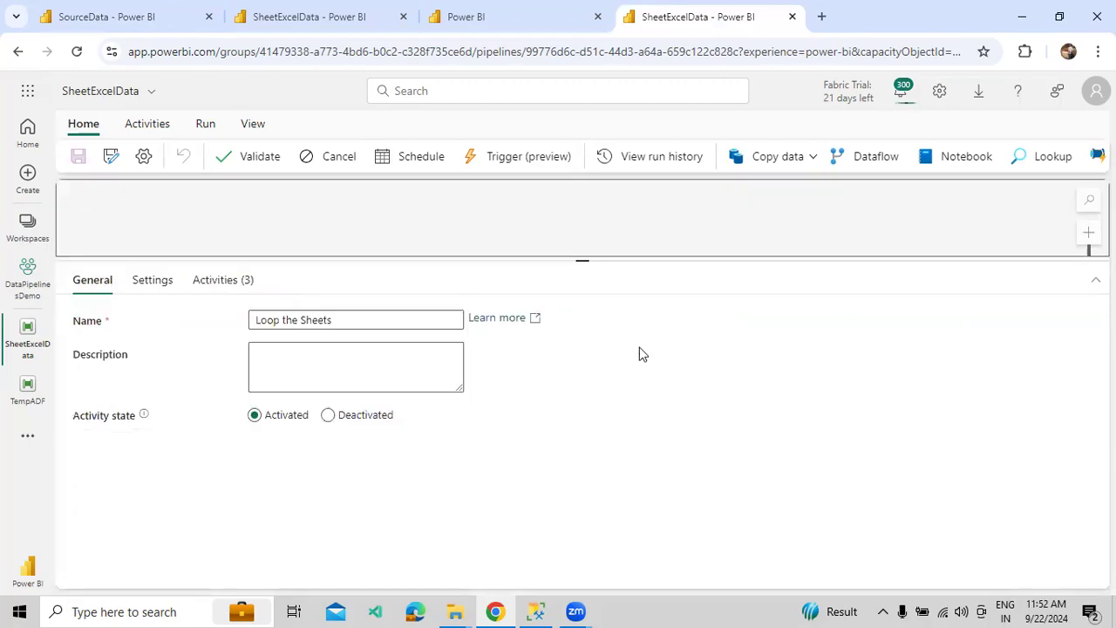
pyautogui.click(227, 240)
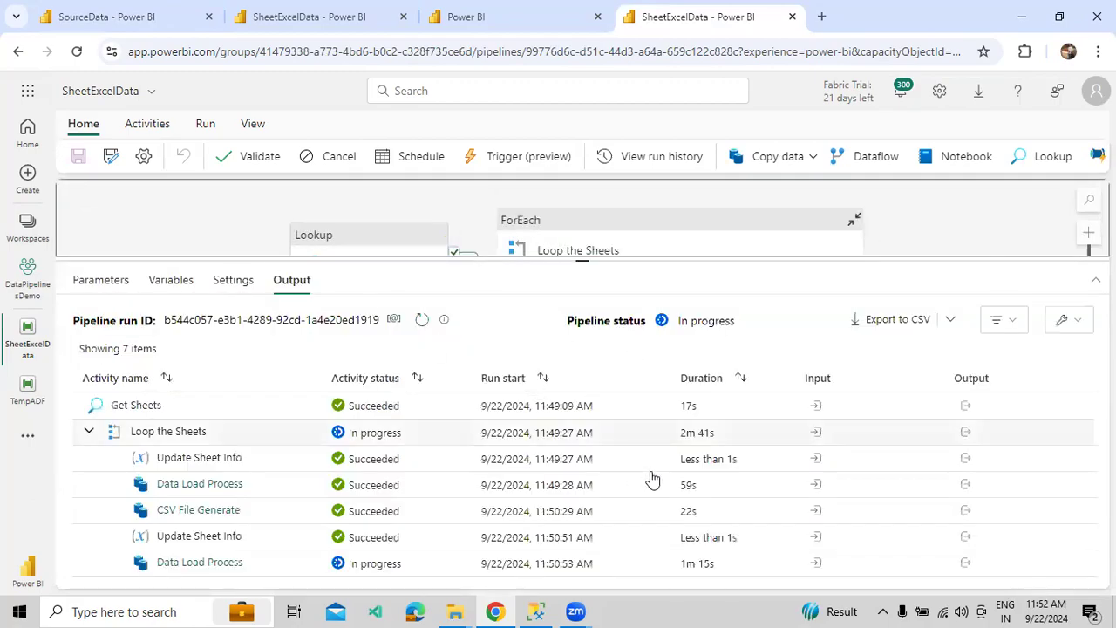
pyautogui.click(421, 319)
pyautogui.moveTo(495, 260); pyautogui.dragTo(498, 220)
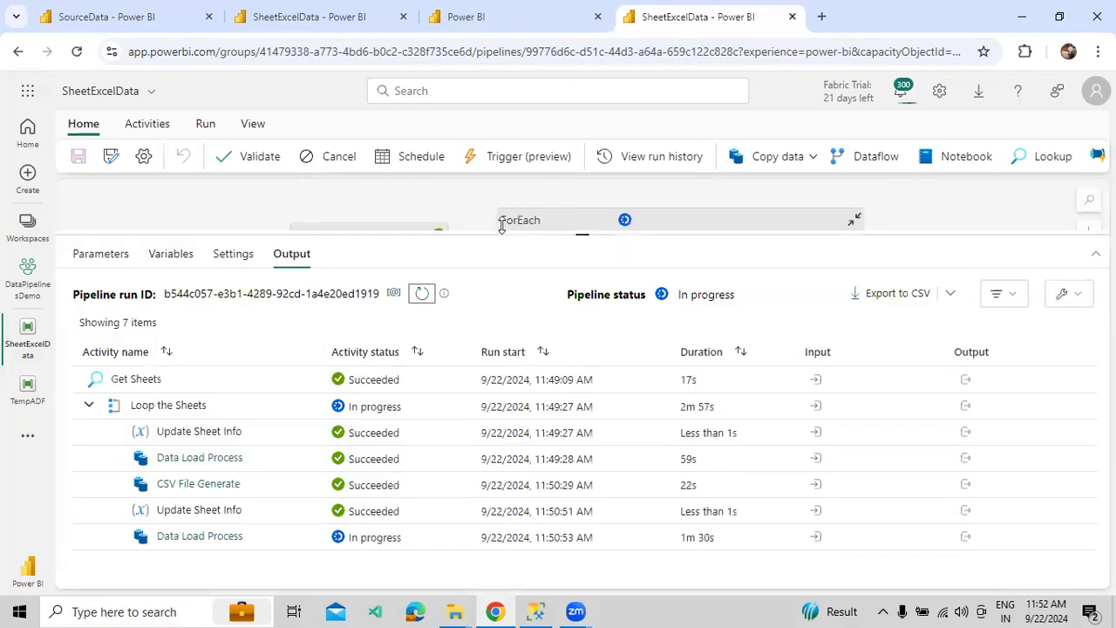
pyautogui.click(424, 286)
pyautogui.click(424, 286)
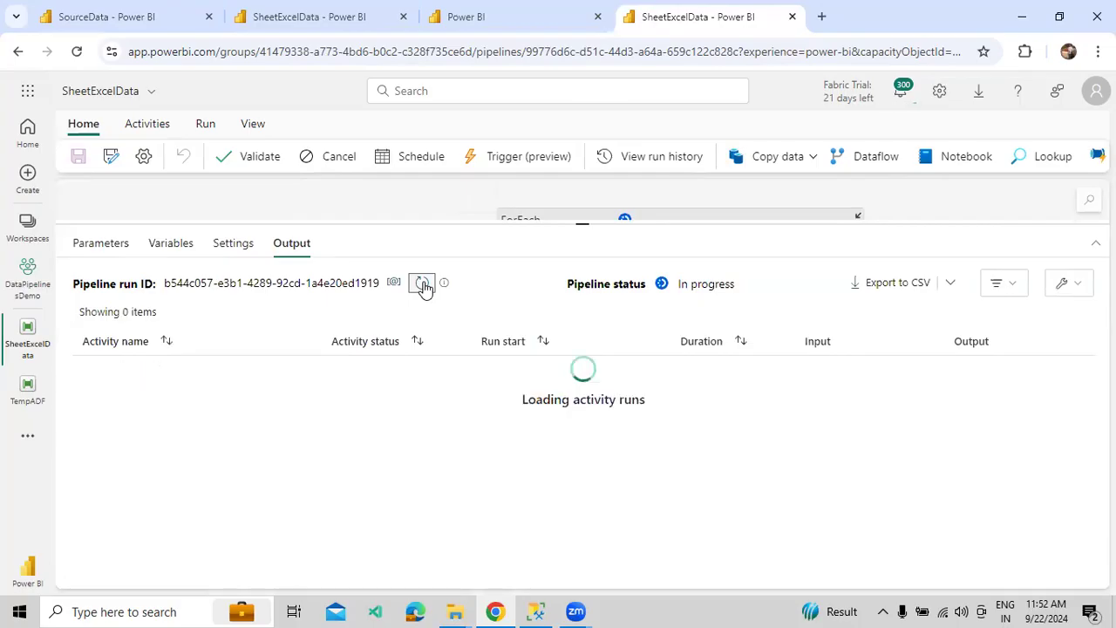
pyautogui.click(424, 286)
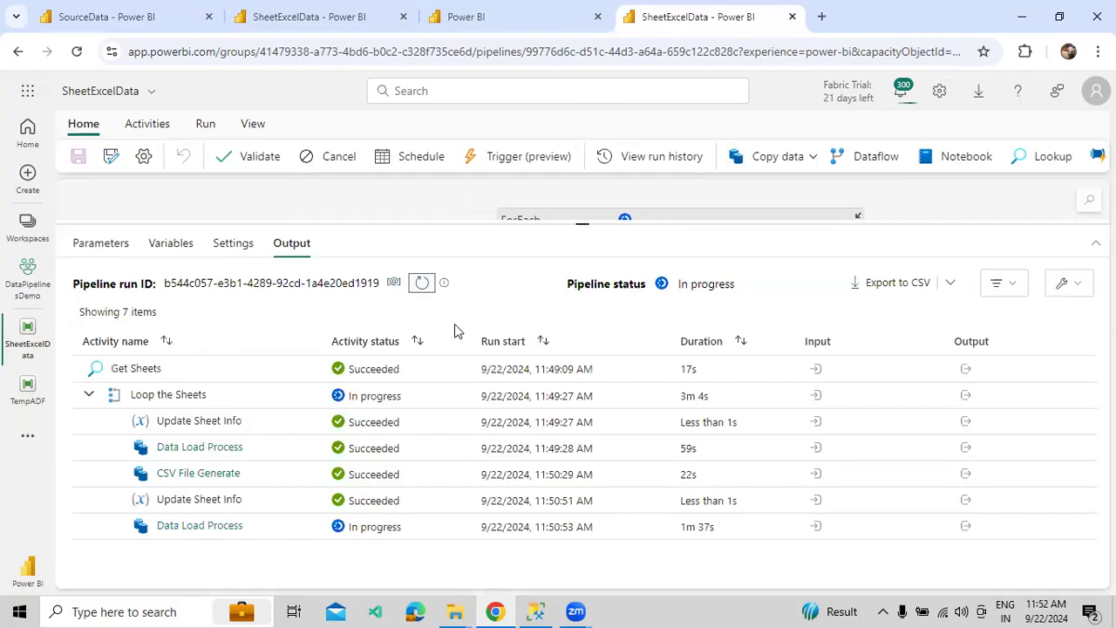
pyautogui.click(424, 287)
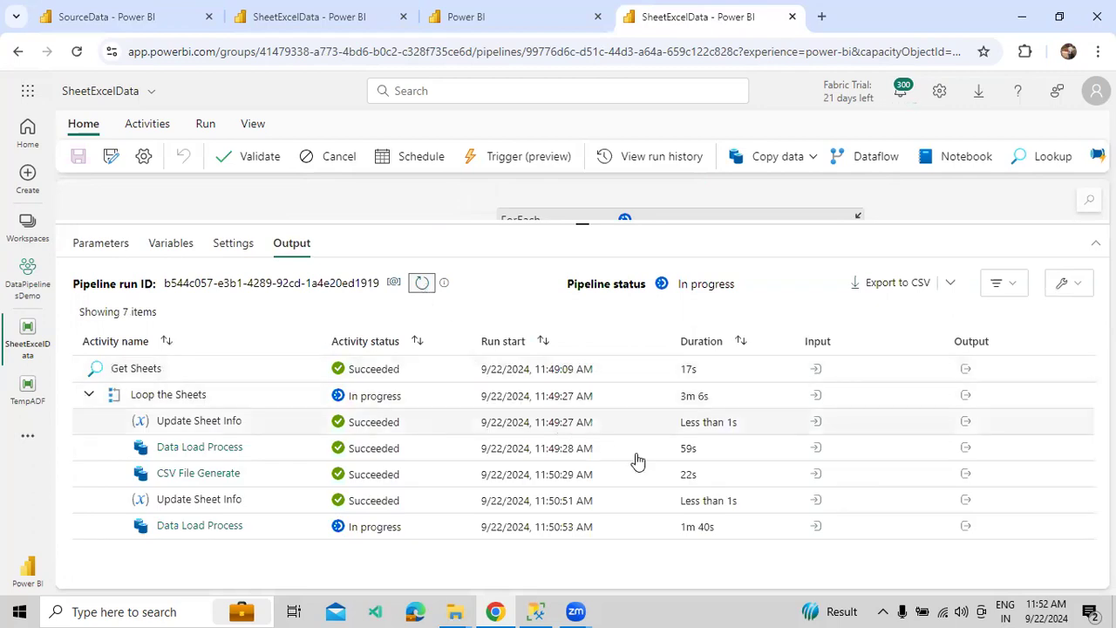
# - Examine the inputs of the first Update Sheet Info and Data Load Process runs, including the source sheet, file name and folder path
pyautogui.click(815, 423)
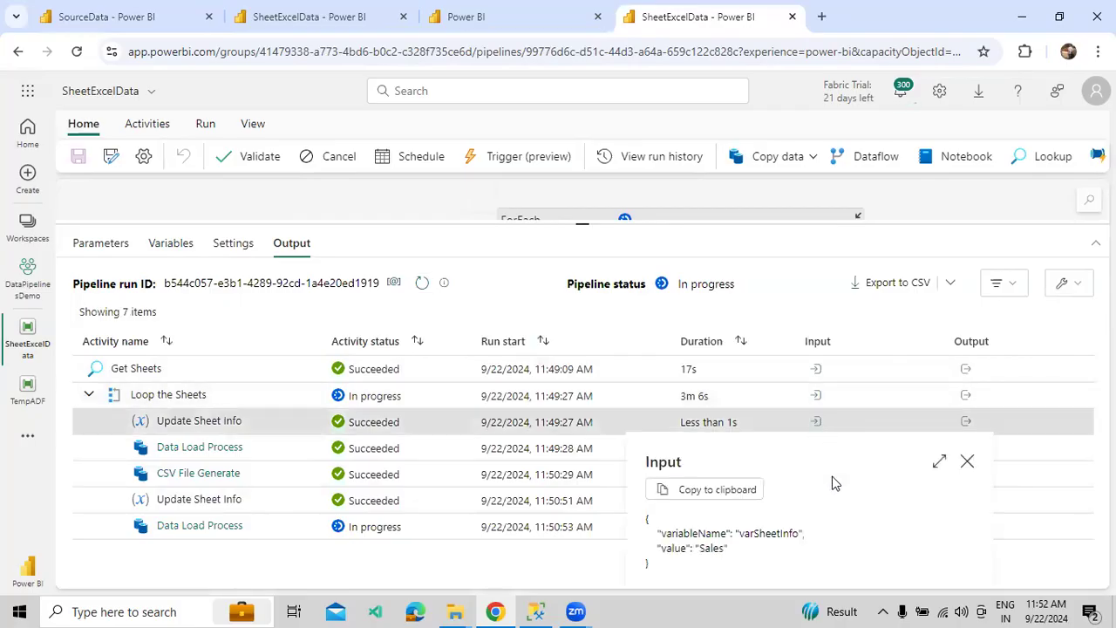
pyautogui.click(967, 461)
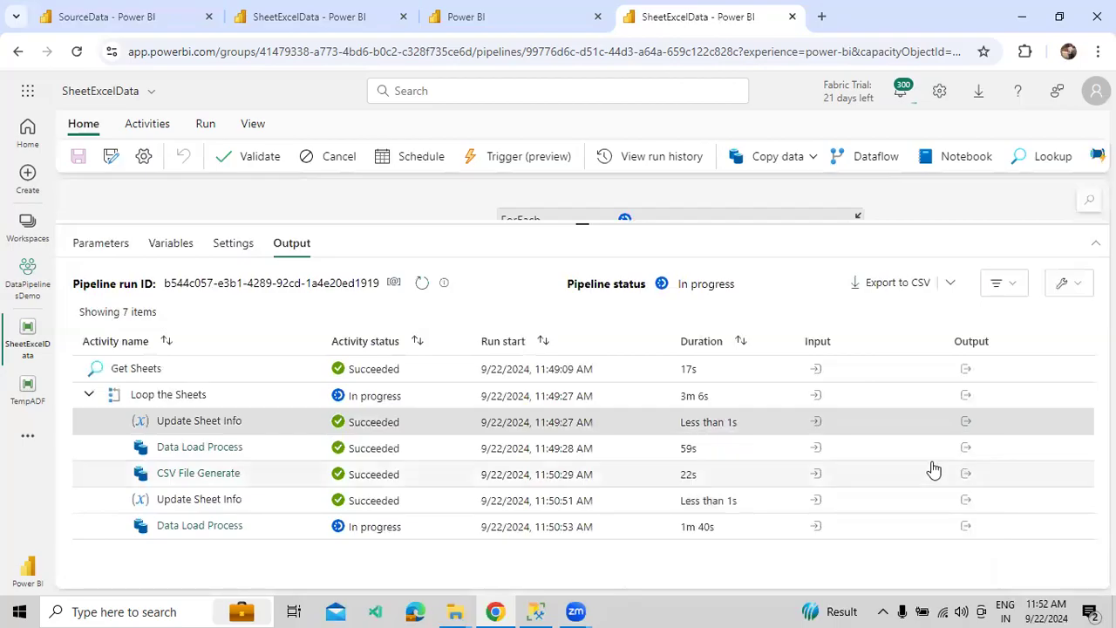
pyautogui.click(817, 448)
pyautogui.scroll(-5, 808, 383)
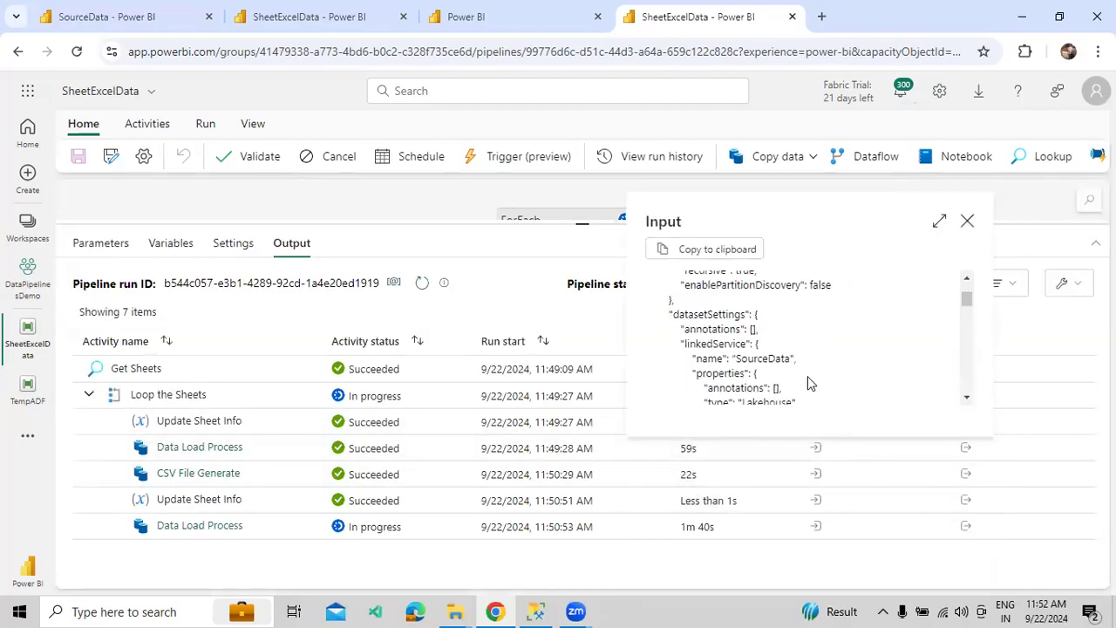
pyautogui.click(937, 222)
pyautogui.scroll(5, 524, 384)
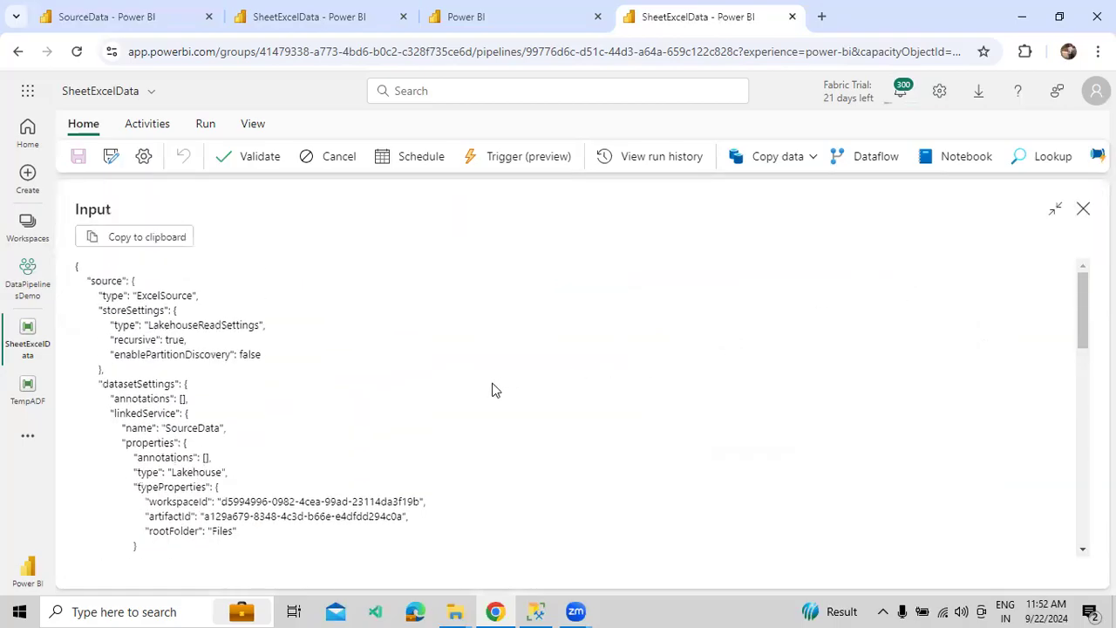
pyautogui.scroll(-2, 268, 387)
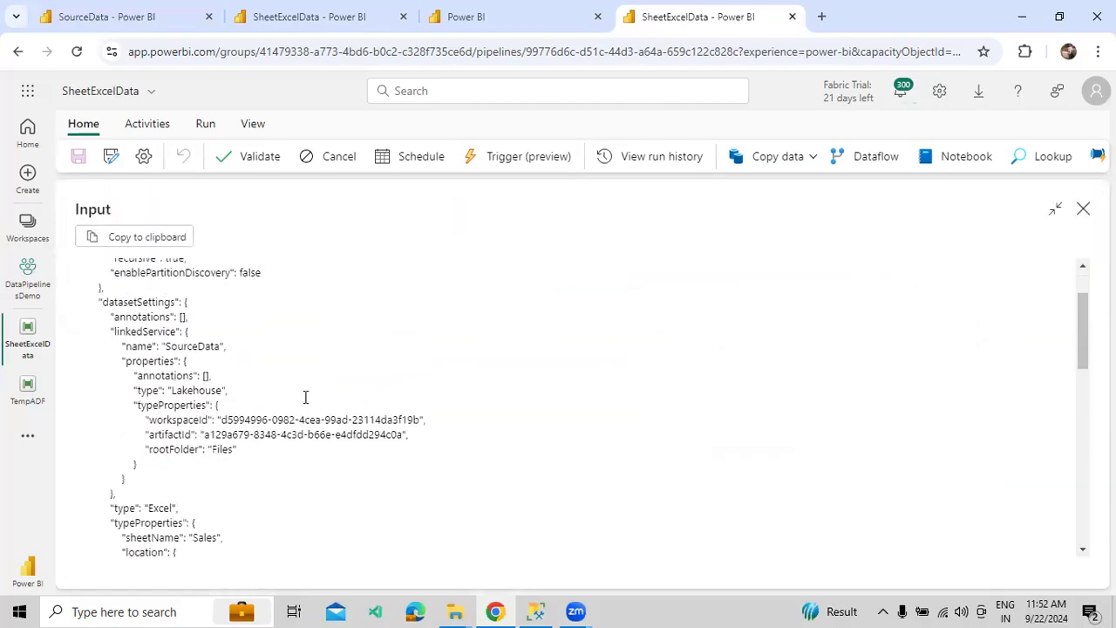
pyautogui.scroll(-4, 307, 399)
pyautogui.moveTo(269, 427); pyautogui.dragTo(193, 419)
pyautogui.click(308, 448)
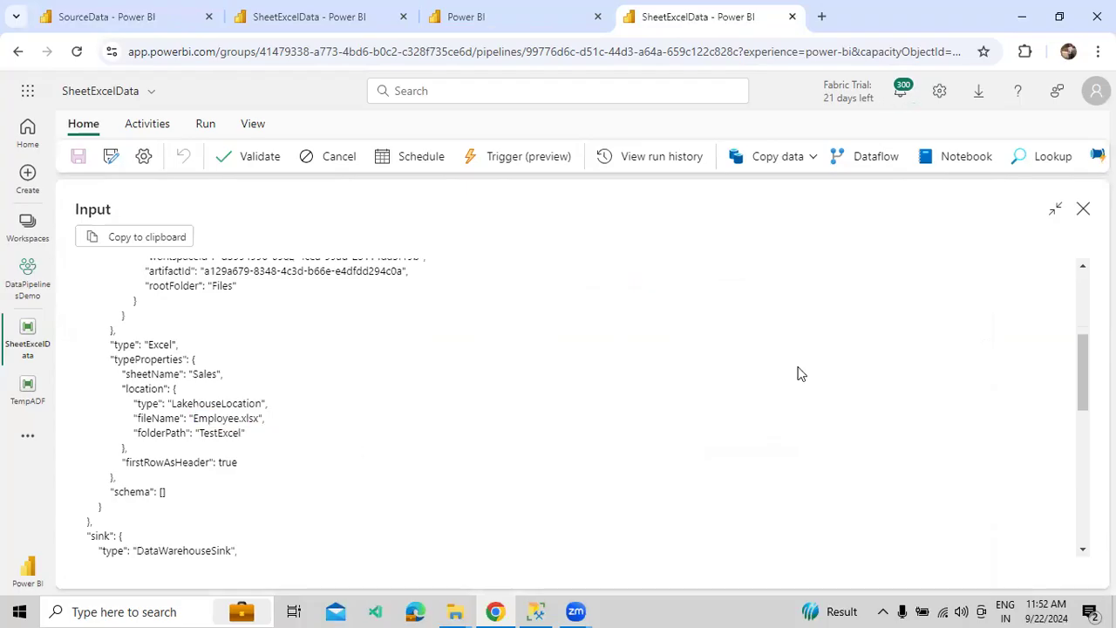
pyautogui.click(1083, 211)
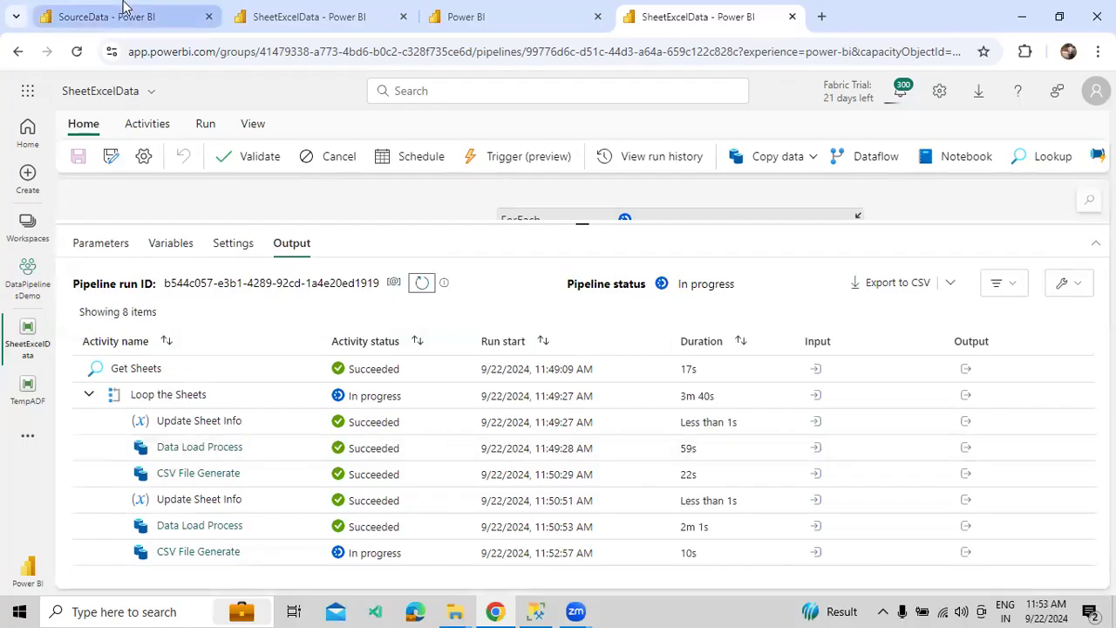
# - Open the TestExcel folder in the SourceData lakehouse to review the source Excel files
pyautogui.click(192, 15)
pyautogui.scroll(-1, 171, 533)
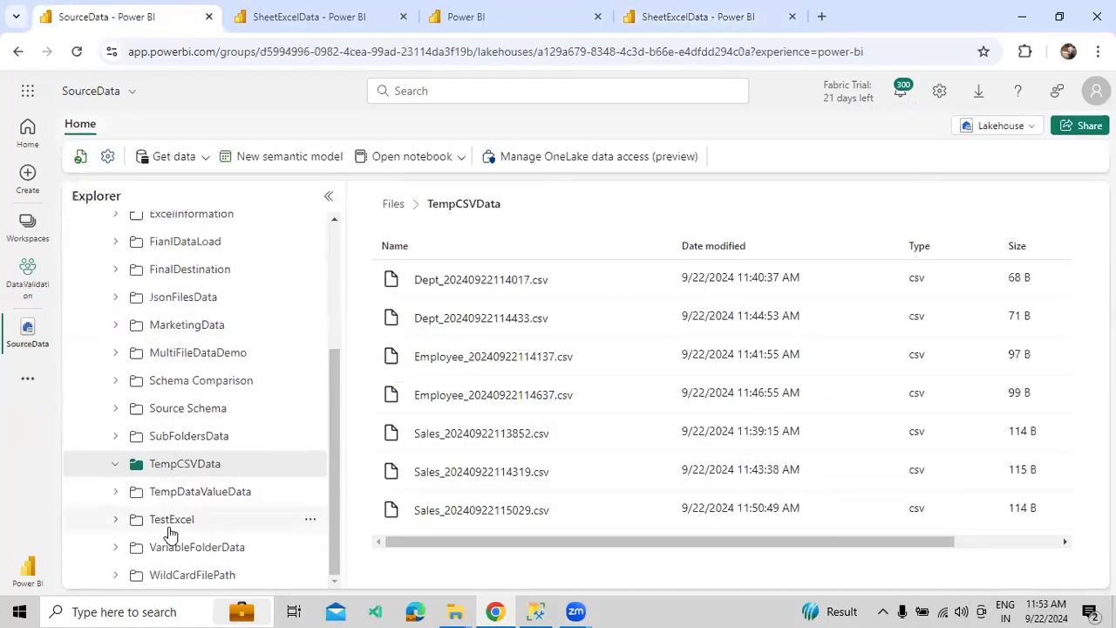
pyautogui.click(171, 528)
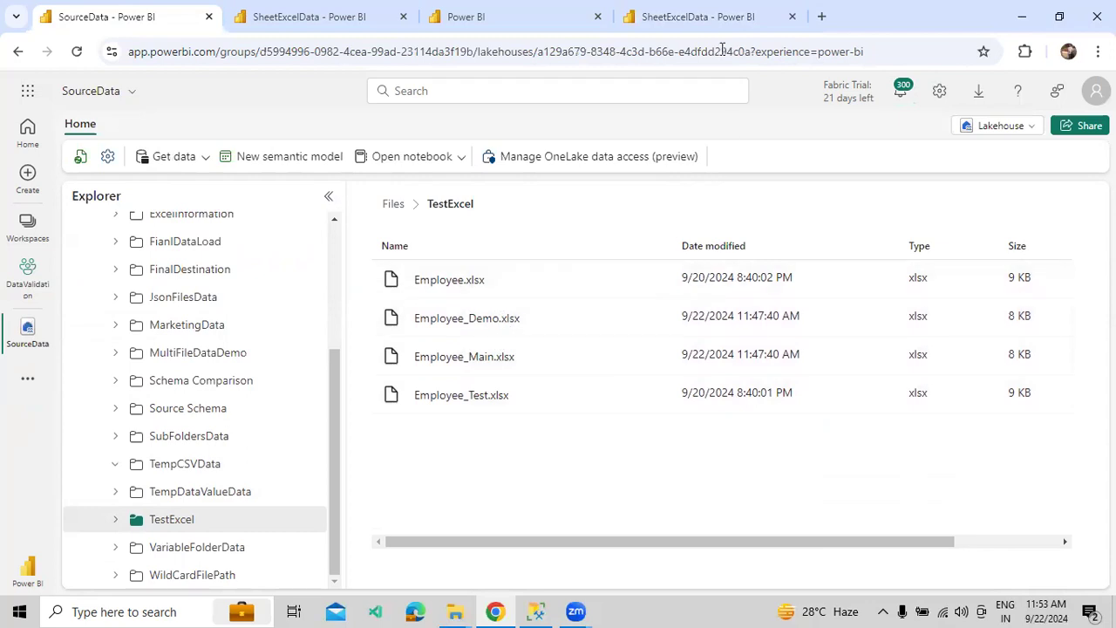
# - Recheck the inputs of the first Update Sheet Info and Data Load Process runs in SheetExcelData, including the file name, and refresh the activity runs
pyautogui.click(720, 21)
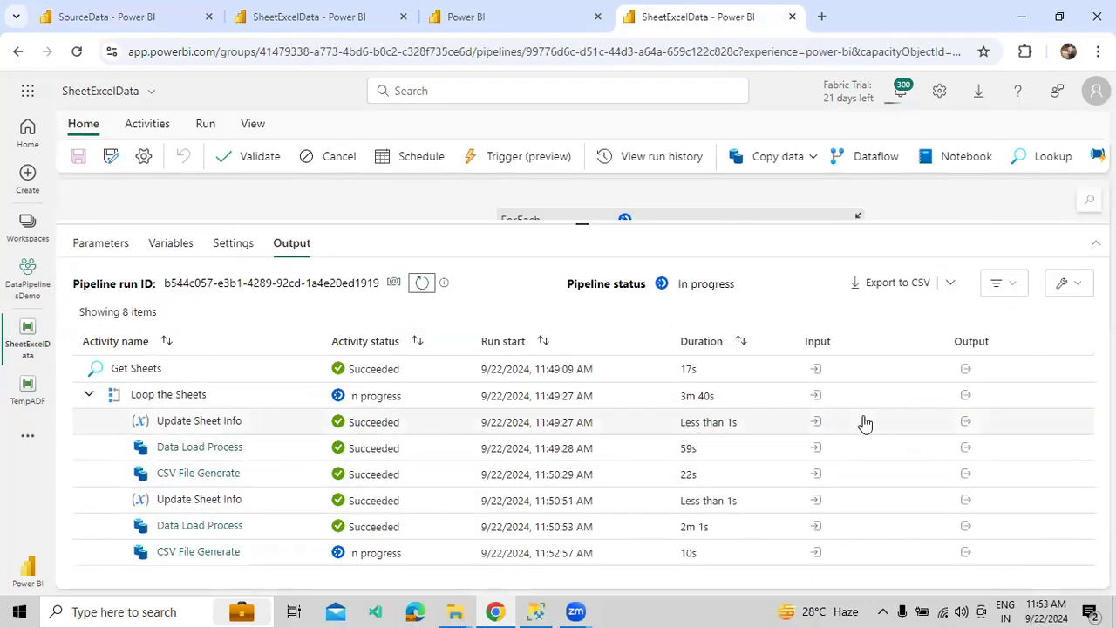
pyautogui.click(816, 422)
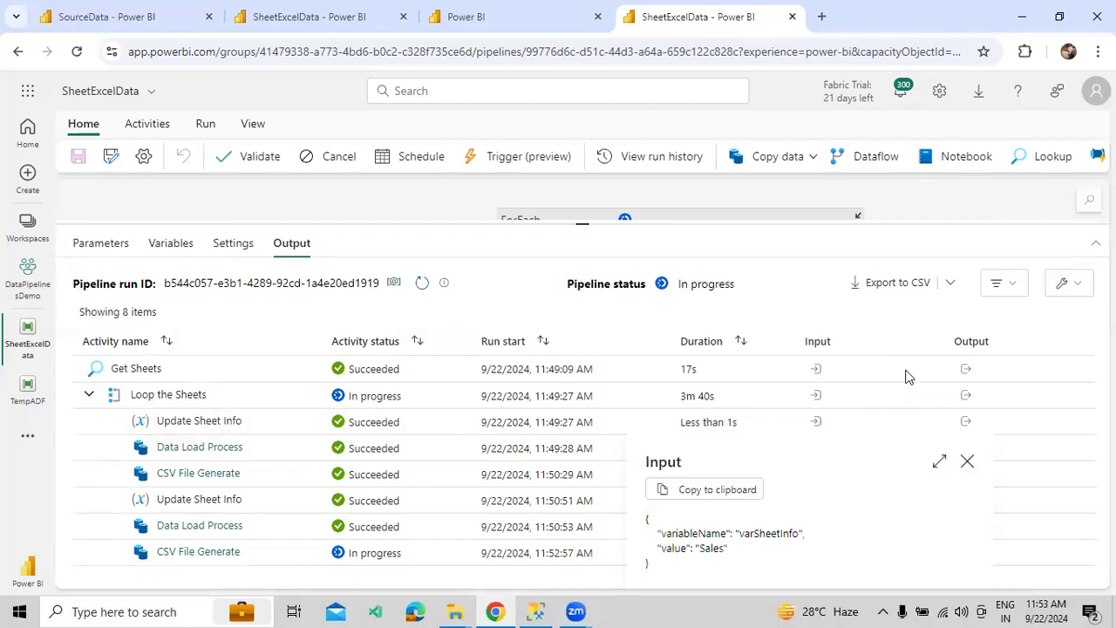
pyautogui.click(940, 465)
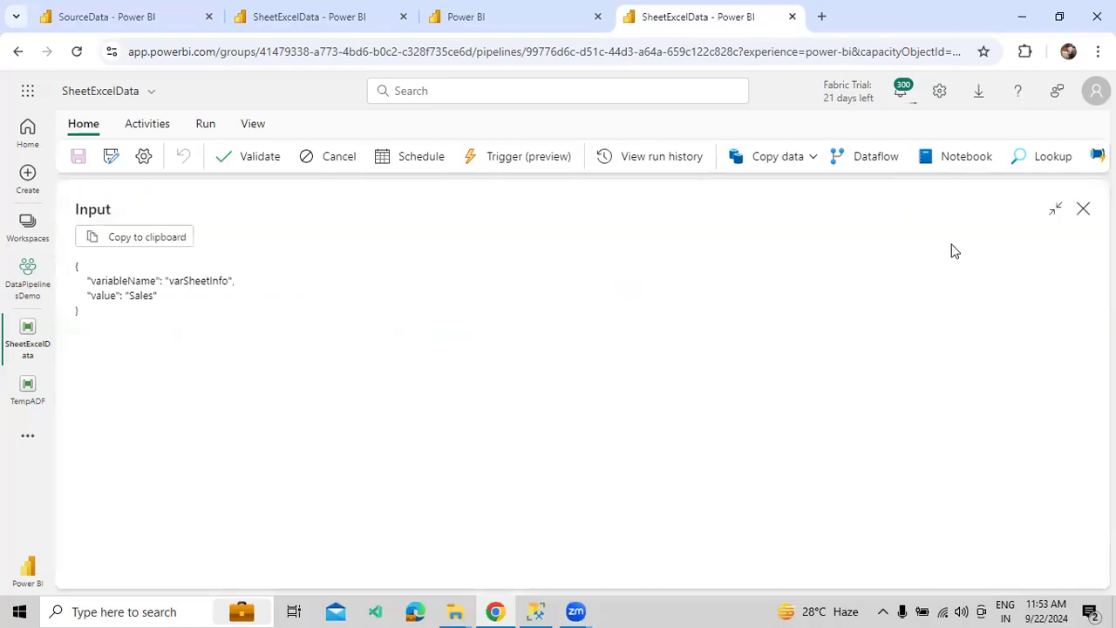
pyautogui.click(1084, 212)
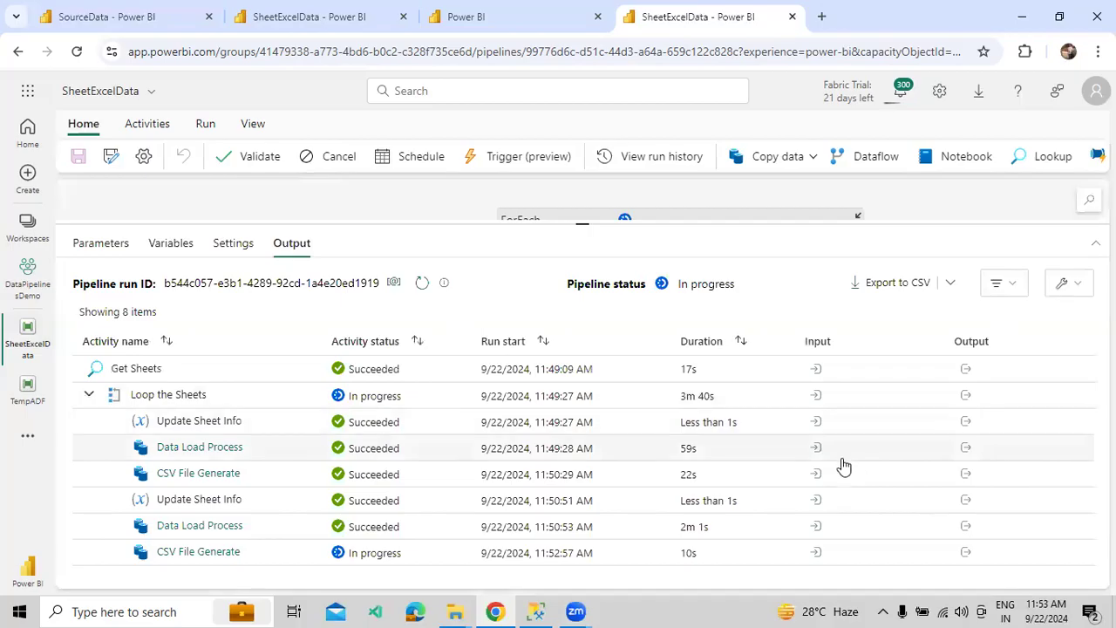
pyautogui.click(816, 449)
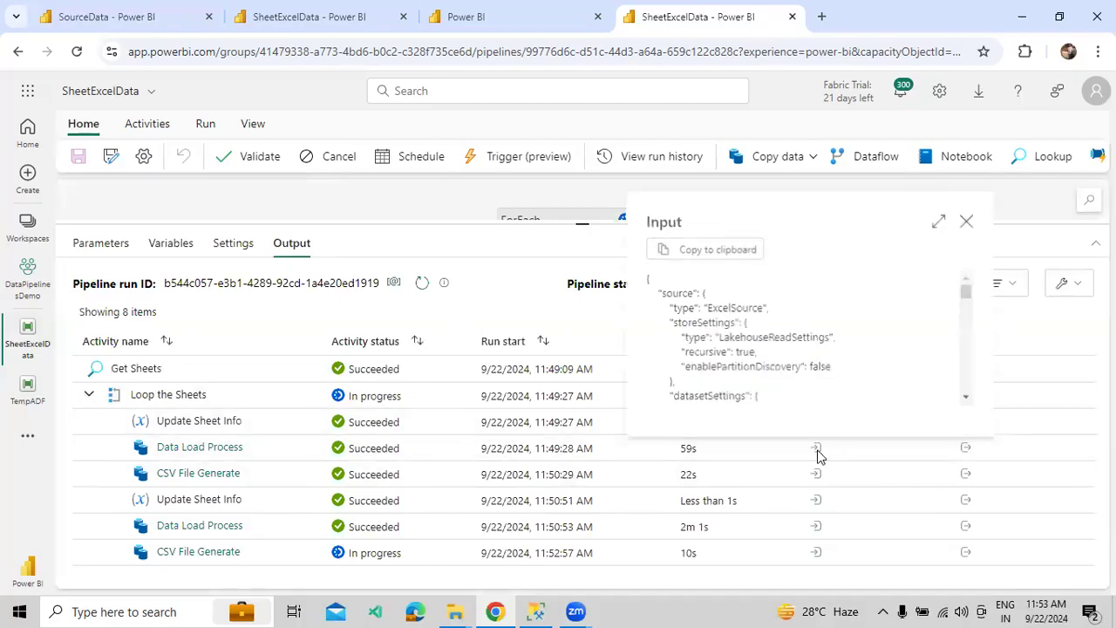
pyautogui.click(940, 222)
pyautogui.scroll(-4, 354, 459)
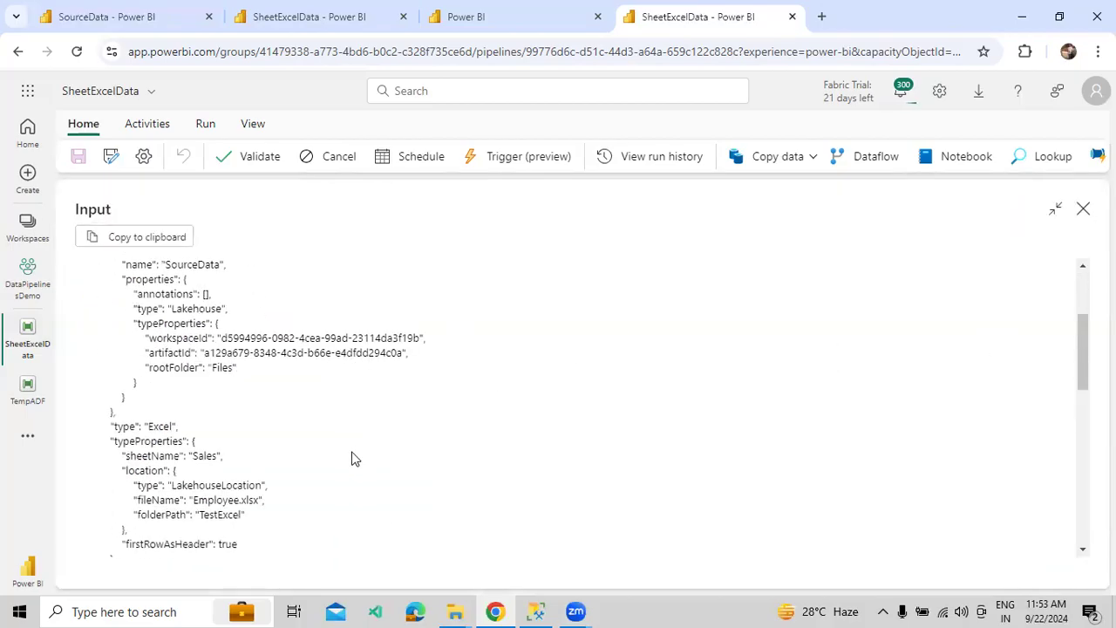
pyautogui.moveTo(125, 336); pyautogui.dragTo(294, 349)
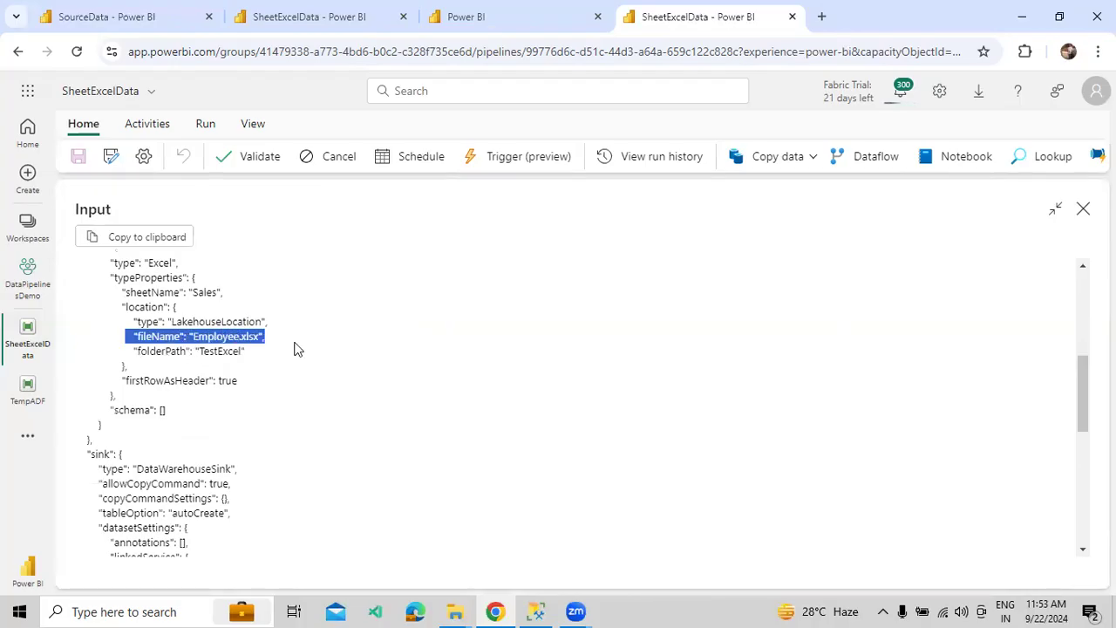
pyautogui.click(1083, 209)
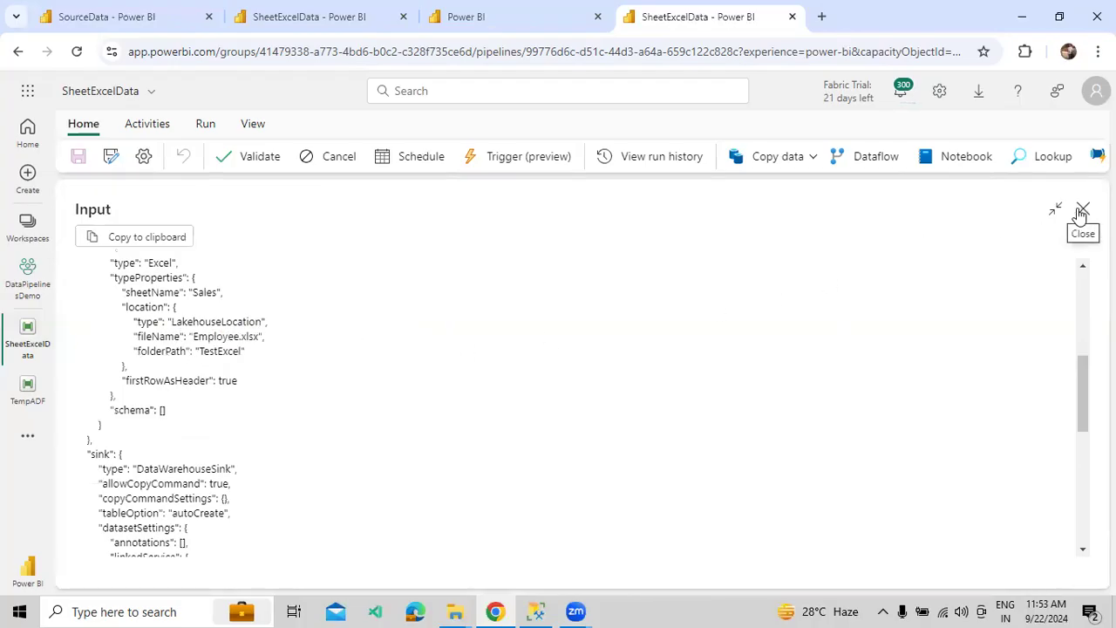
pyautogui.click(421, 282)
pyautogui.scroll(-1, 648, 465)
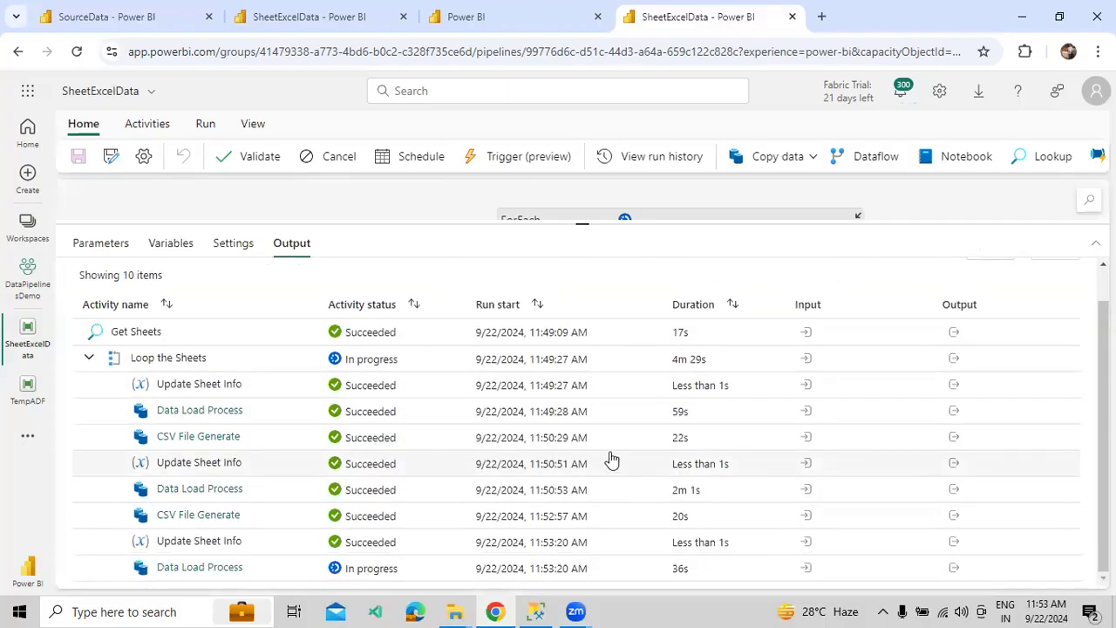
# - Open the TempCSVData folder in the SourceData lakehouse and sort its CSV files by modification date, newest first
pyautogui.click(112, 16)
pyautogui.click(206, 462)
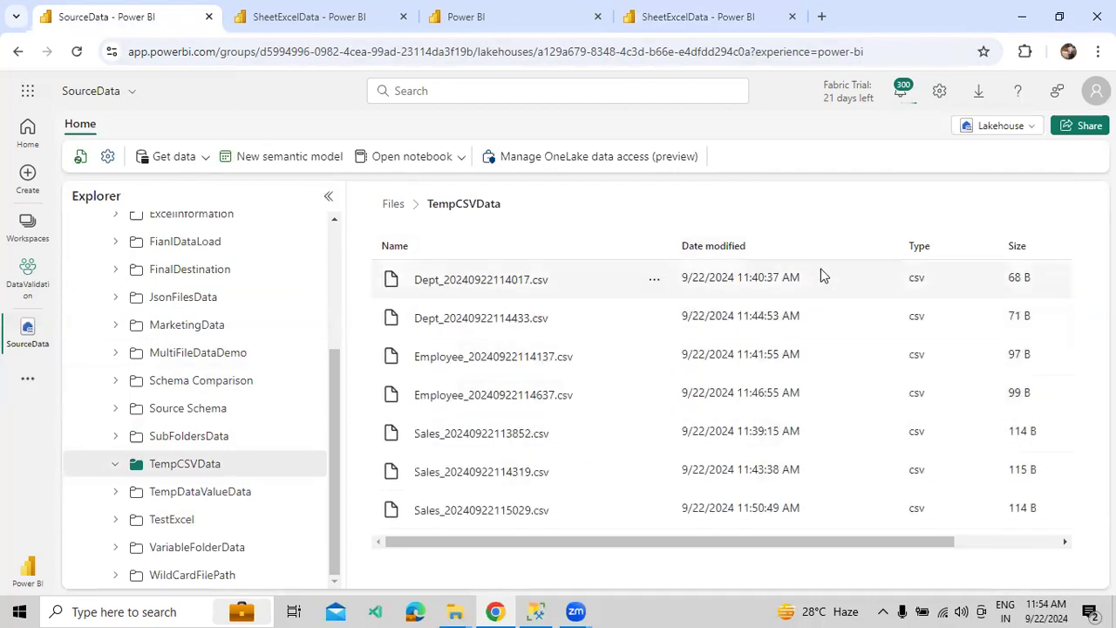
pyautogui.click(714, 249)
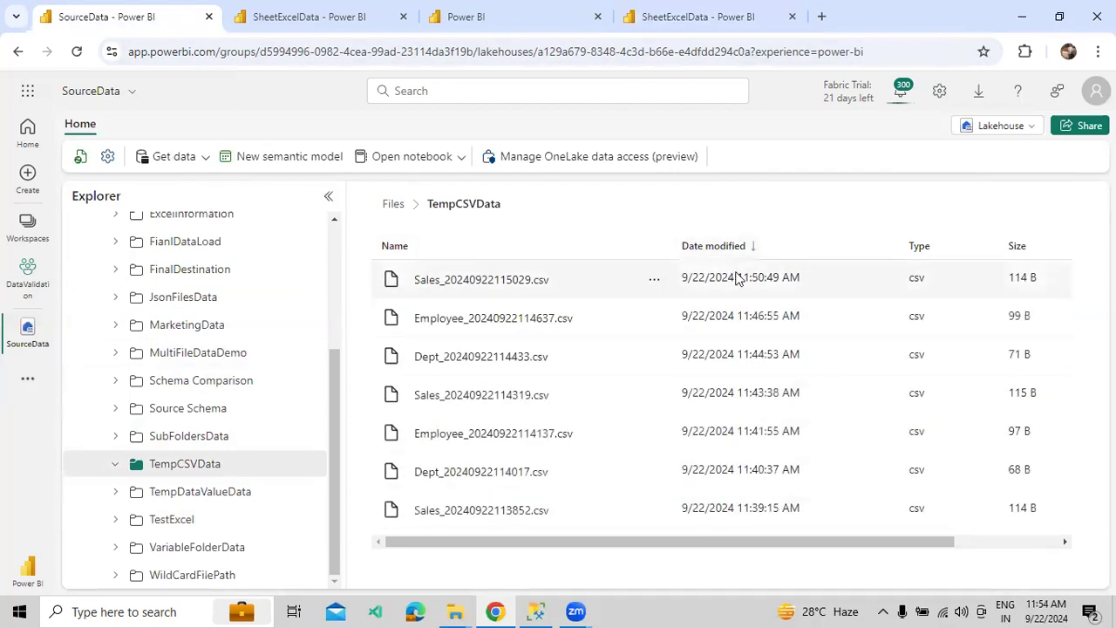
pyautogui.click(735, 249)
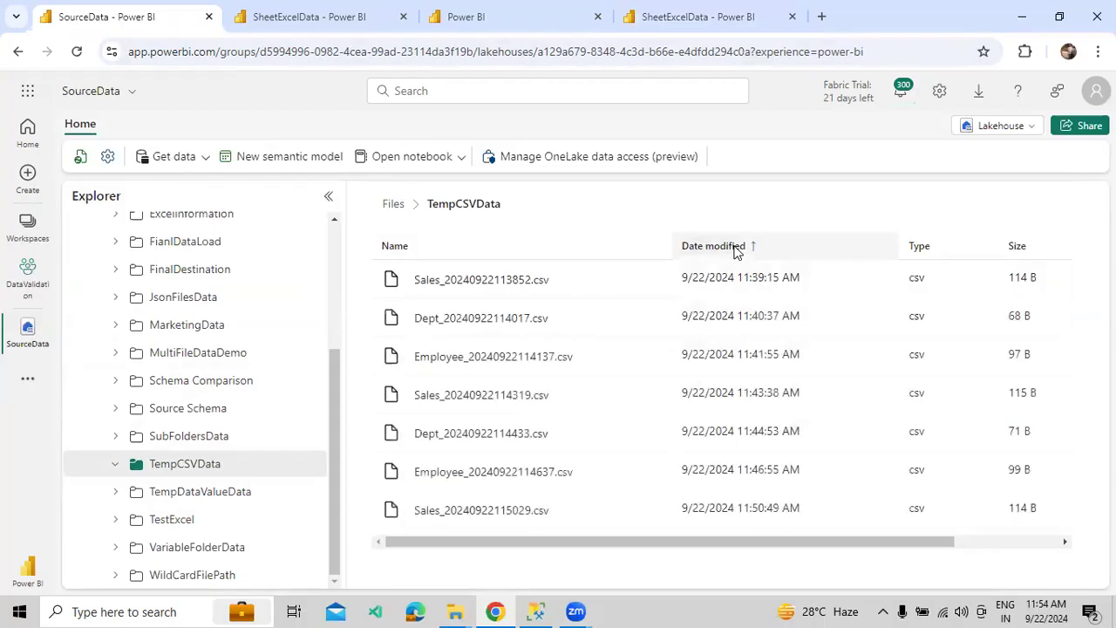
pyautogui.click(735, 249)
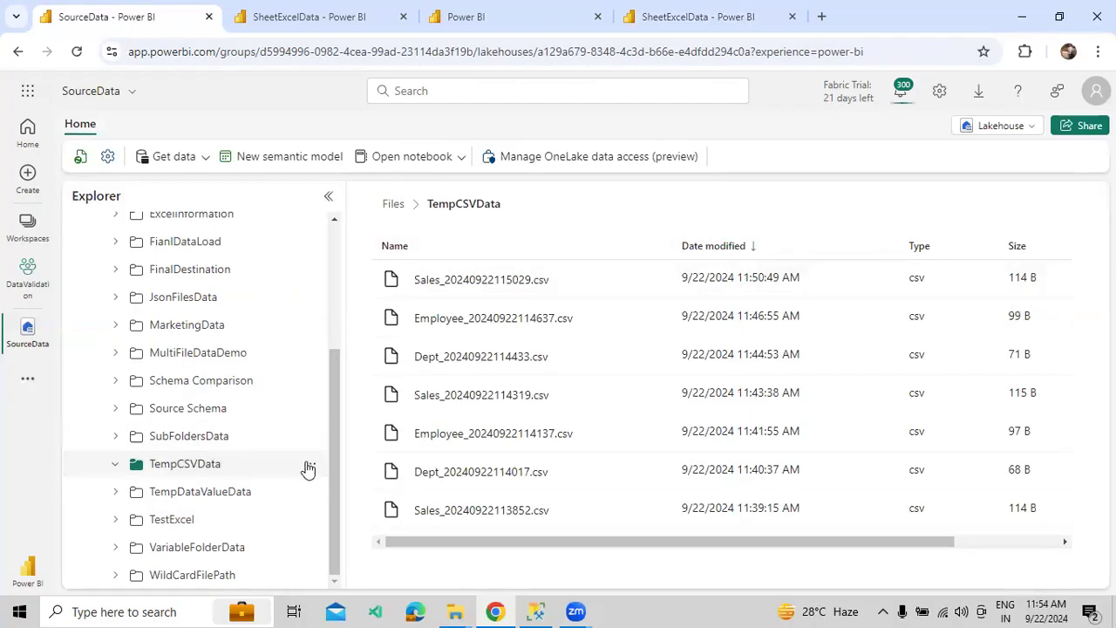
# - Refresh the TempCSVData folder, widen the Date modified column, and review the generated CSV files sorted newest first
pyautogui.click(309, 463)
pyautogui.click(335, 435)
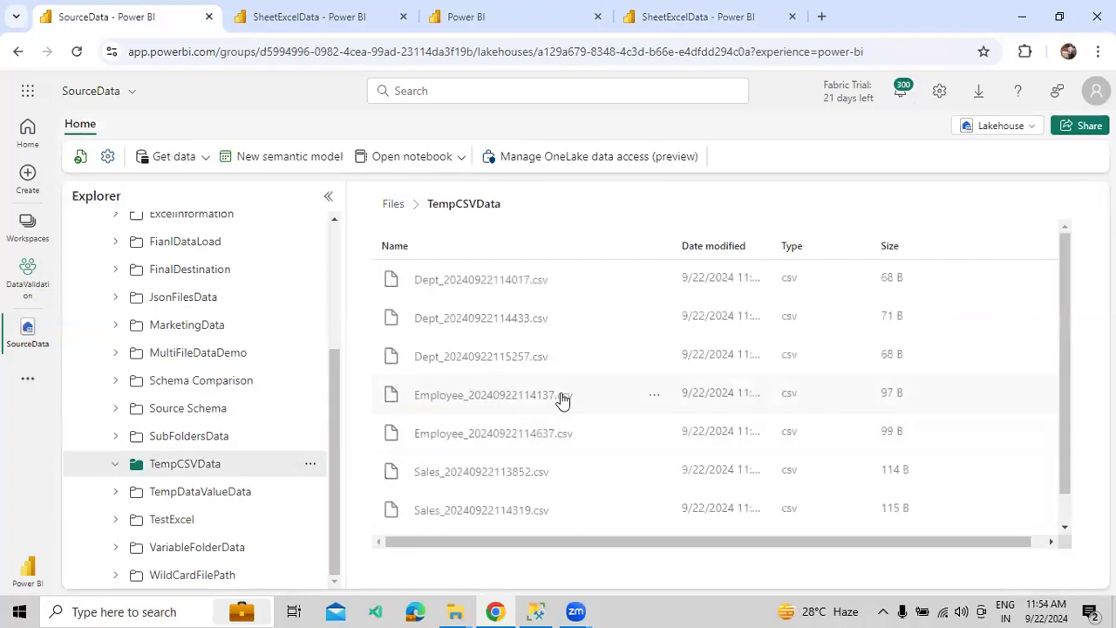
pyautogui.moveTo(773, 245); pyautogui.dragTo(824, 245)
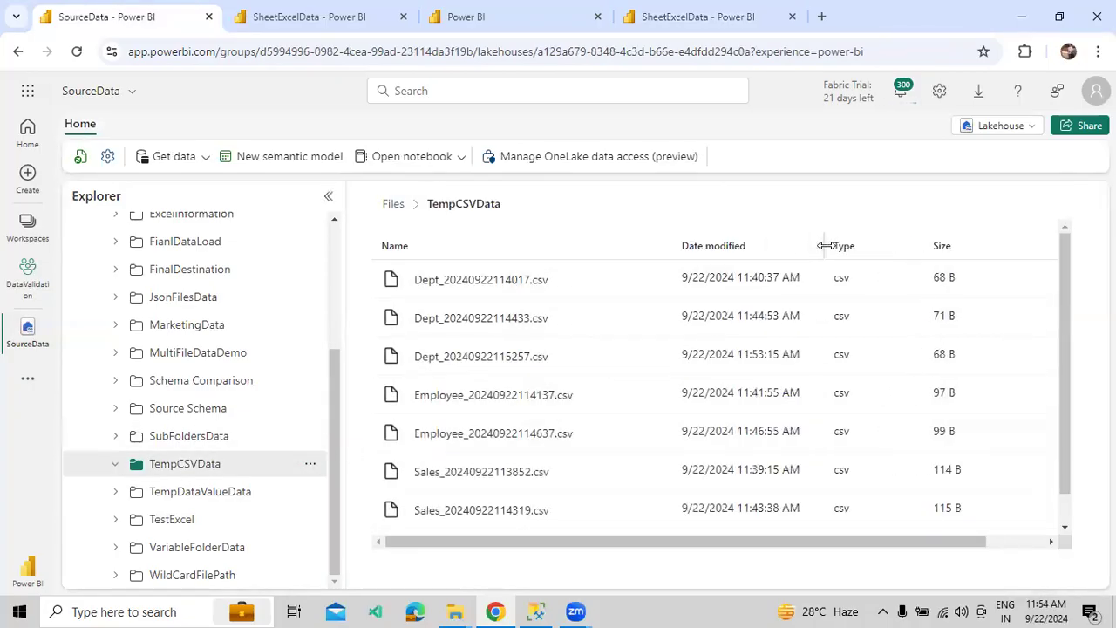
pyautogui.click(738, 250)
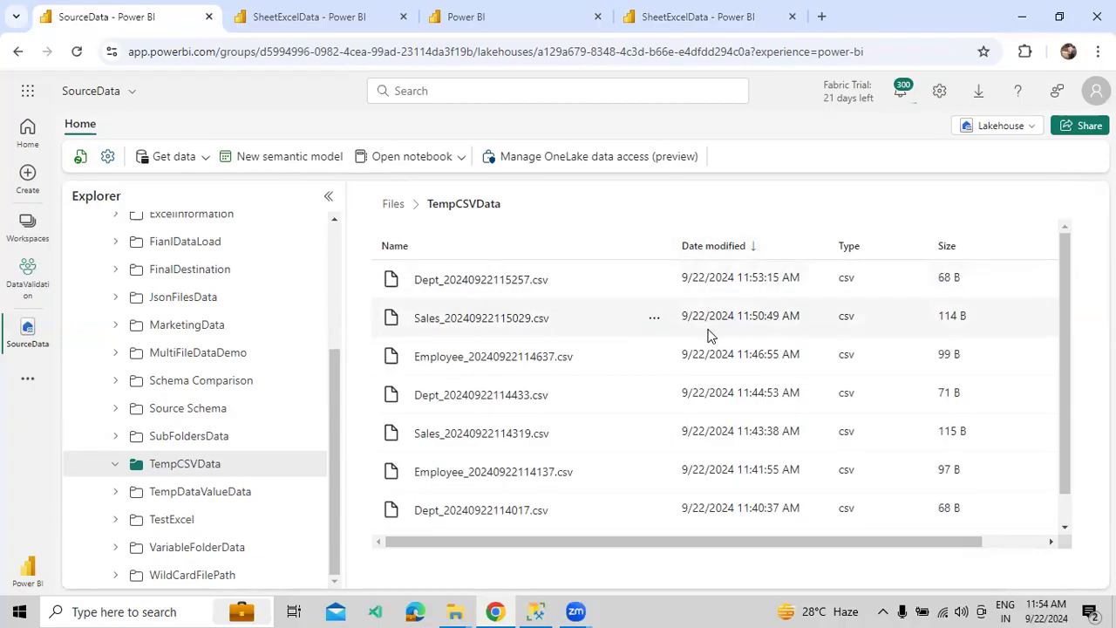
pyautogui.scroll(-1, 711, 357)
pyautogui.scroll(1, 715, 362)
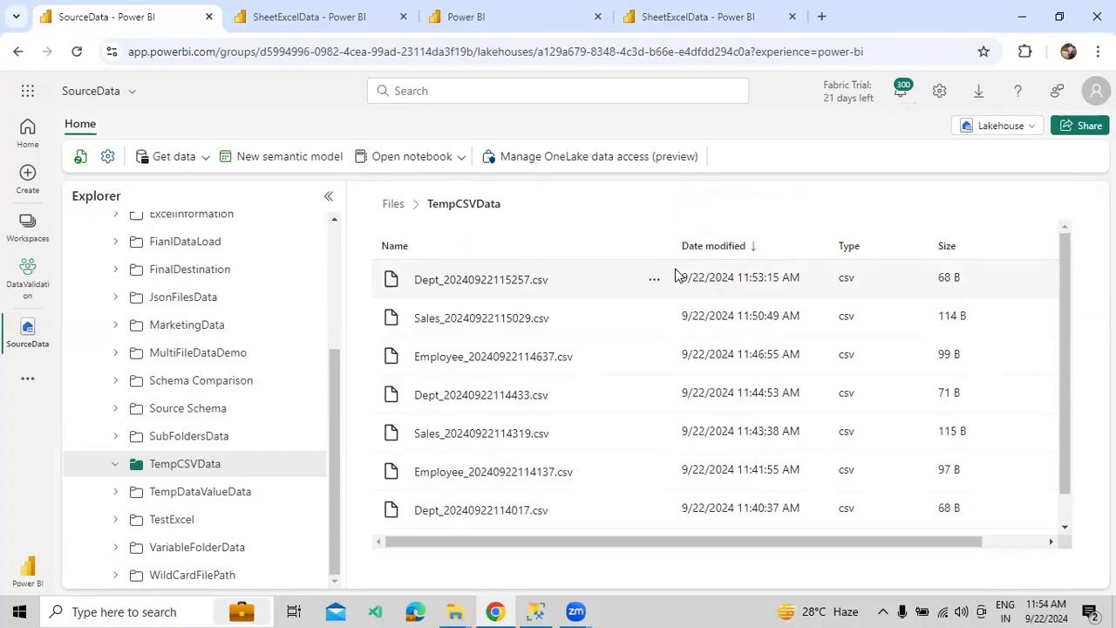
# - Refresh the SheetExcelData run, return to the TempADF run, and open the child pipeline run from the second Call Pipeline activity's output
pyautogui.click(748, 21)
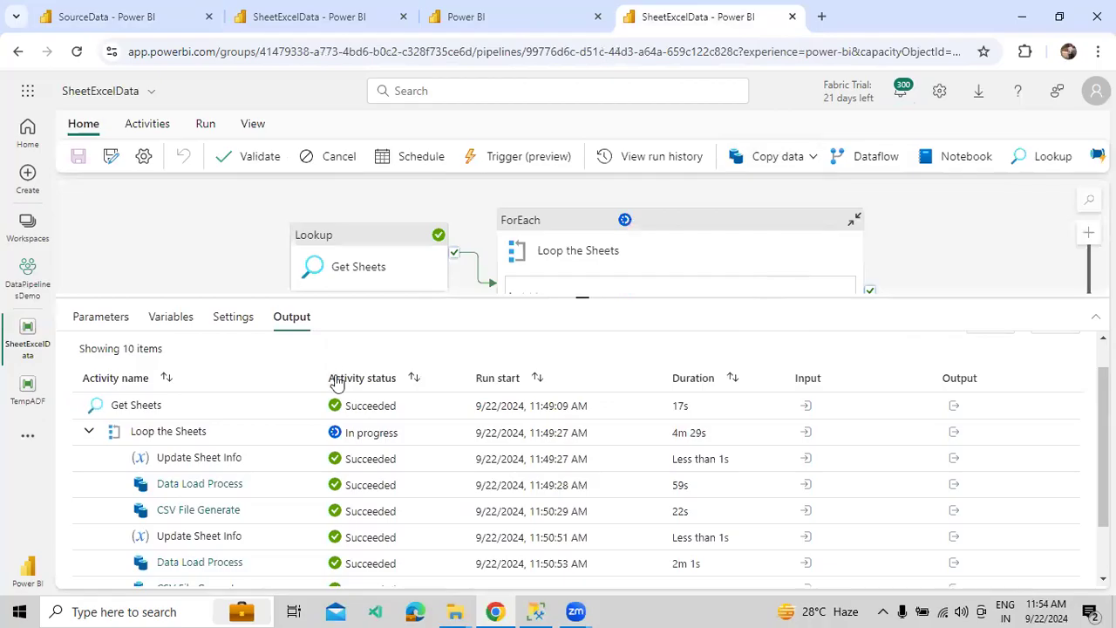
pyautogui.click(419, 358)
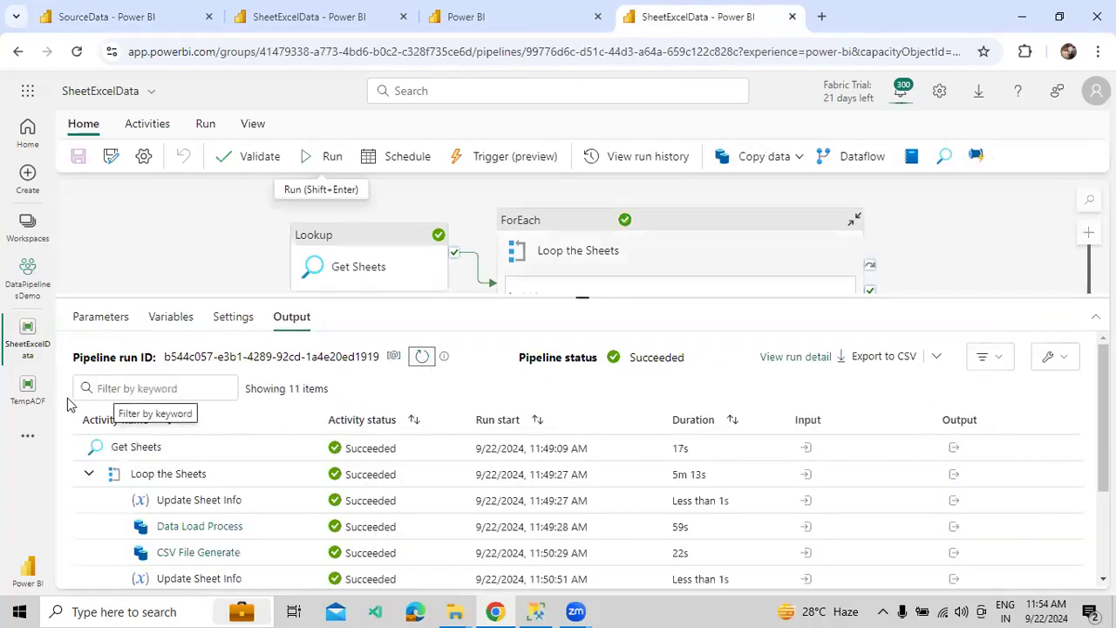
pyautogui.click(27, 388)
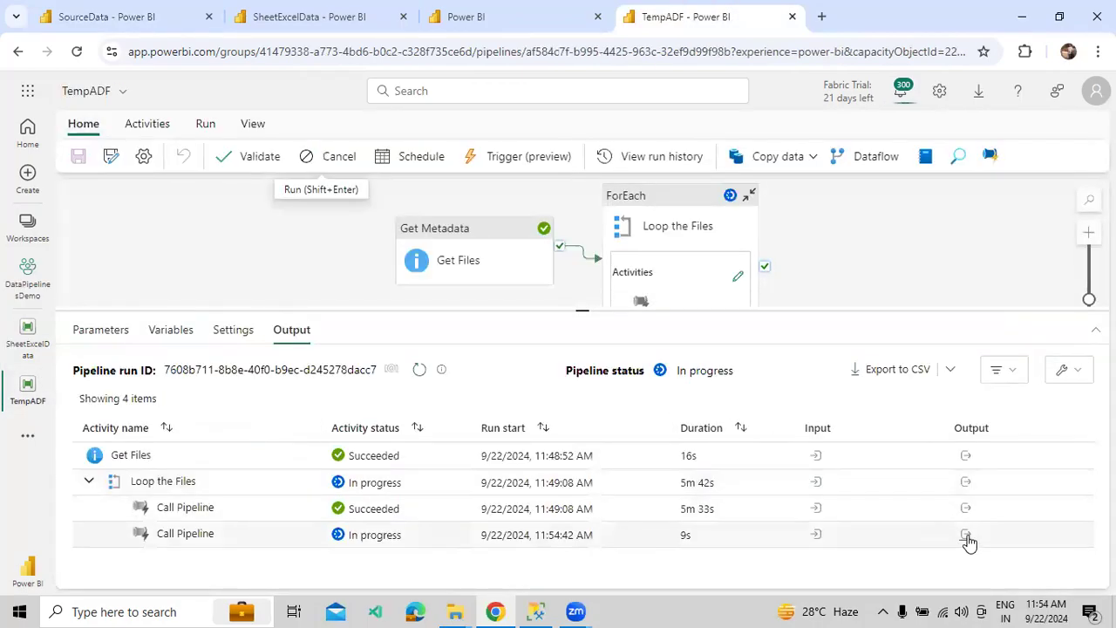
pyautogui.click(965, 533)
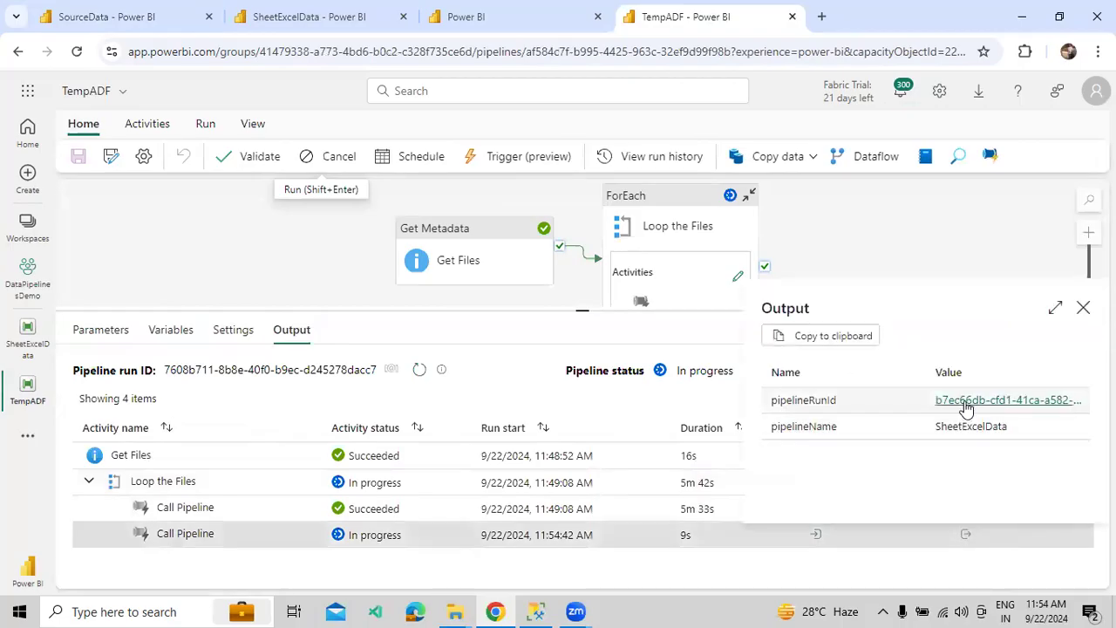
pyautogui.click(965, 400)
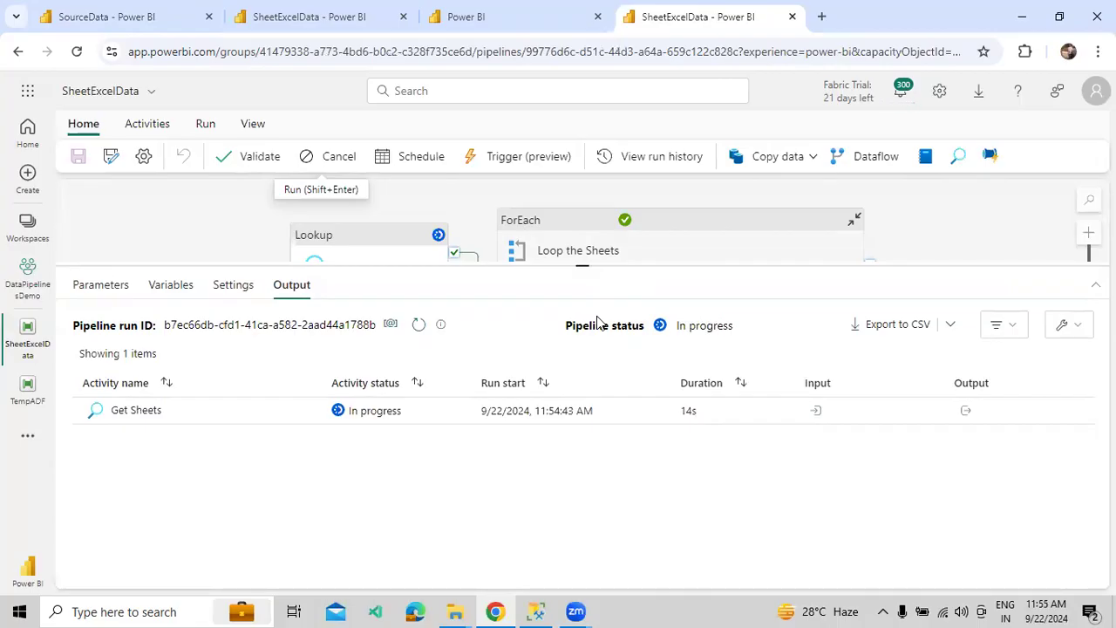
# - Refresh the new SheetExcelData run repeatedly and check which sheet name its Update Sheet Info activity received as input
pyautogui.click(419, 326)
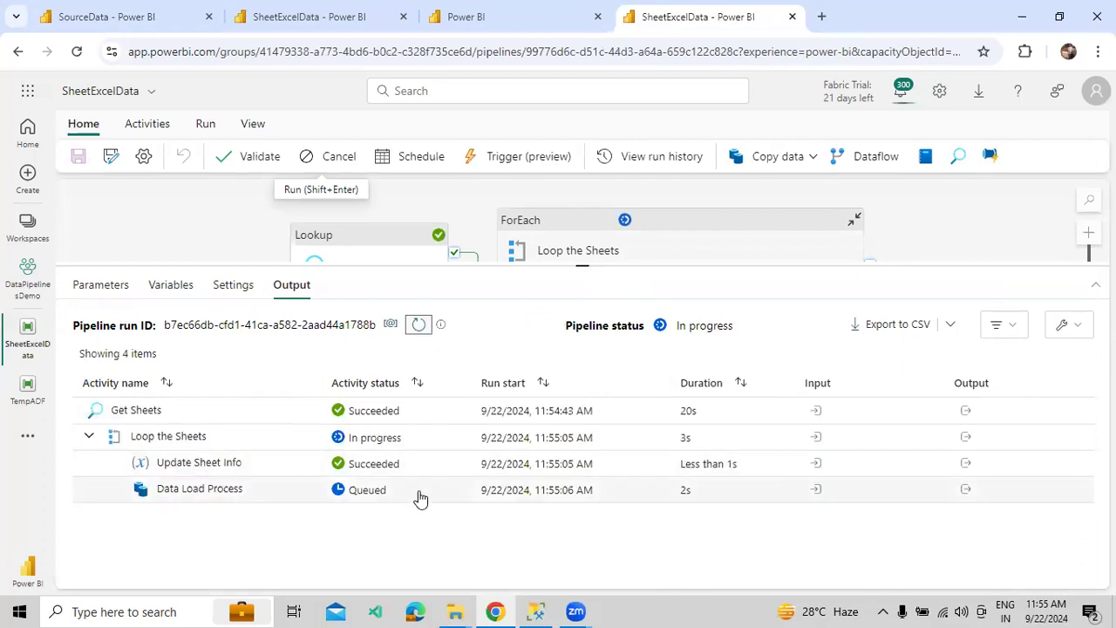
pyautogui.click(419, 327)
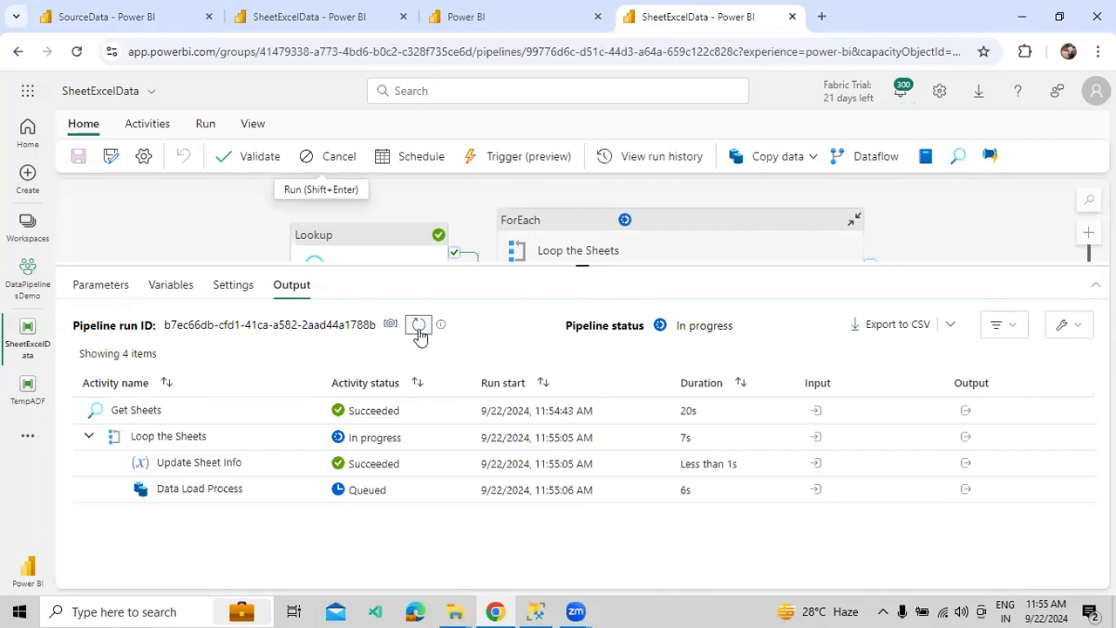
pyautogui.click(418, 327)
pyautogui.click(419, 328)
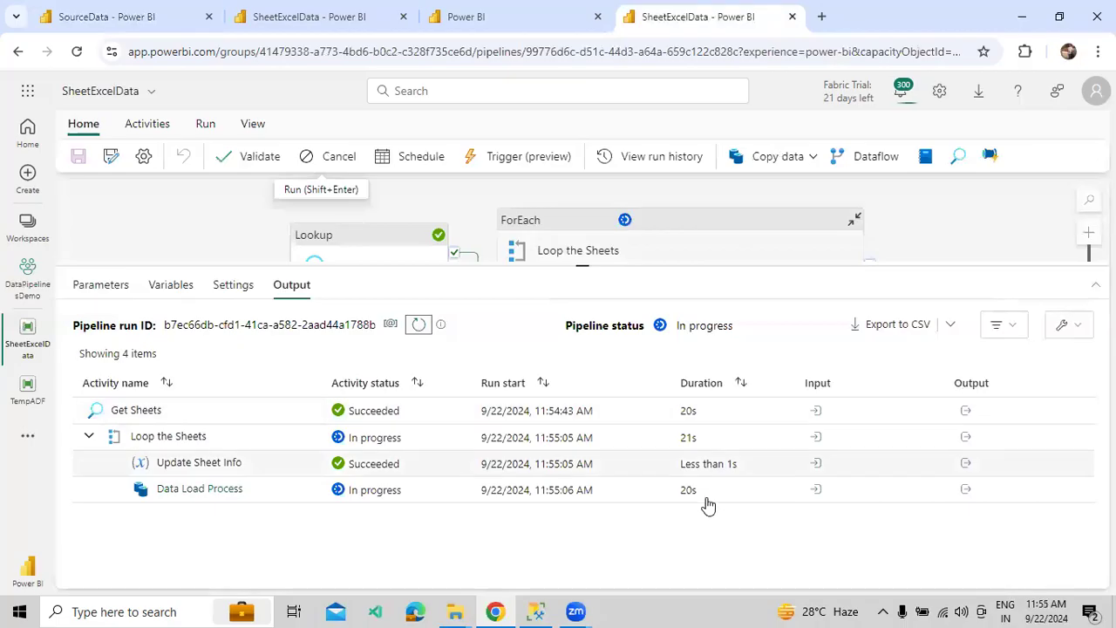
pyautogui.click(816, 464)
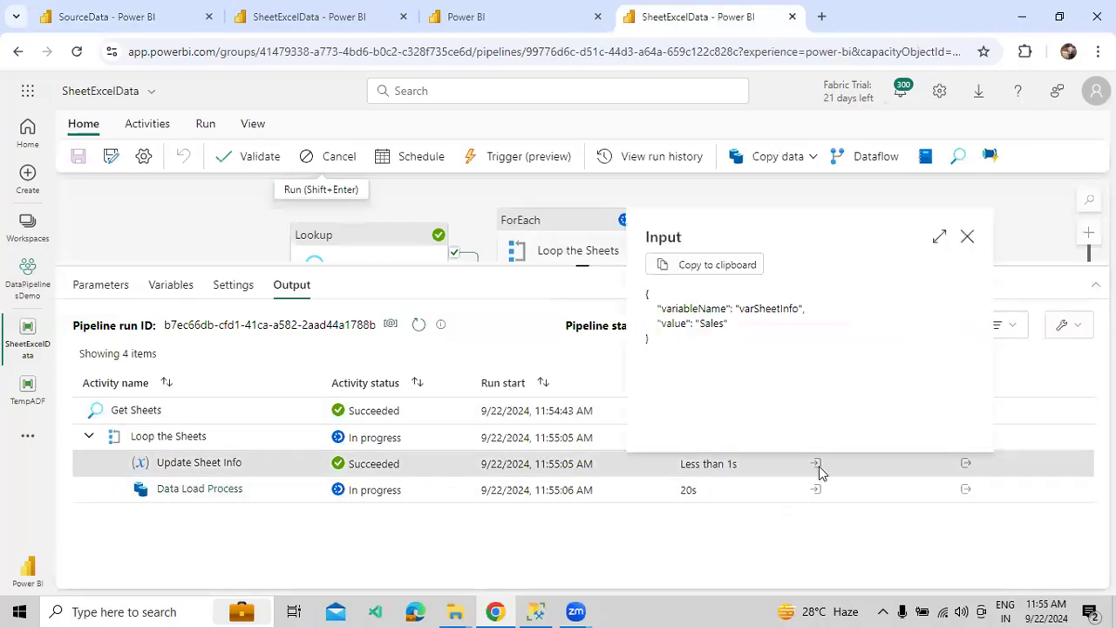
pyautogui.click(968, 239)
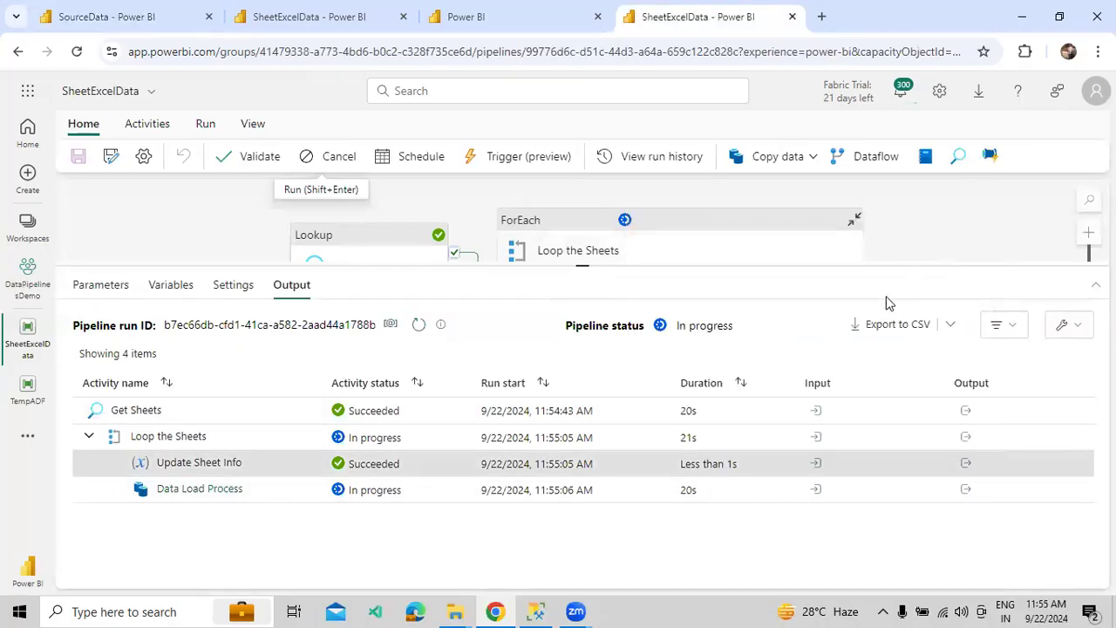
# - Refresh the activity runs again and read the enlarged error details of the failed Data Load Process
pyautogui.click(420, 325)
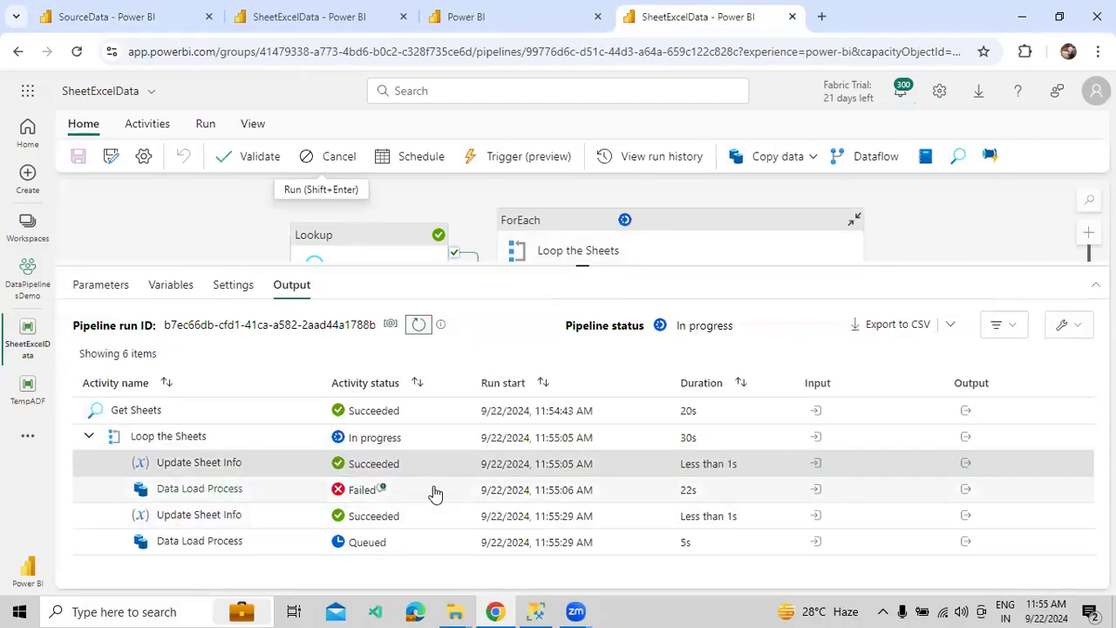
pyautogui.click(397, 491)
pyautogui.click(380, 490)
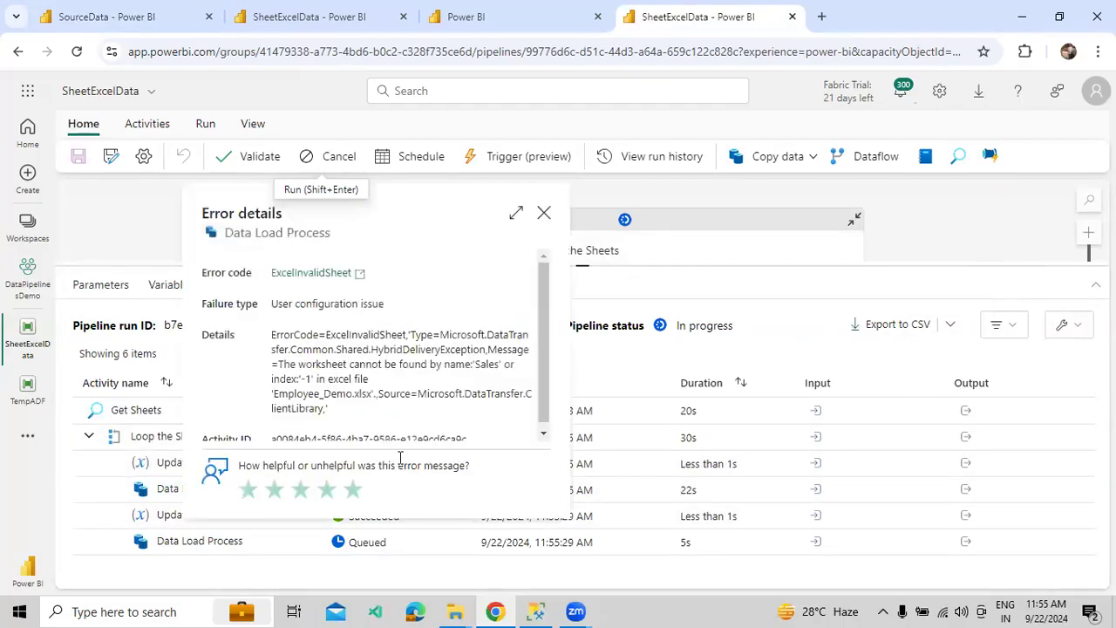
pyautogui.click(516, 217)
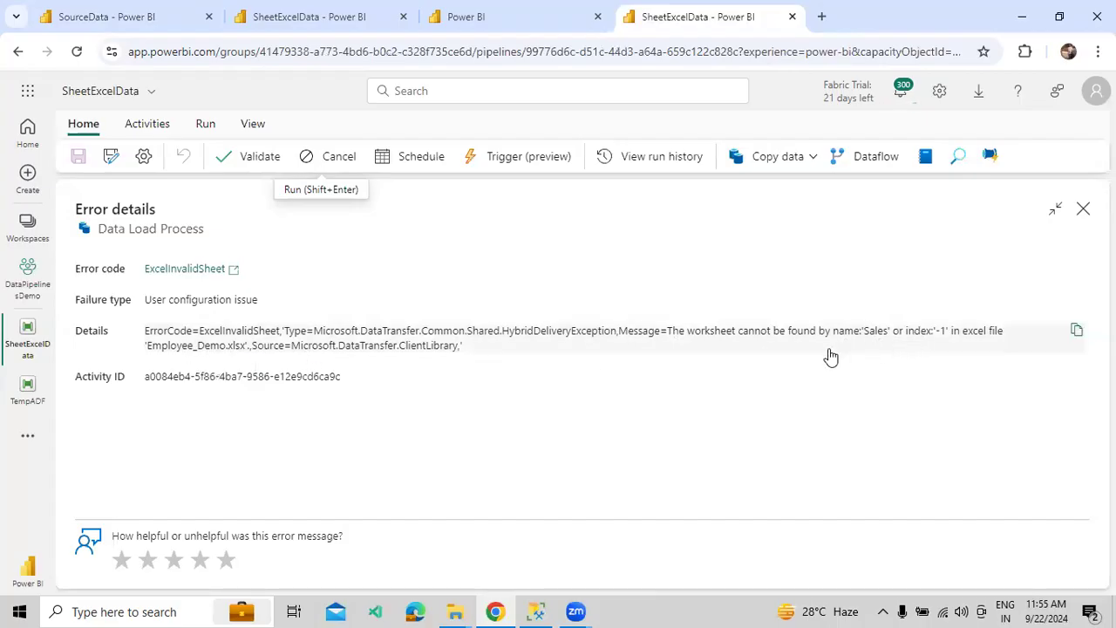
# - Open the Employee_Demo workbook from the local Excel Data folder, dismiss the activation wizard, check its sheets, and close it
pyautogui.moveTo(463, 605)
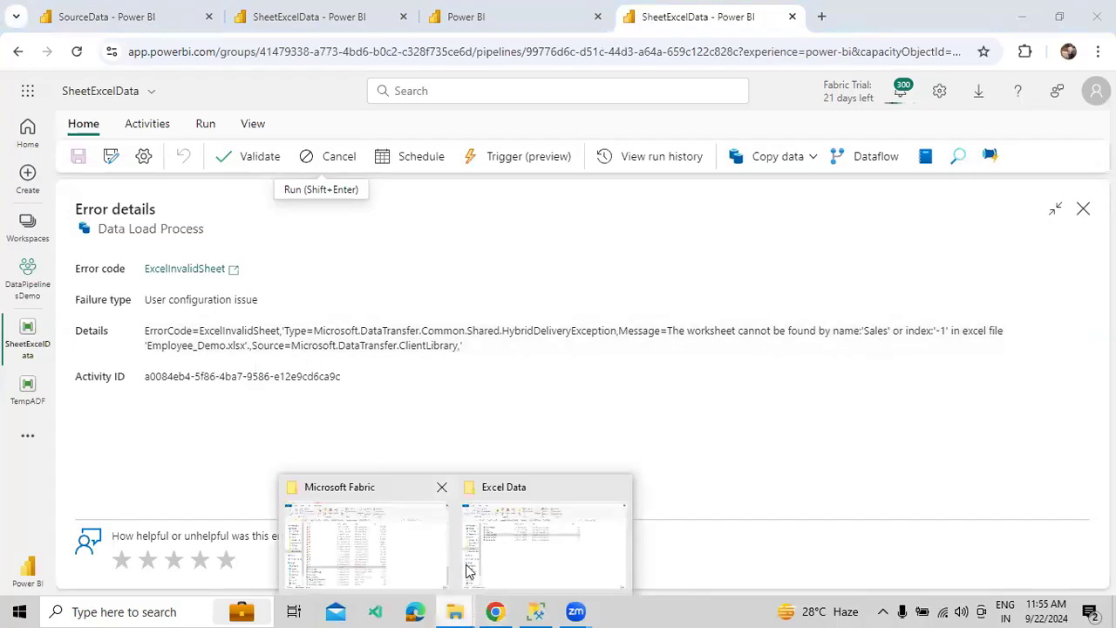
pyautogui.click(511, 561)
pyautogui.click(248, 230)
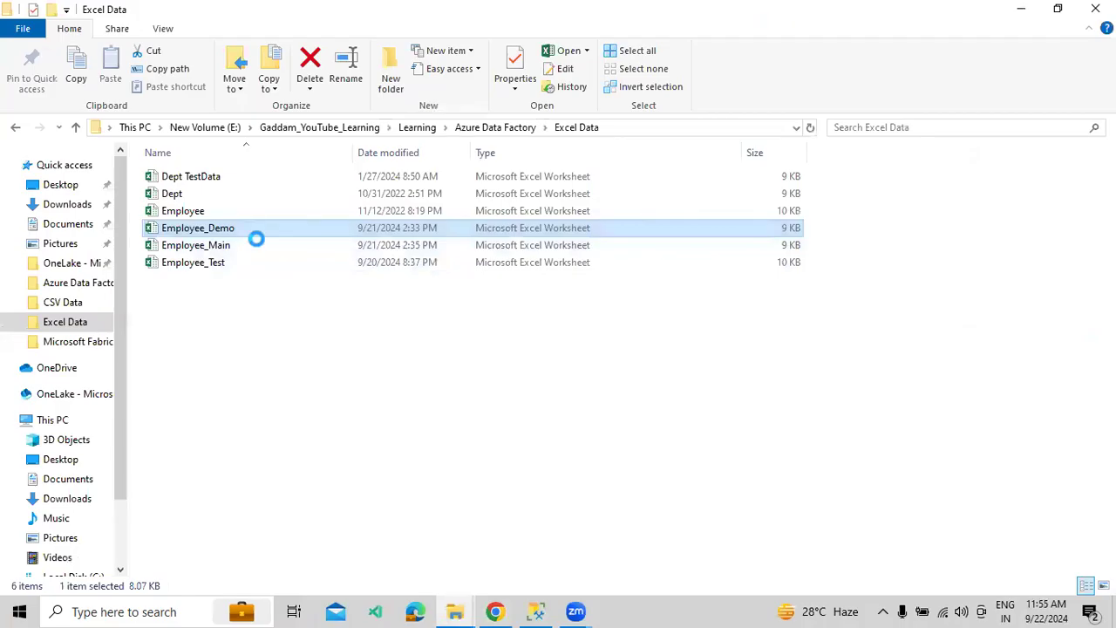
pyautogui.press('Return')
pyautogui.doubleClick(322, 225)
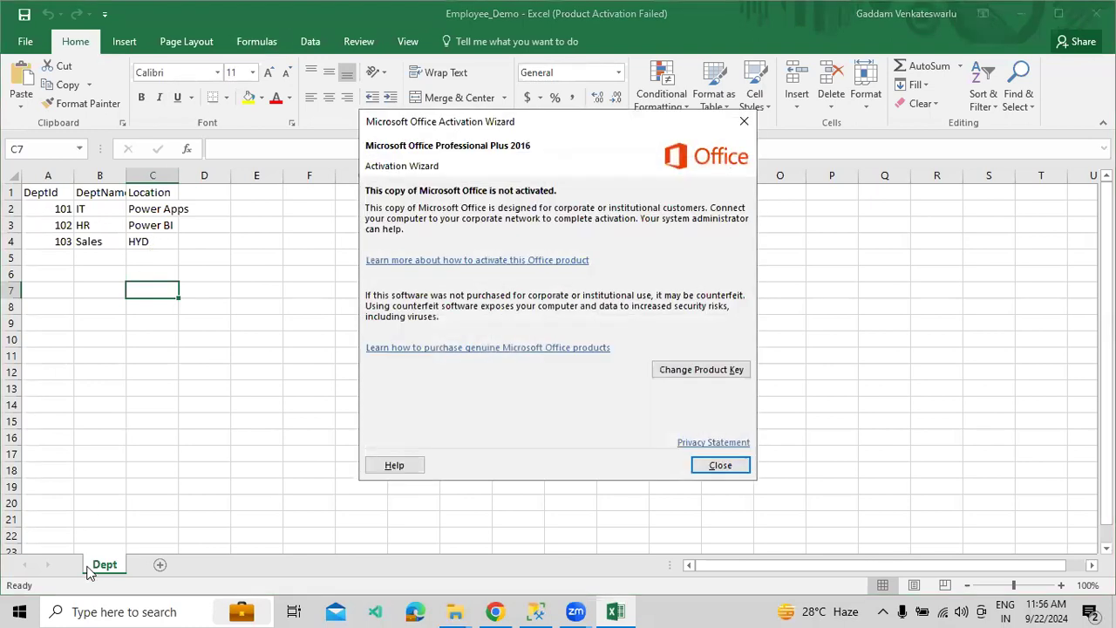
pyautogui.click(714, 461)
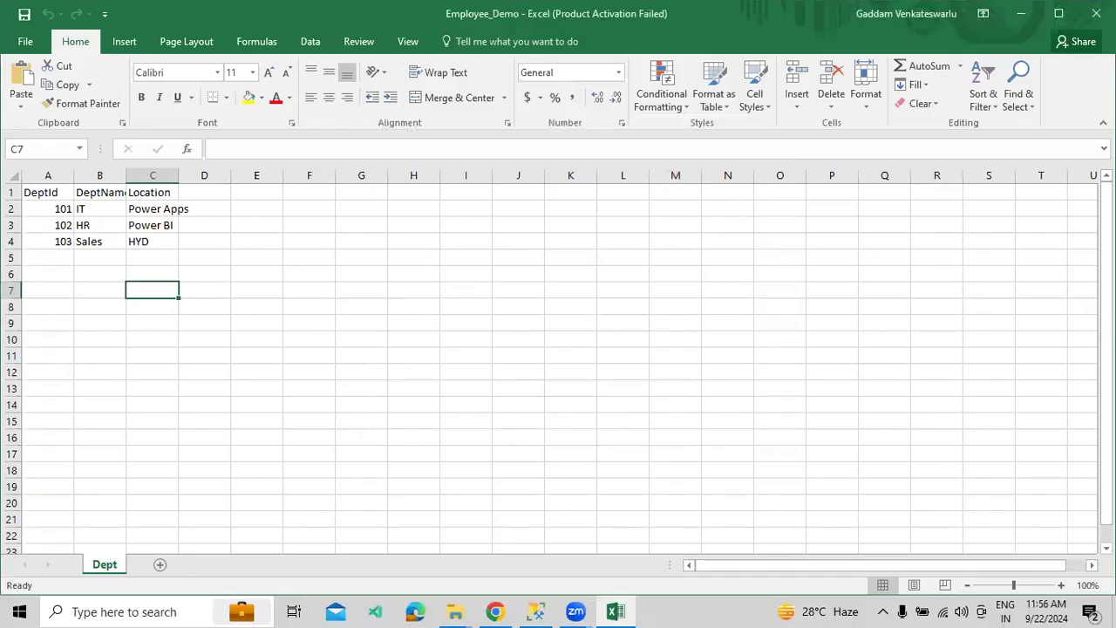
pyautogui.click(1096, 13)
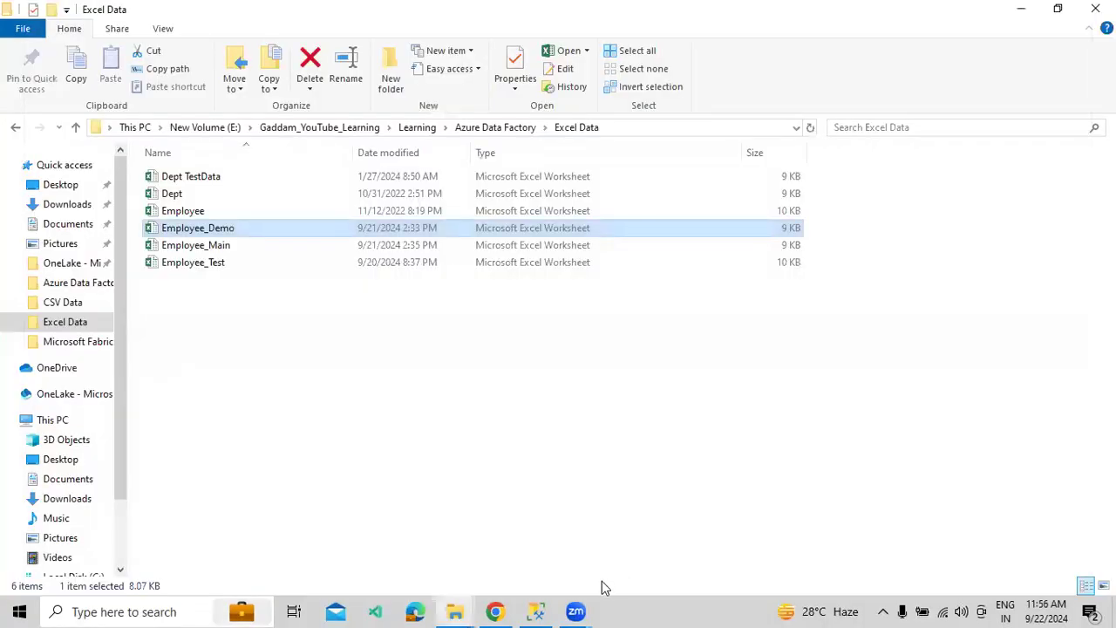
# - Close the Data Load Process error details, rerun the EmpSheetData query in SQL Server Management Studio, and review the returned sheet names
pyautogui.click(494, 611)
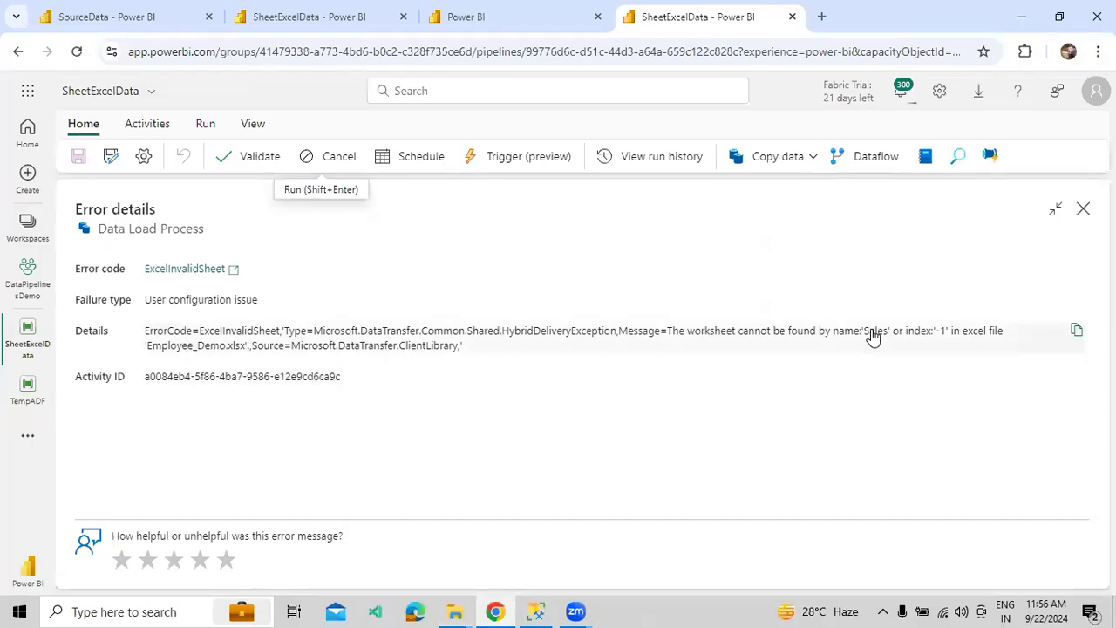
pyautogui.click(1083, 210)
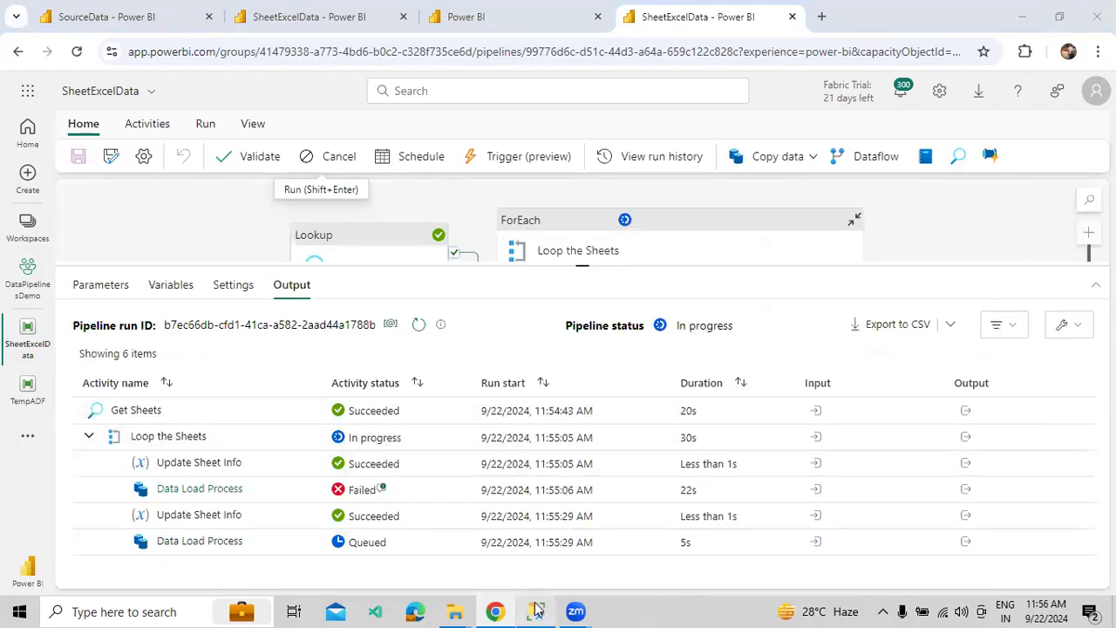
pyautogui.hotkey('alt', 'Tab')
pyautogui.moveTo(372, 140); pyautogui.dragTo(377, 116)
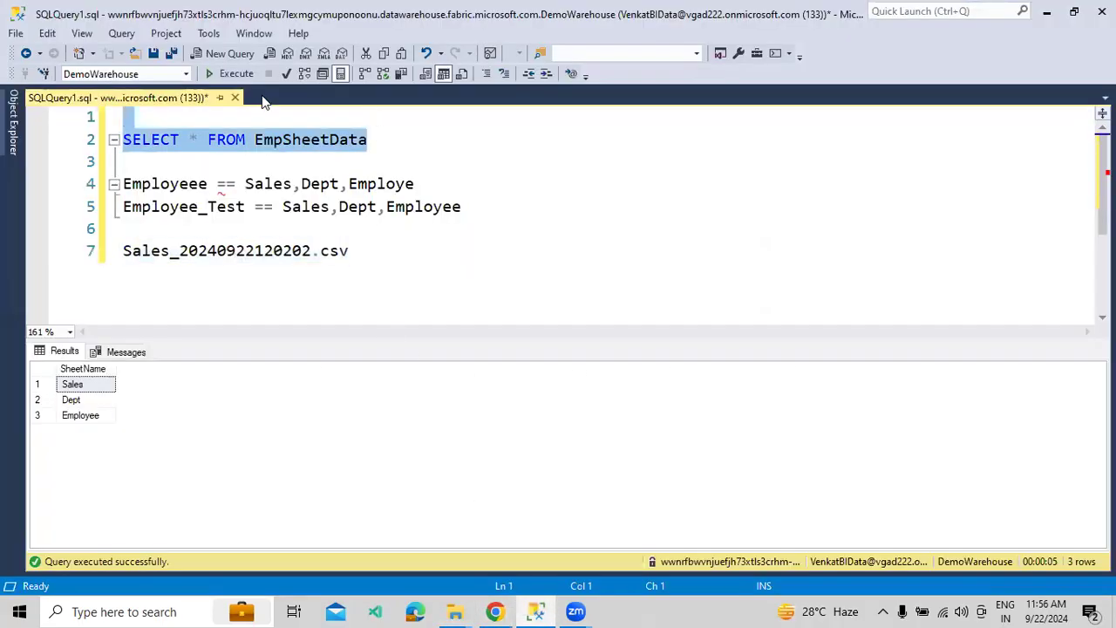
pyautogui.click(243, 78)
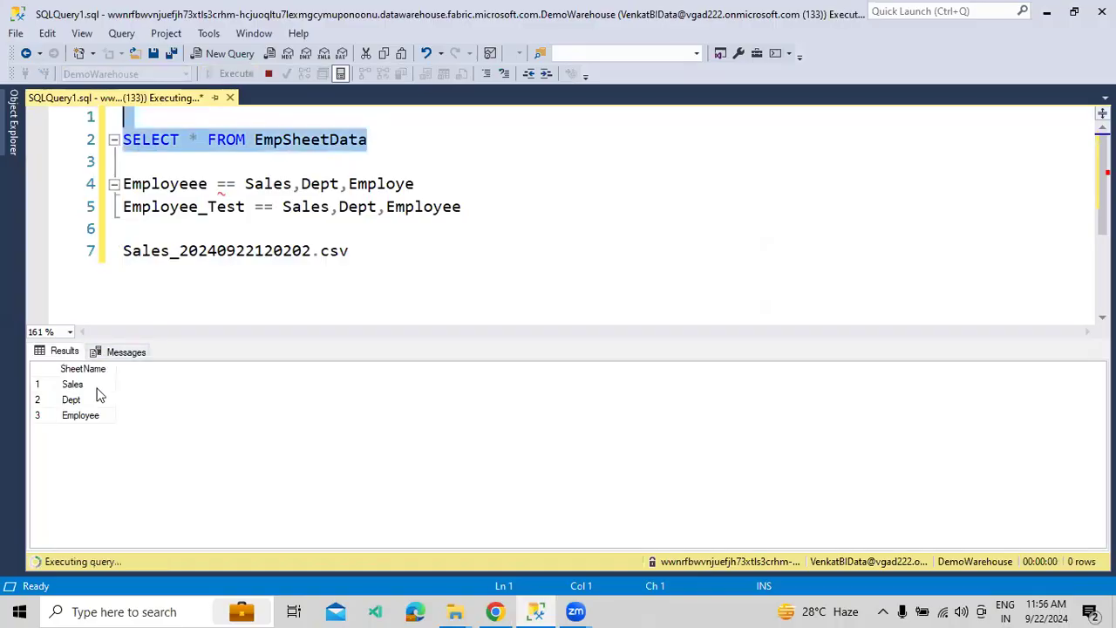
pyautogui.click(77, 383)
pyautogui.keyDown('shift'); pyautogui.click(87, 415); pyautogui.keyUp('shift')
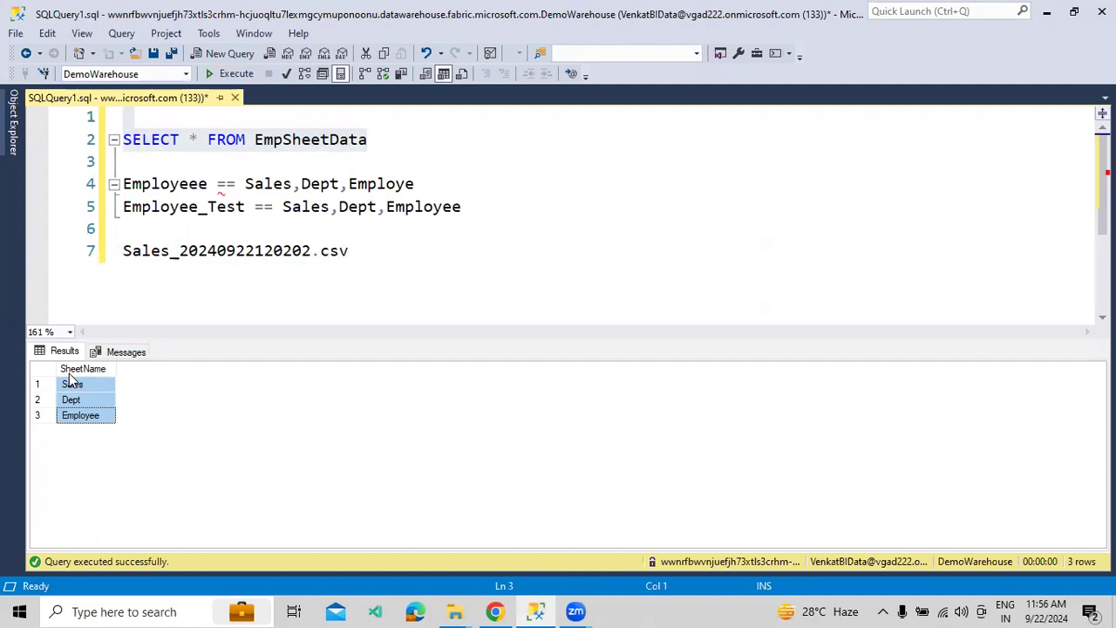
# - Return to the SheetExcelData run in Chrome and review the activities inside the Loop the Sheets ForEach before reopening the run output
pyautogui.click(494, 611)
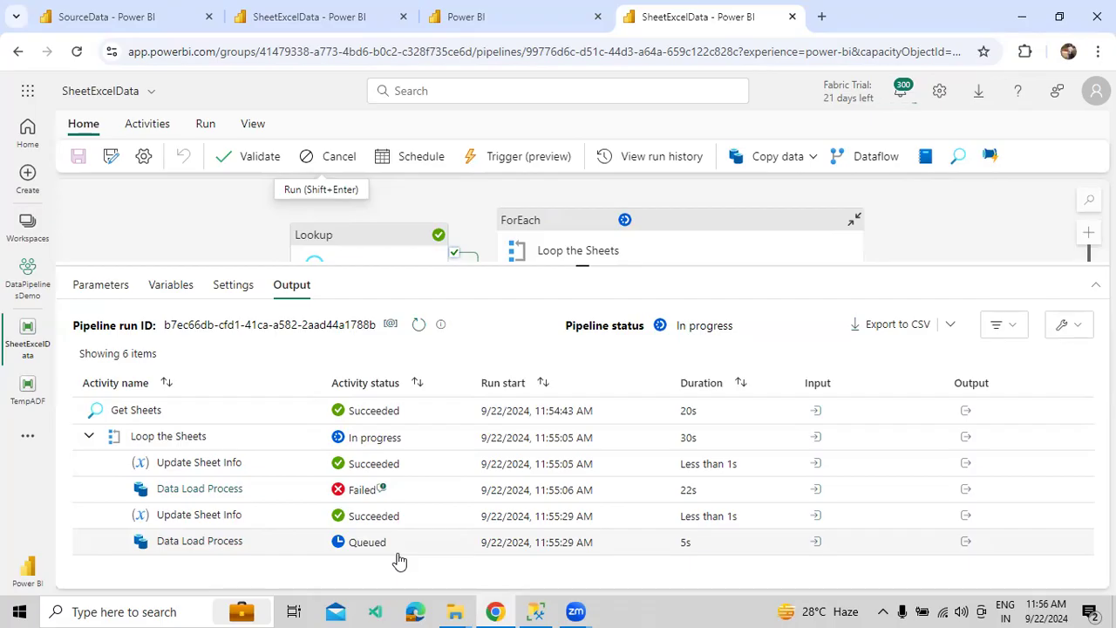
pyautogui.moveTo(572, 265); pyautogui.dragTo(576, 248)
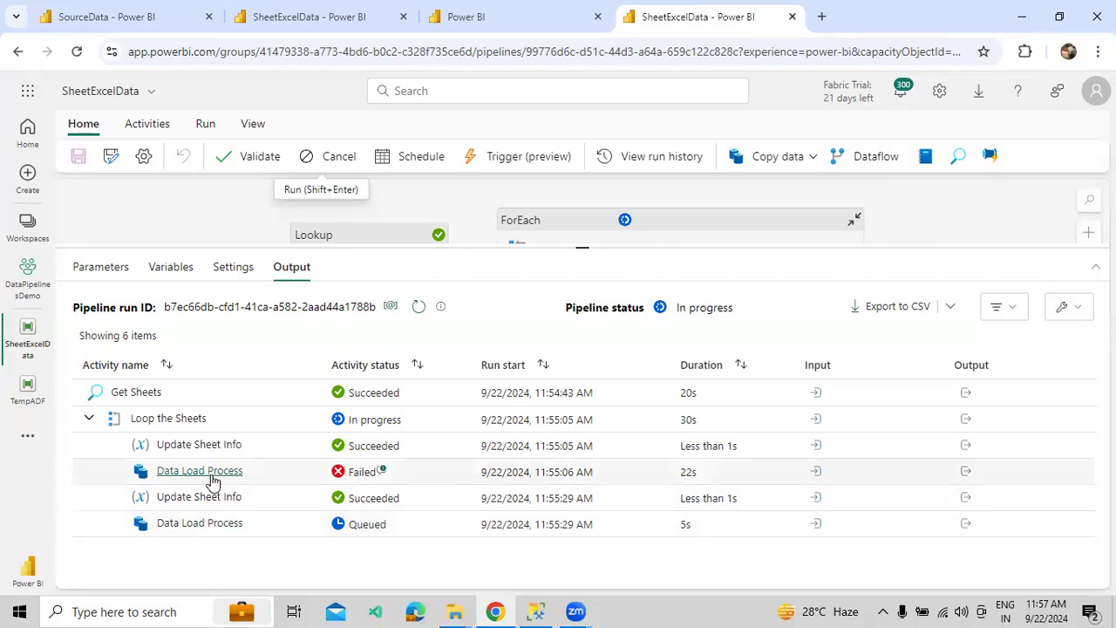
pyautogui.click(511, 222)
pyautogui.moveTo(517, 246); pyautogui.dragTo(617, 417)
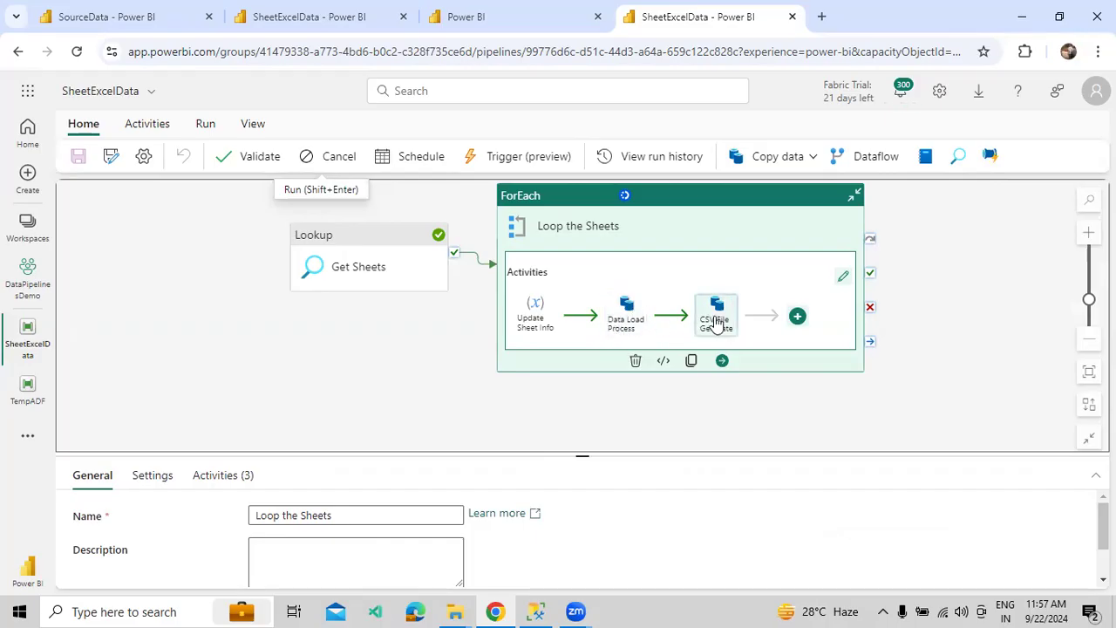
pyautogui.moveTo(577, 453); pyautogui.dragTo(558, 282)
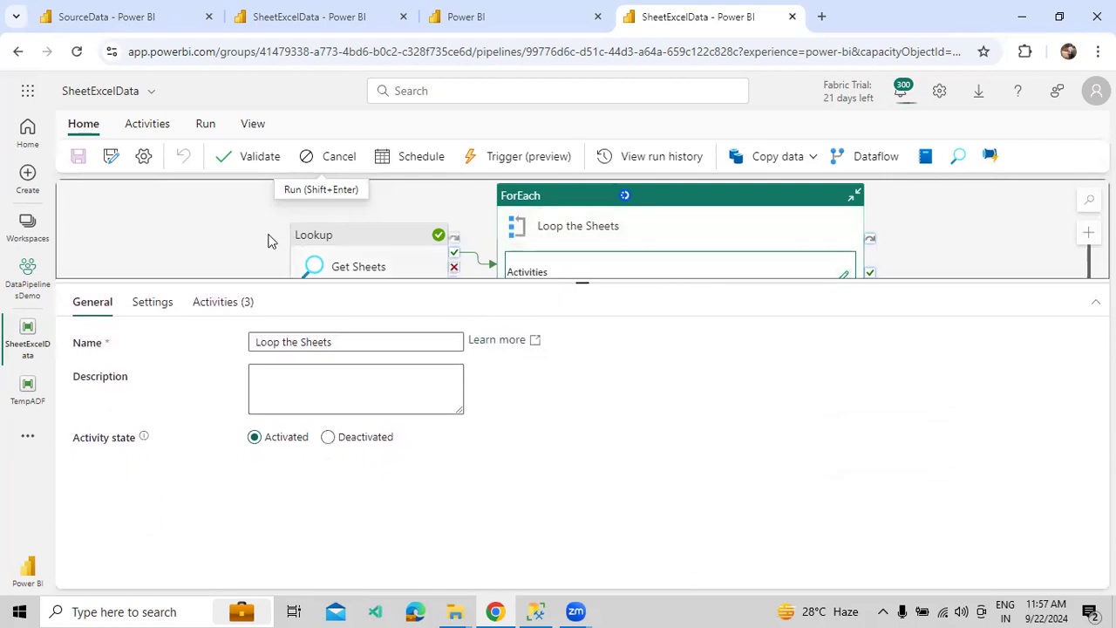
pyautogui.click(226, 241)
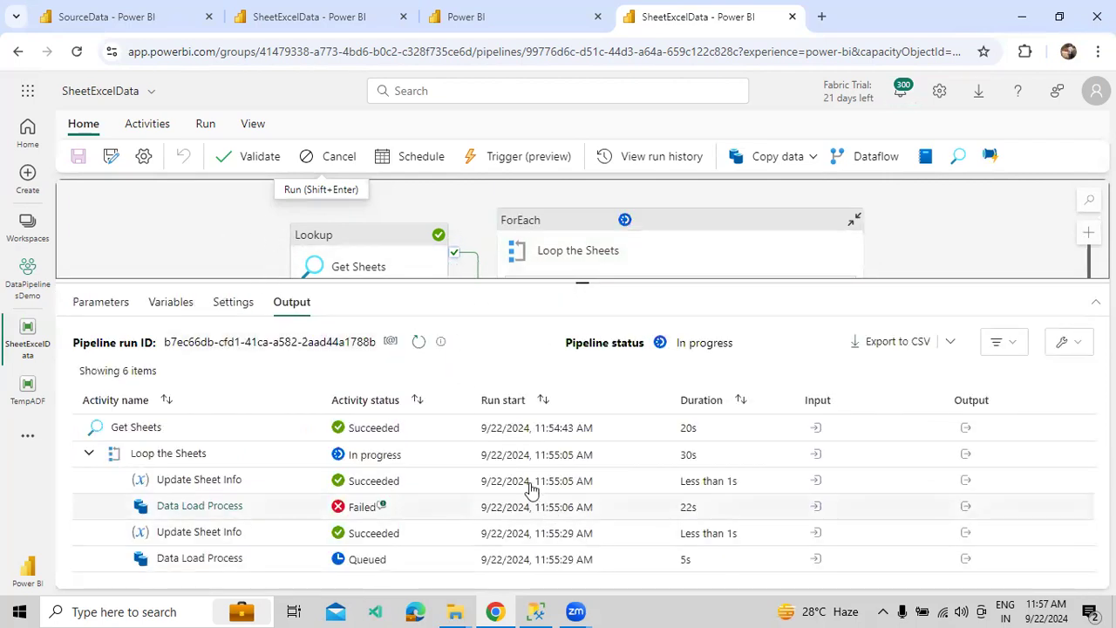
# - Refresh the SheetExcelData run and check the sheet name and file name in the second Data Load Process activity's enlarged input
pyautogui.click(419, 342)
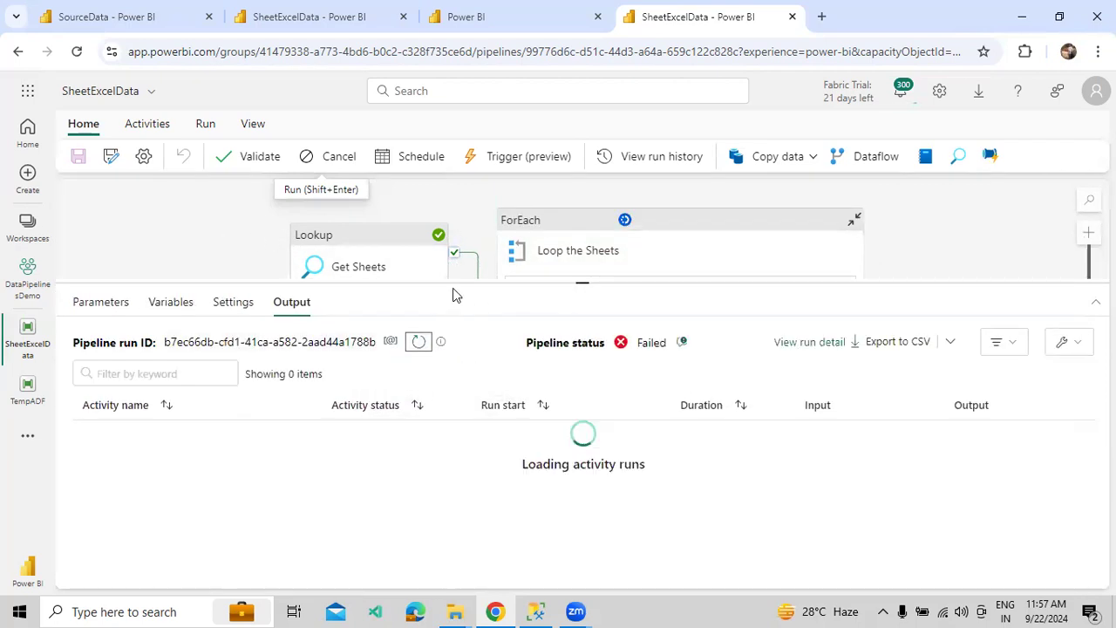
pyautogui.scroll(-2, 454, 288)
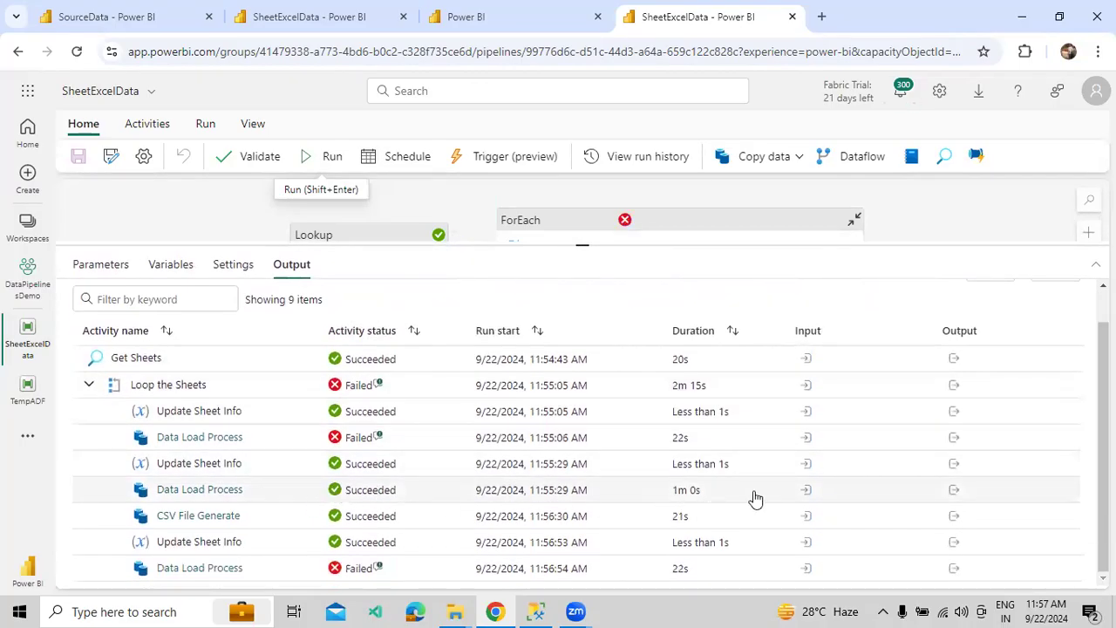
pyautogui.click(807, 490)
pyautogui.click(930, 265)
pyautogui.scroll(-1, 321, 454)
pyautogui.scroll(-2, 321, 454)
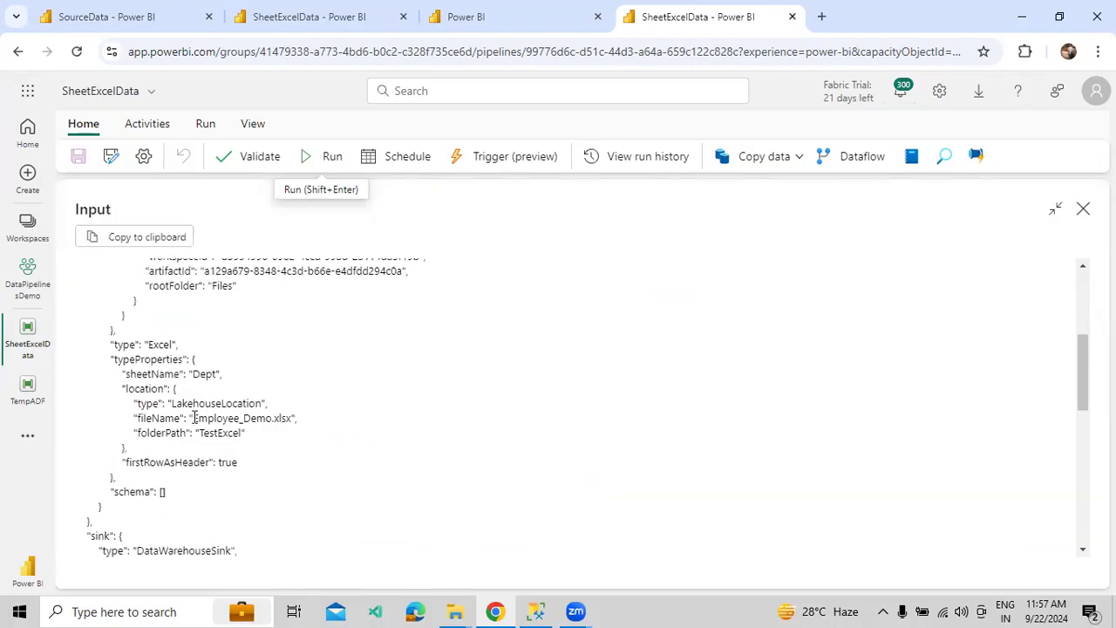
pyautogui.moveTo(191, 375); pyautogui.dragTo(221, 375)
pyautogui.moveTo(193, 418); pyautogui.dragTo(284, 418)
pyautogui.doubleClick(210, 374)
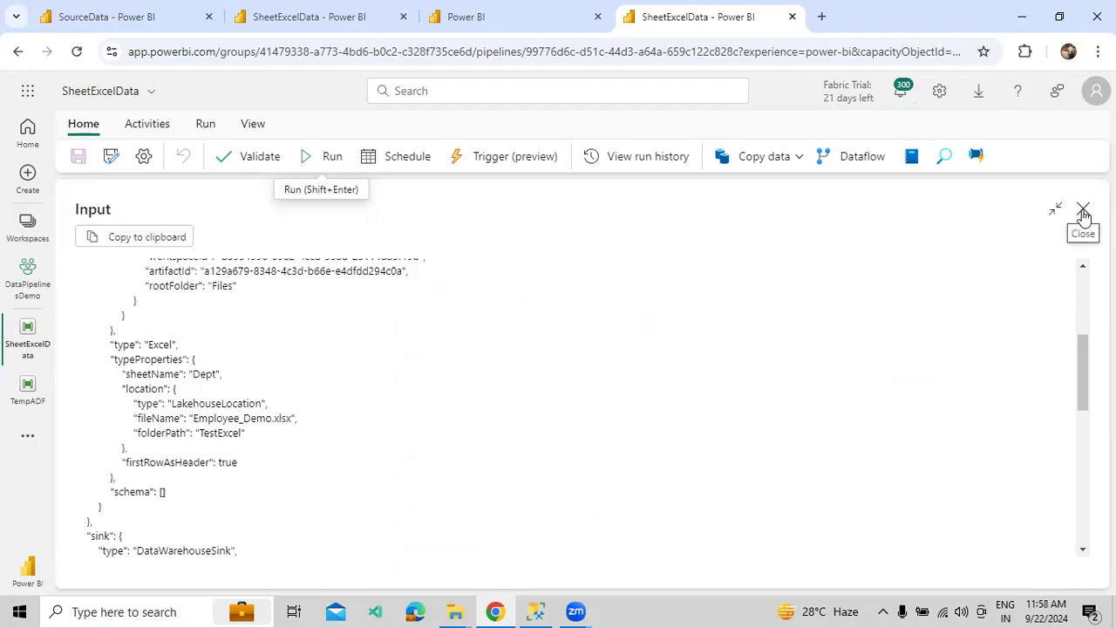
pyautogui.click(1083, 209)
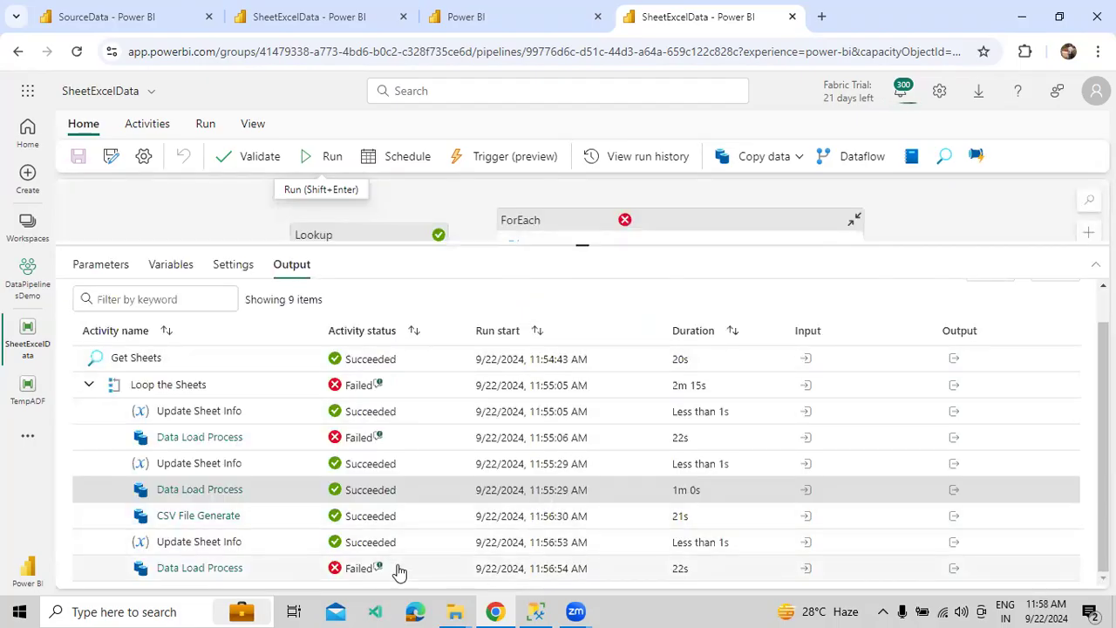
# - Return to the TempADF run and open the child pipeline run from the third Call Pipeline activity's output
pyautogui.click(26, 388)
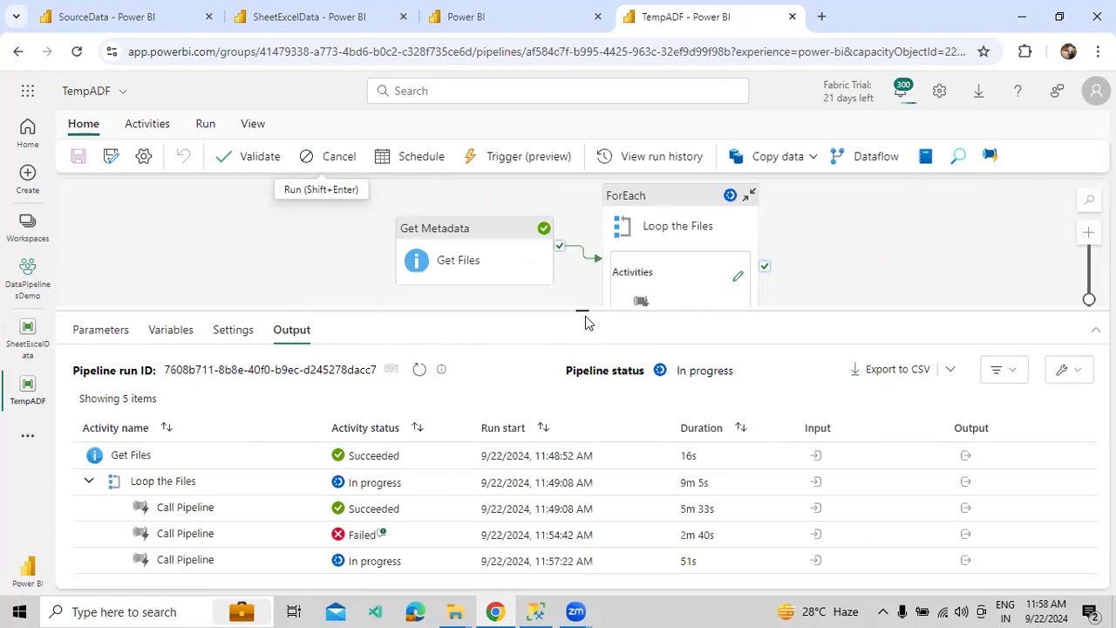
pyautogui.moveTo(584, 311); pyautogui.dragTo(584, 288)
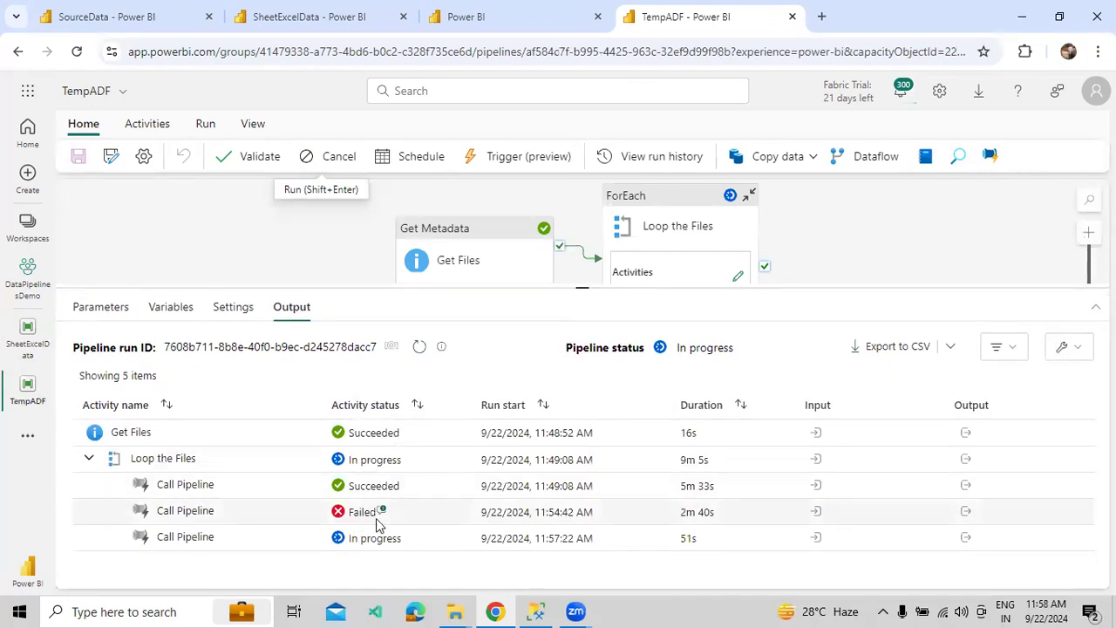
pyautogui.click(968, 540)
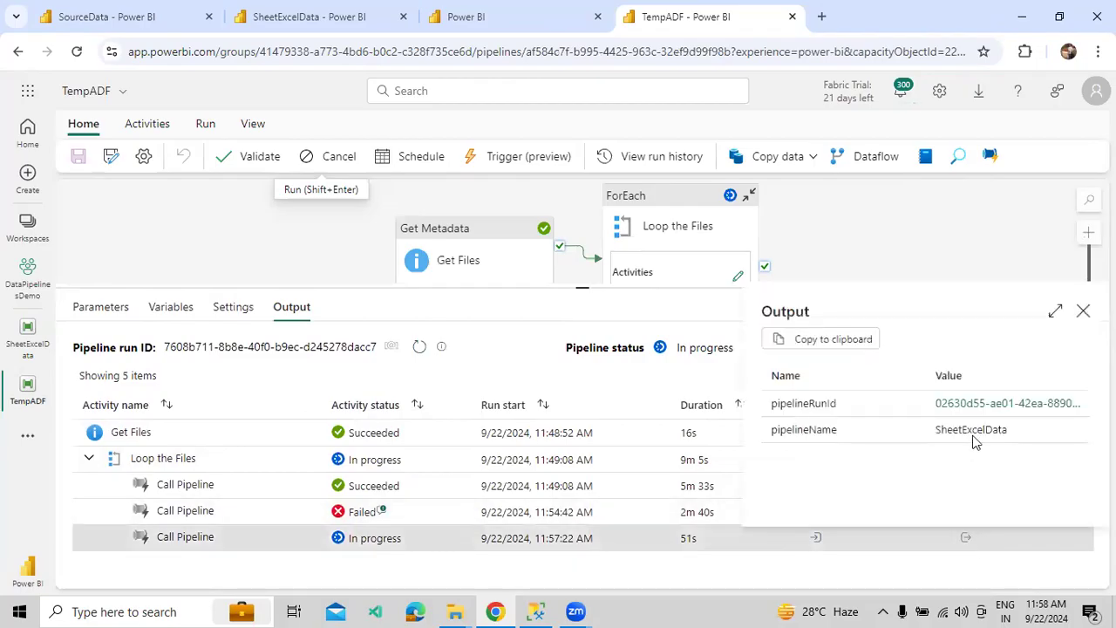
pyautogui.click(981, 404)
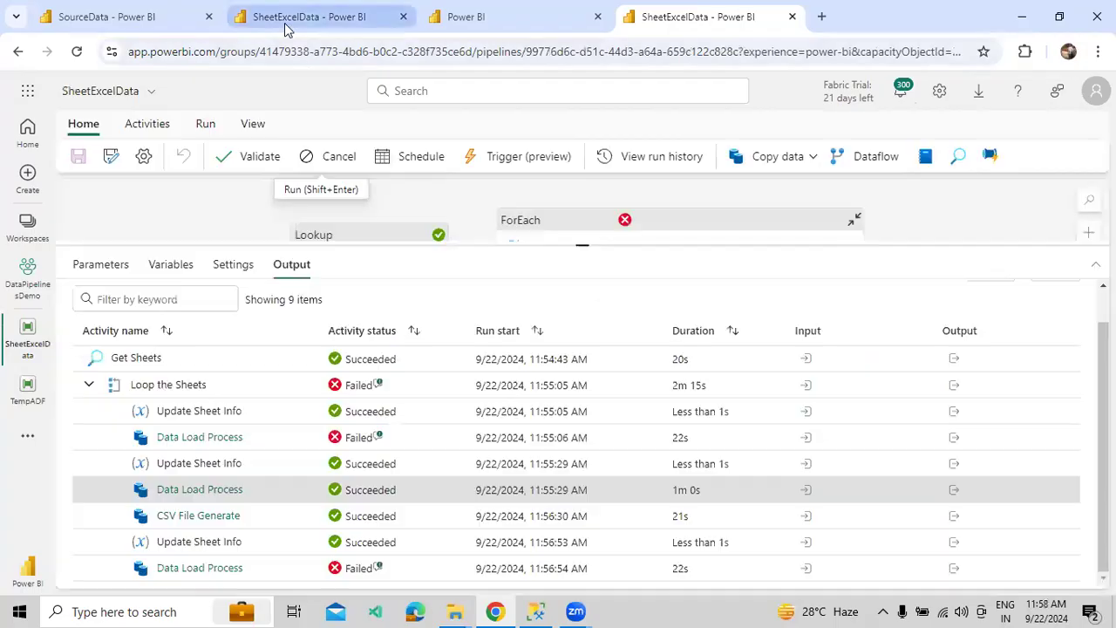
# - Refresh the TempCSVData folder in the SourceData lakehouse, sort its files by date modified with the newest first, and review the list
pyautogui.click(287, 26)
pyautogui.click(169, 21)
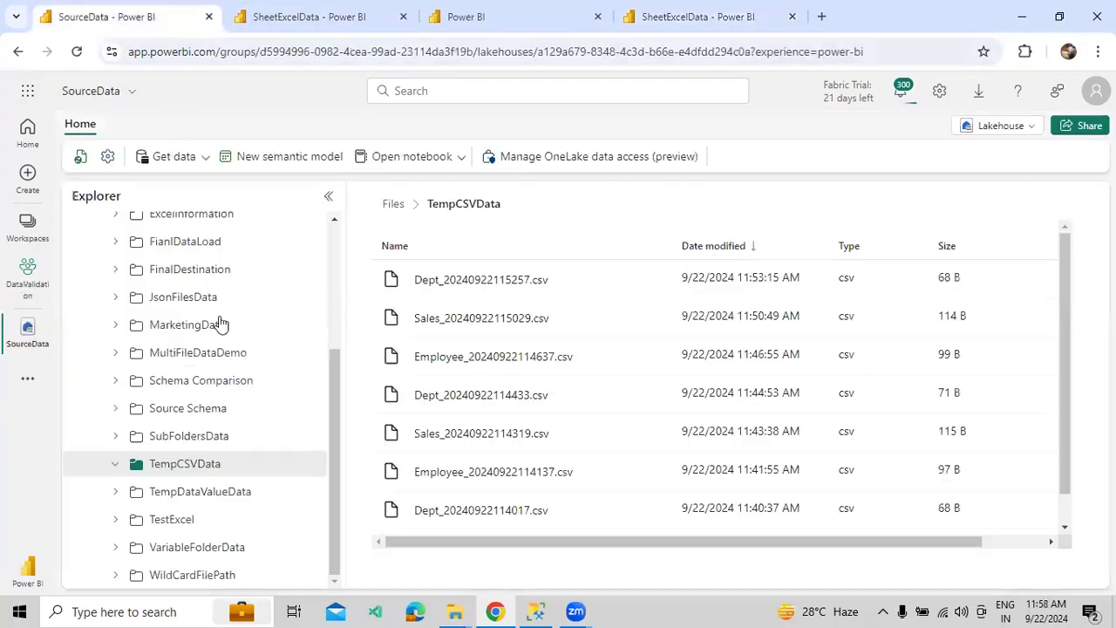
pyautogui.click(310, 463)
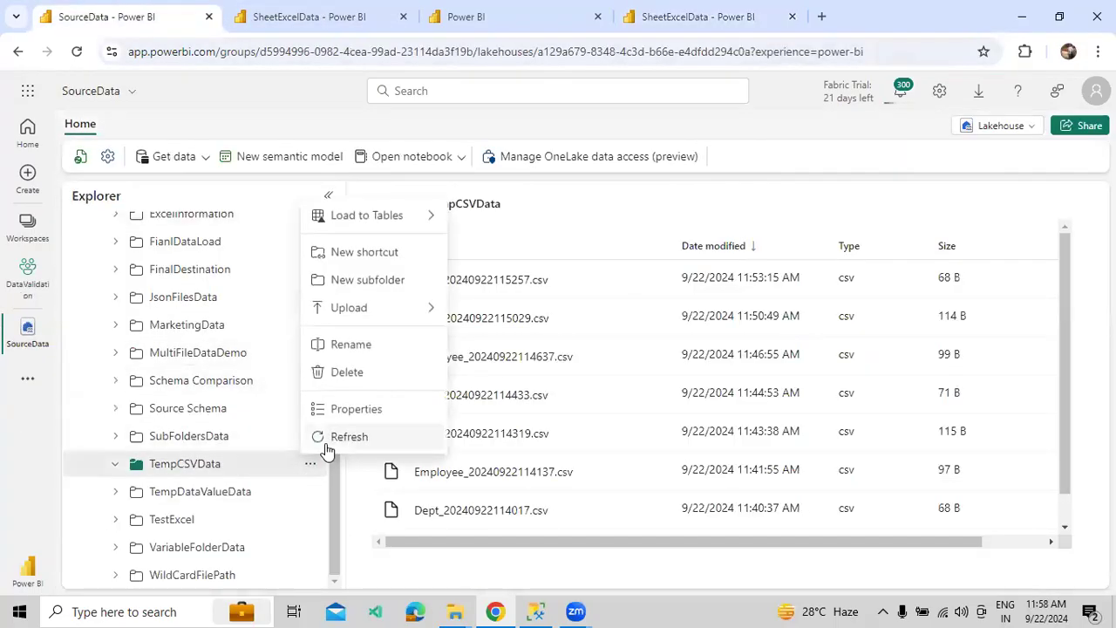
pyautogui.click(325, 440)
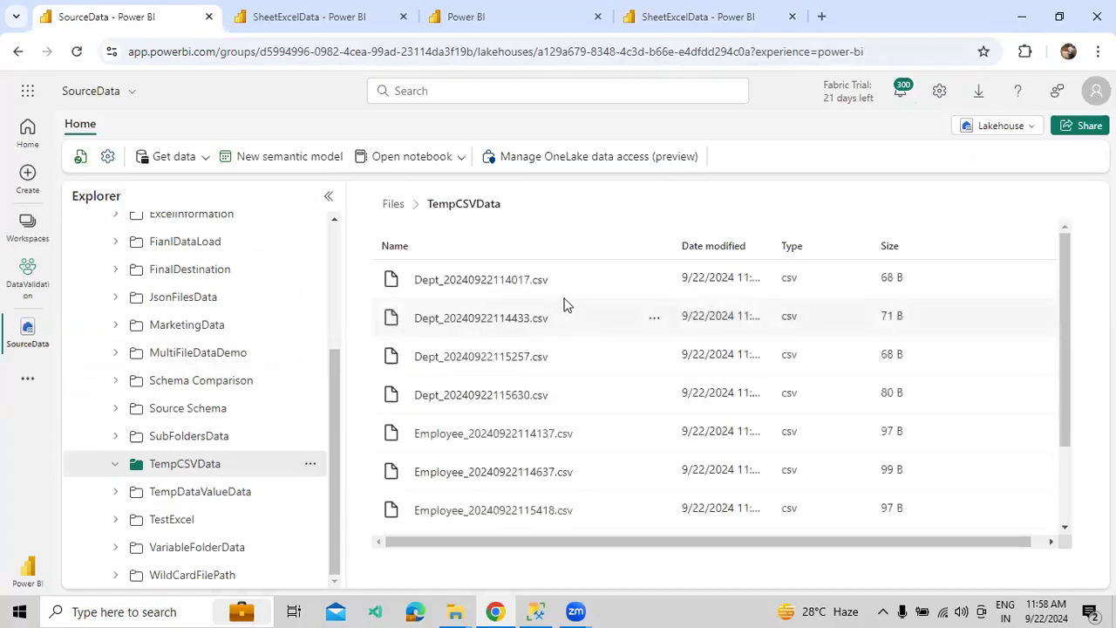
pyautogui.moveTo(773, 244); pyautogui.dragTo(886, 244)
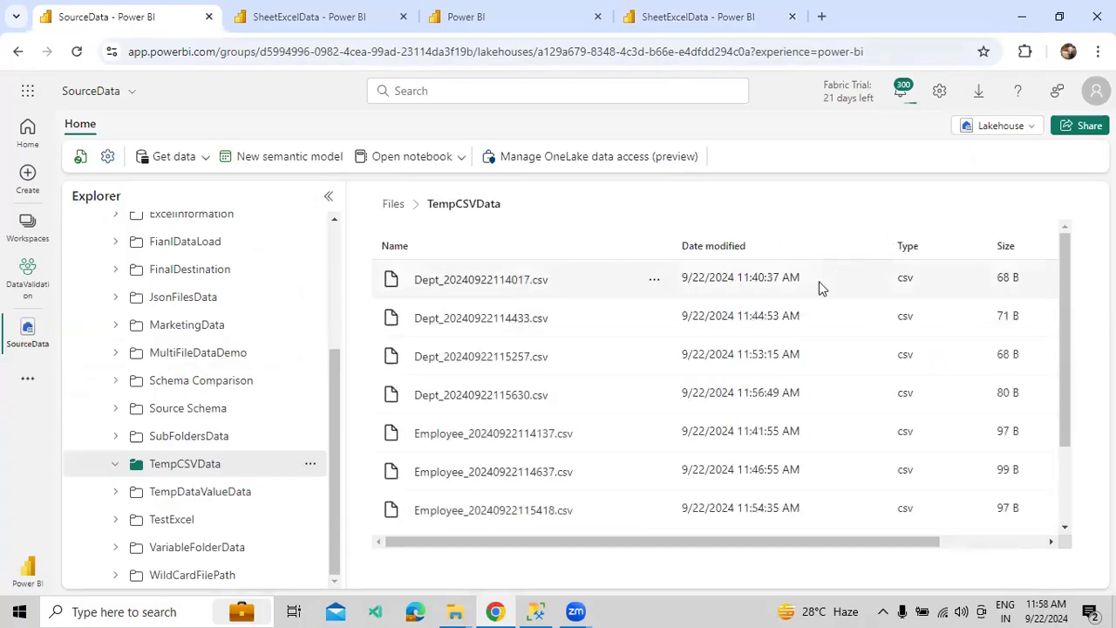
pyautogui.click(730, 247)
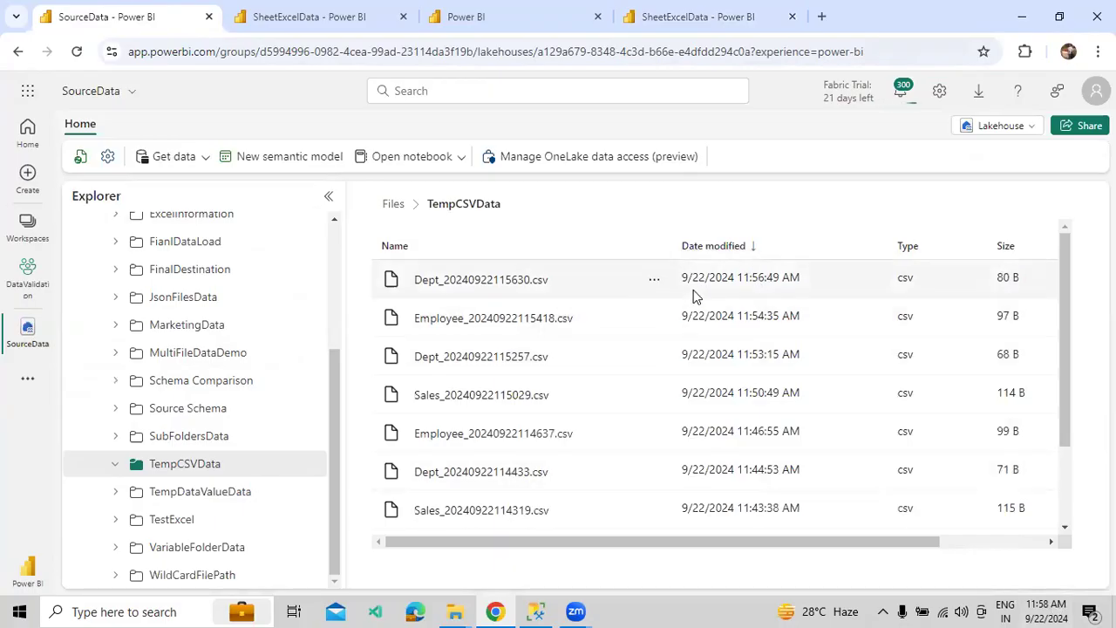
pyautogui.scroll(-2, 747, 366)
pyautogui.scroll(2, 747, 367)
# - Refresh the new SheetExcelData child run and check the sheet name and file name in its Data Load Process input
pyautogui.click(697, 17)
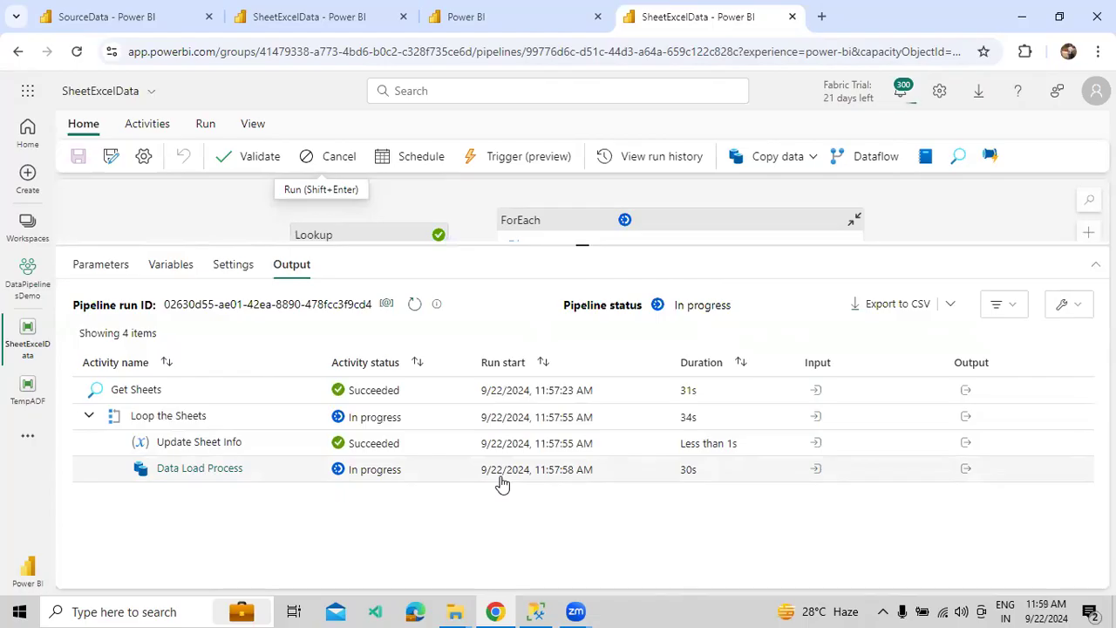
pyautogui.click(414, 305)
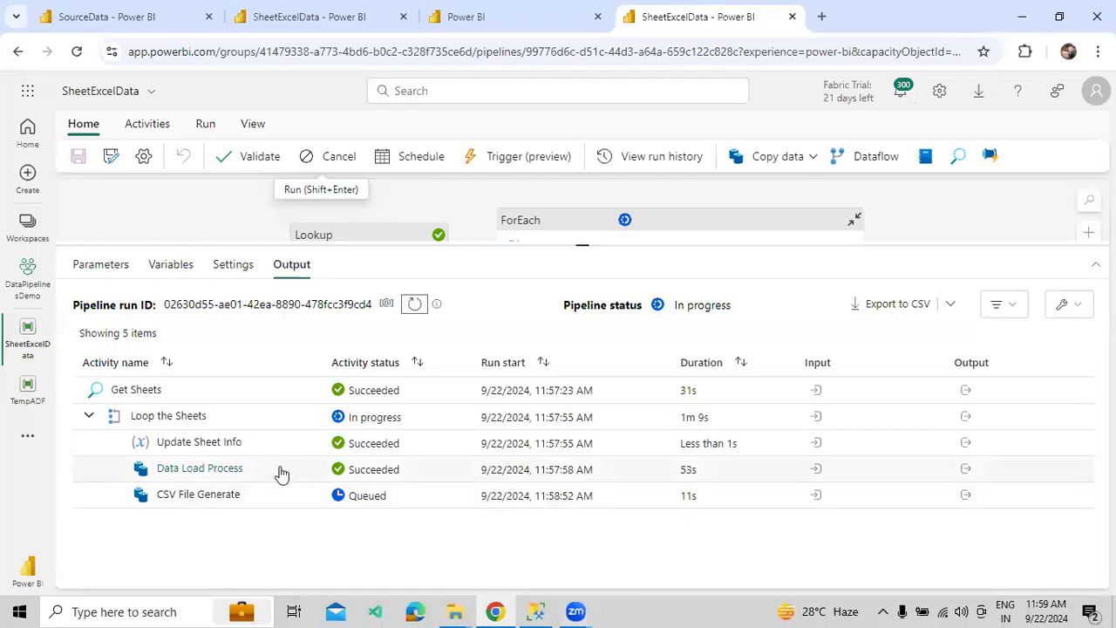
pyautogui.click(752, 473)
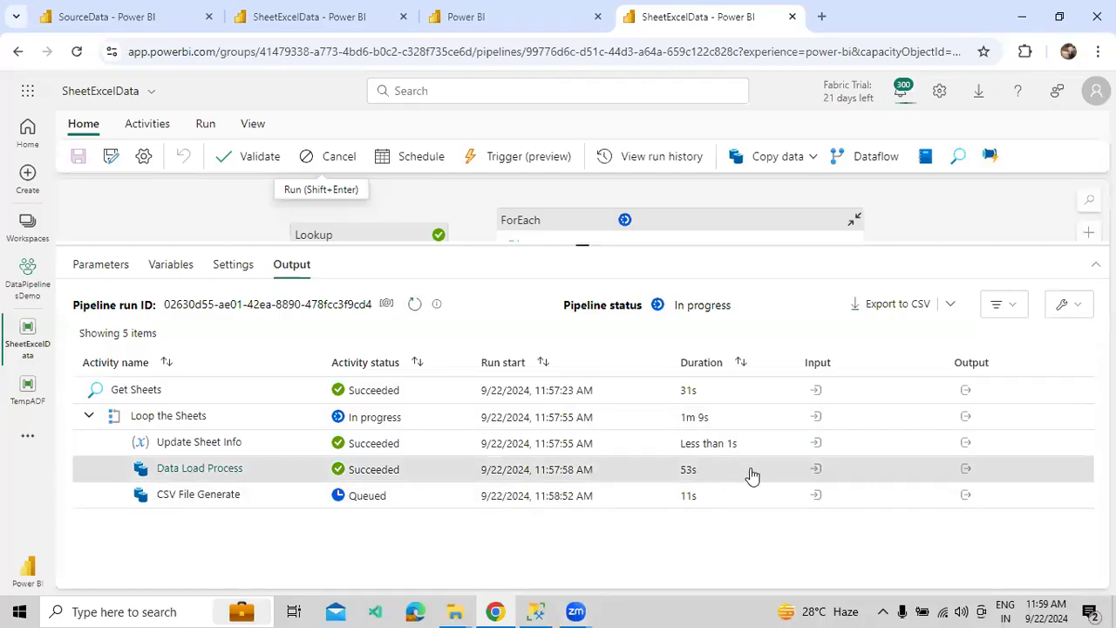
pyautogui.click(817, 471)
pyautogui.click(941, 246)
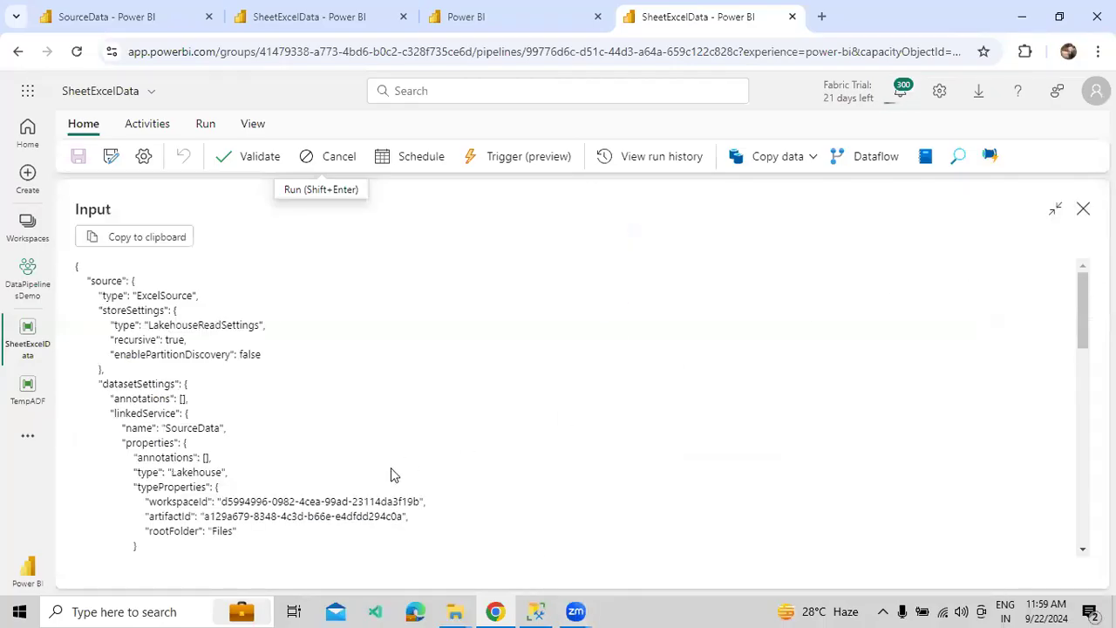
pyautogui.scroll(-3, 391, 474)
pyautogui.moveTo(186, 420); pyautogui.dragTo(234, 419)
pyautogui.doubleClick(206, 374)
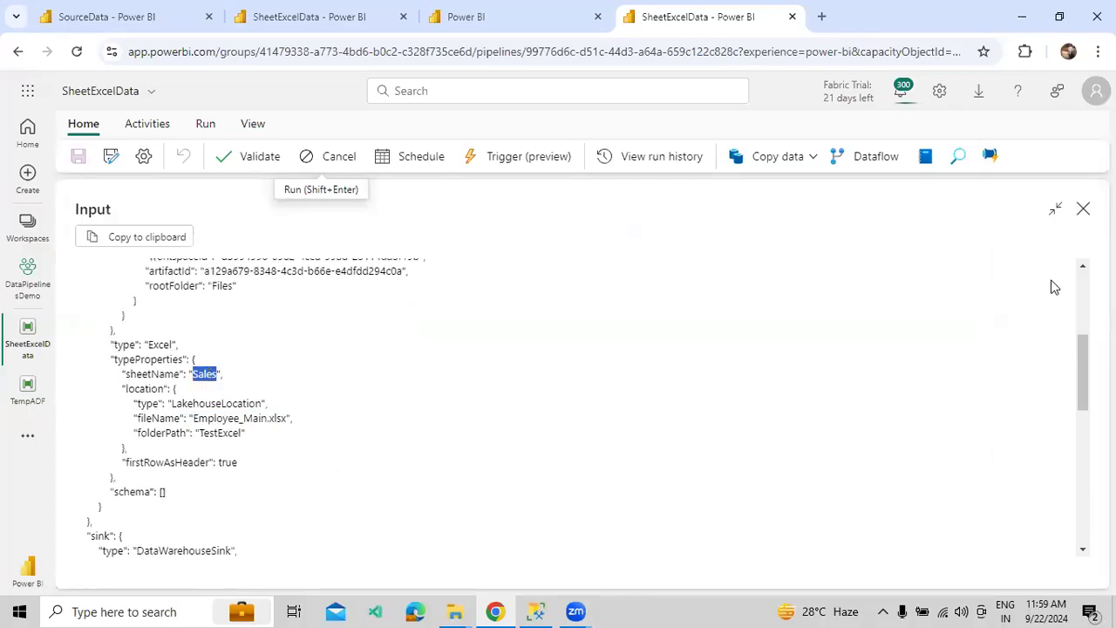
pyautogui.click(1083, 208)
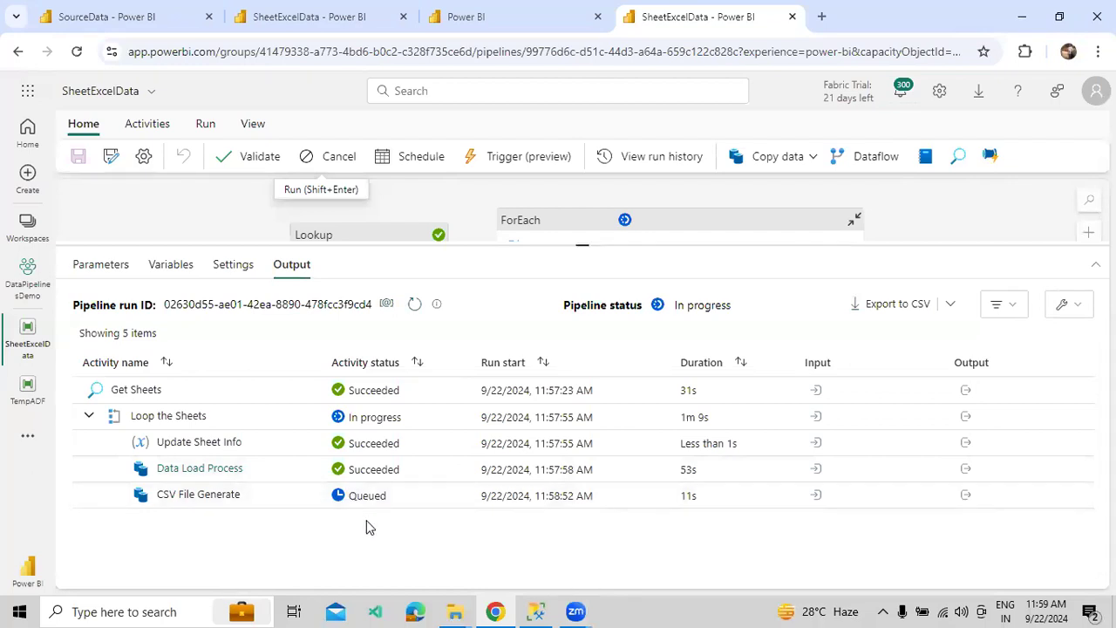
# - Review the sheet names in the EmpSheetData query results in SQL Server Management Studio, and return to the SheetExcelData run output
pyautogui.click(534, 612)
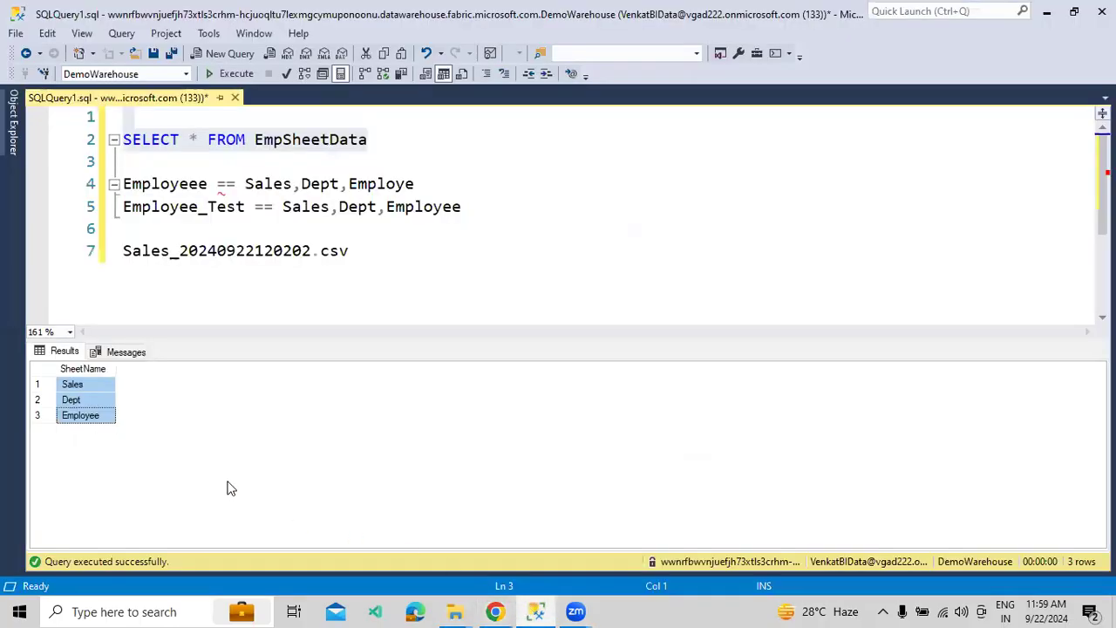
pyautogui.click(102, 388)
pyautogui.click(98, 400)
pyautogui.click(100, 416)
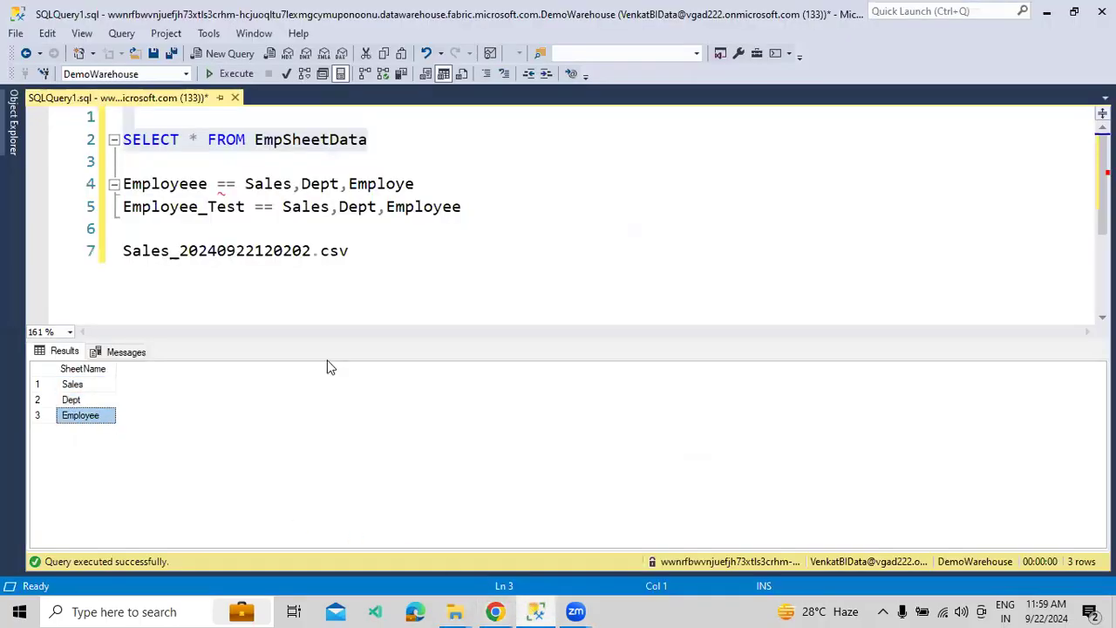
pyautogui.click(1042, 16)
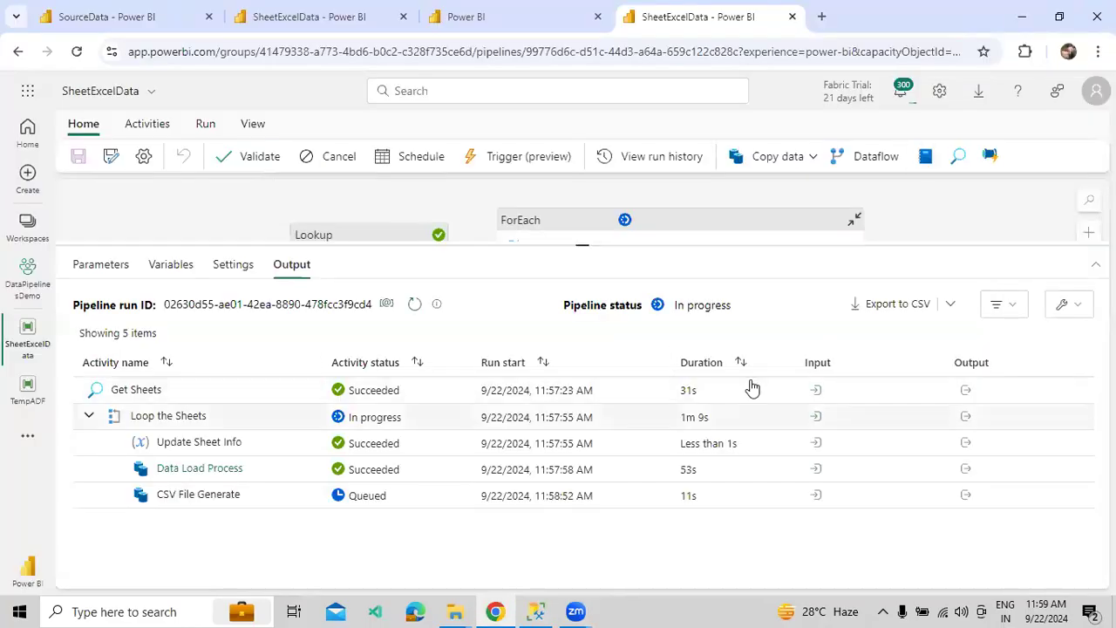
pyautogui.moveTo(735, 244); pyautogui.dragTo(736, 328)
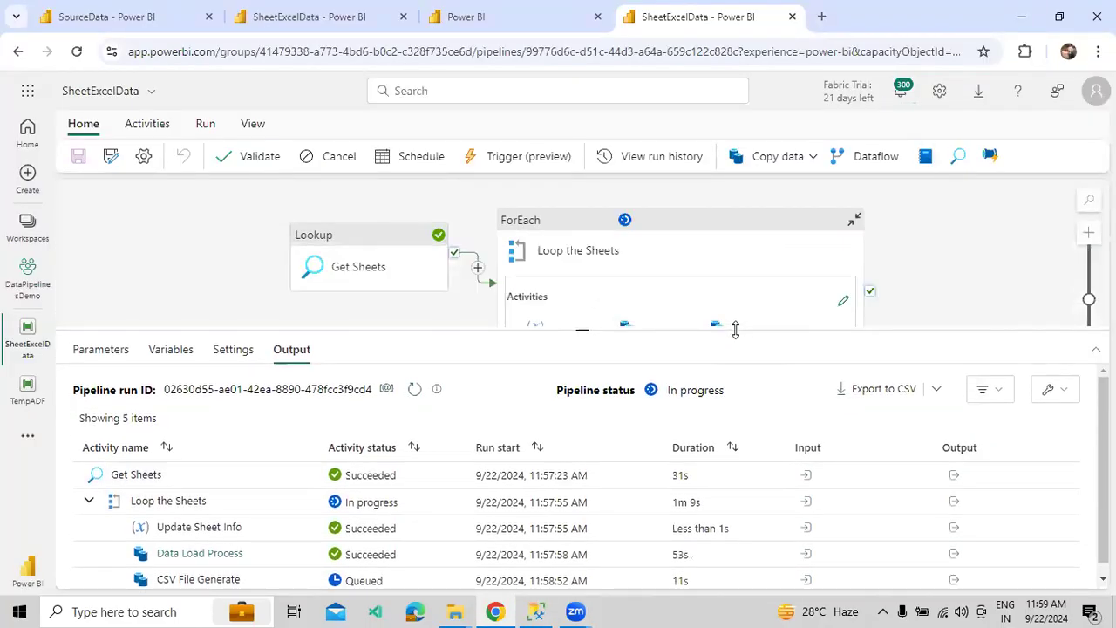
pyautogui.moveTo(735, 326); pyautogui.dragTo(740, 274)
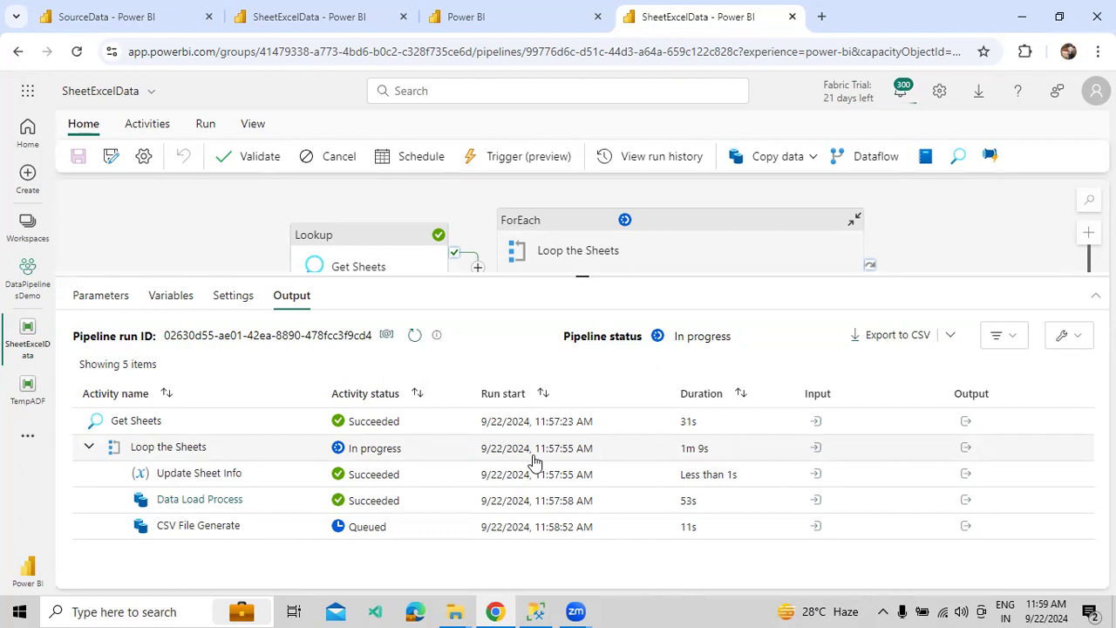
# - Refresh the SheetExcelData run and read the full error details of the failed Data Load Process activity
pyautogui.click(415, 336)
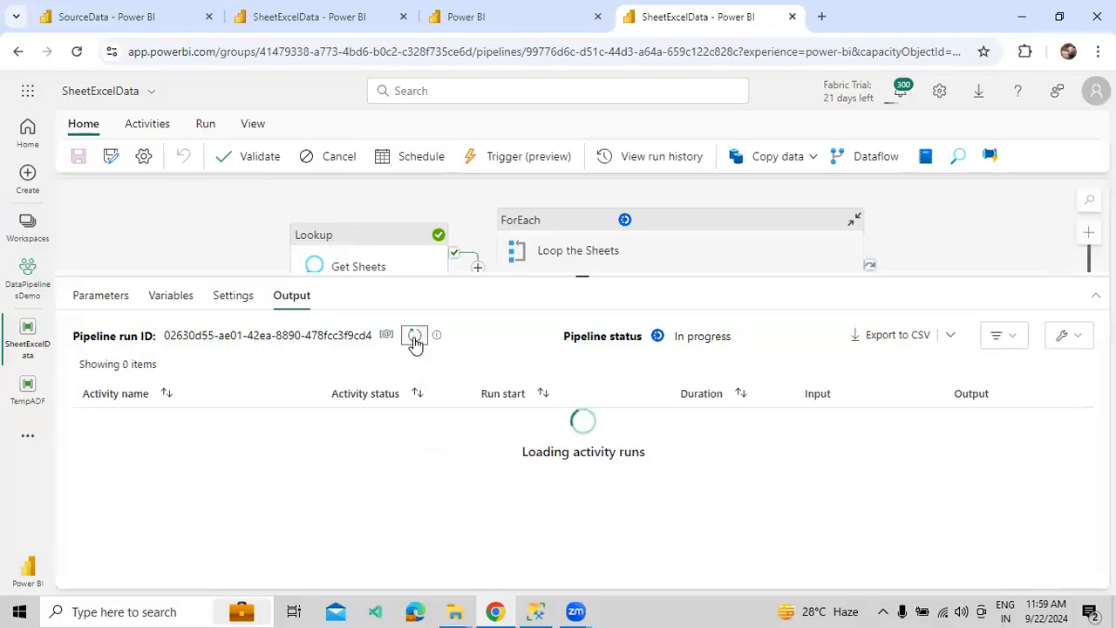
pyautogui.scroll(-2, 443, 419)
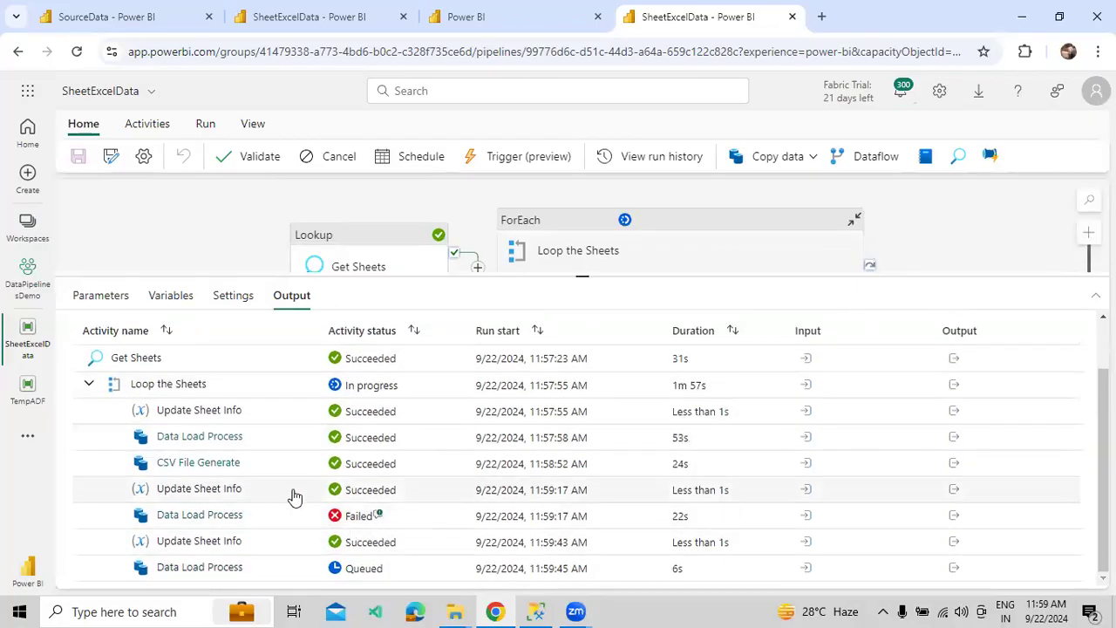
pyautogui.click(379, 517)
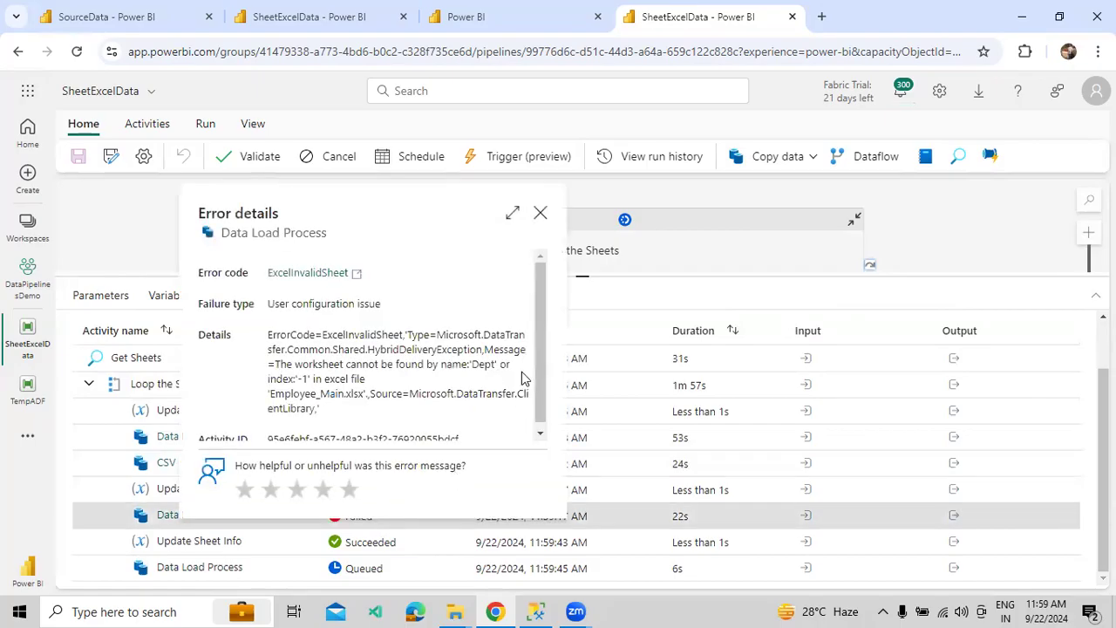
pyautogui.click(514, 219)
pyautogui.moveTo(163, 346); pyautogui.dragTo(231, 357)
pyautogui.click(880, 344)
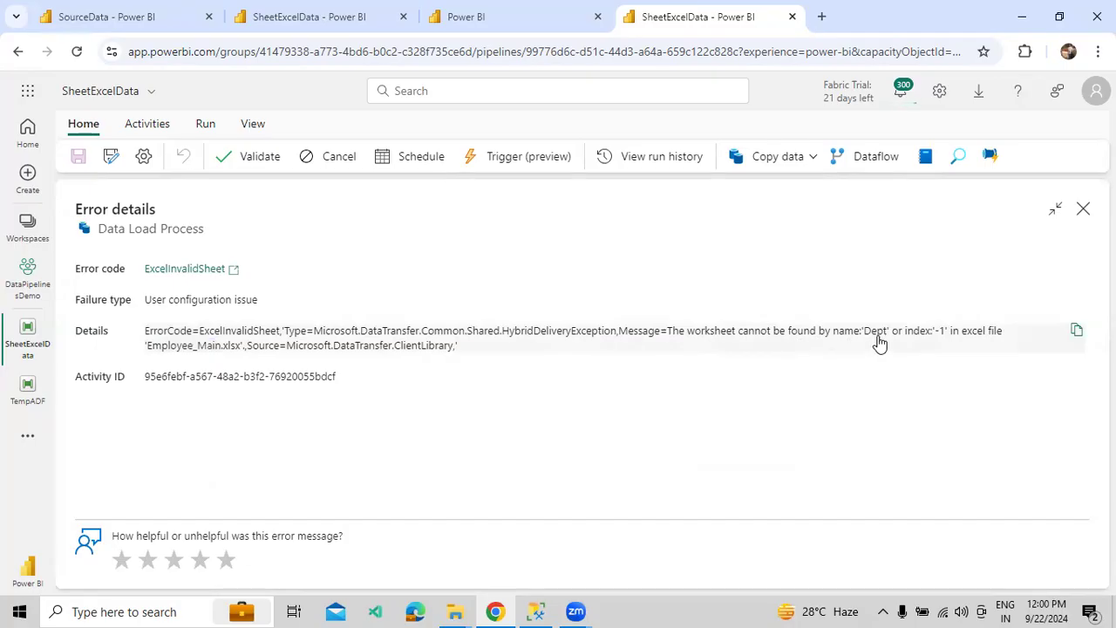
pyautogui.click(1083, 209)
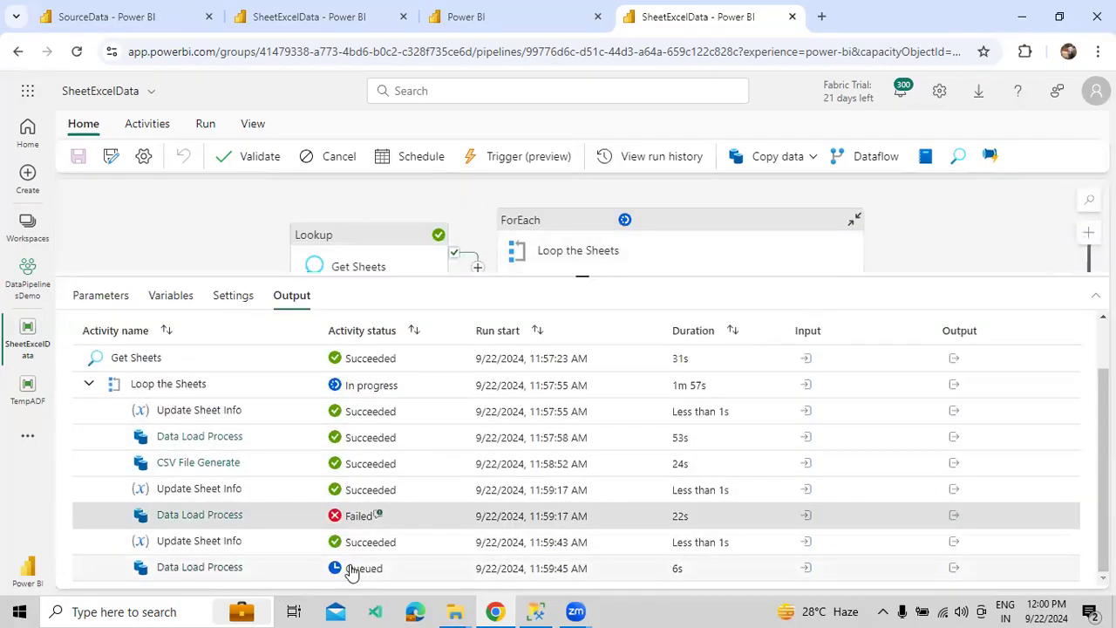
# - Check the input of the latest Update Sheet Info activity, refresh the child run, and review its activity statuses
pyautogui.click(806, 541)
pyautogui.click(957, 315)
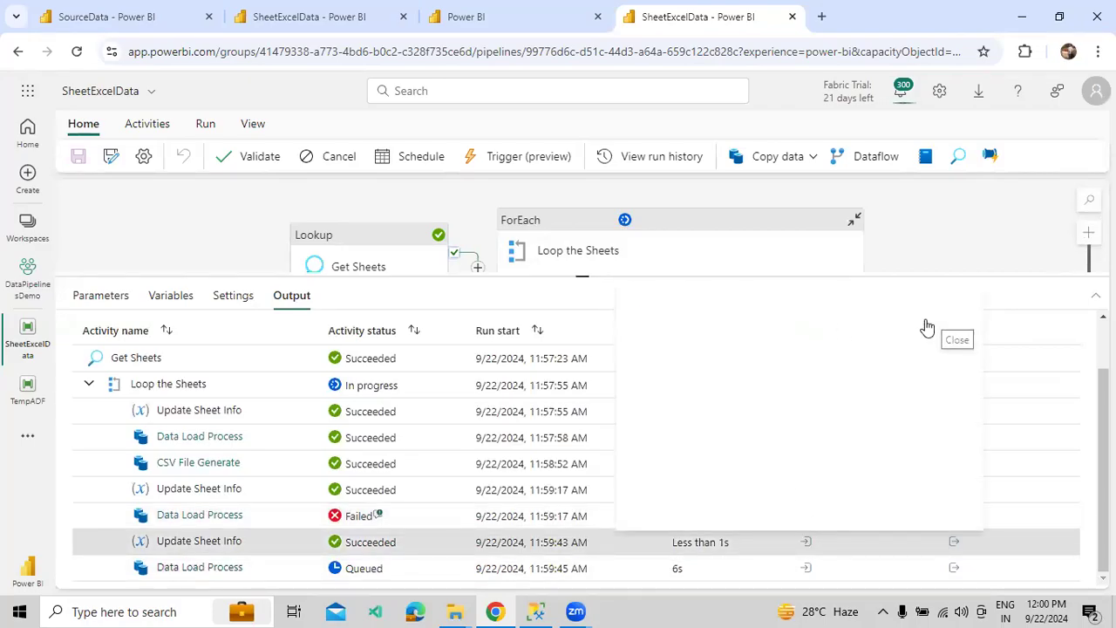
pyautogui.click(415, 334)
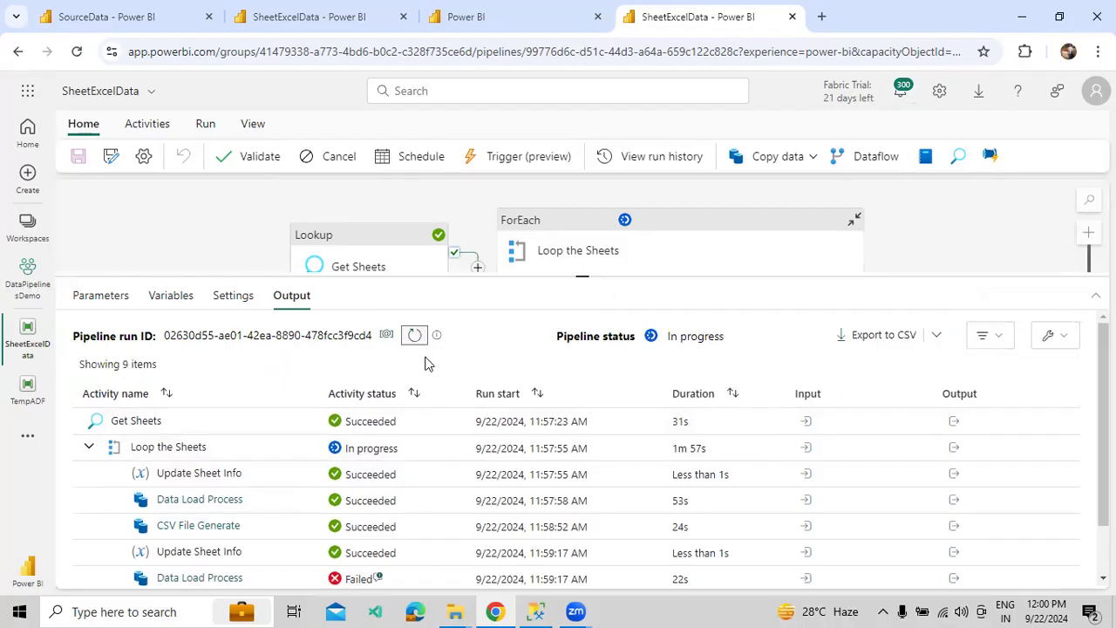
pyautogui.scroll(-2, 479, 484)
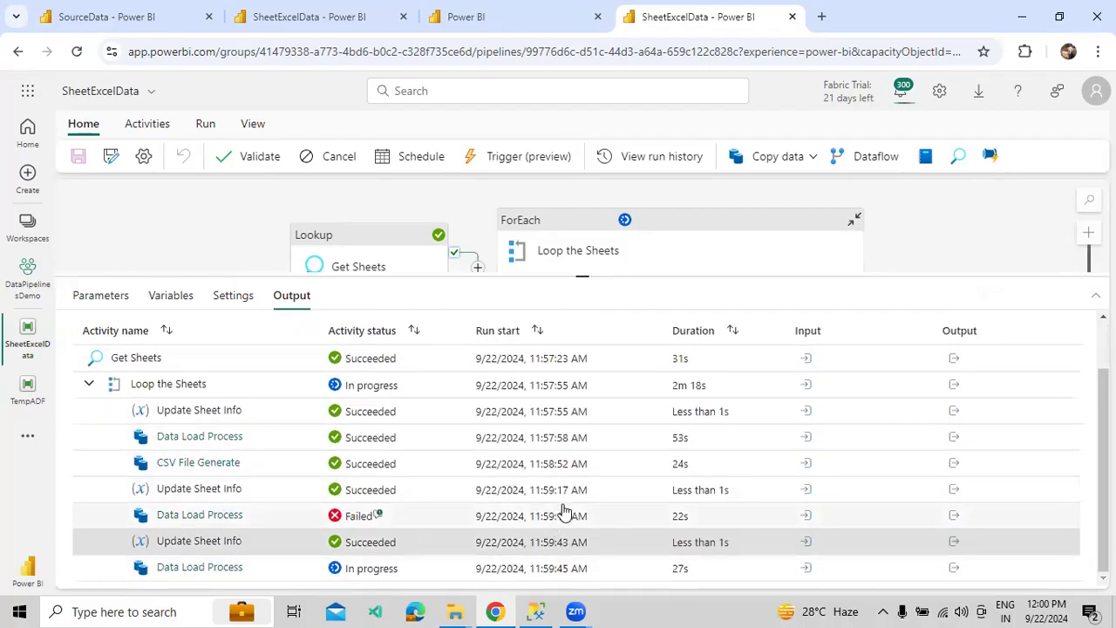
pyautogui.scroll(2, 565, 512)
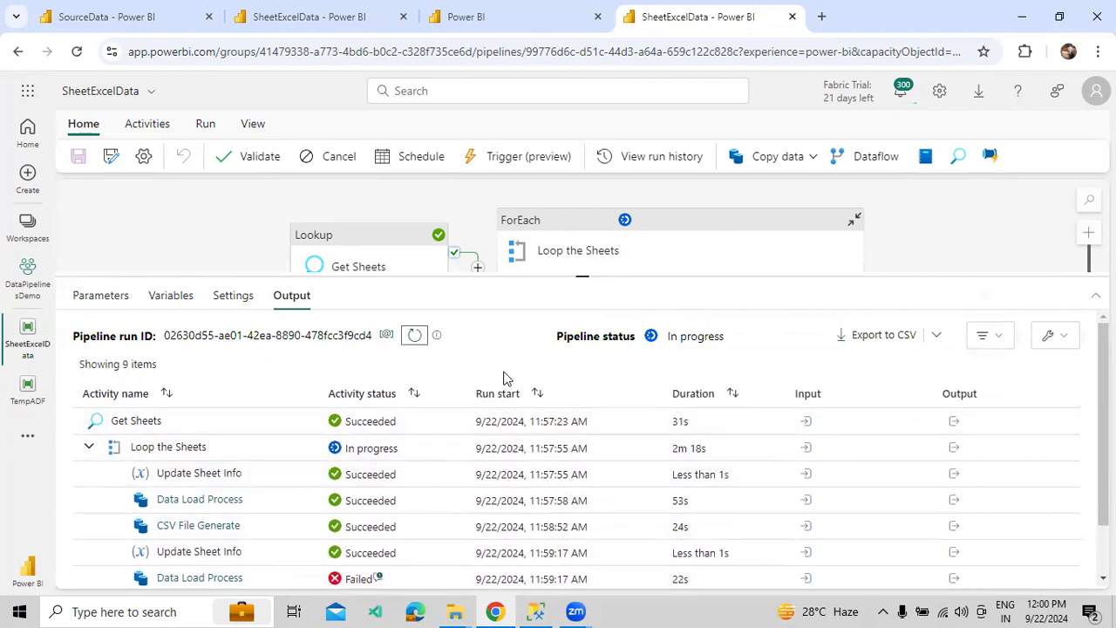
pyautogui.scroll(-2, 506, 375)
pyautogui.scroll(2, 558, 419)
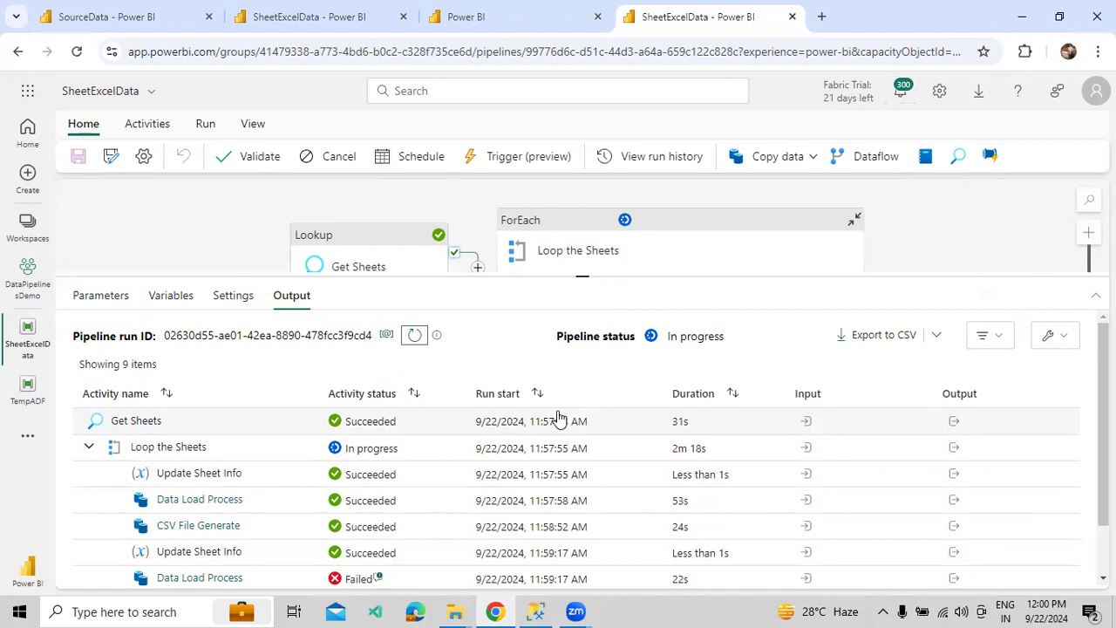
# - Refresh the child run and check the sheet name and file name in the latest Data Load Process input
pyautogui.click(414, 336)
pyautogui.scroll(-2, 498, 463)
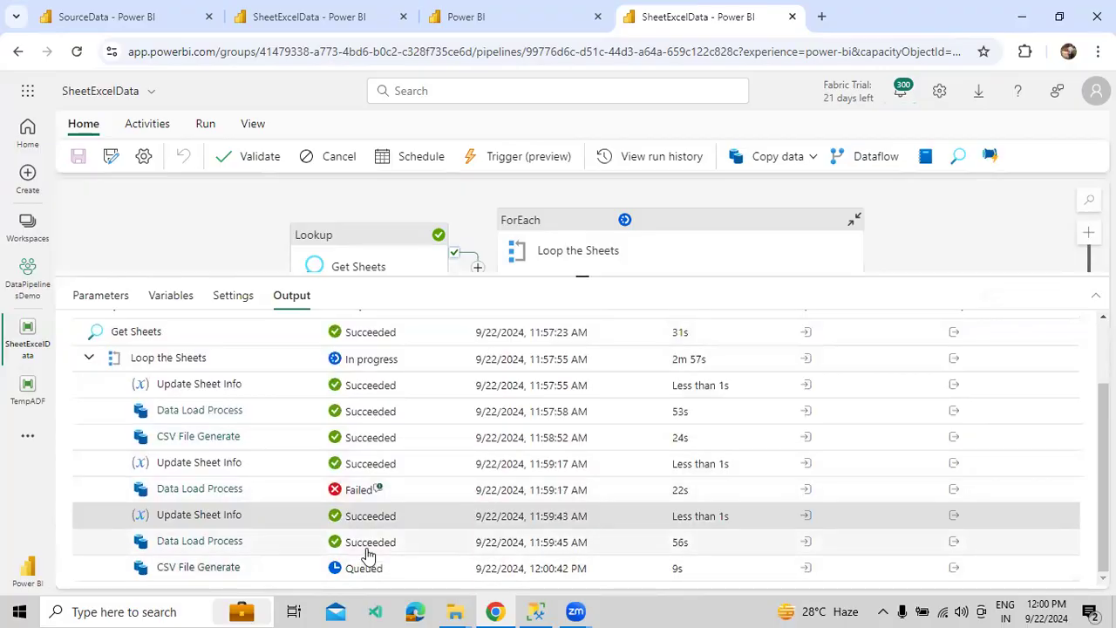
pyautogui.click(806, 541)
pyautogui.click(930, 320)
pyautogui.scroll(-10, 274, 453)
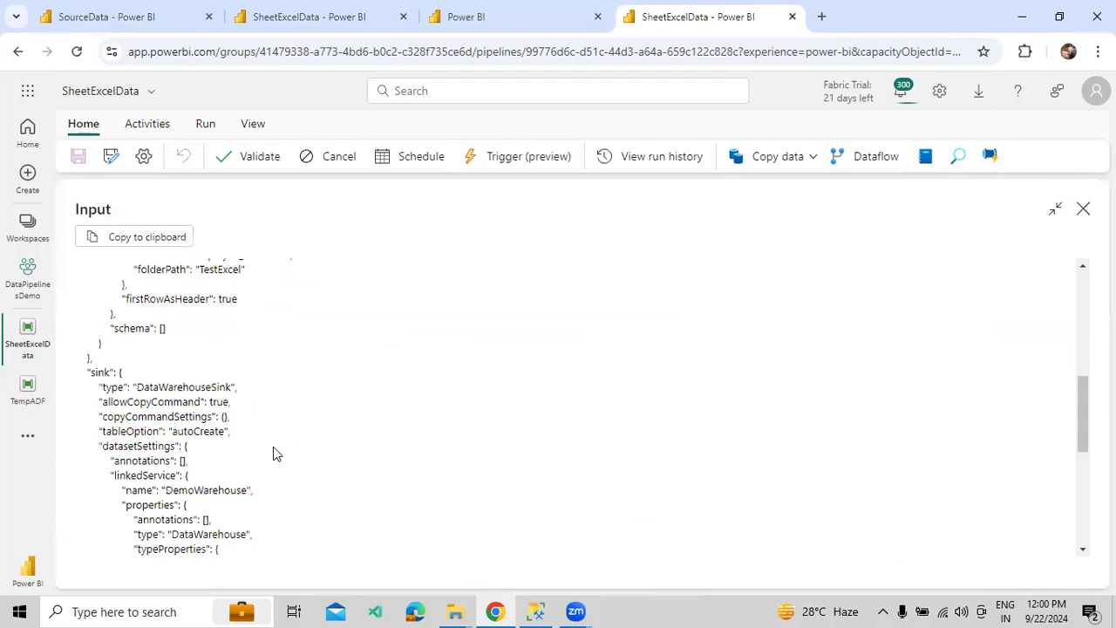
pyautogui.scroll(4, 244, 427)
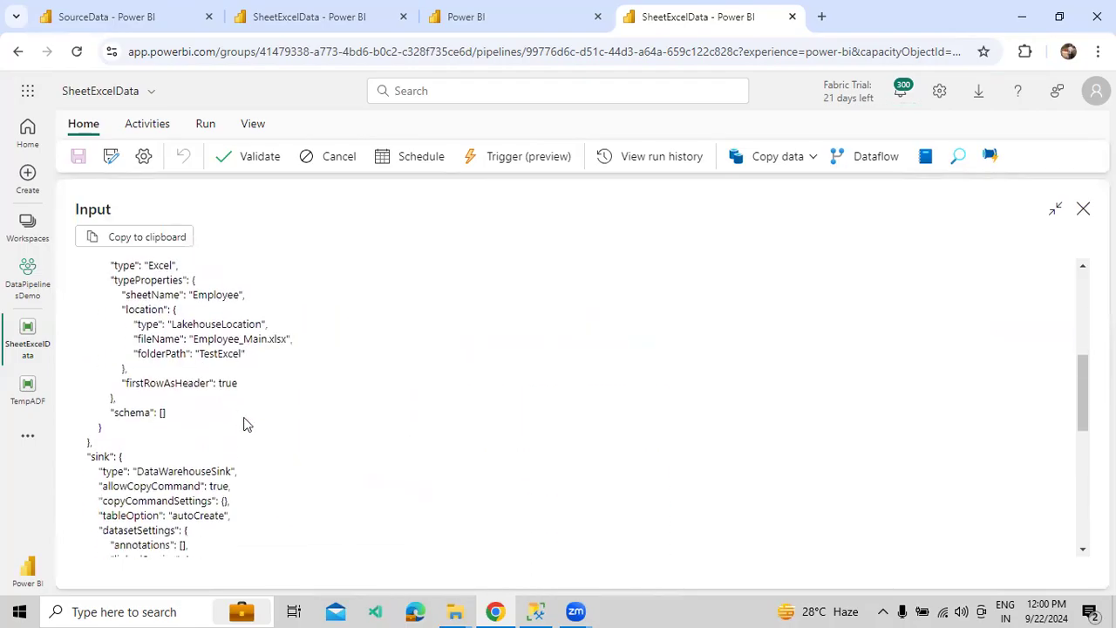
pyautogui.moveTo(193, 292); pyautogui.dragTo(224, 294)
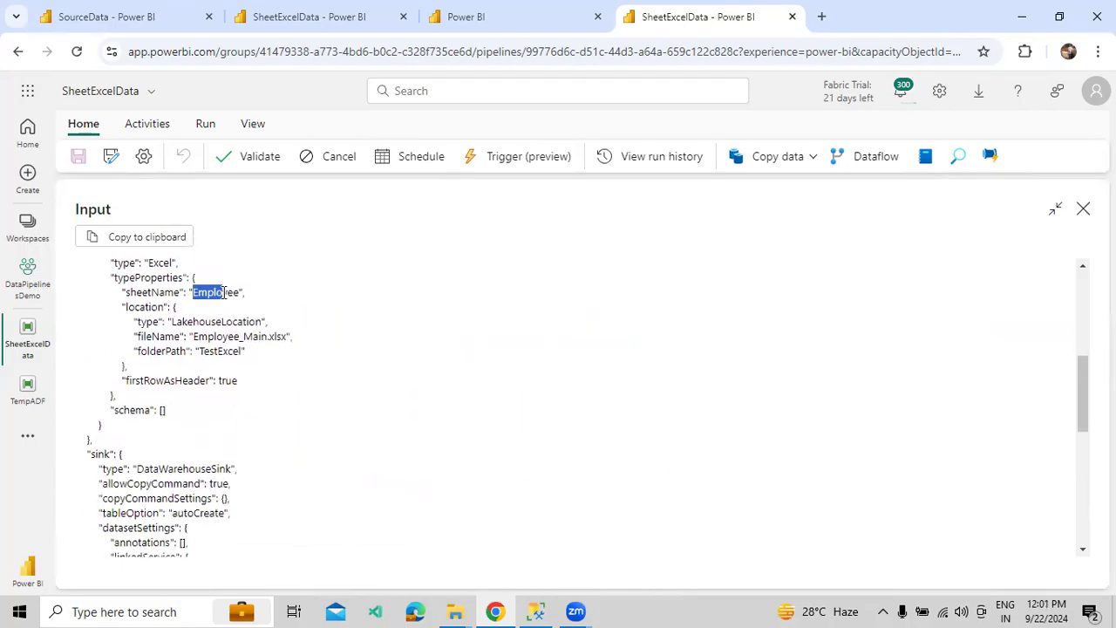
pyautogui.moveTo(195, 339); pyautogui.dragTo(251, 338)
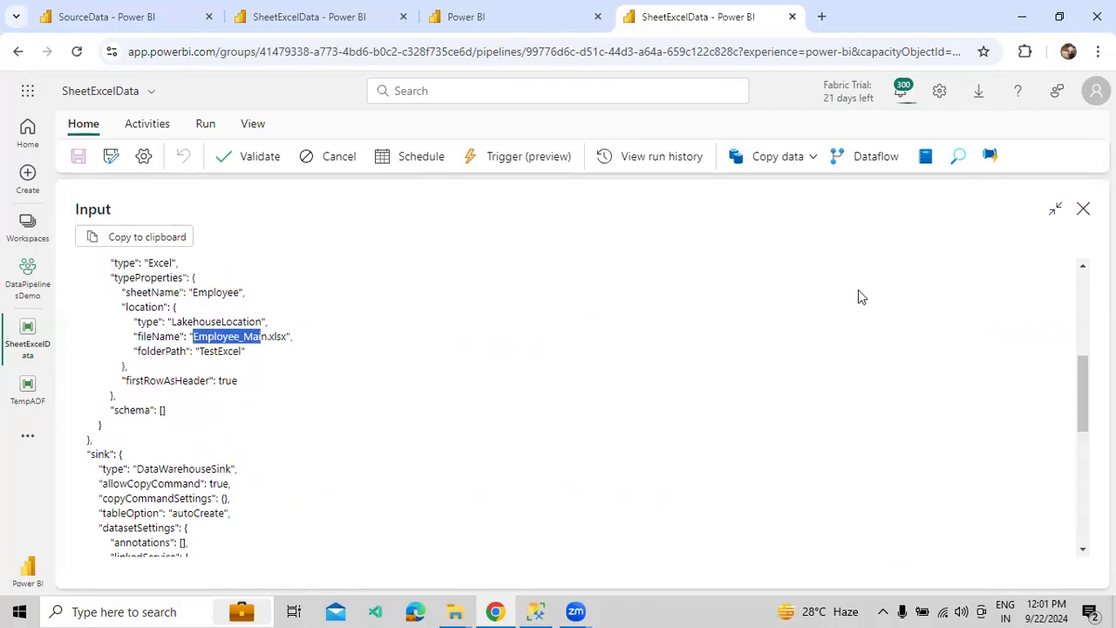
pyautogui.click(1082, 214)
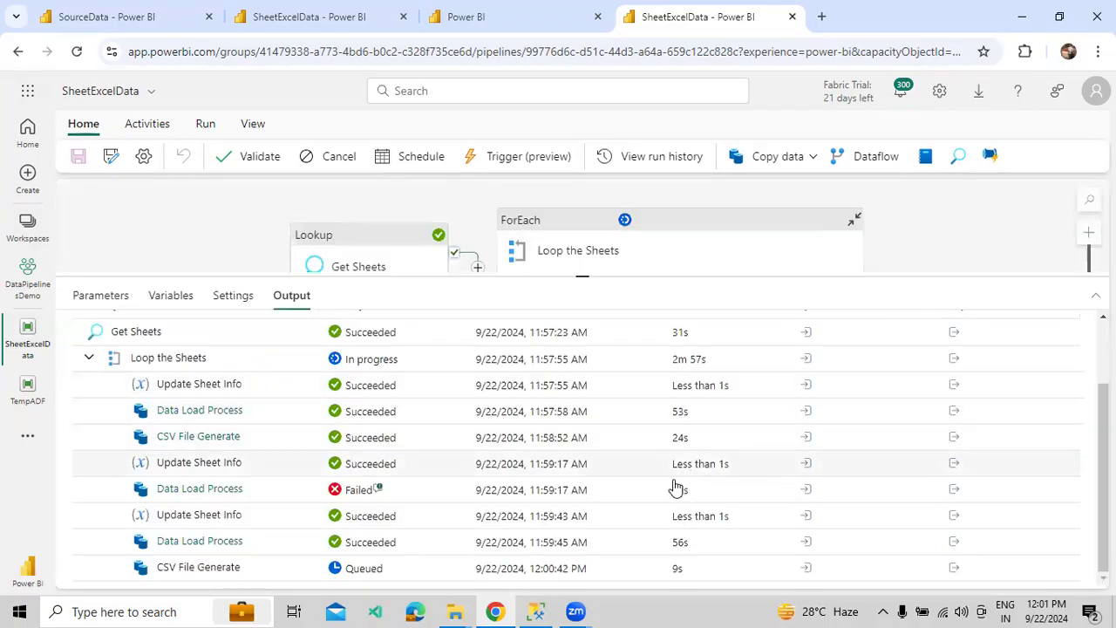
# - Return to the TempADF run and open the child pipeline run from the fourth Call Pipeline activity's output
pyautogui.click(27, 388)
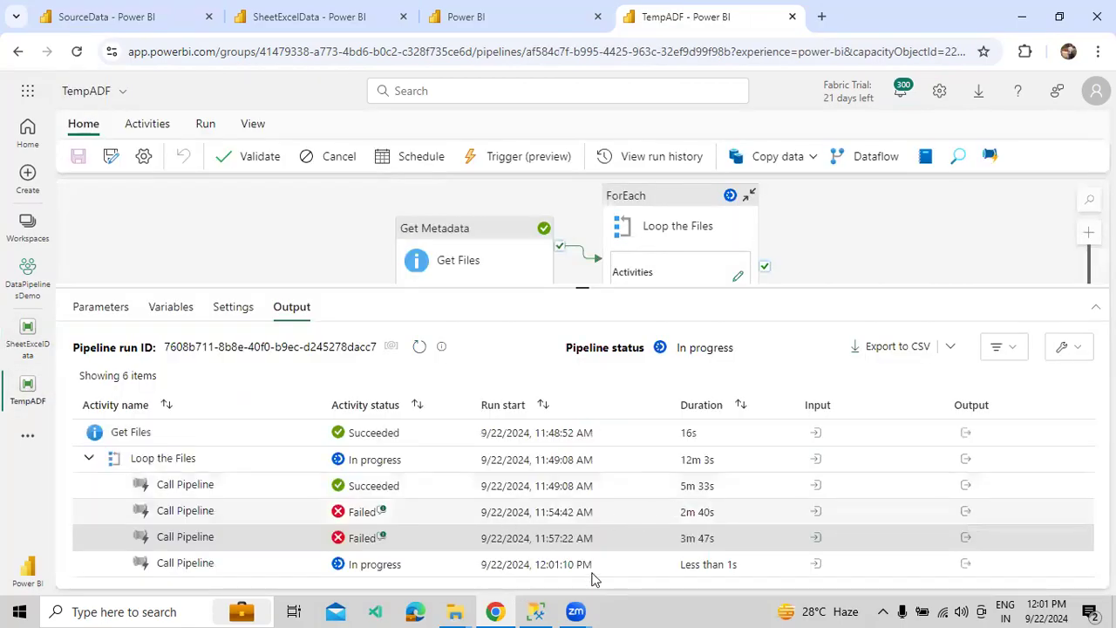
pyautogui.click(969, 568)
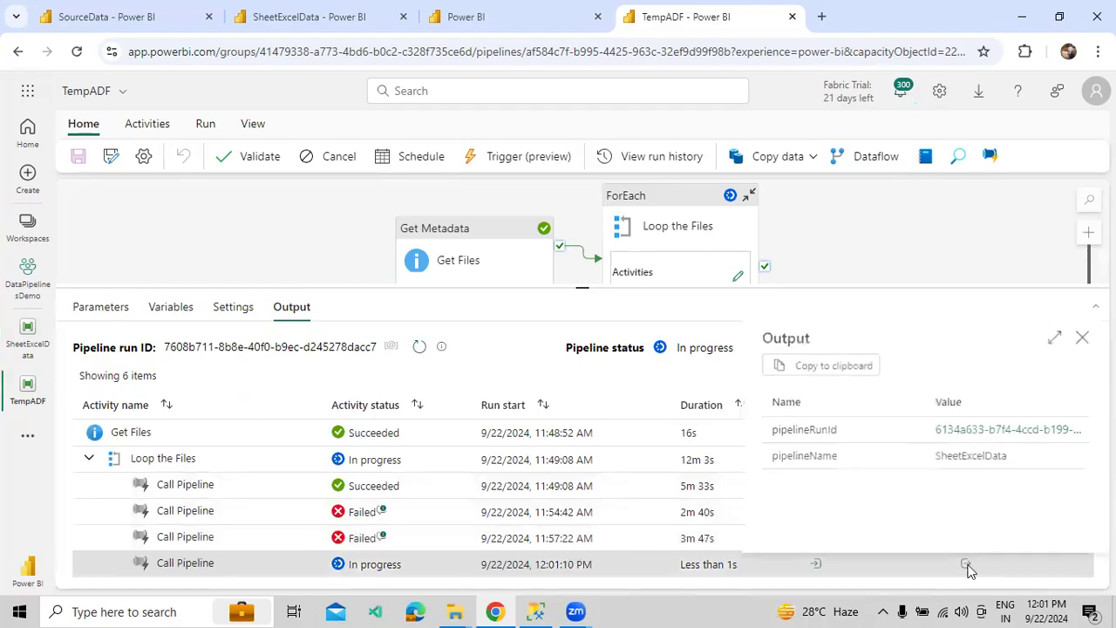
pyautogui.click(993, 431)
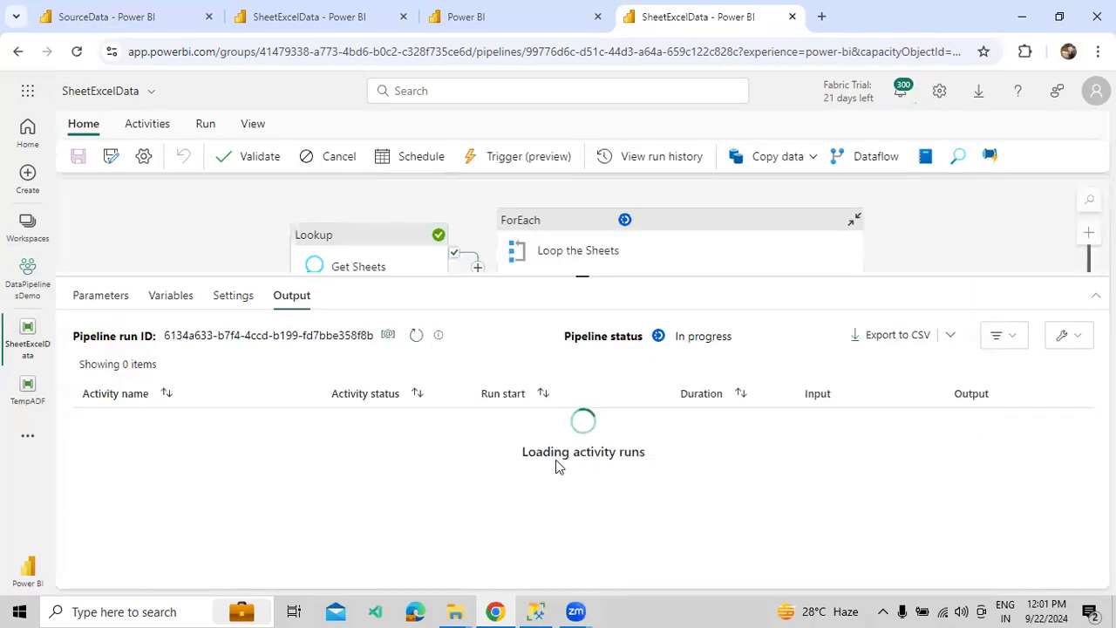
# - Go back to the TempADF run, refresh it, and enlarge the output area to review every Call Pipeline status
pyautogui.click(22, 397)
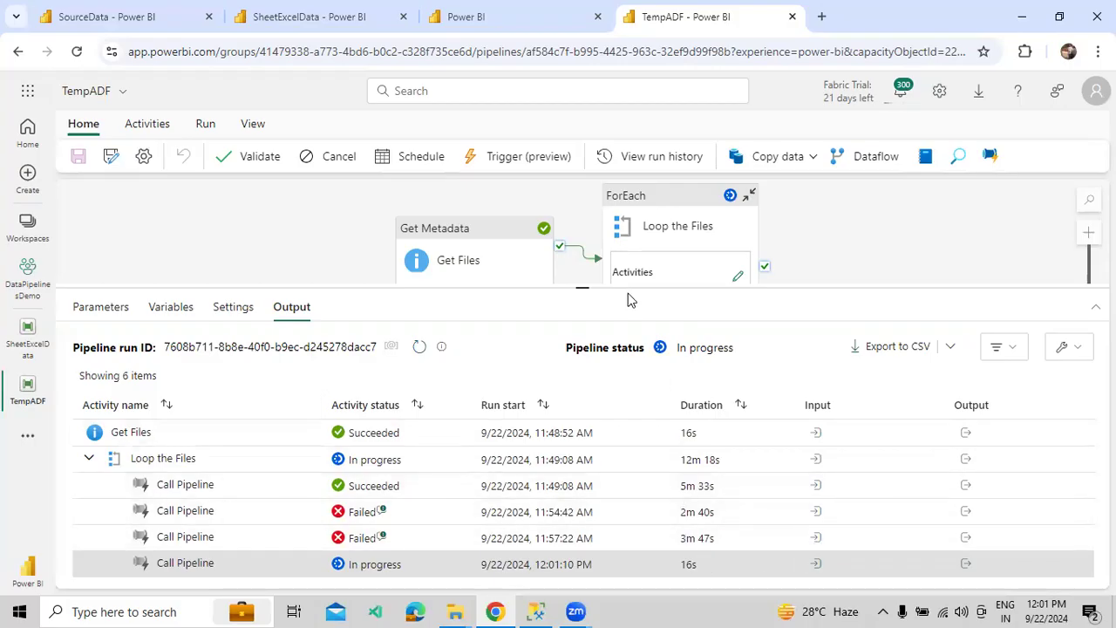
pyautogui.moveTo(628, 288); pyautogui.dragTo(629, 275)
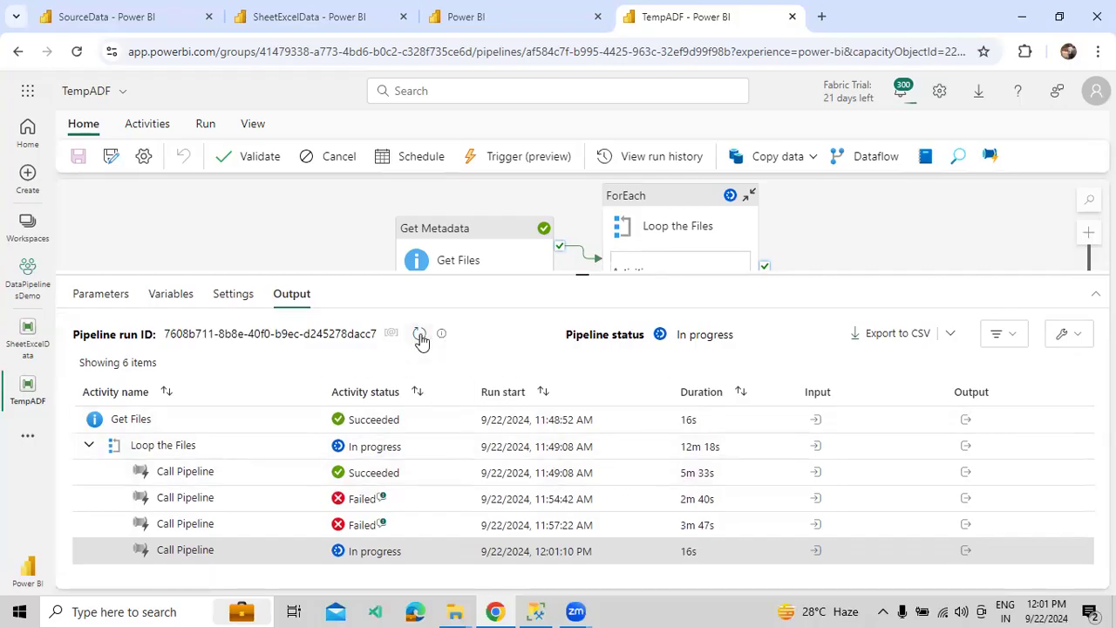
pyautogui.click(419, 334)
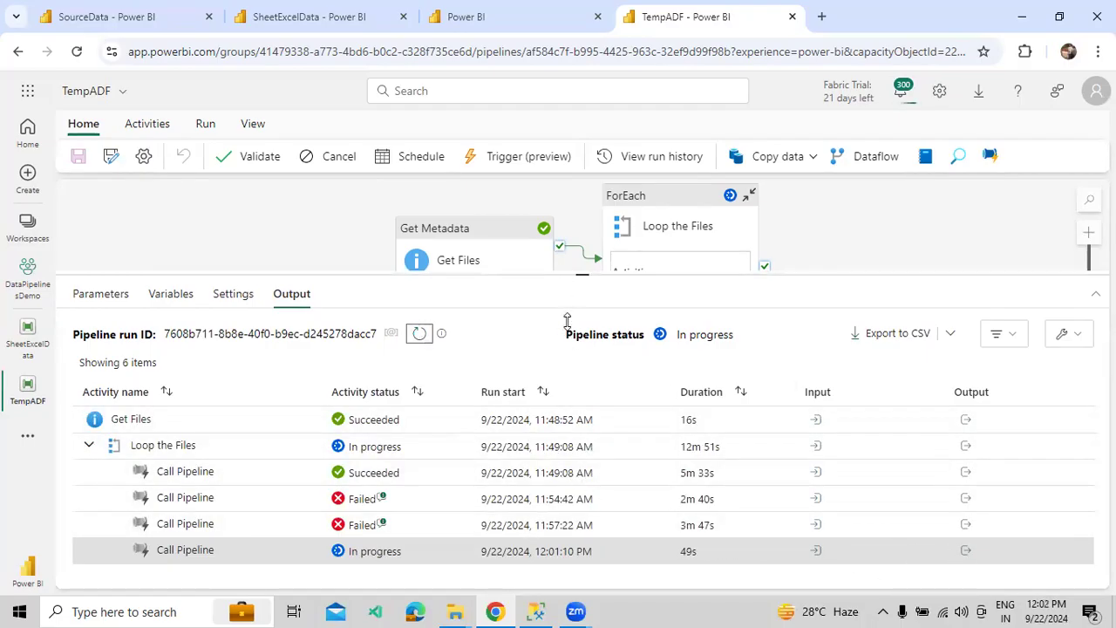
pyautogui.moveTo(567, 321); pyautogui.dragTo(566, 324)
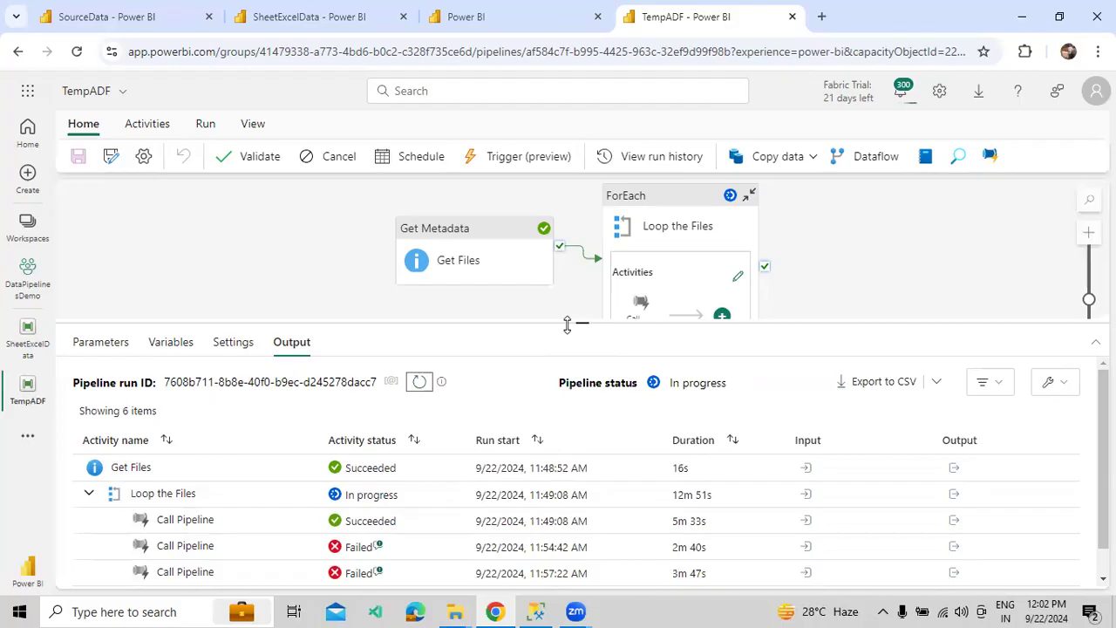
pyautogui.moveTo(567, 324); pyautogui.dragTo(578, 293)
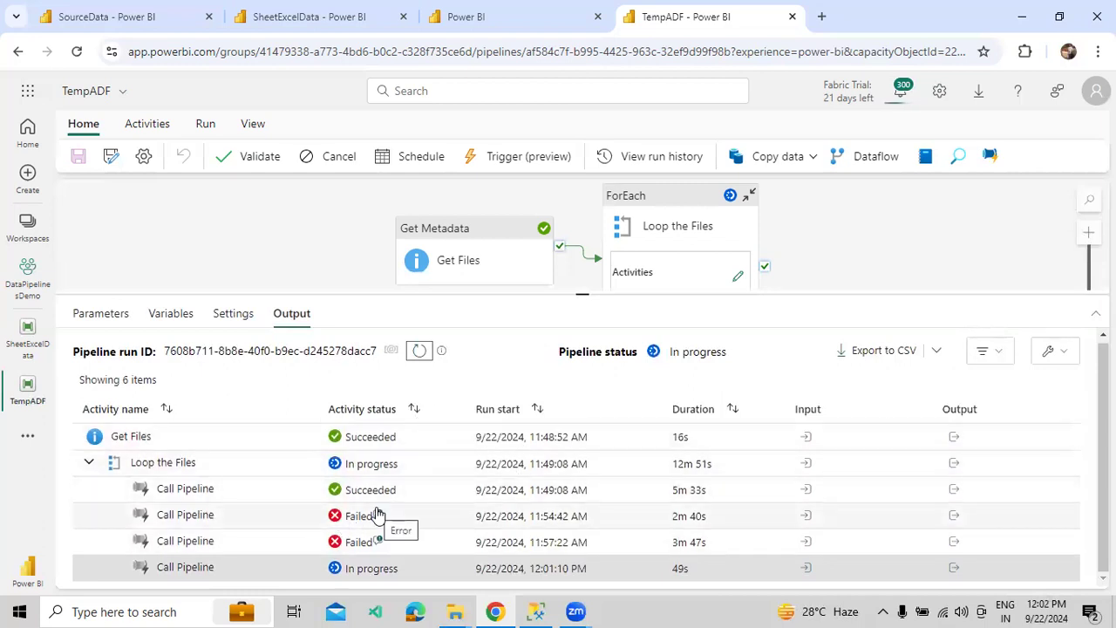
pyautogui.moveTo(524, 294); pyautogui.dragTo(530, 273)
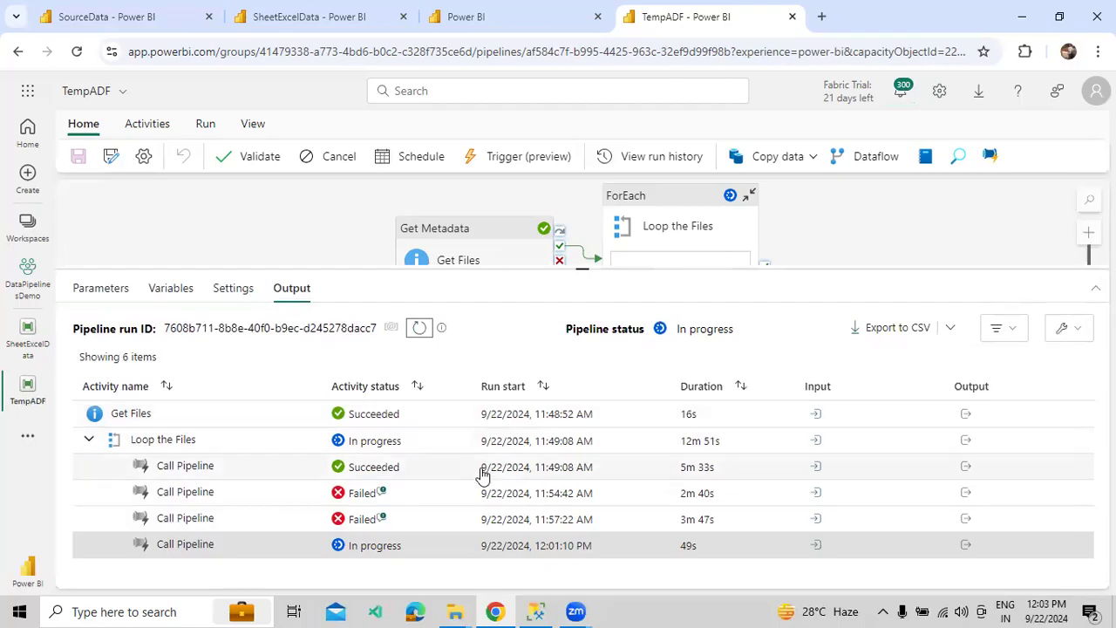
# - Refresh the TempADF run and reopen the SheetExcelData child run from the in-progress Call Pipeline activity's output
pyautogui.click(418, 328)
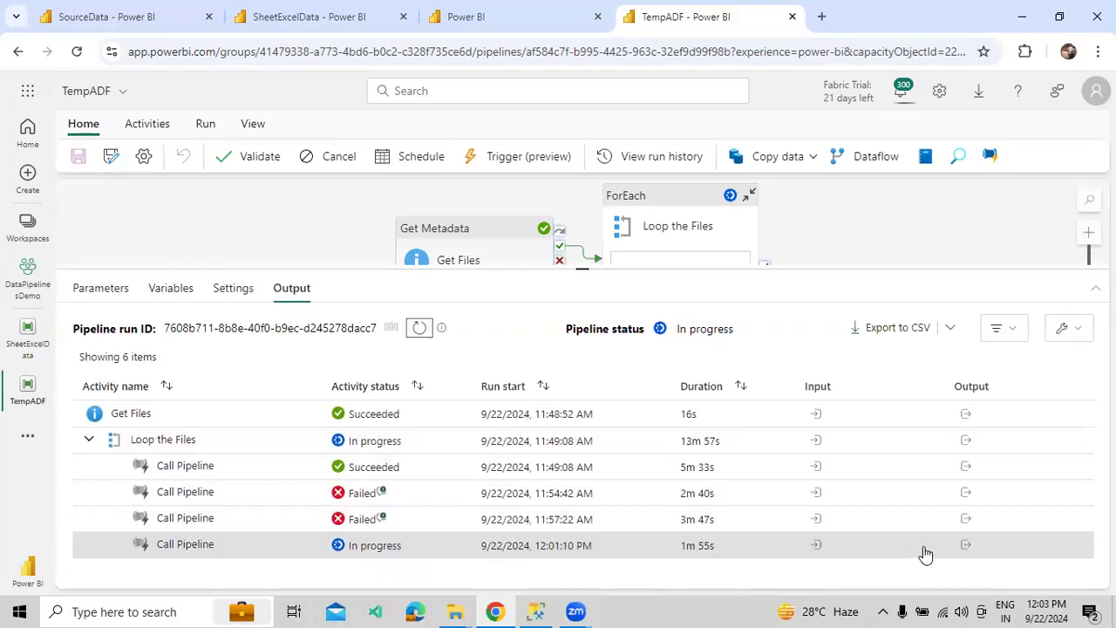
pyautogui.click(967, 547)
pyautogui.click(974, 412)
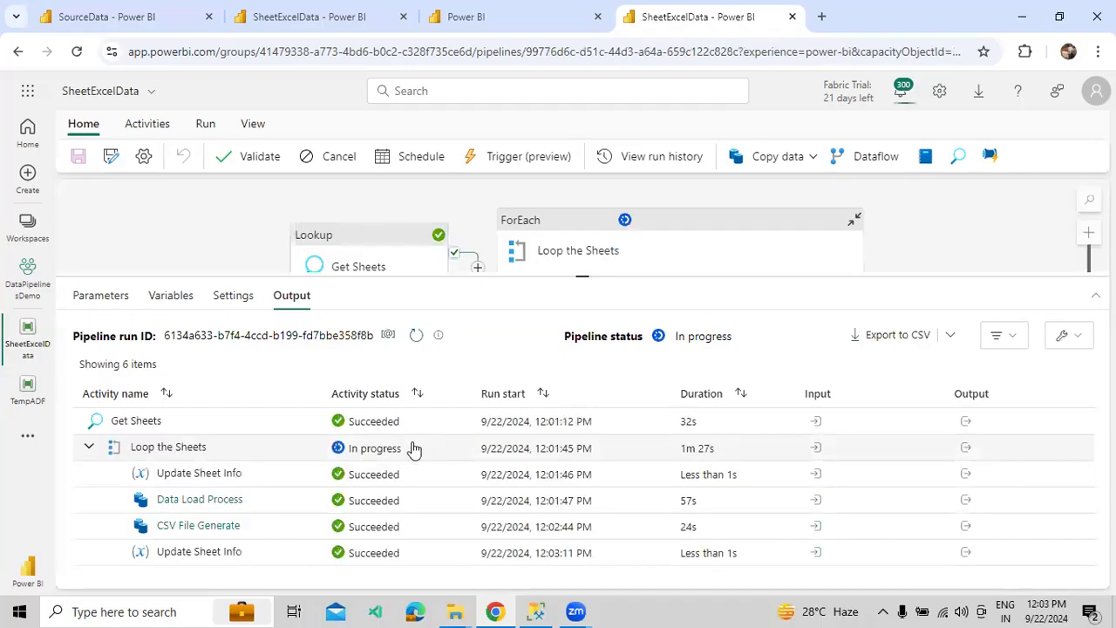
# - Refresh the SheetExcelData child run repeatedly and enlarge the output area to monitor its sheet loop activities
pyautogui.click(416, 337)
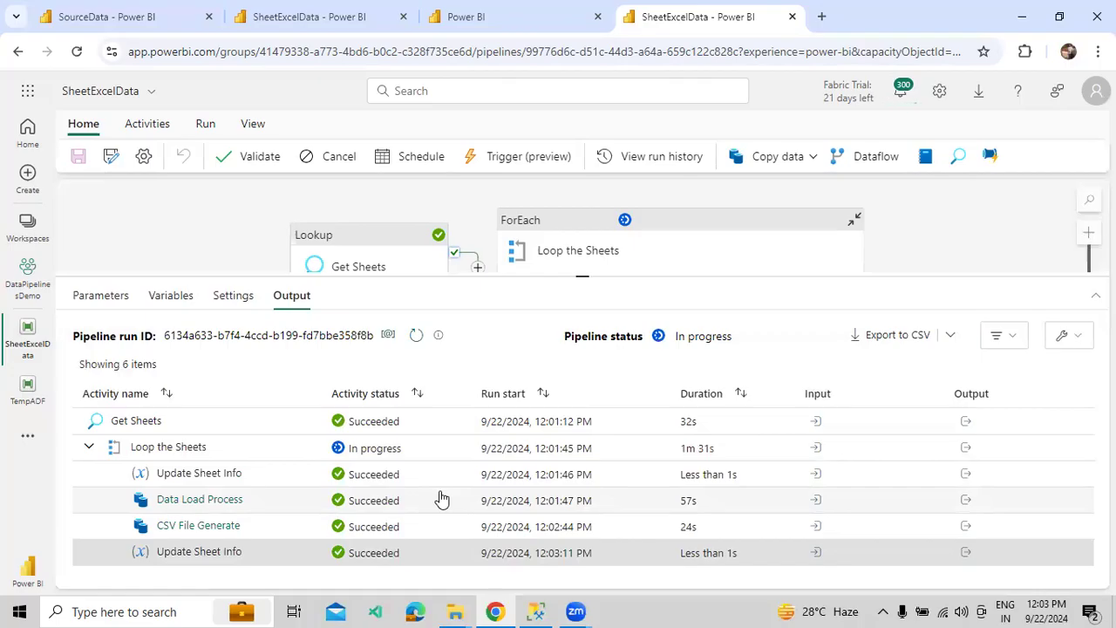
pyautogui.click(412, 340)
pyautogui.scroll(-1, 406, 453)
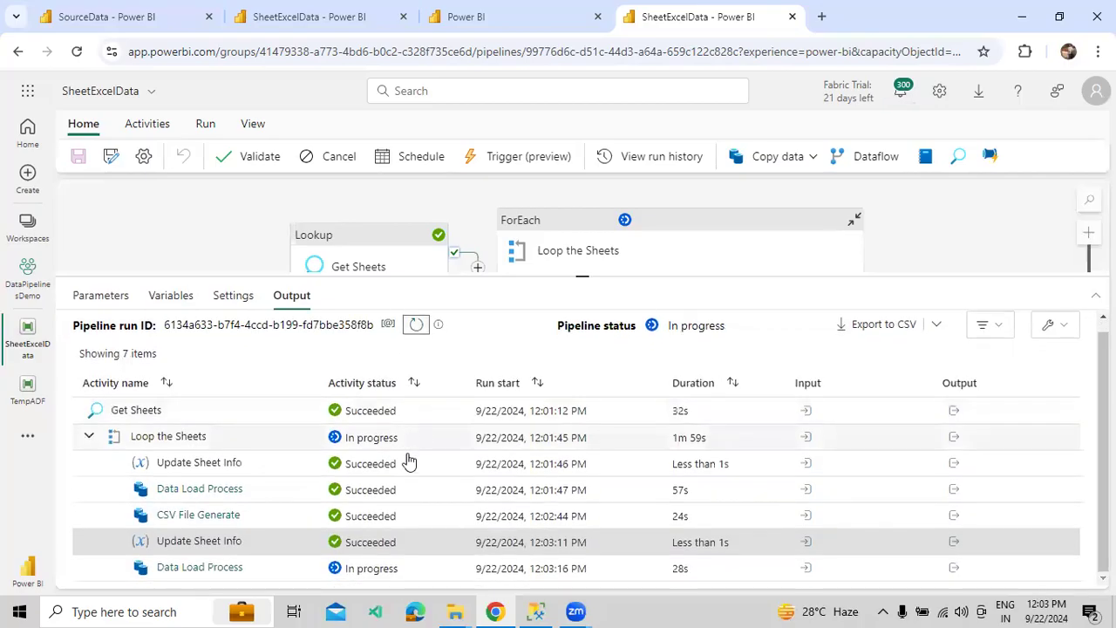
pyautogui.scroll(1, 433, 514)
pyautogui.scroll(1, 436, 515)
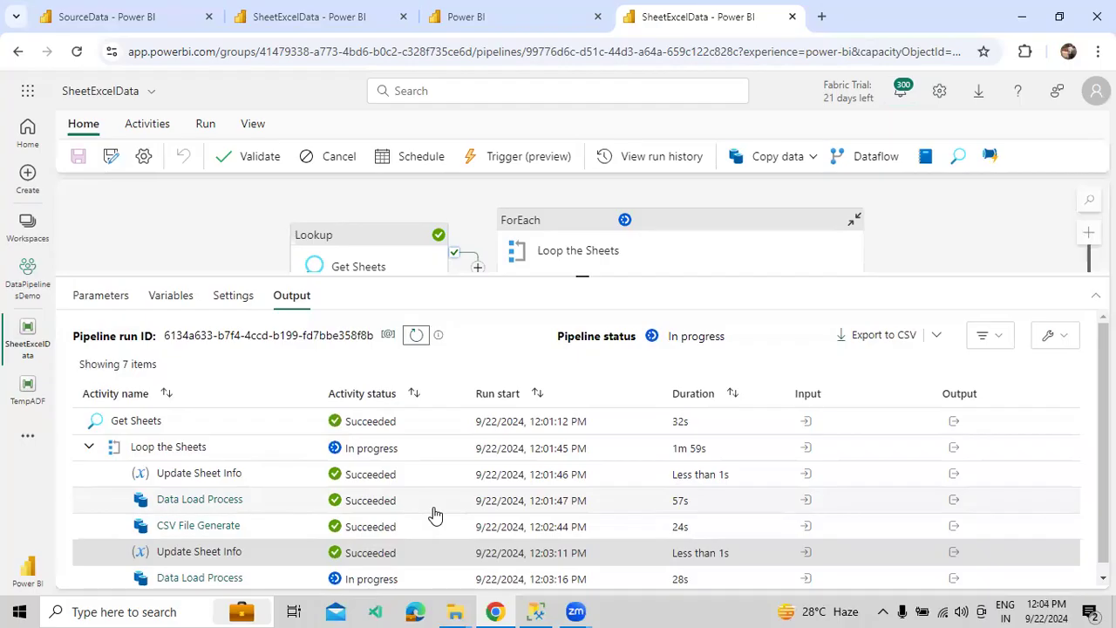
pyautogui.click(416, 337)
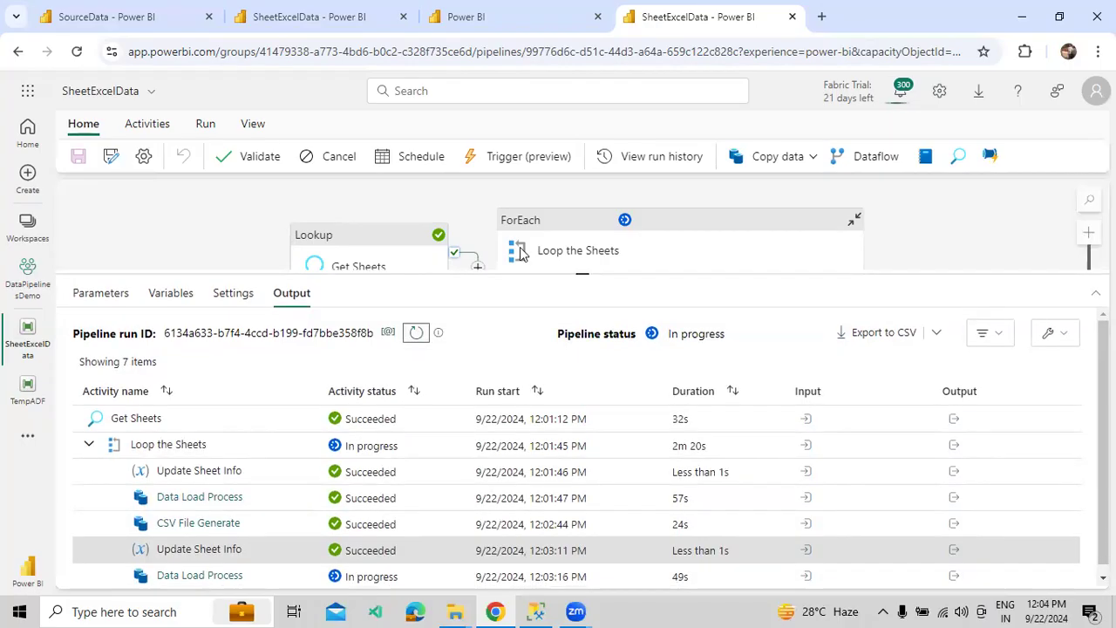
pyautogui.moveTo(514, 277); pyautogui.dragTo(514, 247)
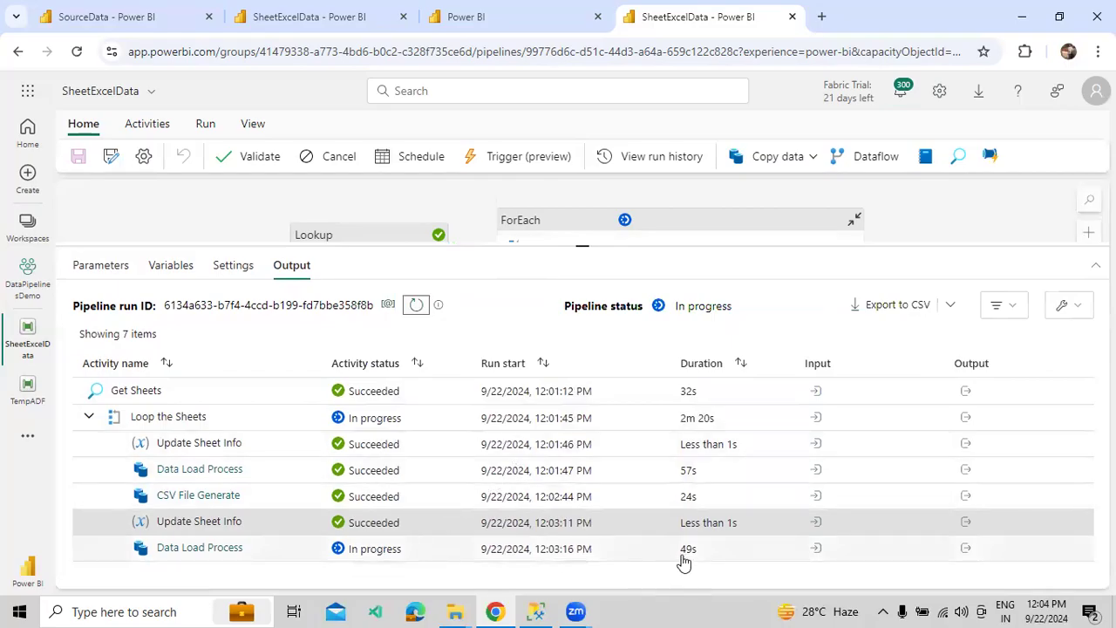
pyautogui.click(418, 307)
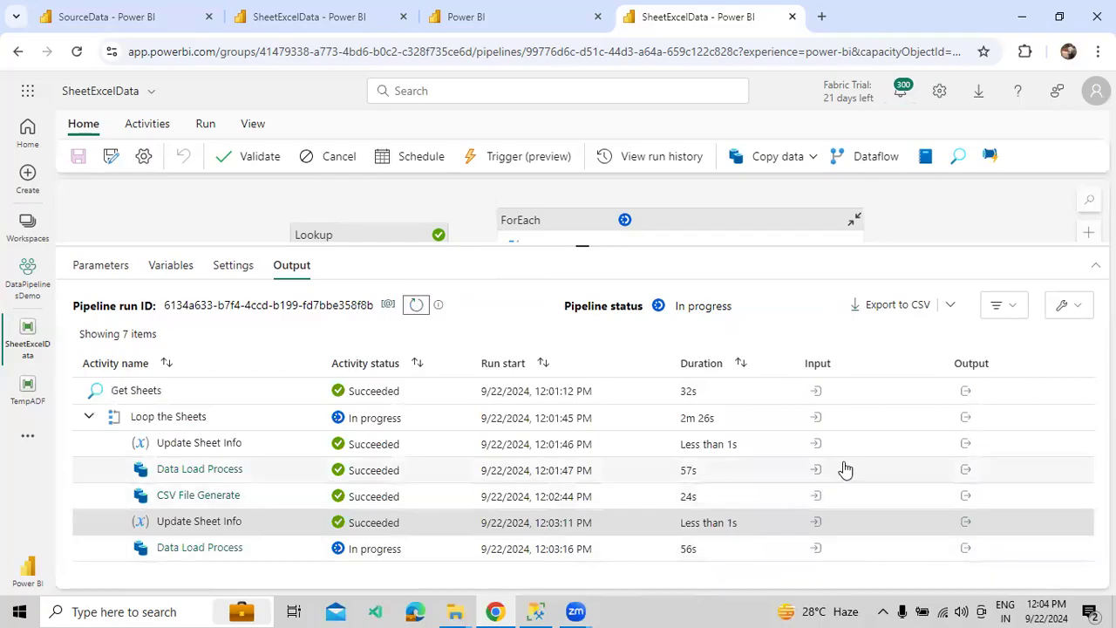
# - Examine the full copy output details of the first Data Load Process activity in the SheetExcelData run, including its execution profile
pyautogui.click(967, 471)
pyautogui.scroll(-3, 937, 384)
pyautogui.scroll(-3, 929, 349)
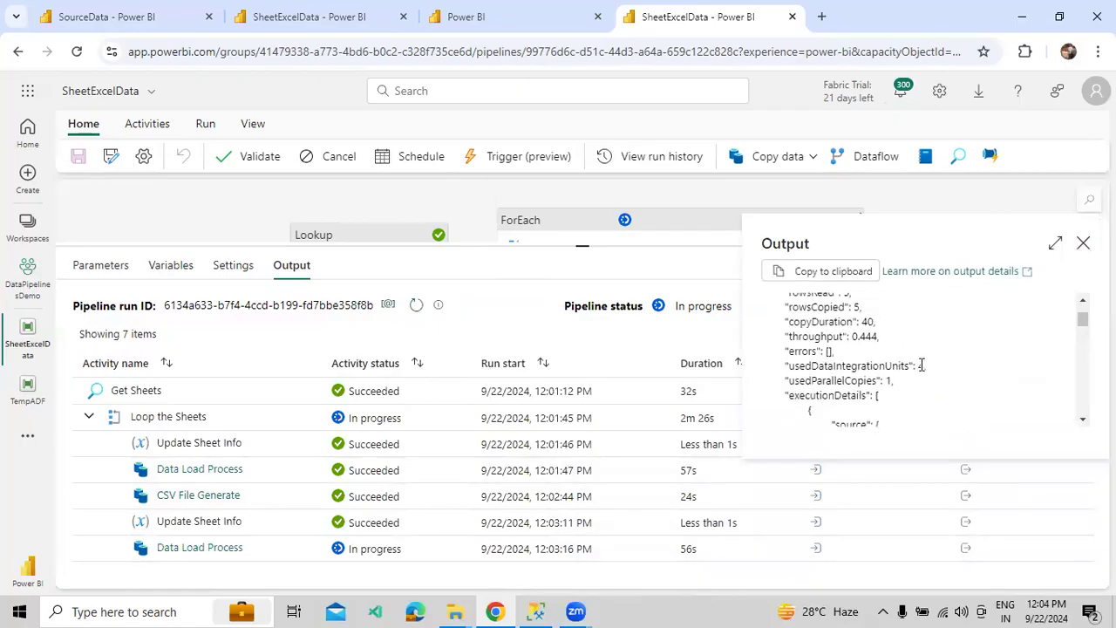
pyautogui.scroll(-5, 921, 365)
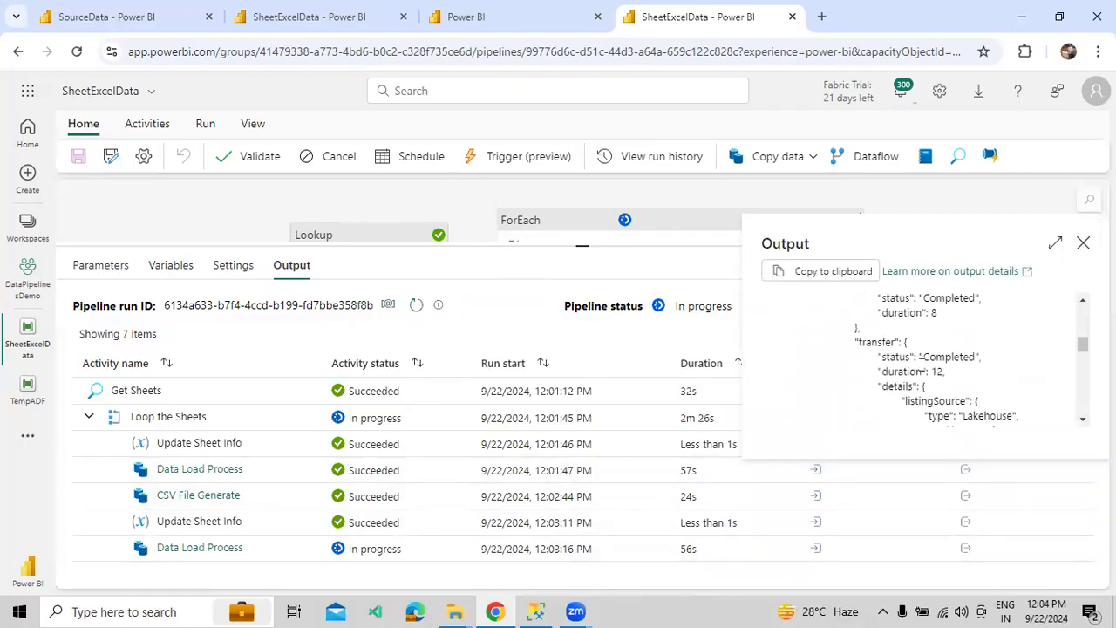
pyautogui.click(1056, 242)
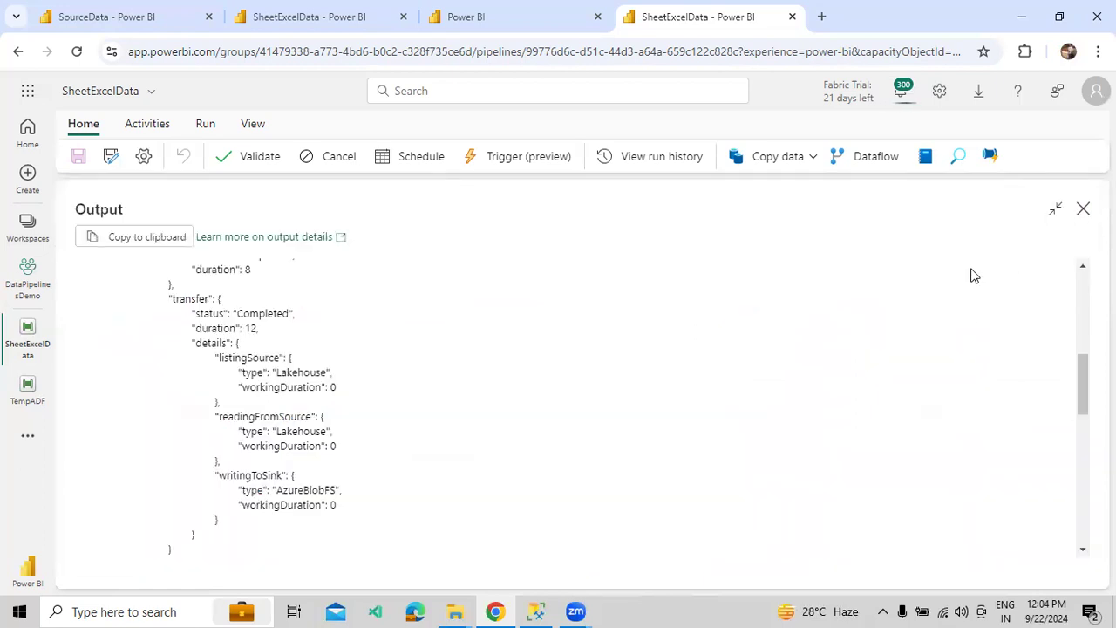
pyautogui.scroll(-8, 488, 421)
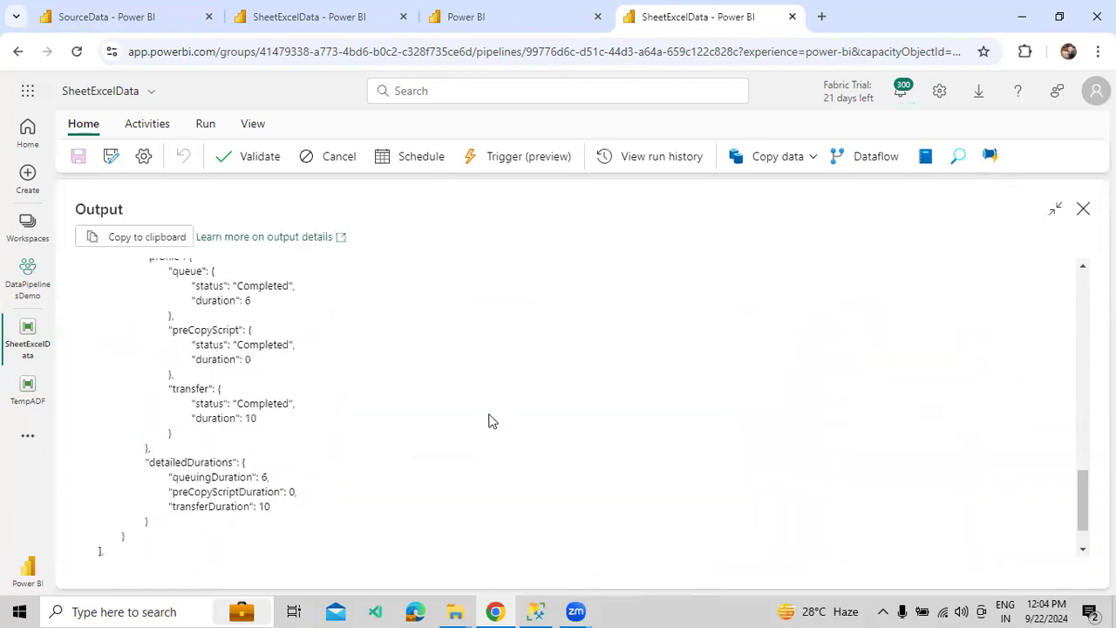
pyautogui.scroll(-2, 488, 422)
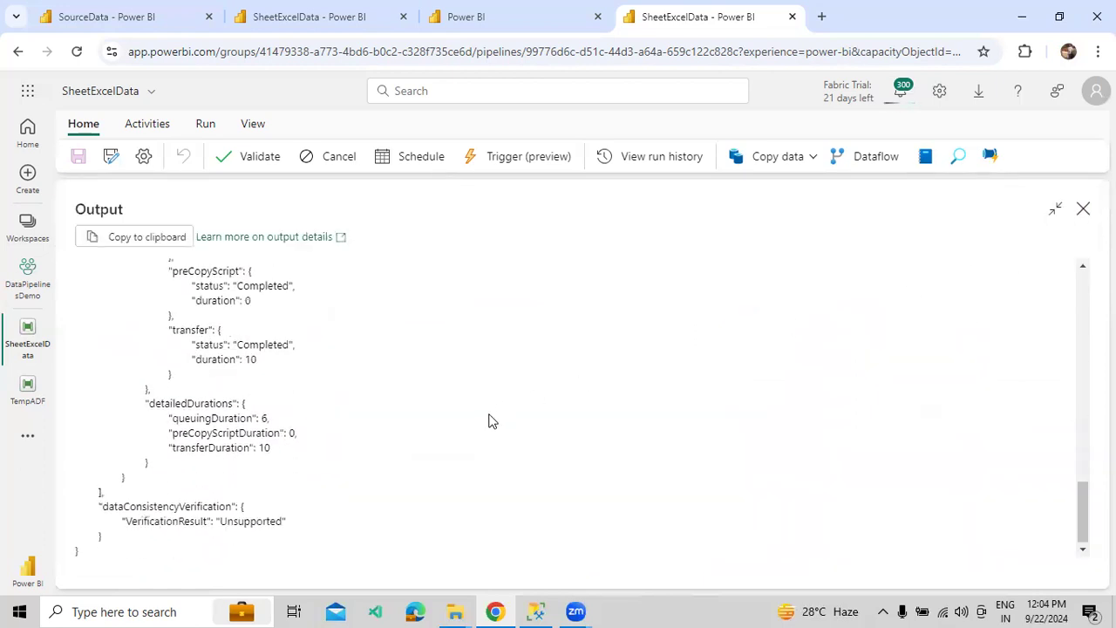
pyautogui.click(1086, 210)
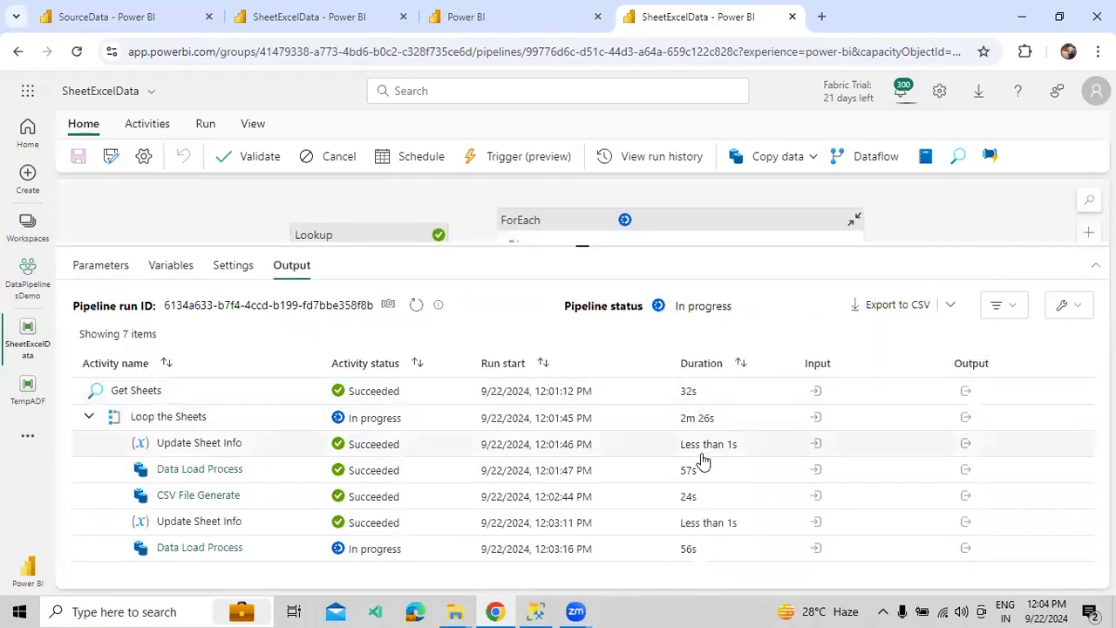
# - Keep refreshing the SheetExcelData run to track the Data Load Process and CSV File Generate activities for each remaining sheet
pyautogui.click(416, 304)
pyautogui.scroll(-1, 576, 462)
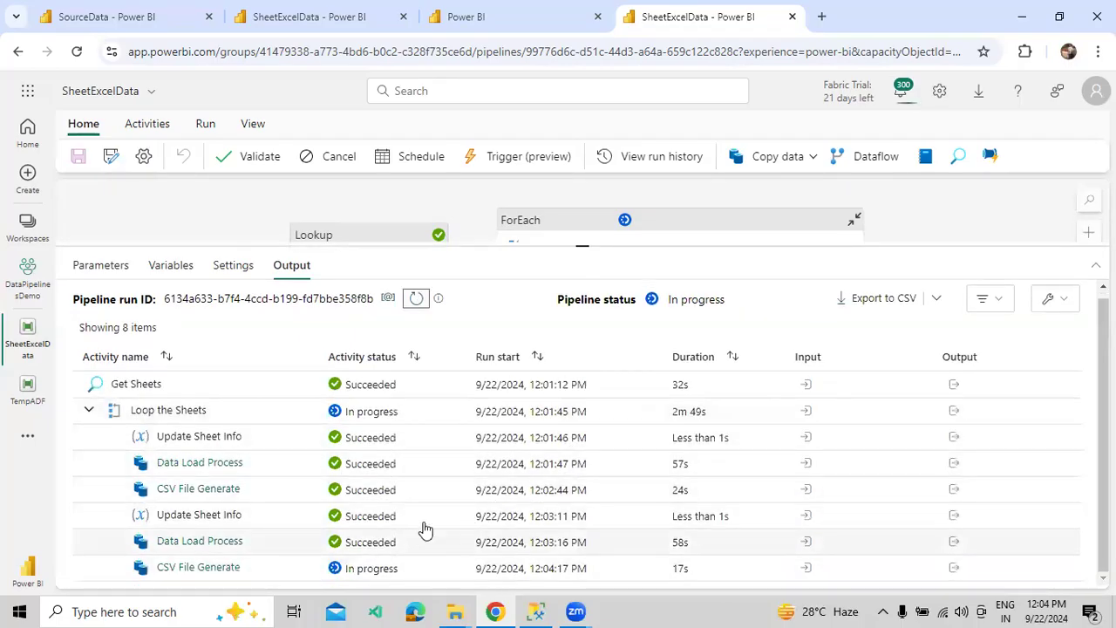
pyautogui.scroll(1, 436, 507)
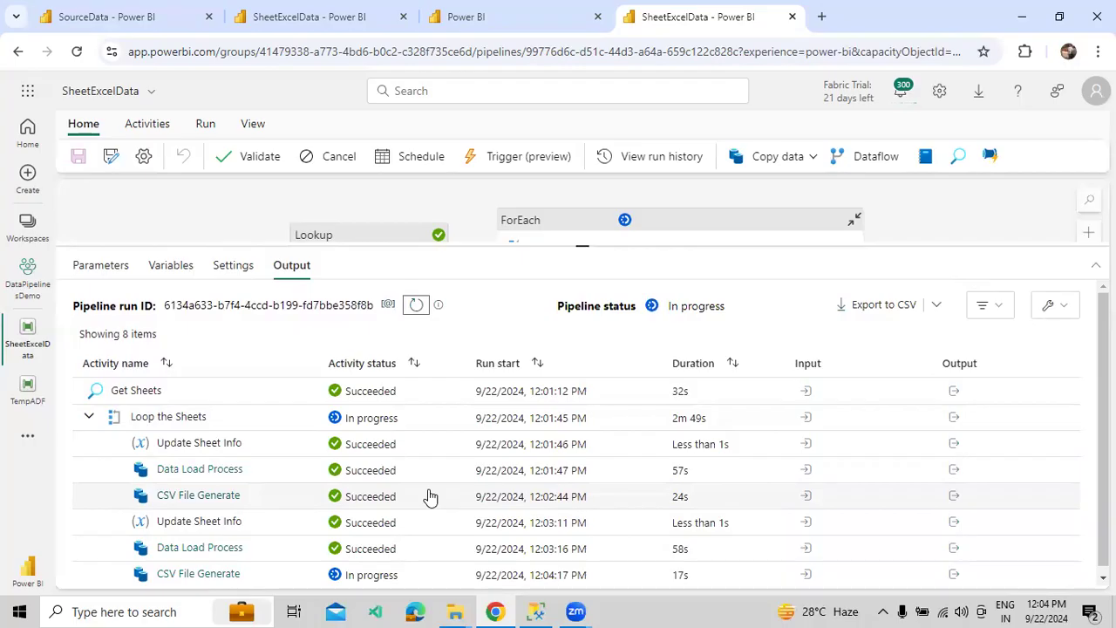
pyautogui.scroll(-1, 458, 410)
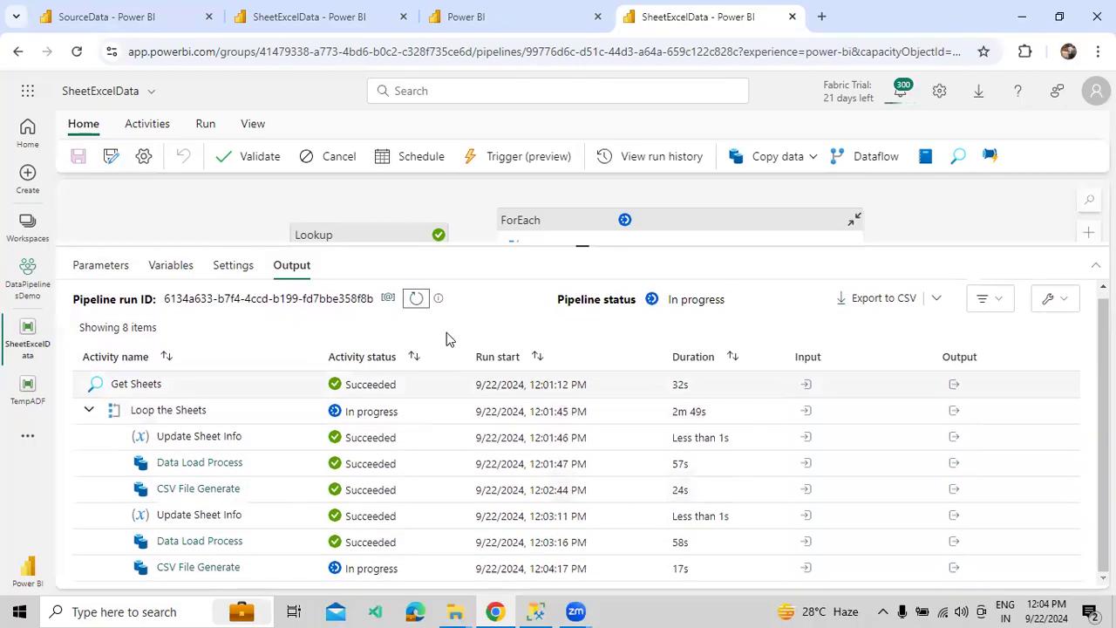
pyautogui.click(414, 299)
pyautogui.scroll(-2, 486, 541)
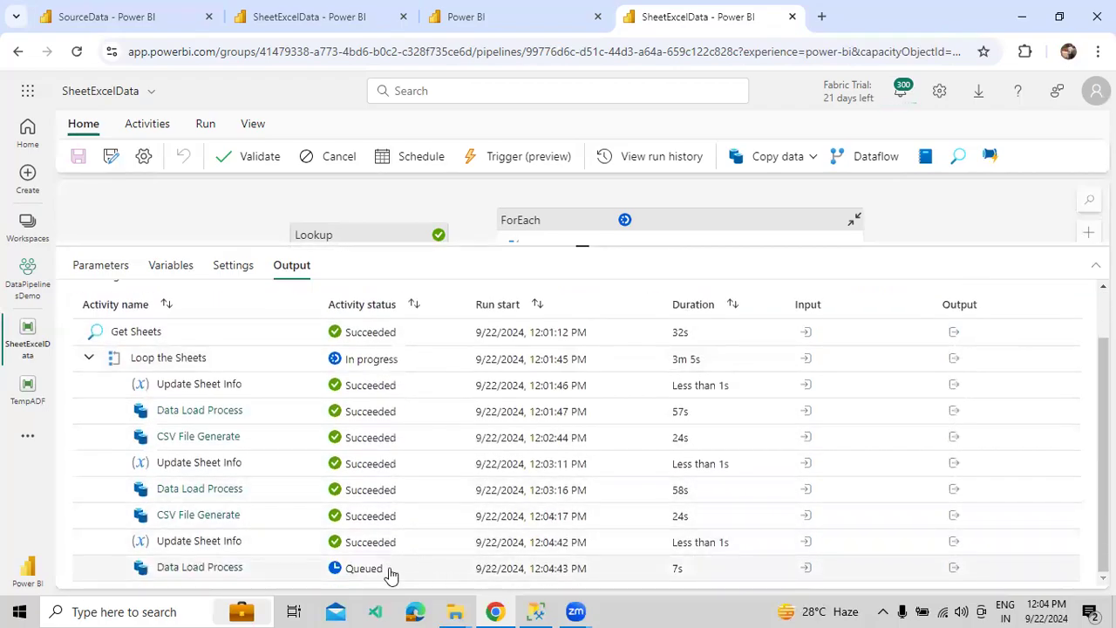
pyautogui.scroll(2, 553, 508)
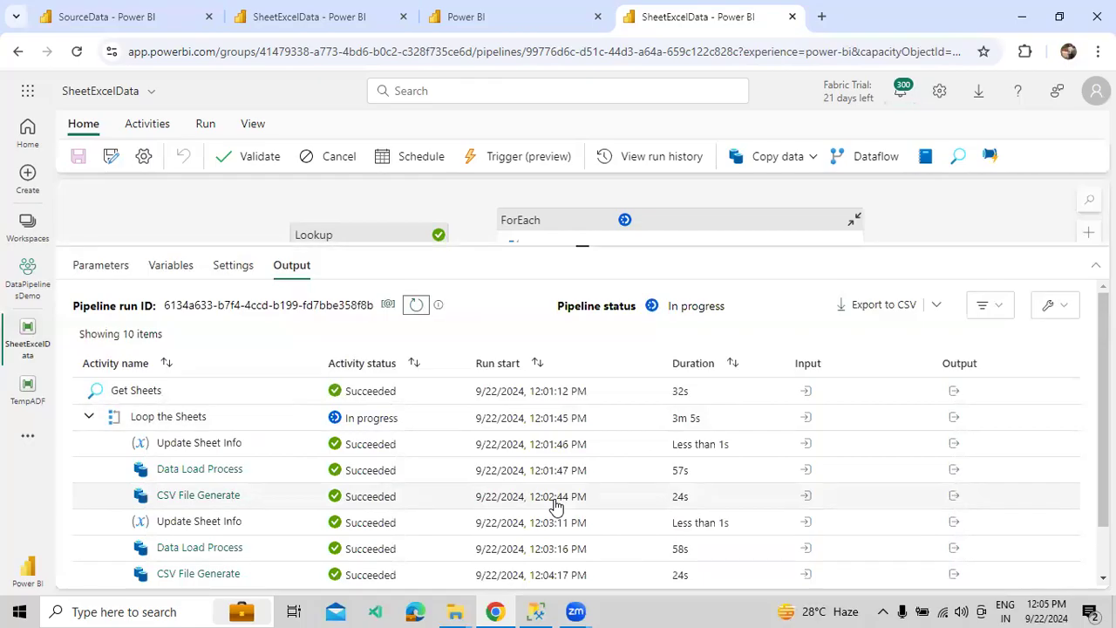
pyautogui.scroll(-2, 514, 506)
pyautogui.scroll(2, 410, 454)
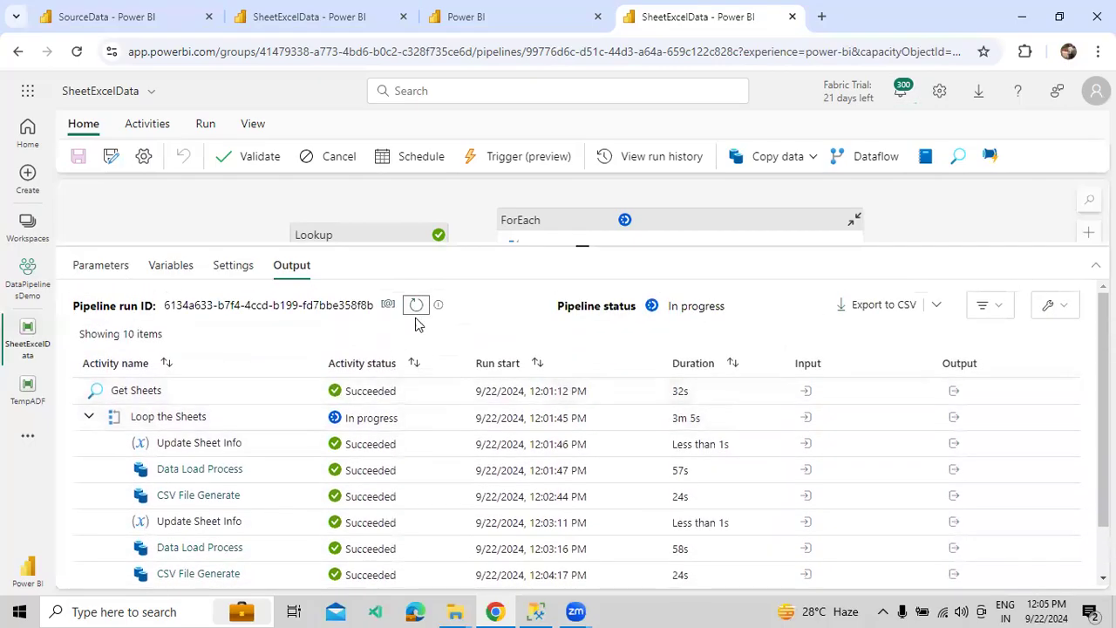
pyautogui.click(417, 314)
pyautogui.scroll(-2, 458, 432)
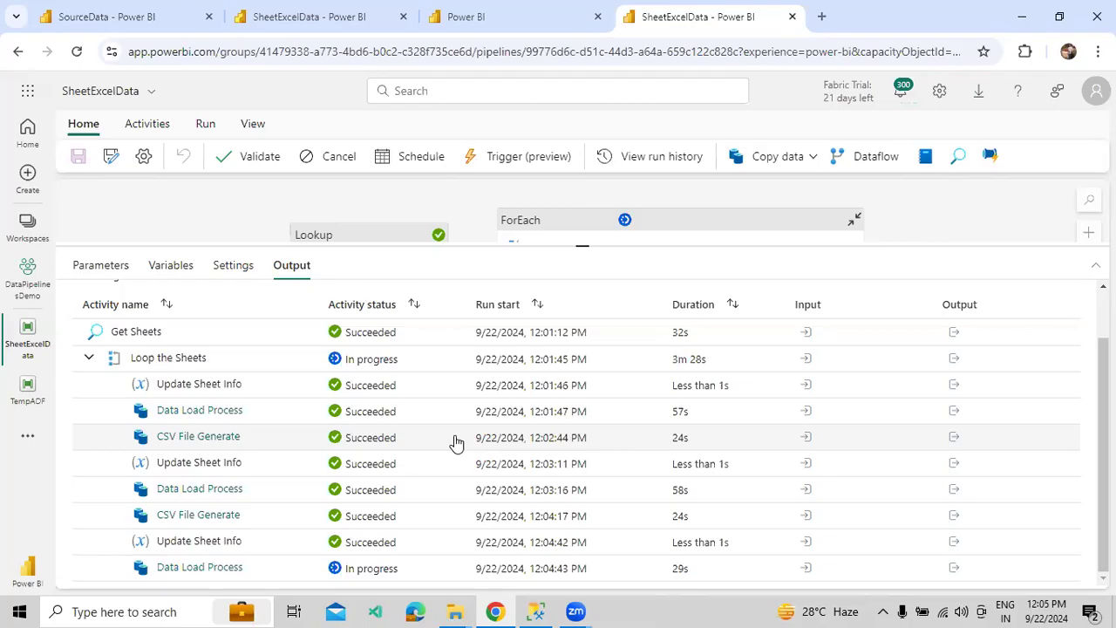
pyautogui.scroll(2, 455, 443)
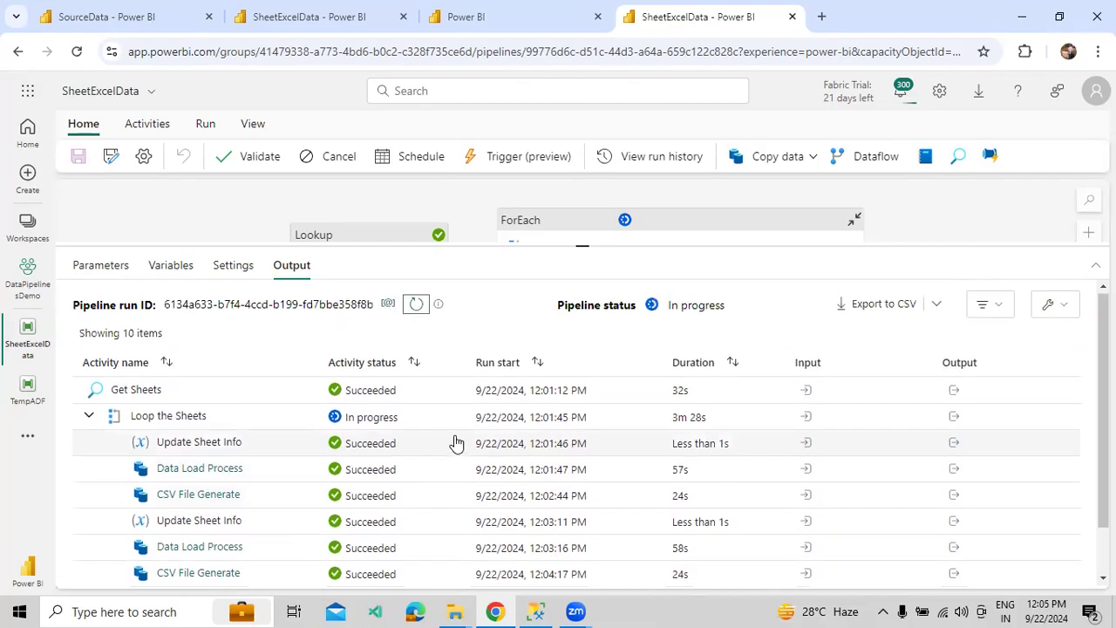
pyautogui.click(416, 305)
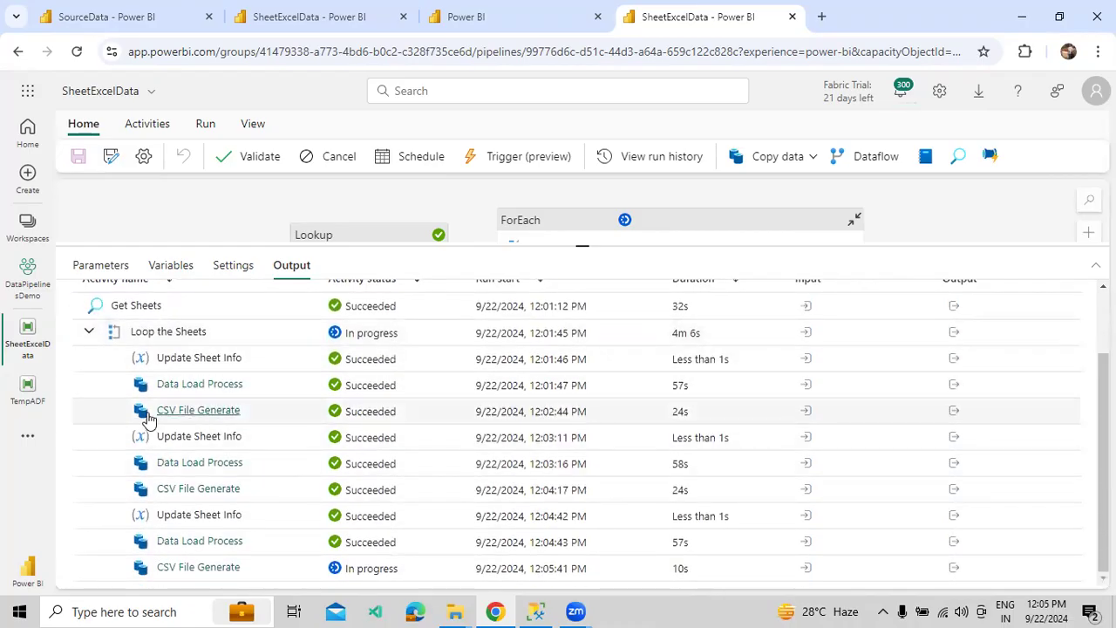
# - Return to the TempADF run and compare the Loop the Files duration with the duration of each Call Pipeline activity
pyautogui.click(35, 397)
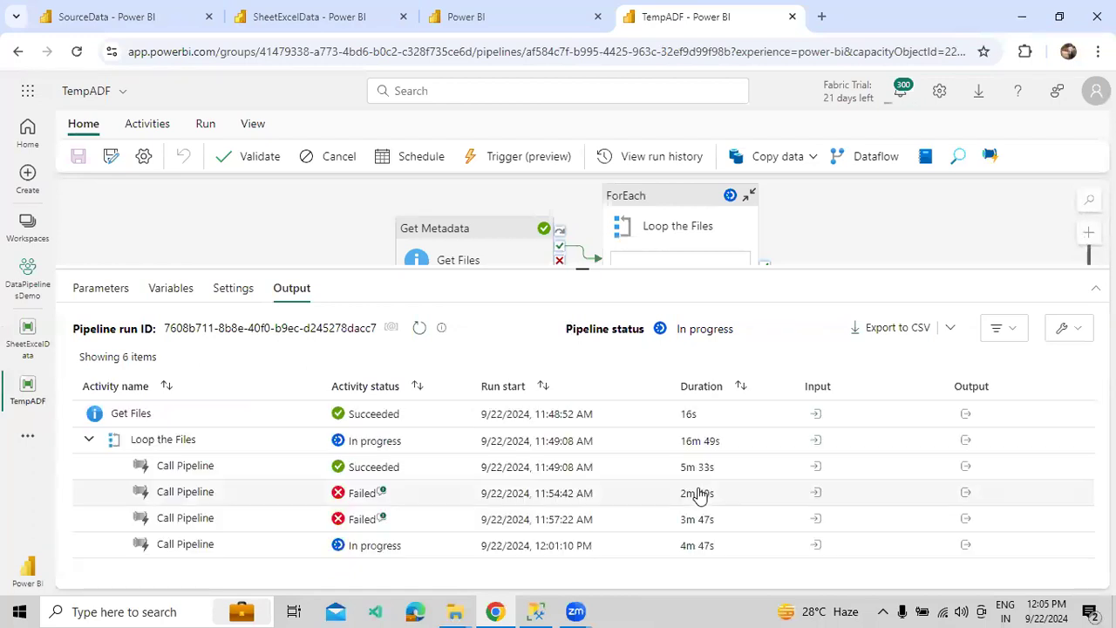
pyautogui.moveTo(724, 448); pyautogui.dragTo(679, 442)
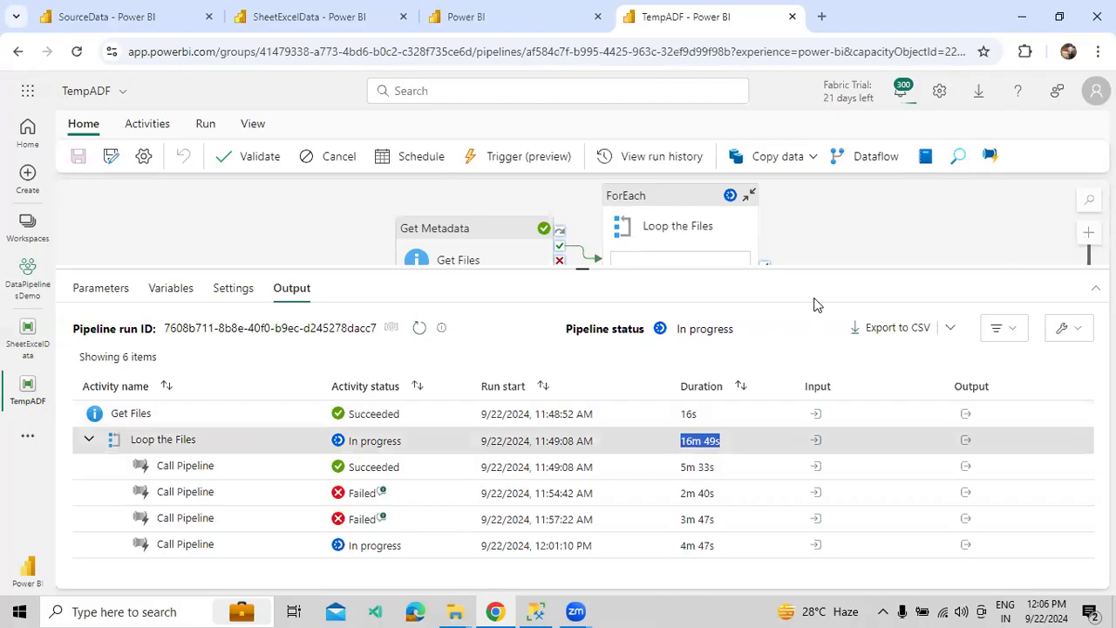
pyautogui.click(816, 300)
pyautogui.moveTo(724, 446); pyautogui.dragTo(678, 443)
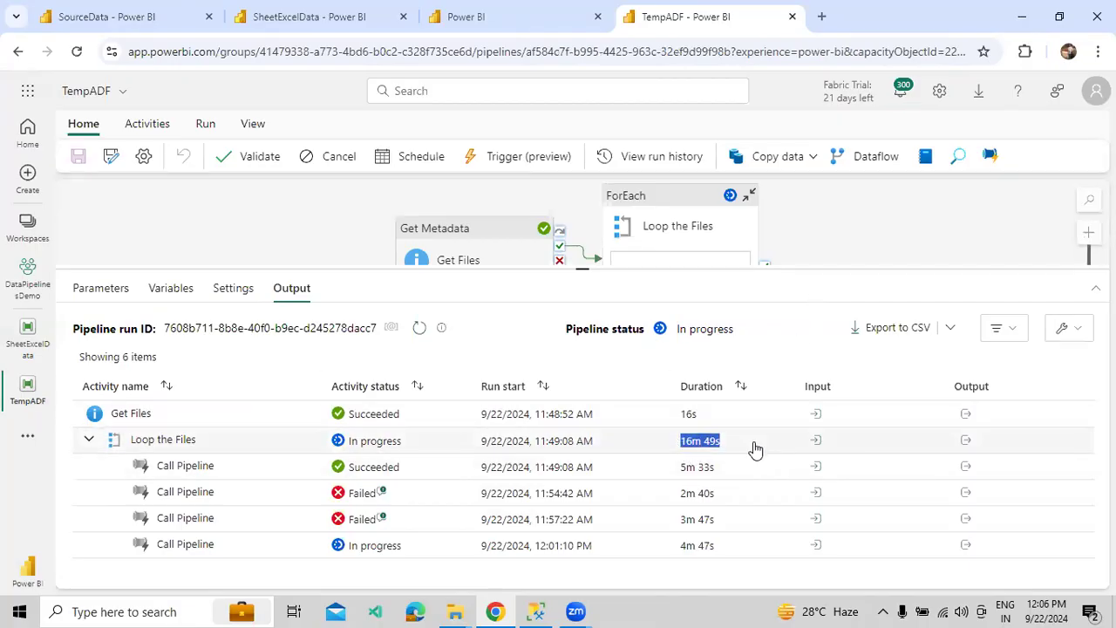
pyautogui.moveTo(683, 445); pyautogui.dragTo(682, 445)
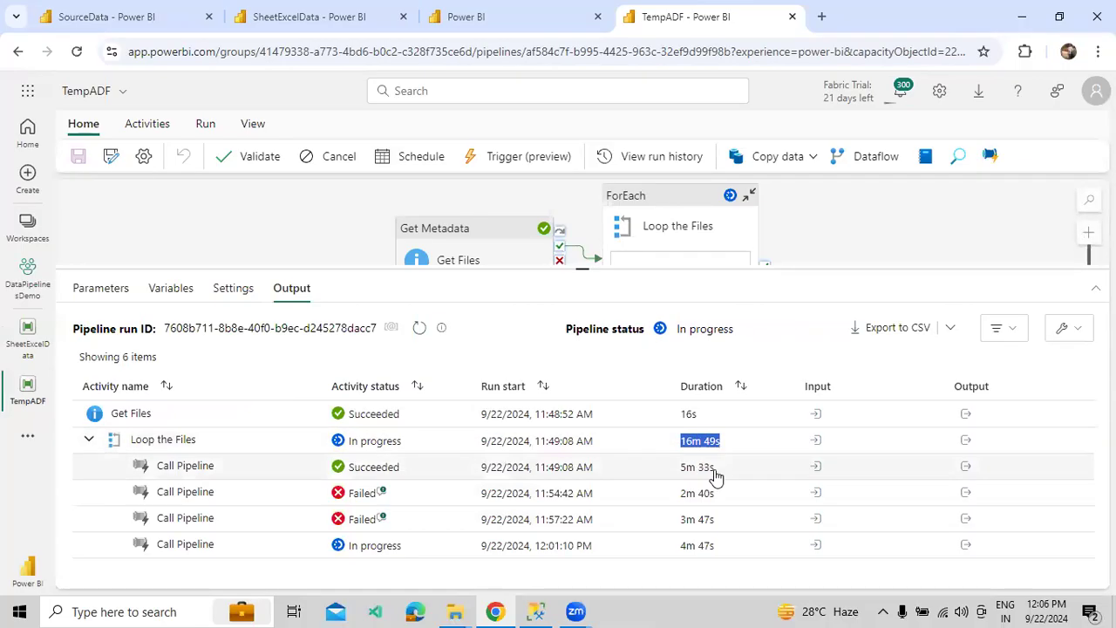
pyautogui.click(720, 478)
pyautogui.click(732, 501)
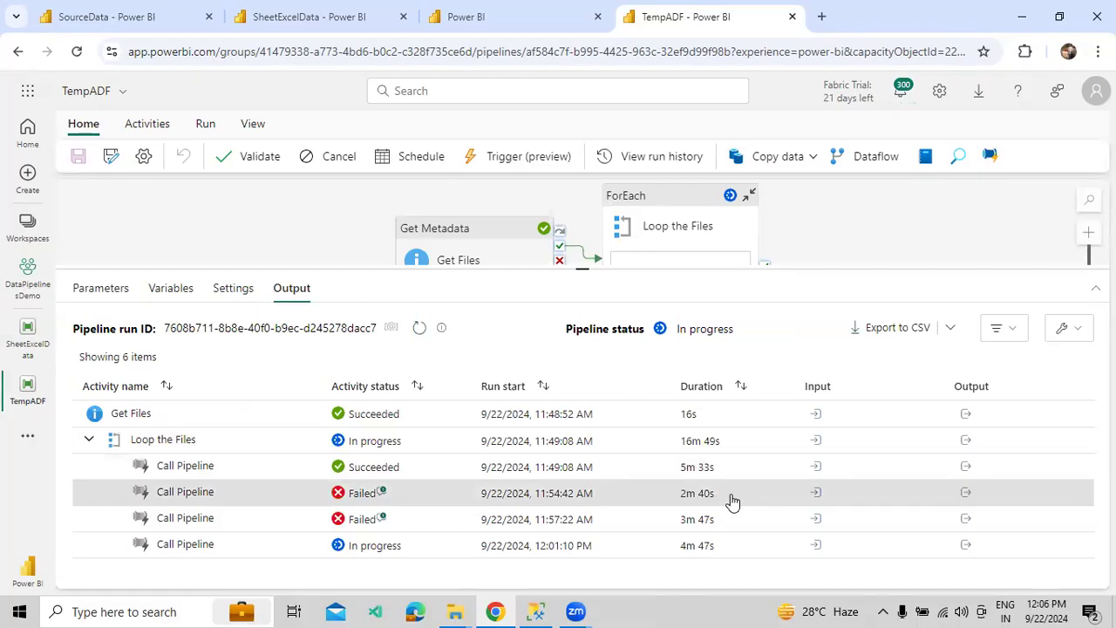
pyautogui.click(733, 524)
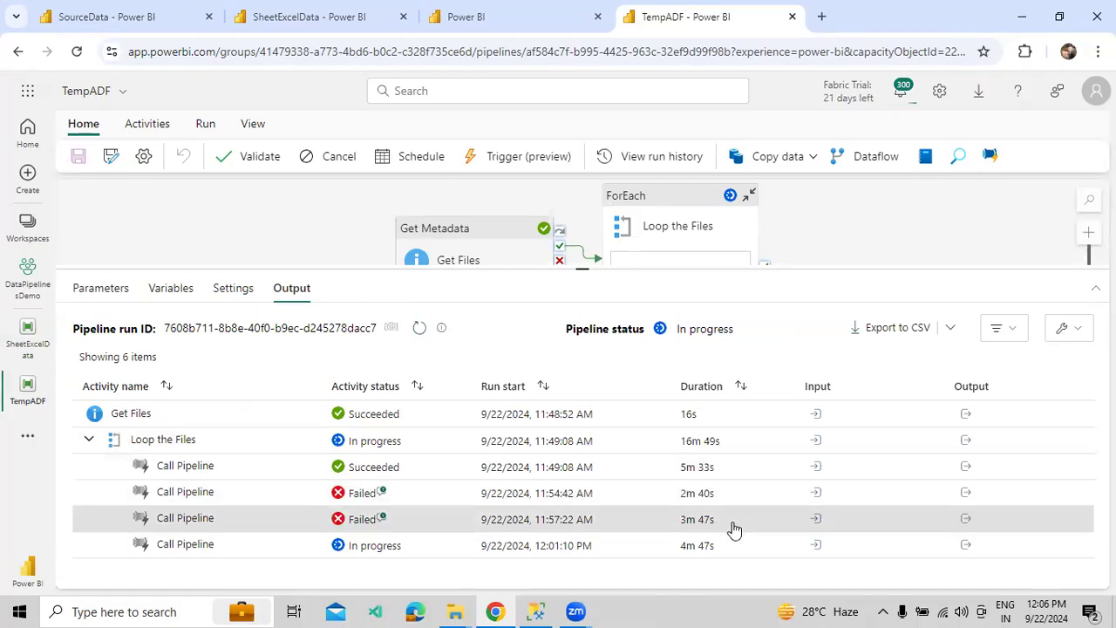
pyautogui.click(729, 547)
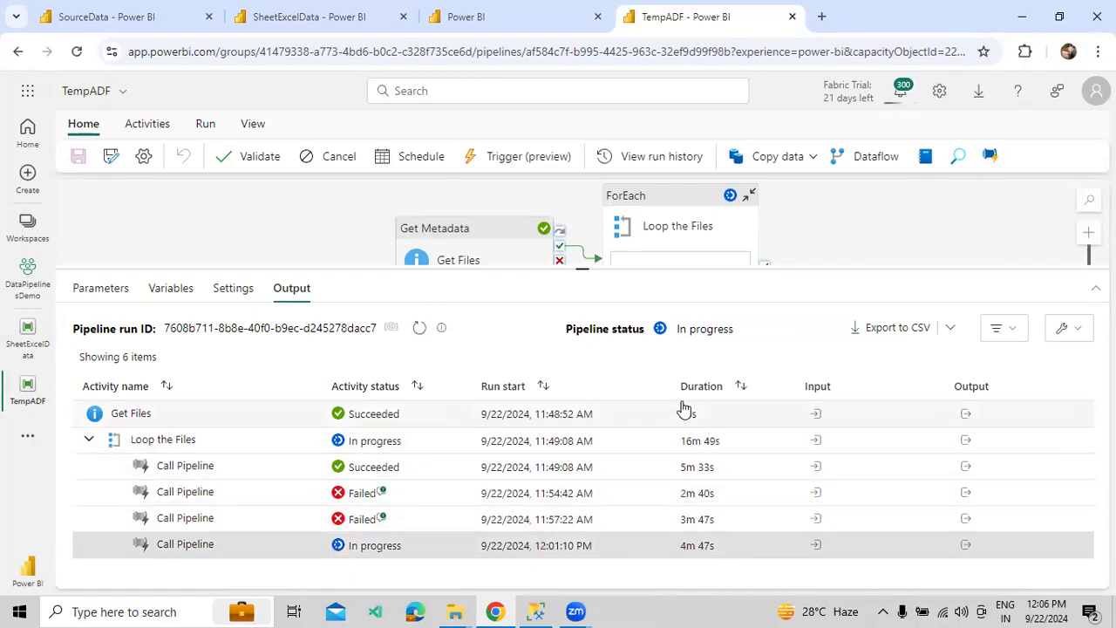
# - Refresh the TempADF run and check the final status of each Call Pipeline activity
pyautogui.click(418, 328)
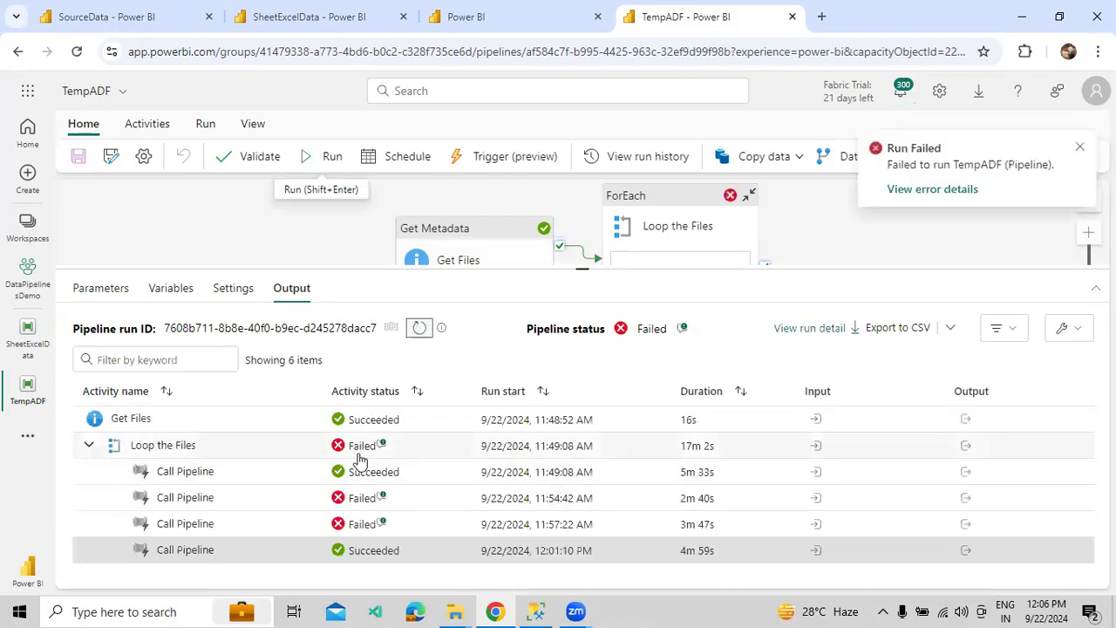
pyautogui.click(351, 474)
pyautogui.click(367, 554)
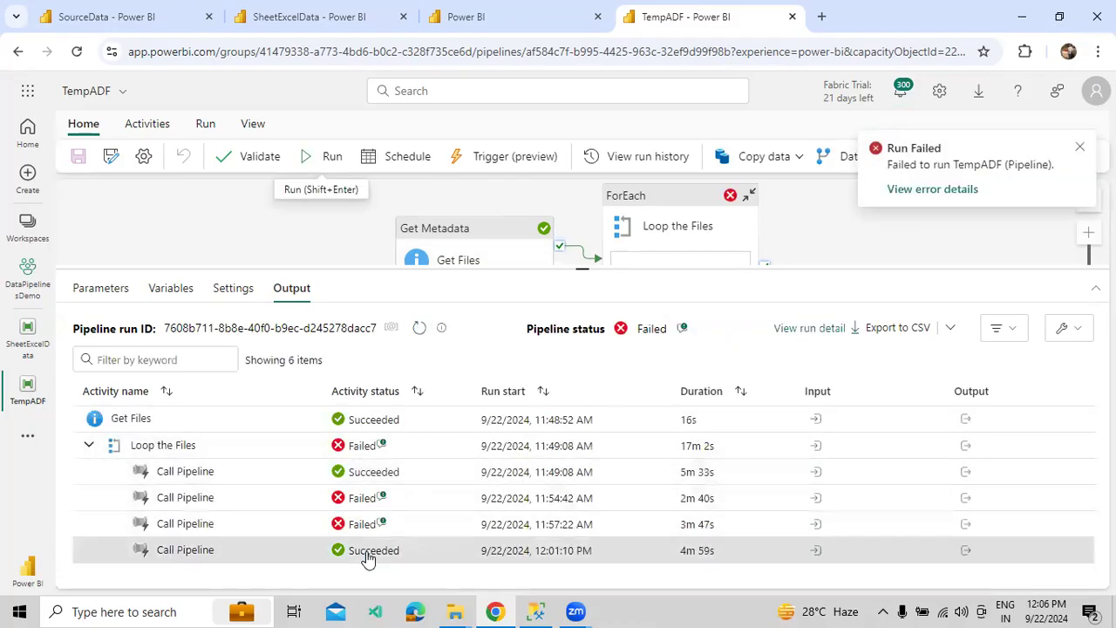
pyautogui.click(407, 524)
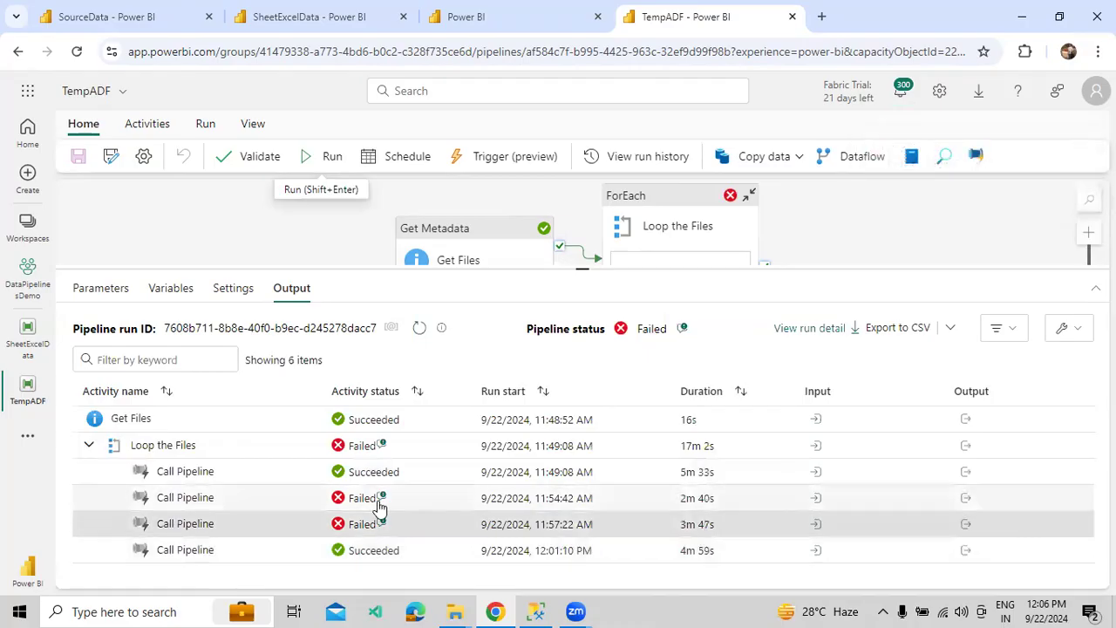
# - Read the enlarged error details of the second Call Pipeline activity, noting the Excel file and sheet name, and close them
pyautogui.click(382, 499)
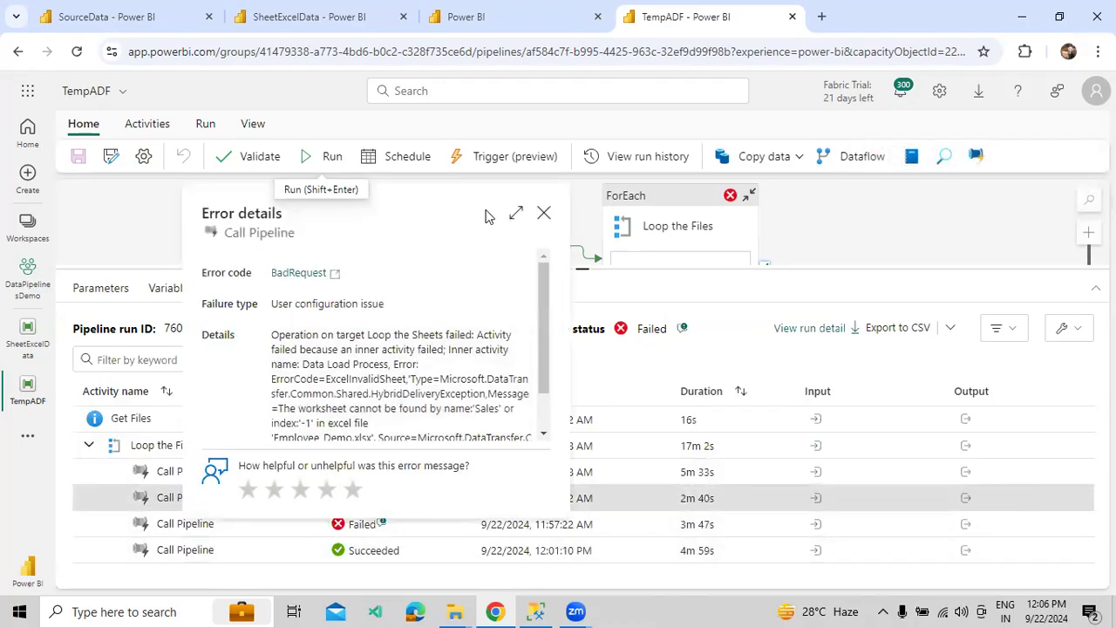
pyautogui.click(515, 215)
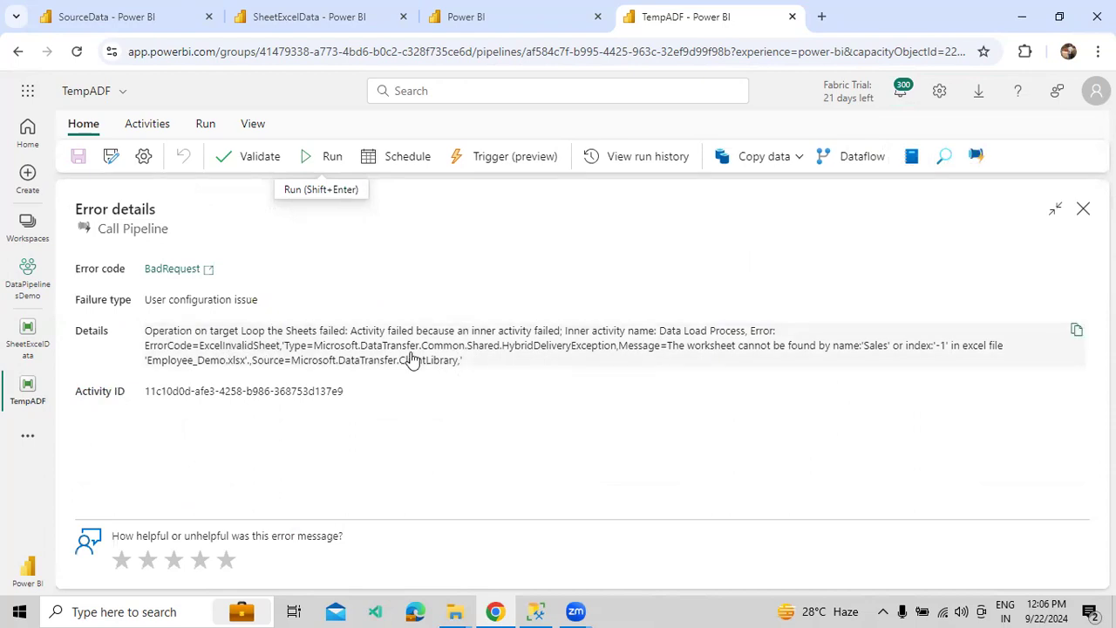
pyautogui.moveTo(146, 360); pyautogui.dragTo(214, 368)
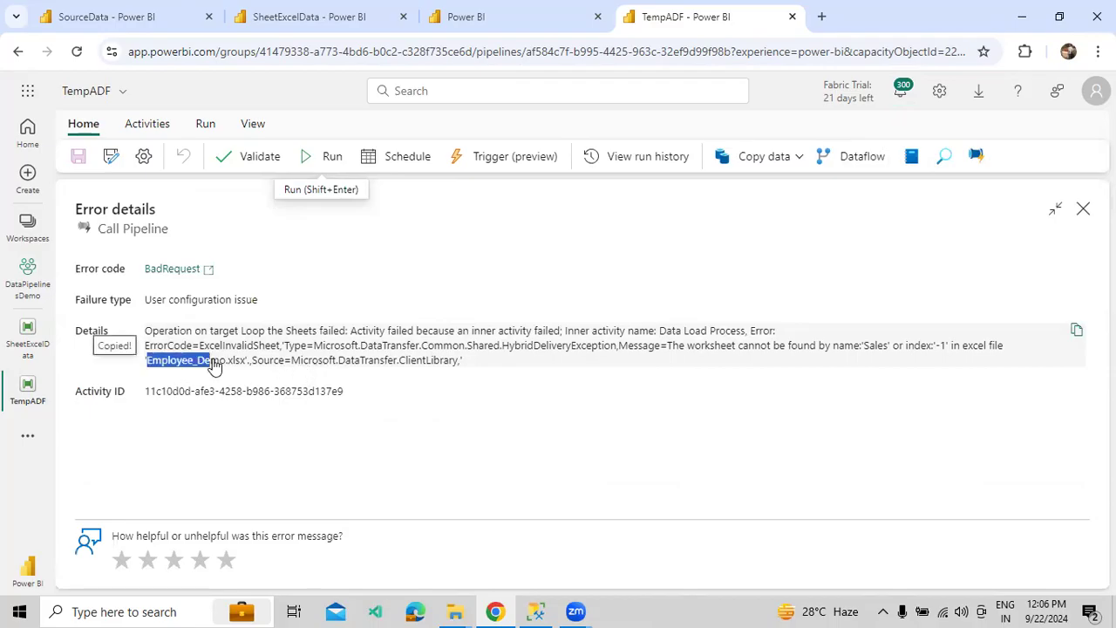
pyautogui.click(244, 366)
pyautogui.doubleClick(875, 346)
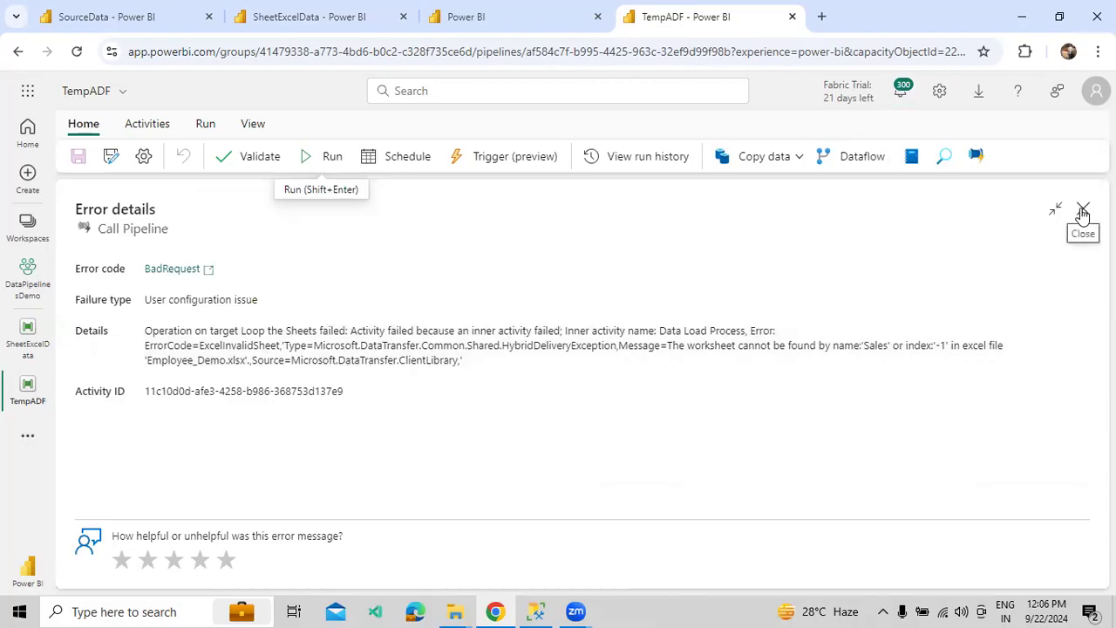
pyautogui.click(1082, 213)
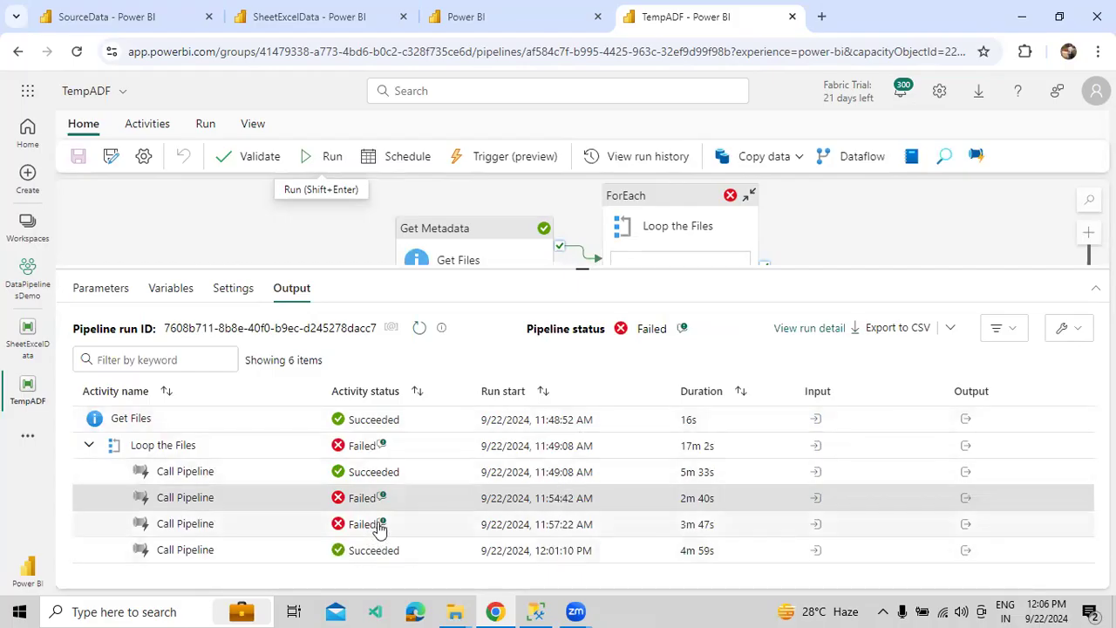
# - Read the enlarged error details of the third Call Pipeline activity, checking its Excel file and worksheet names, and close them
pyautogui.click(380, 525)
pyautogui.click(513, 215)
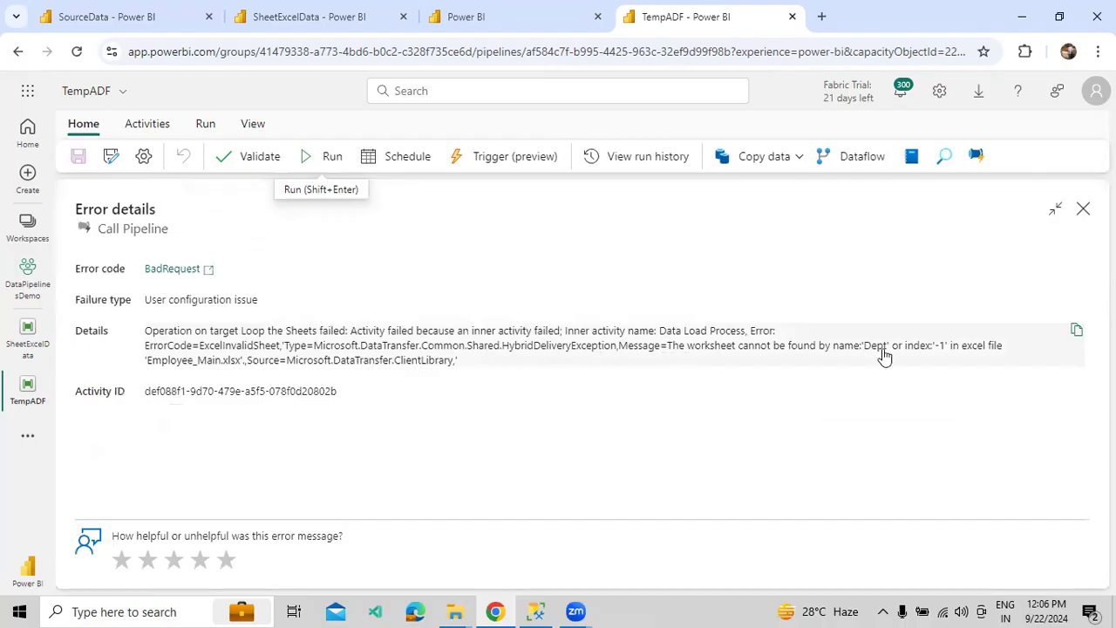
pyautogui.moveTo(249, 361); pyautogui.dragTo(173, 364)
pyautogui.click(657, 330)
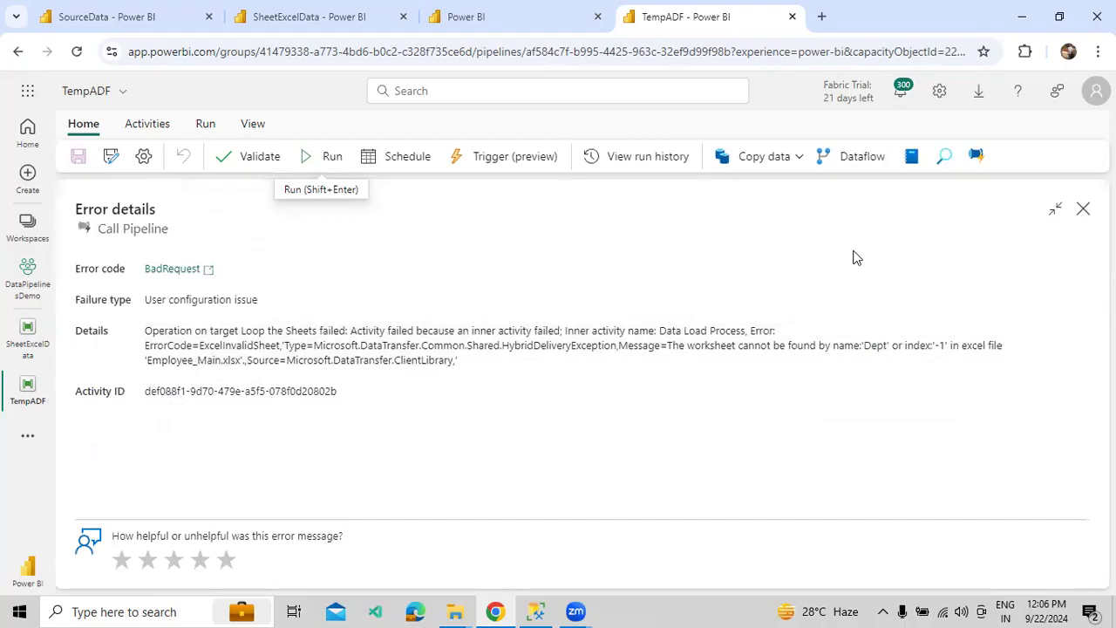
pyautogui.click(1083, 212)
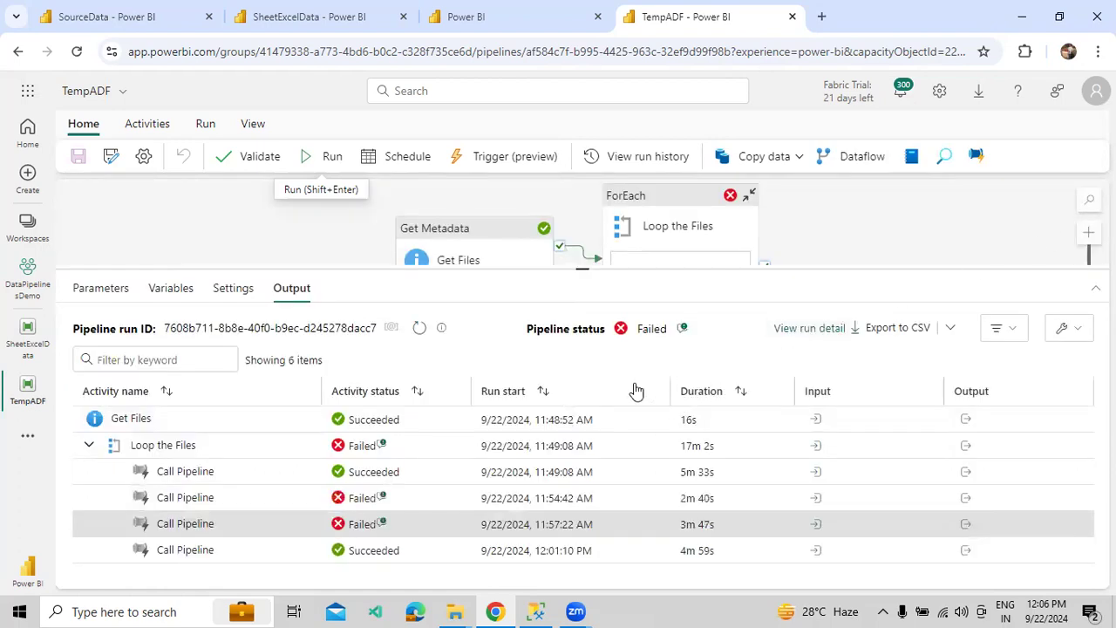
# - Shrink the output area and reposition the canvas to review the TempADF flow from Get Files to Loop the Files
pyautogui.moveTo(629, 272); pyautogui.dragTo(631, 342)
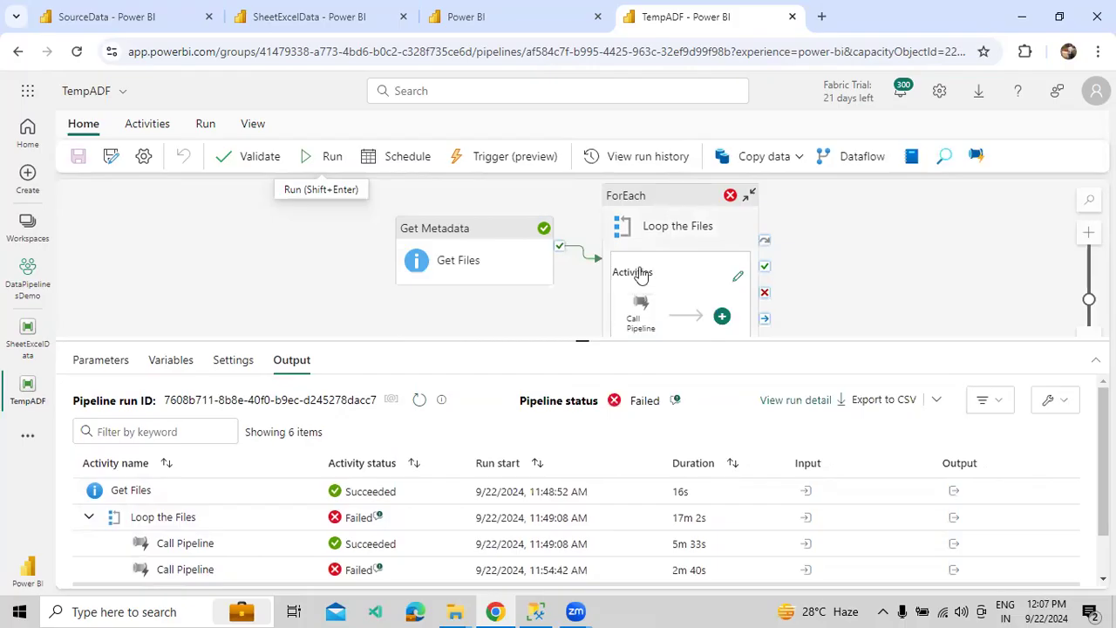
pyautogui.scroll(-1, 461, 504)
pyautogui.scroll(-2, 461, 504)
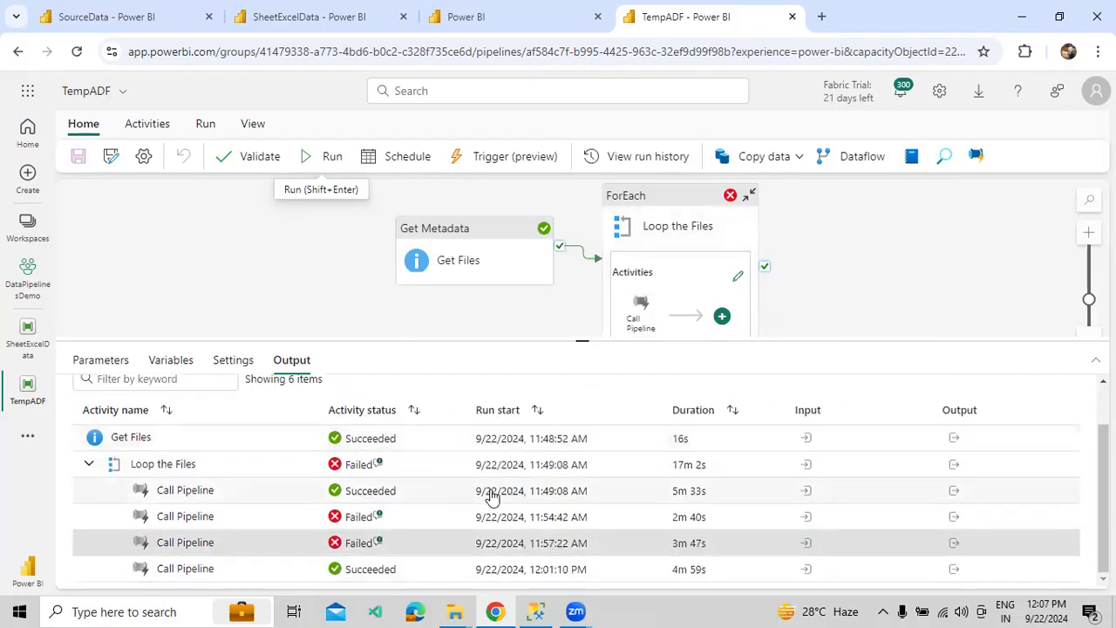
pyautogui.click(637, 217)
pyautogui.click(817, 236)
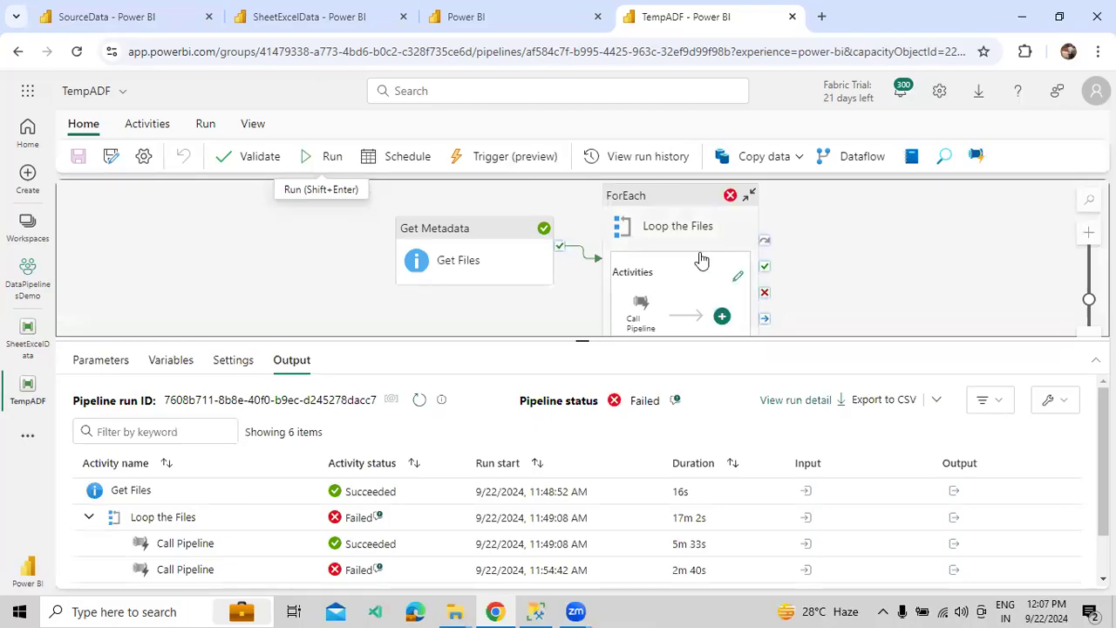
pyautogui.moveTo(571, 307); pyautogui.dragTo(511, 318)
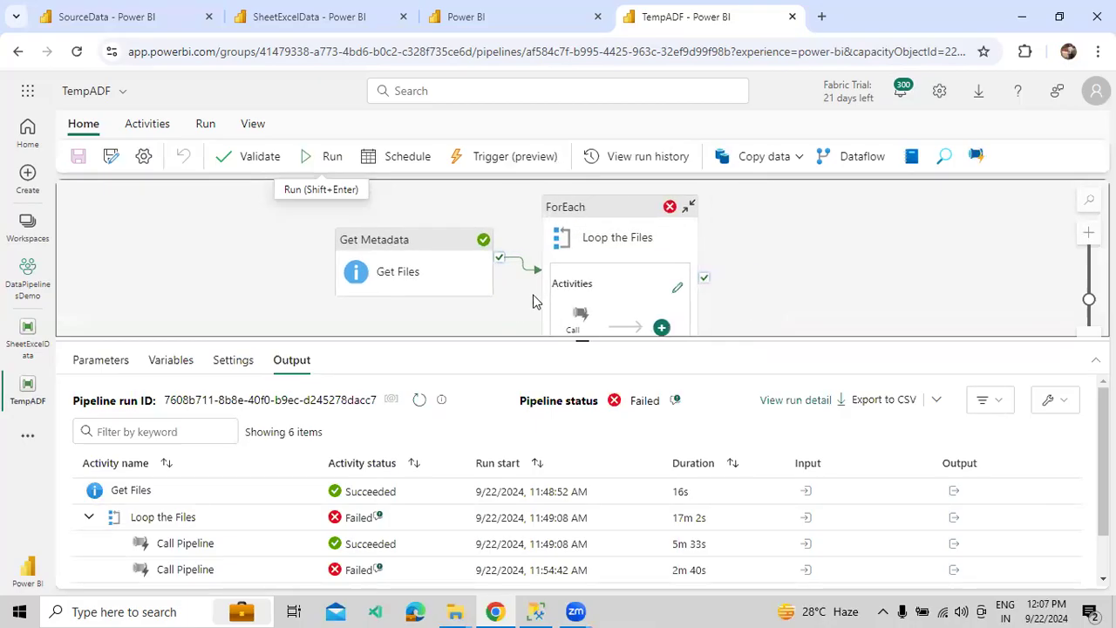